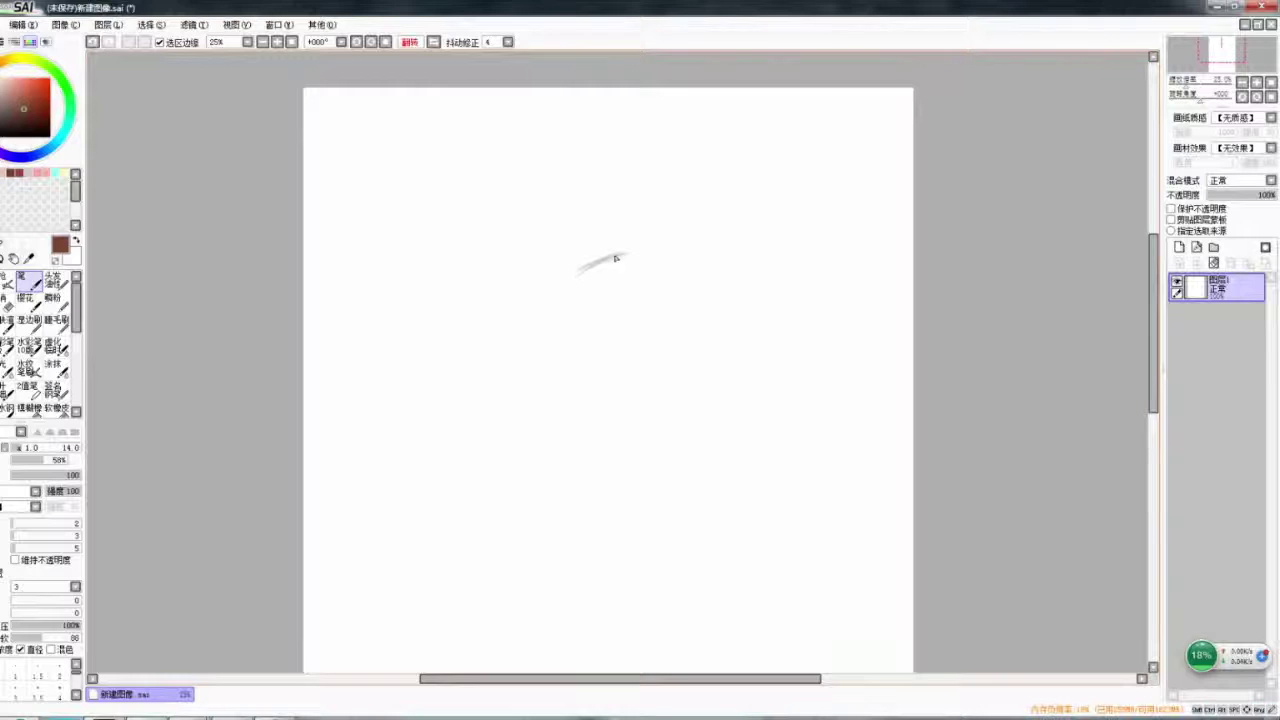
- Sketch the curved upper eyelid line and a faint crease above it in brown, checking the shape in mirrored view
key(h)
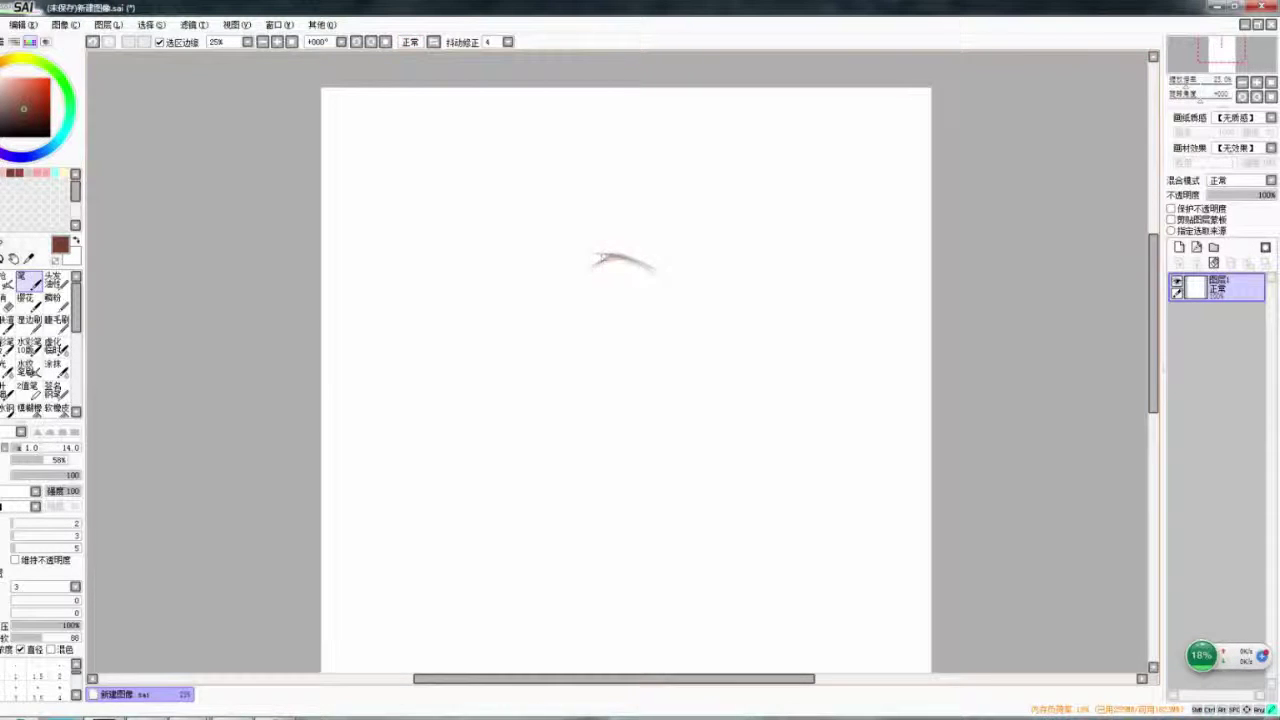
key(h)
key(h)
key(h)
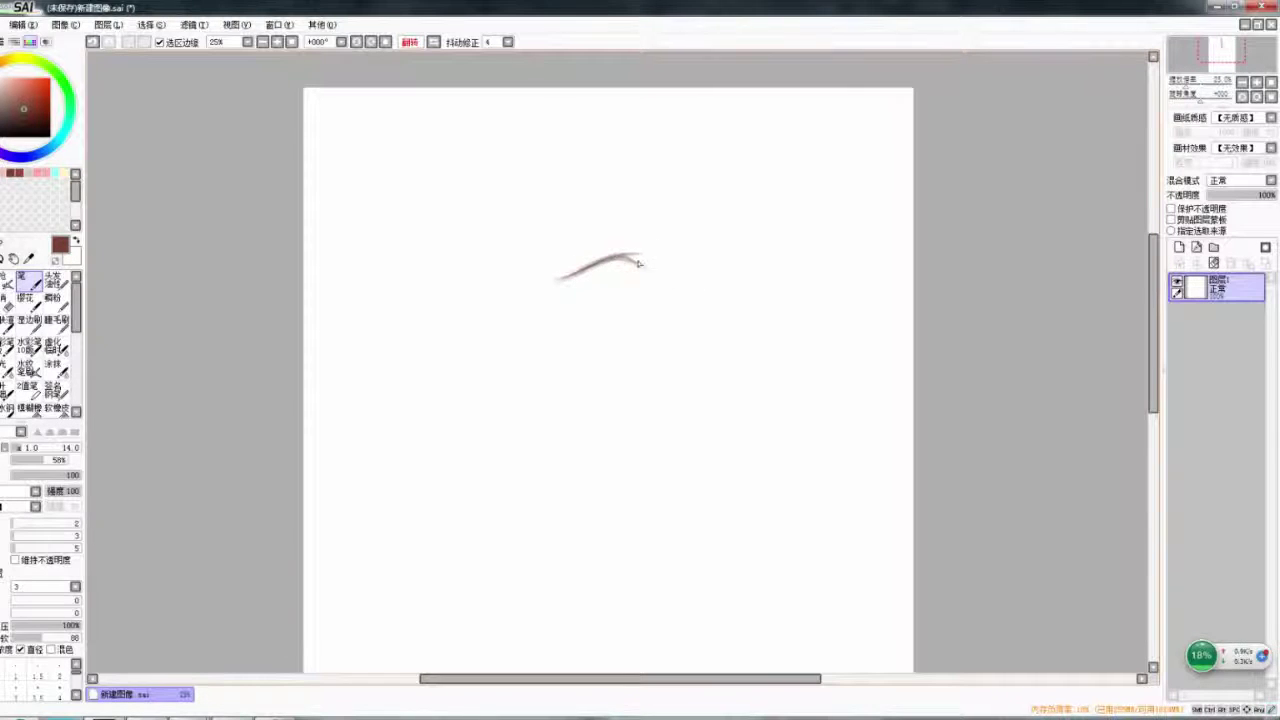
key(h)
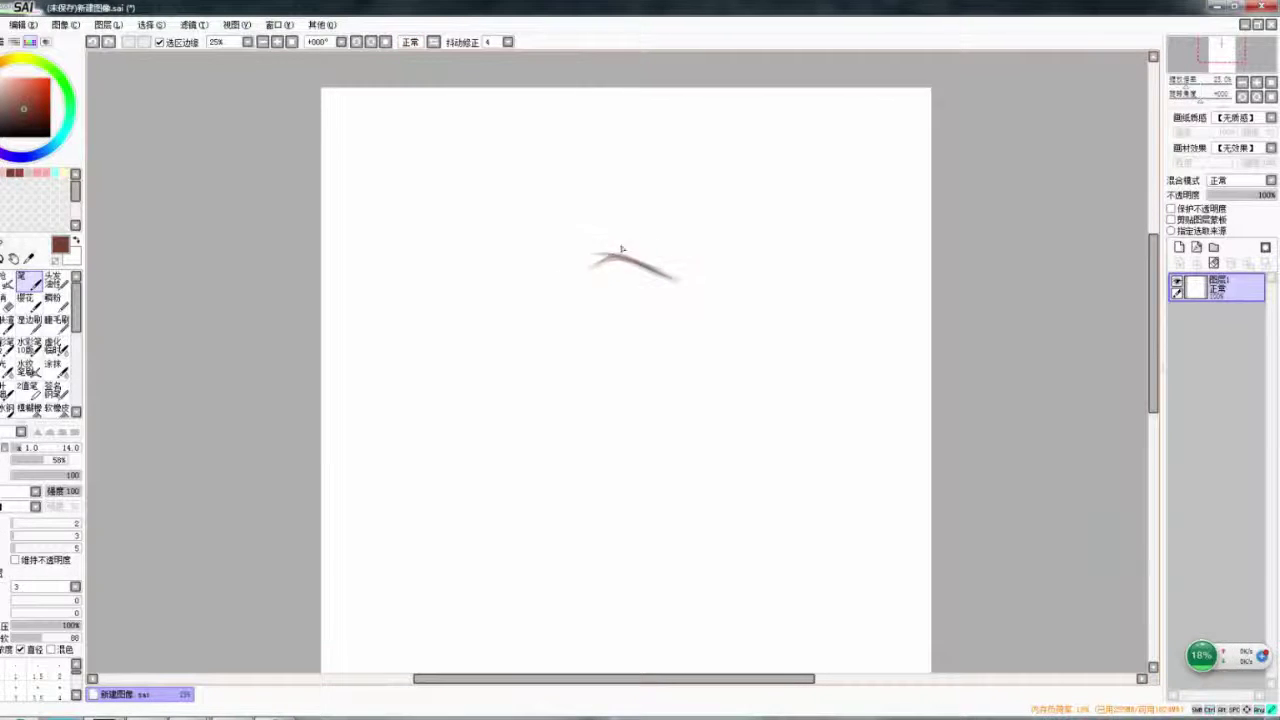
key(h)
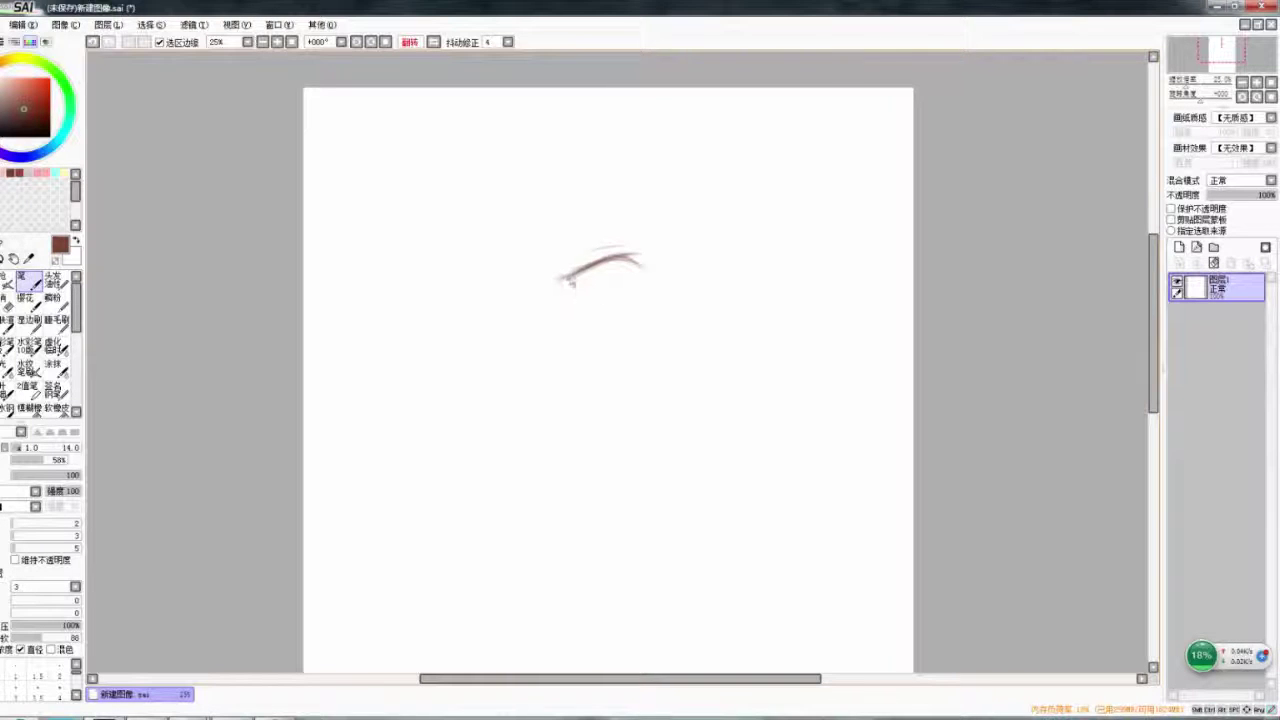
- Sketch the outer eye corner, a faint lower lid and the sides of the iris beneath the upper eyelid line
key(h)
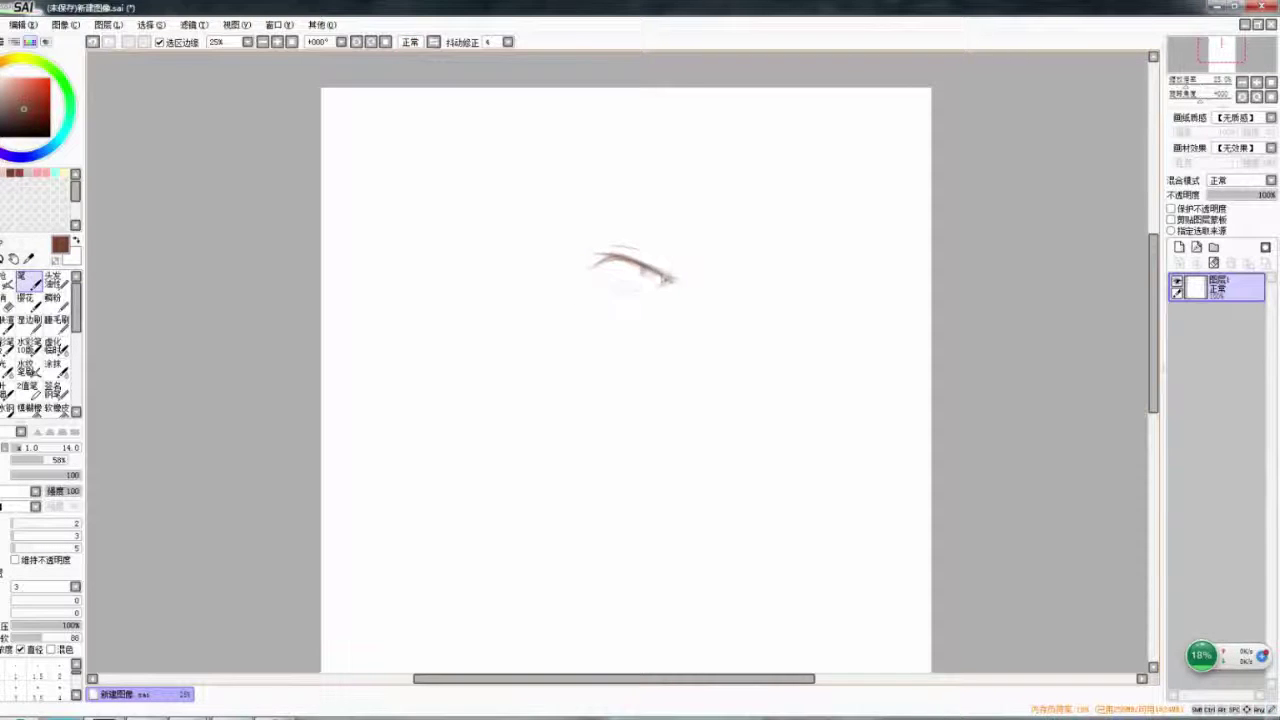
key(h)
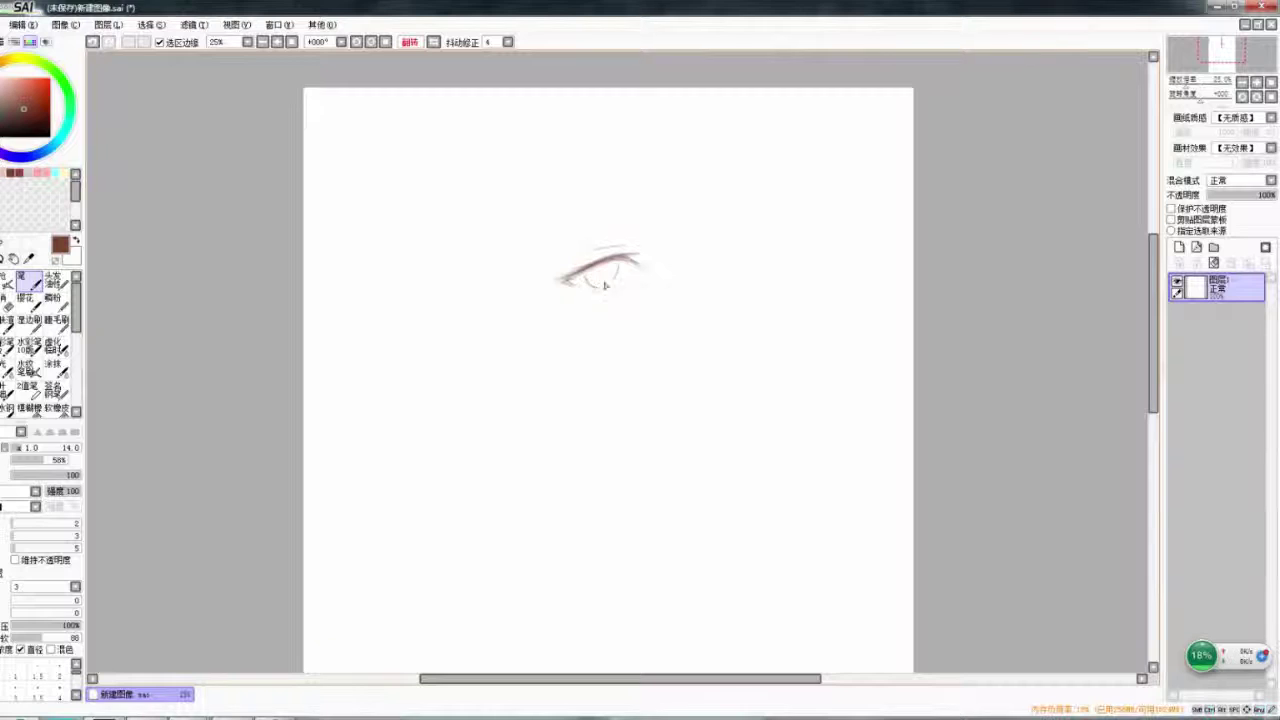
key(h)
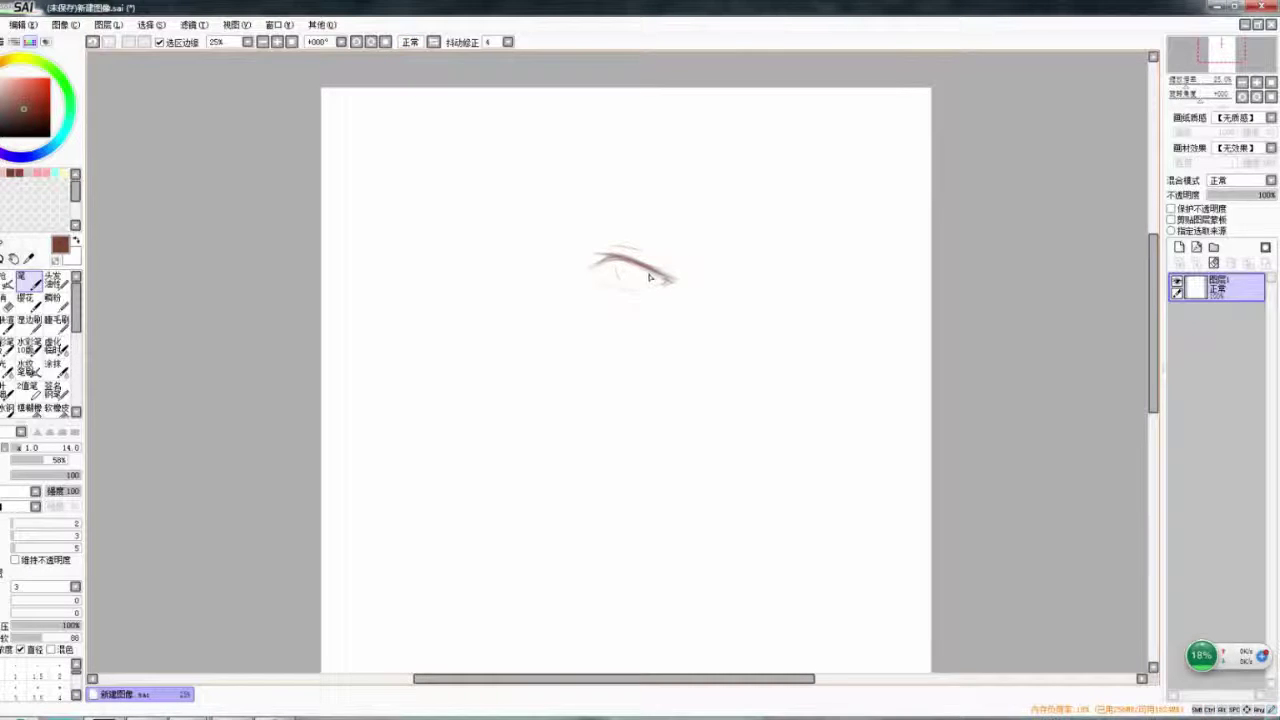
key(h)
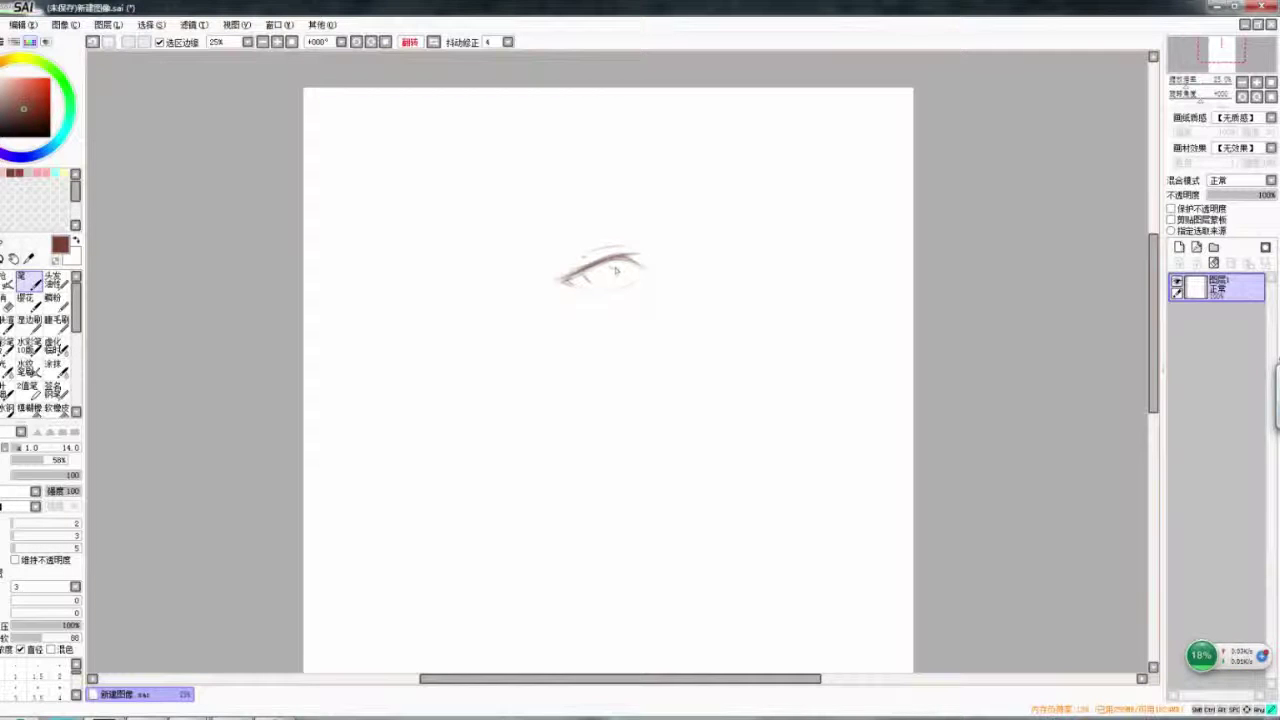
key(h)
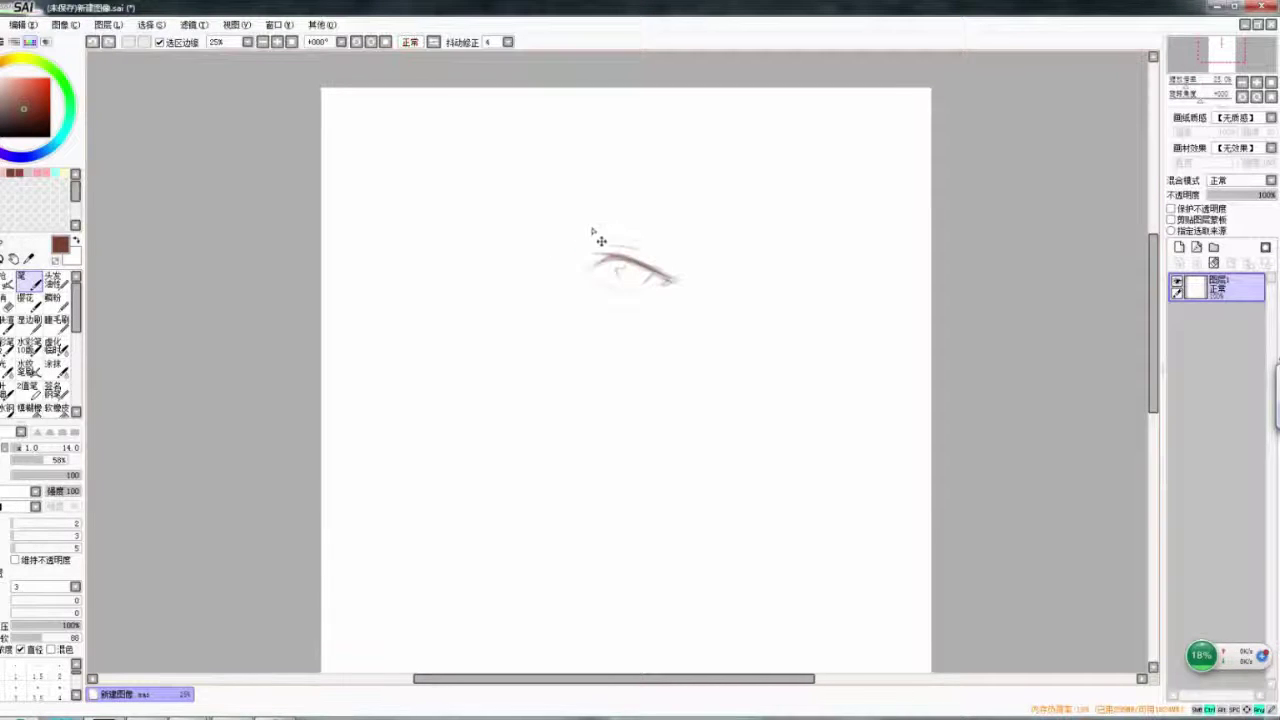
- Sketch light eyebrow lines above the eye and define the iris outline, the lower lid and the inner corner
scroll(636, 253, up, 3)
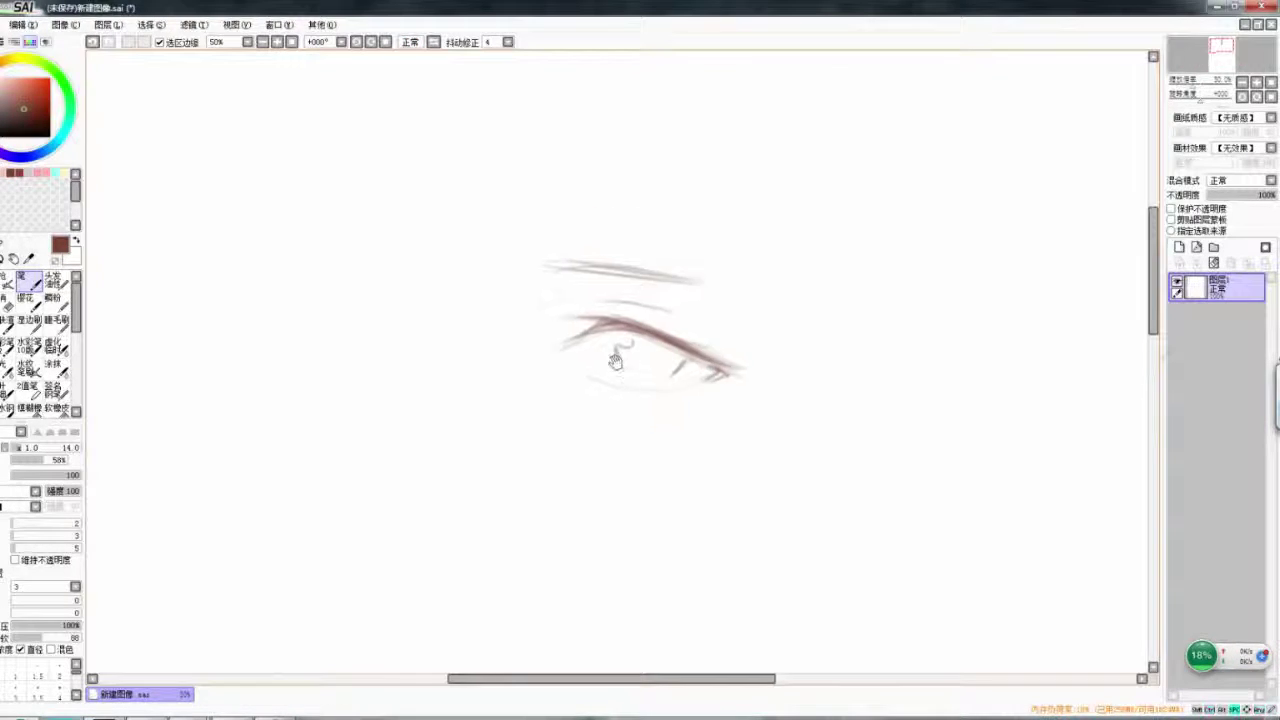
key(h)
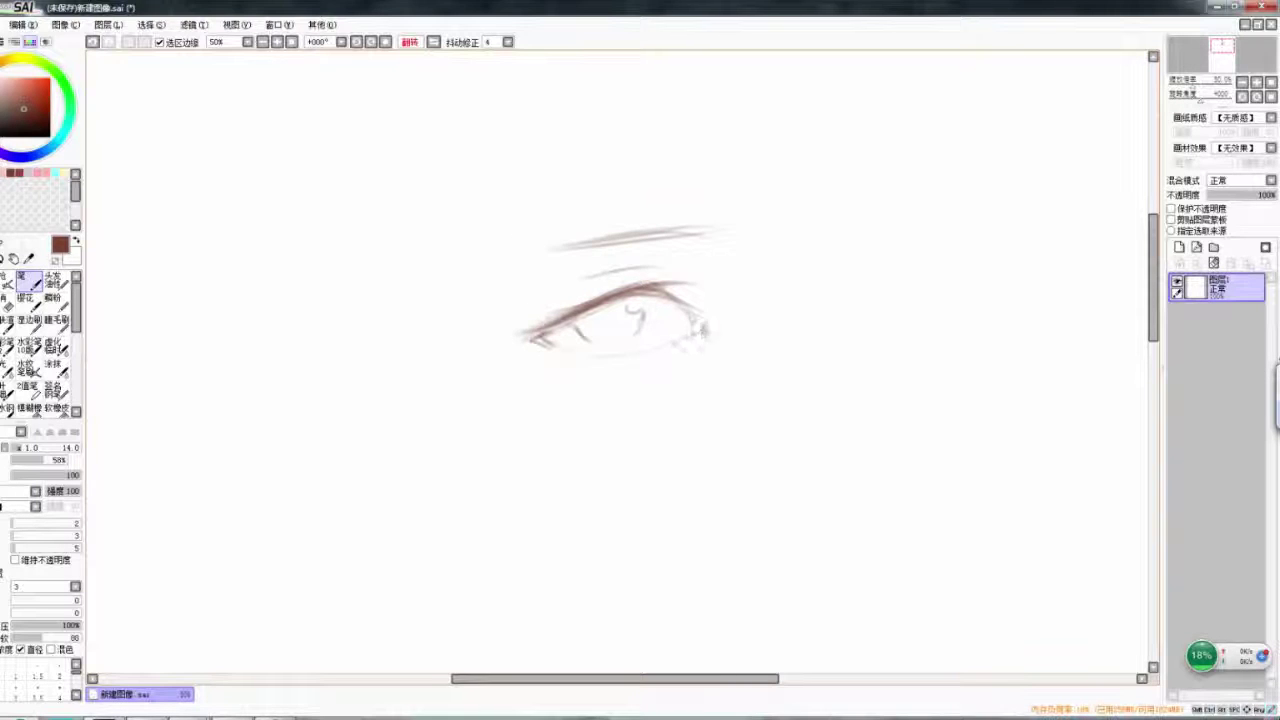
key(h)
mouse_move(660, 320)
mouse_down()
mouse_move(645, 345)
mouse_move(596, 350)
mouse_up()
key(h)
key(h)
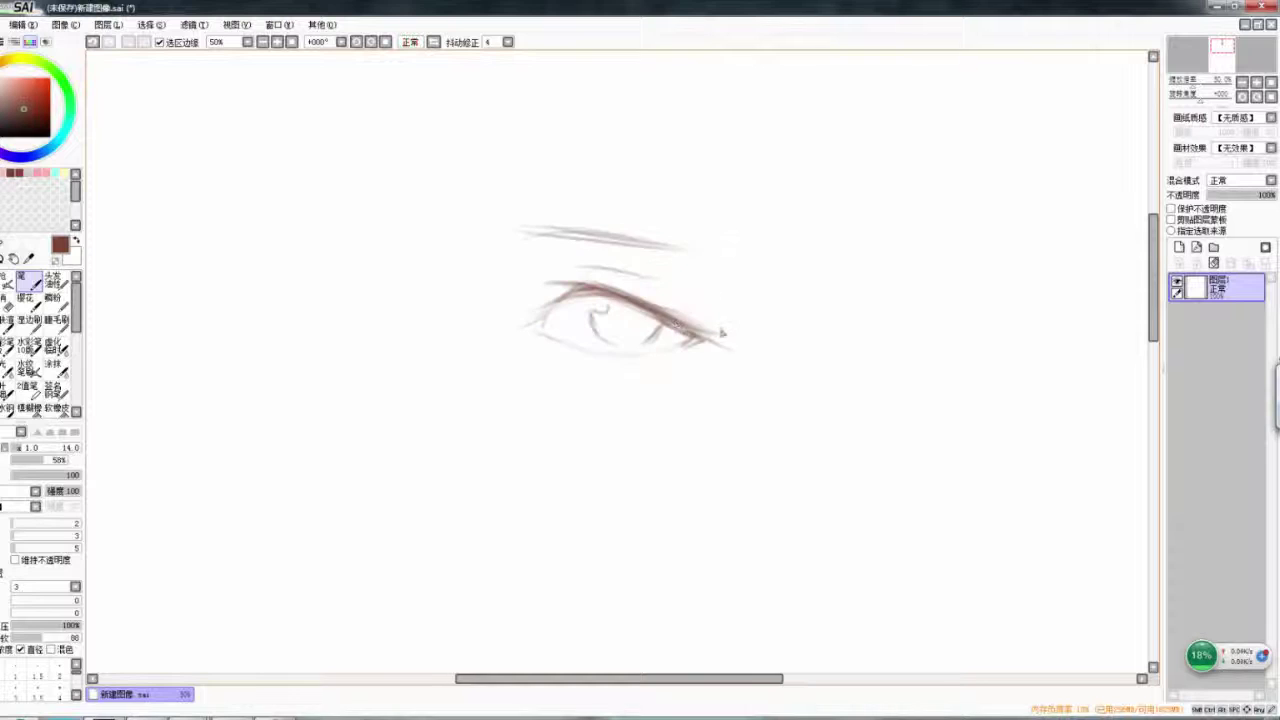
- Thicken and darken the upper lash line, adding lash strokes at both corners of the eye
key(h)
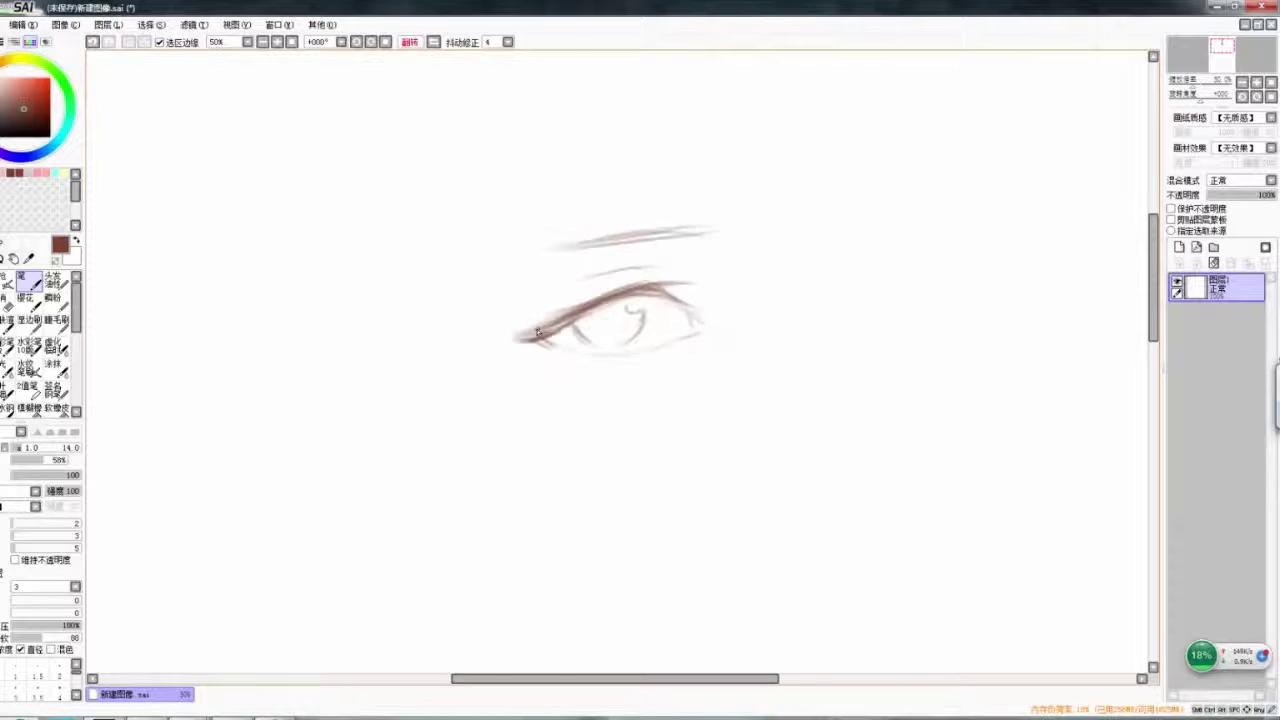
key(h)
drag(592, 302, 627, 305)
key(h)
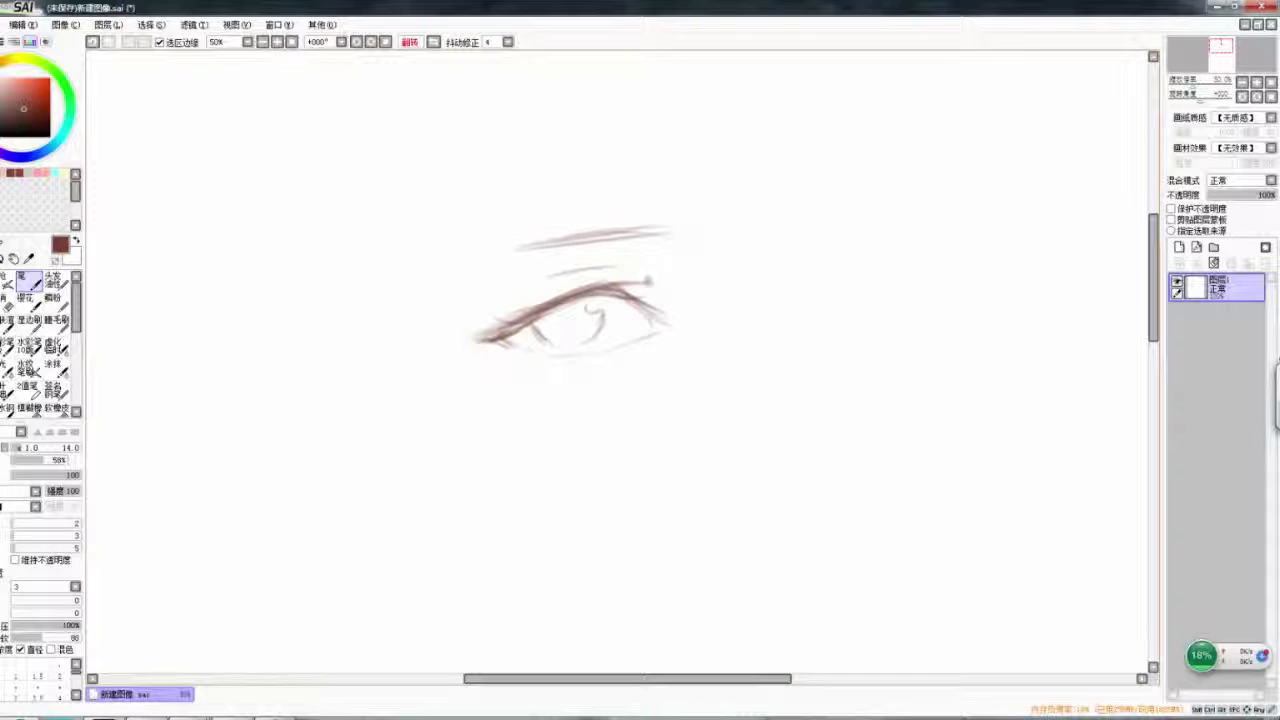
drag(642, 306, 674, 314)
key(h)
key(h)
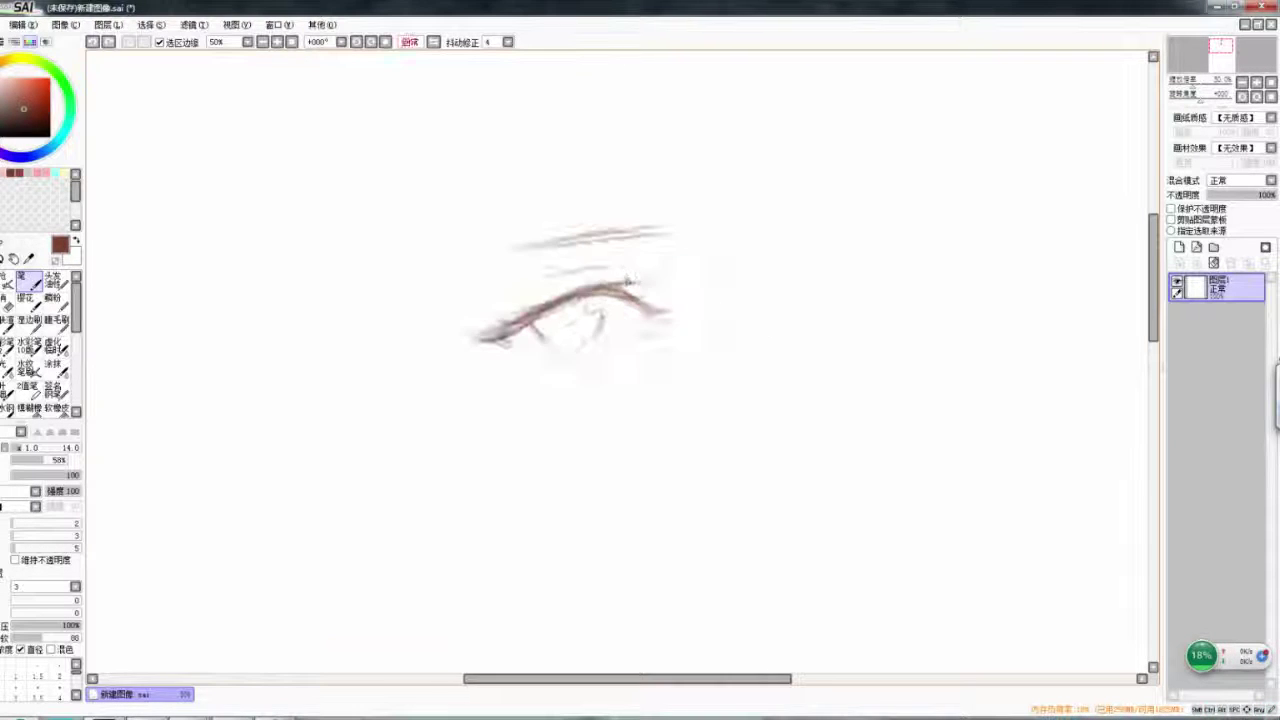
drag(608, 276, 630, 286)
key(h)
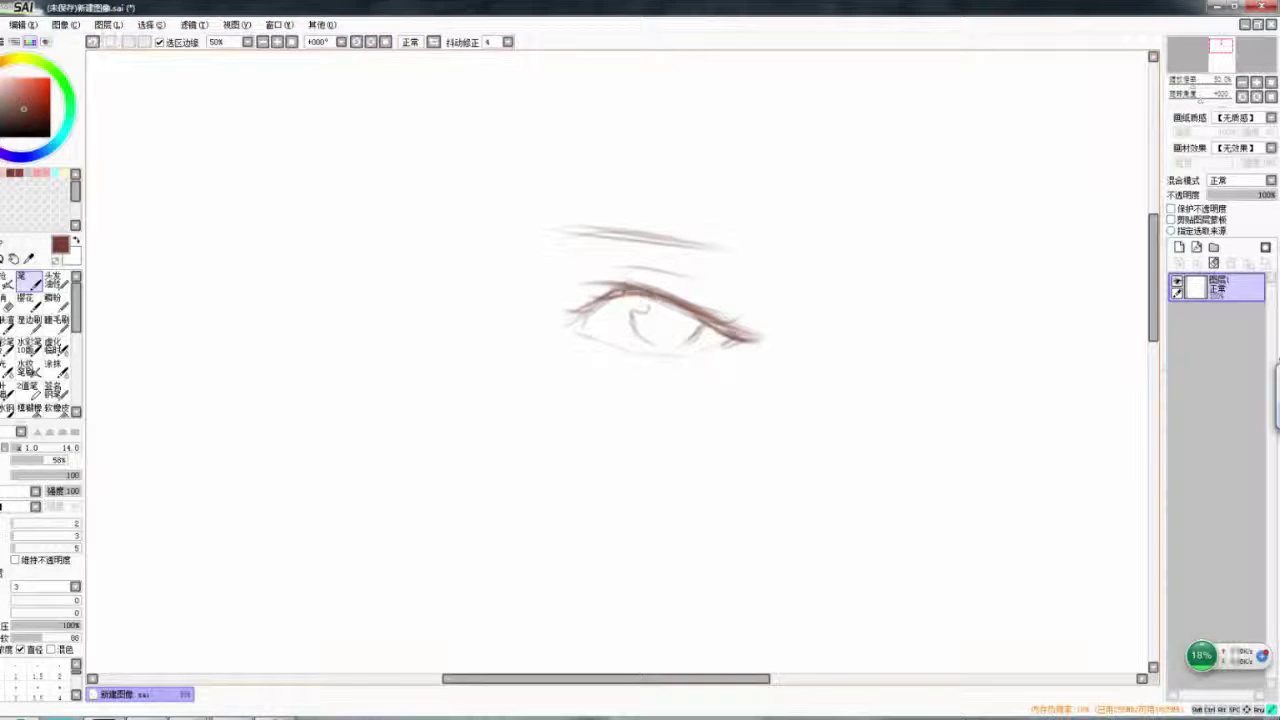
- Strengthen the lower eyelid line from the outer corner and refine the iris outline
key(h)
key(h)
drag(654, 360, 738, 338)
key(h)
drag(620, 400, 678, 400)
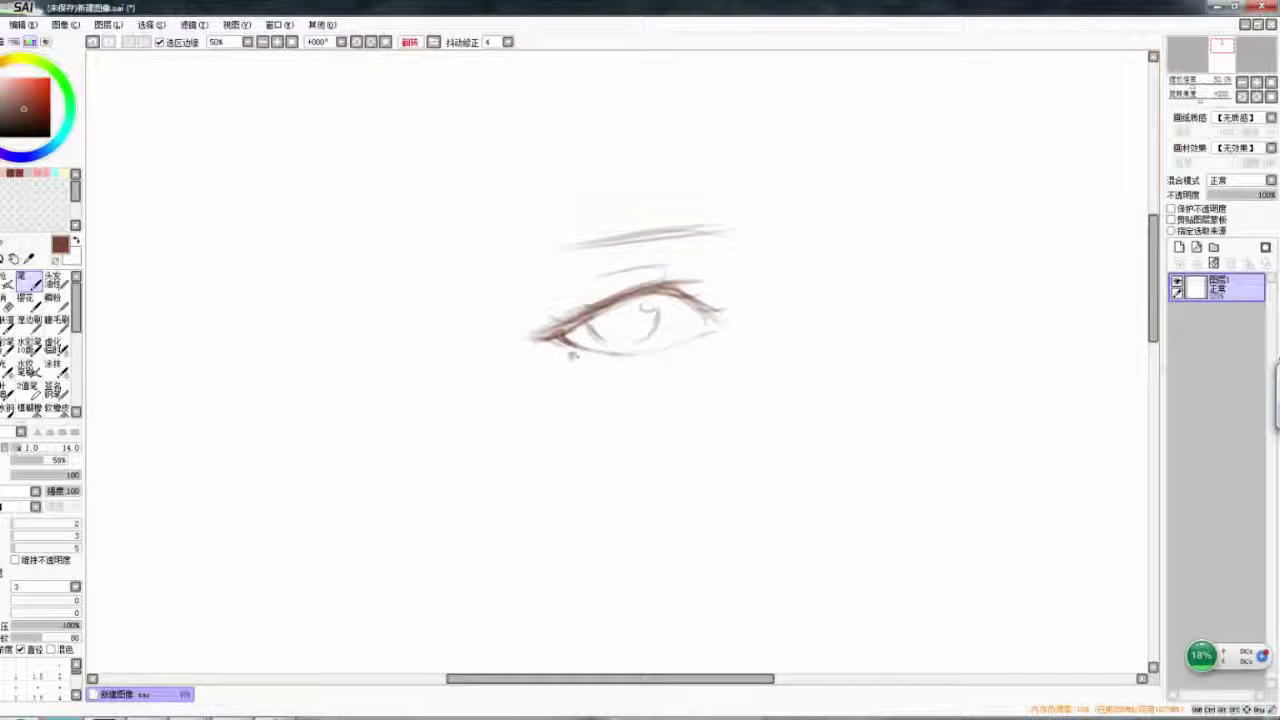
- Reduce the brush size to 10 and add fine lashes along the lower lid and more lashes at the upper lid's corners
key(bracketleft)
key(bracketleft)
key(h)
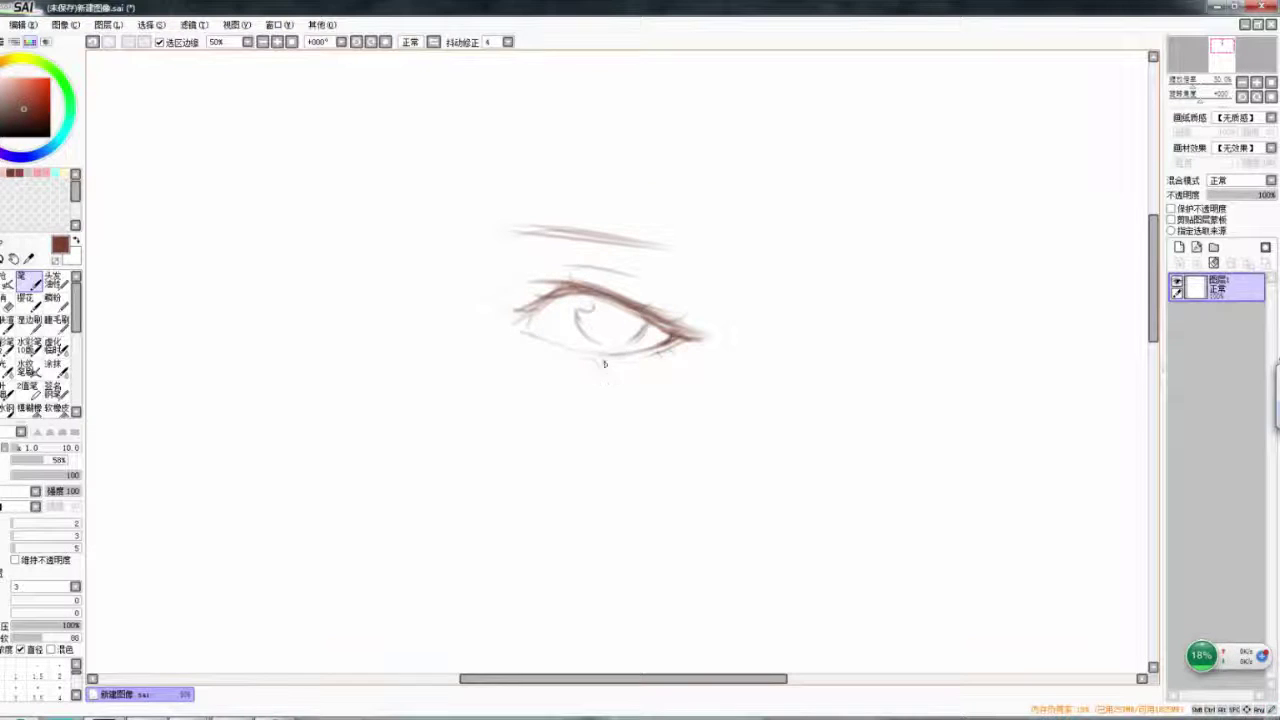
key(h)
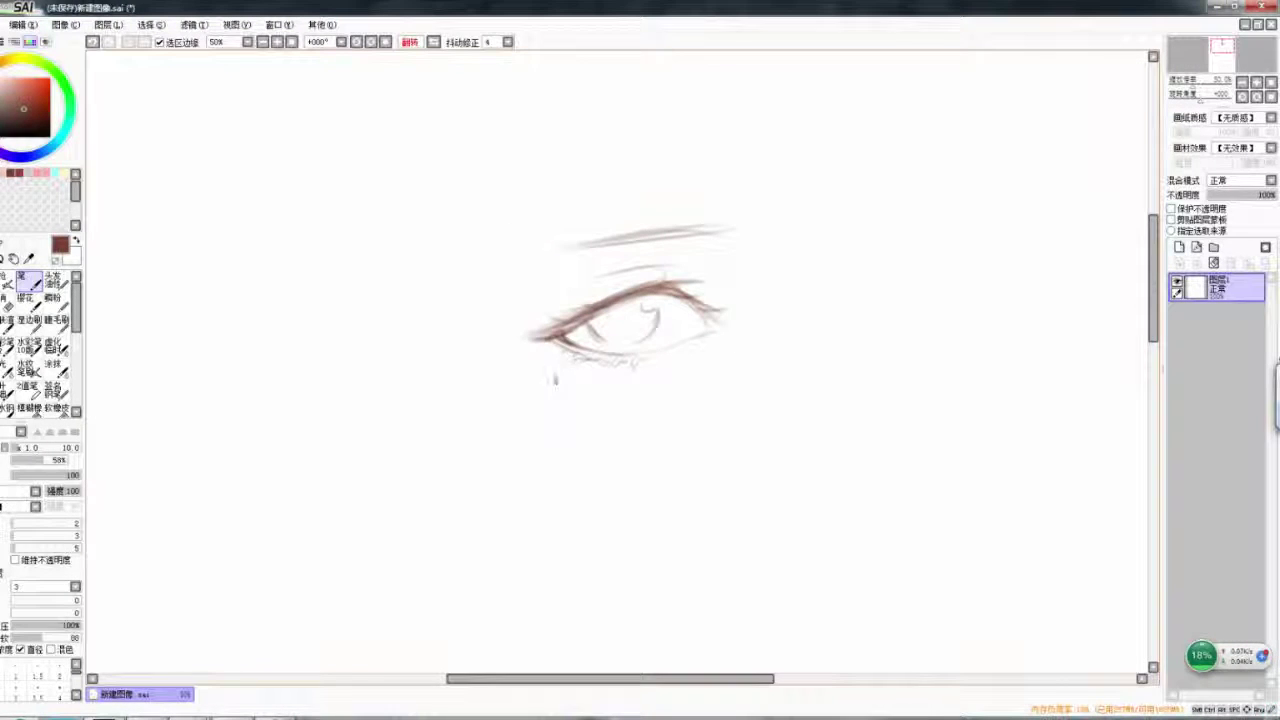
key(h)
key(h)
key(h)
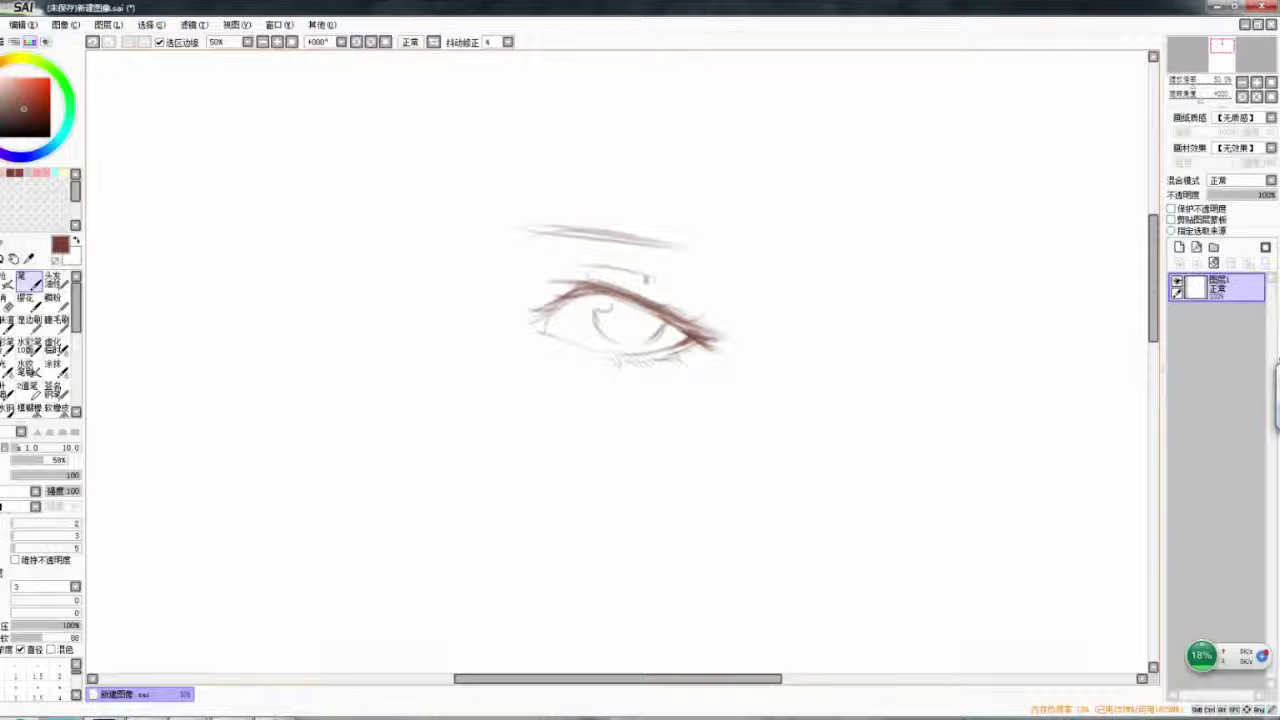
key(h)
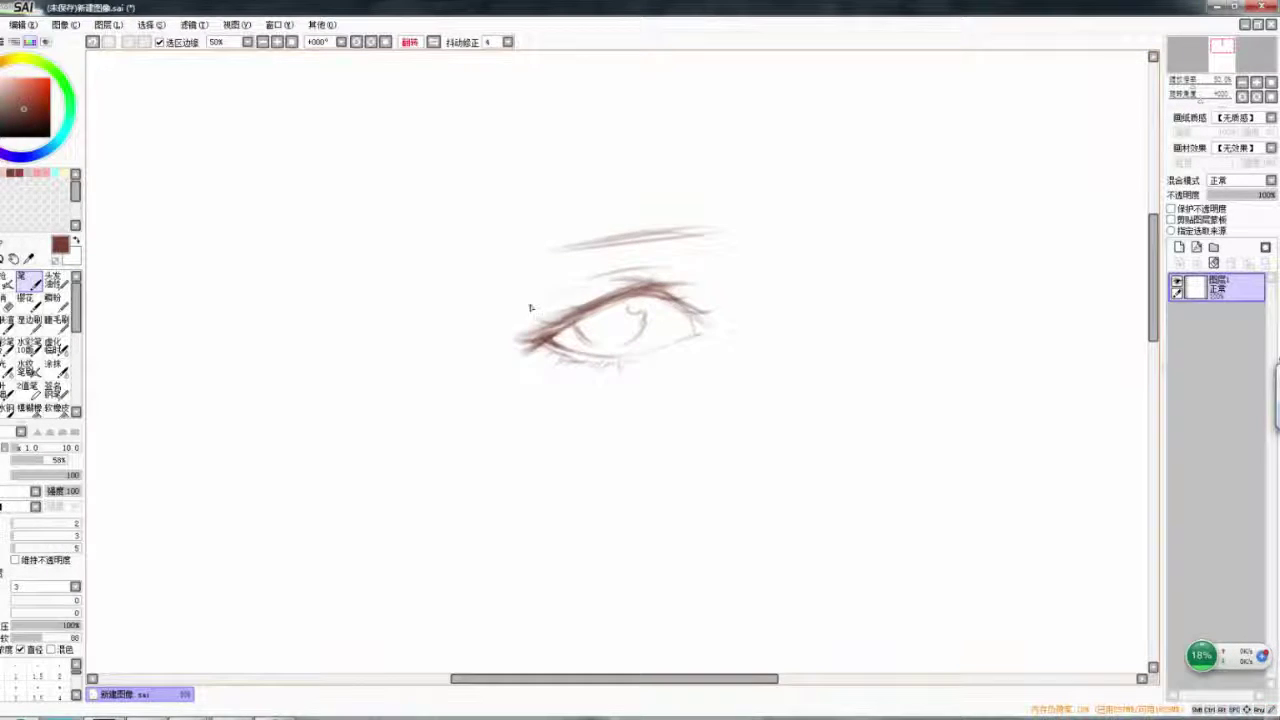
key(h)
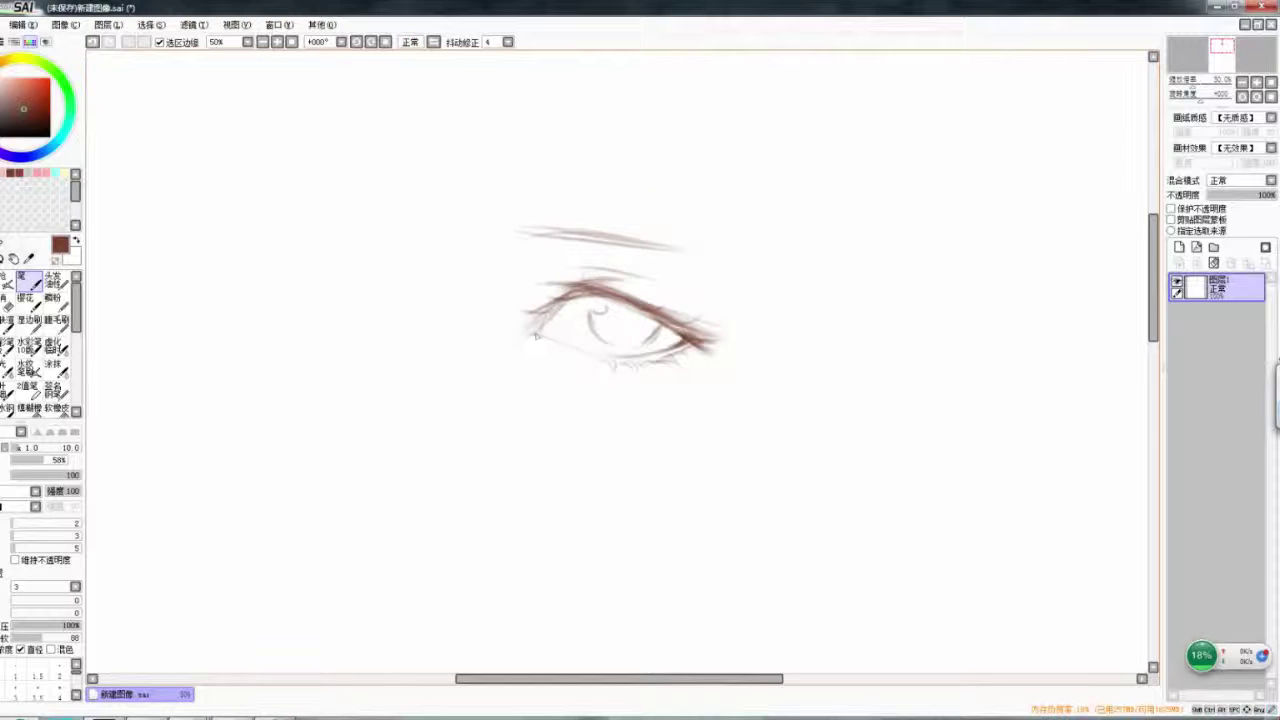
- Lengthen the eyebrow with long tapering strokes and fill it in between the sketched lines
key(h)
key(h)
key(h)
drag(520, 264, 648, 246)
drag(565, 258, 704, 244)
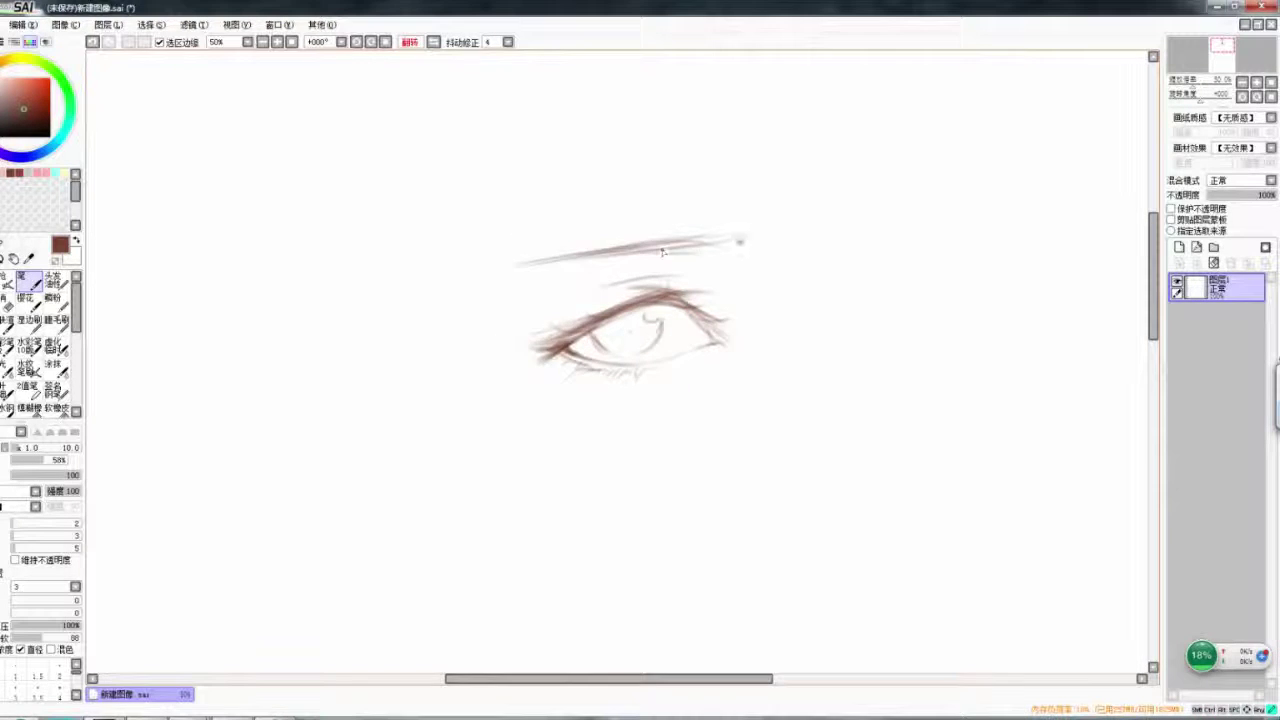
key(h)
- Add a new layer below the sketch layer, set the sketch layer's blending mode to Multiply (正片叠底), and select the new layer
click(1179, 247)
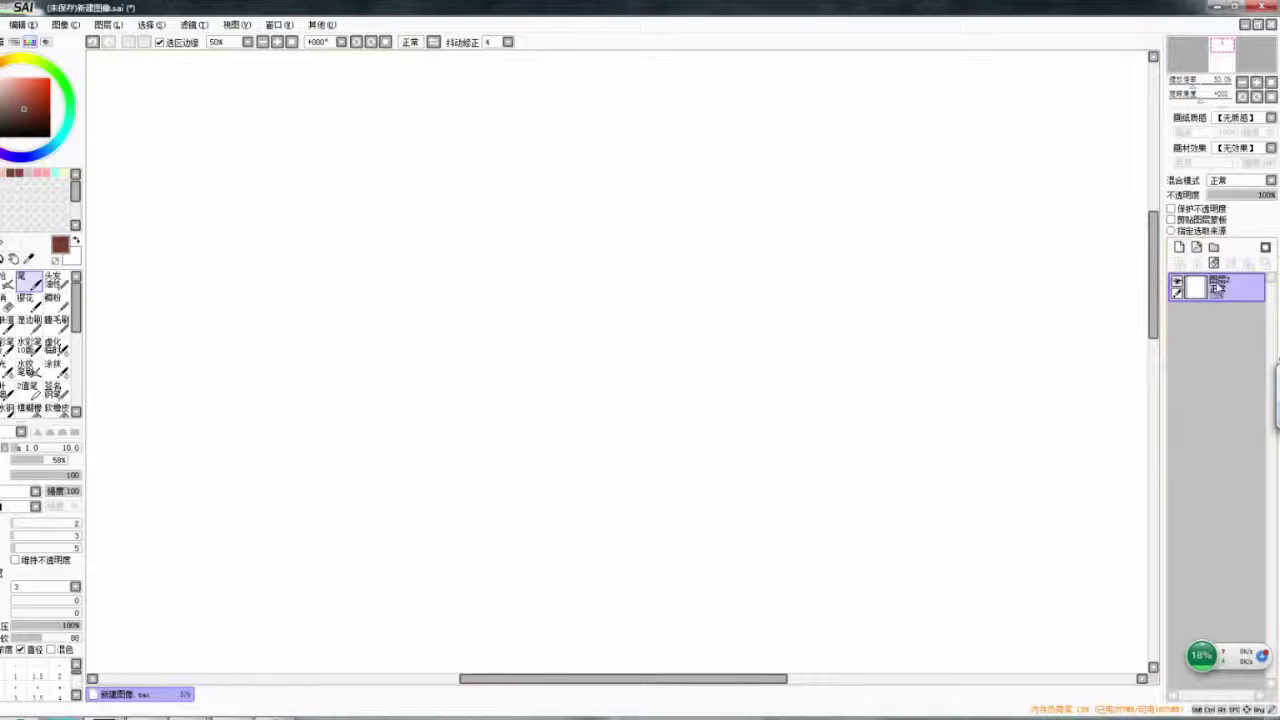
click(1240, 180)
click(1235, 200)
click(1220, 317)
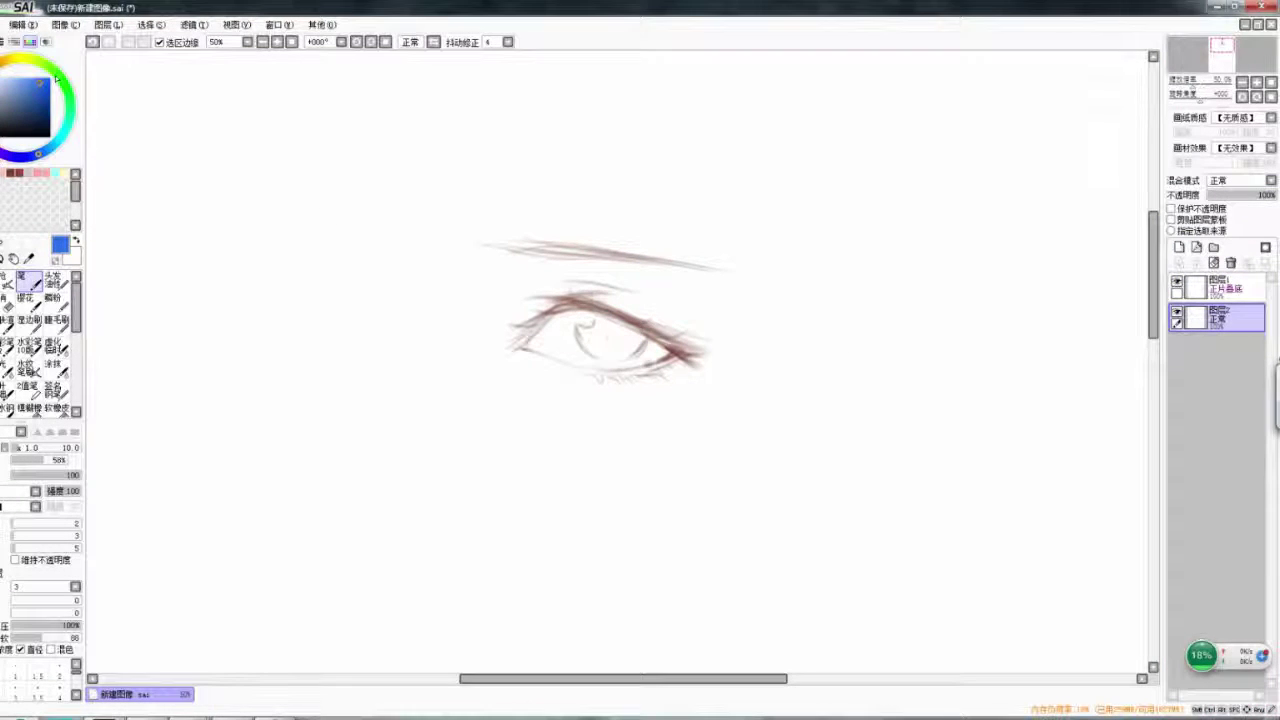
- Lock the sketch layer's opacity (保护不透明度) and recolor the iris lines blue with a size 35 brush
click(1220, 285)
click(1171, 208)
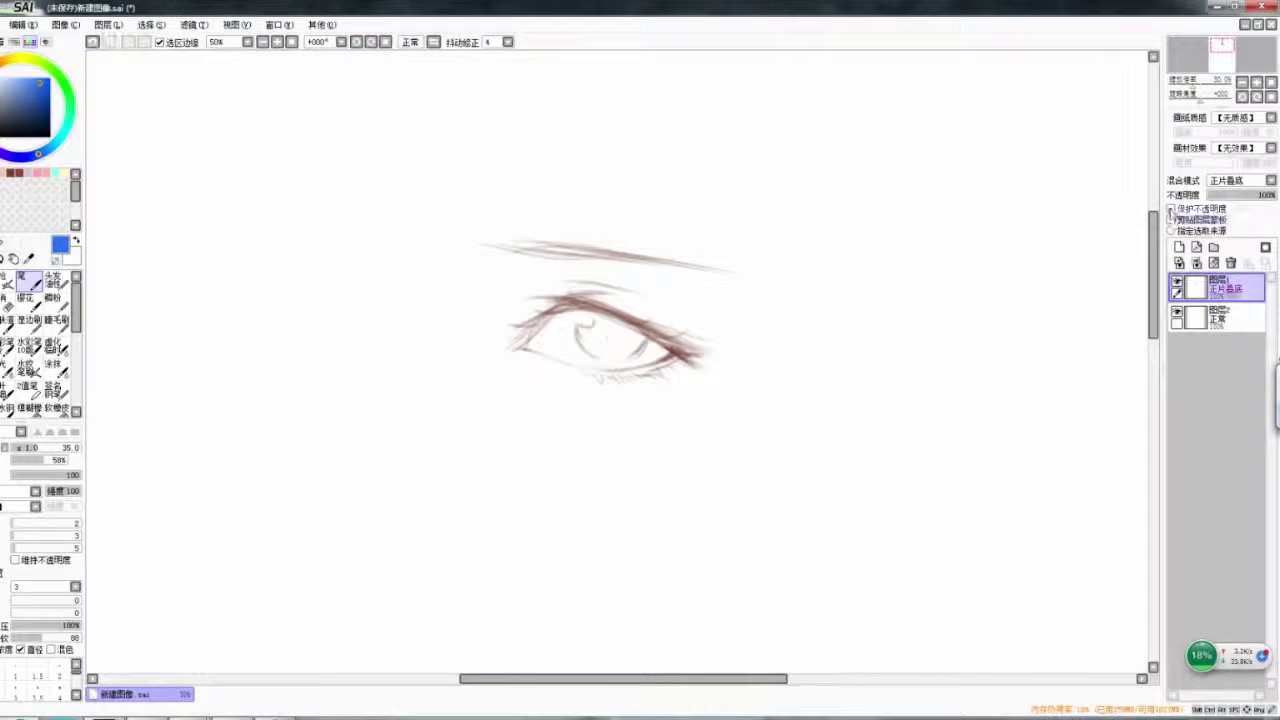
mouse_move(577, 326)
mouse_down()
mouse_move(583, 350)
mouse_move(655, 343)
mouse_up()
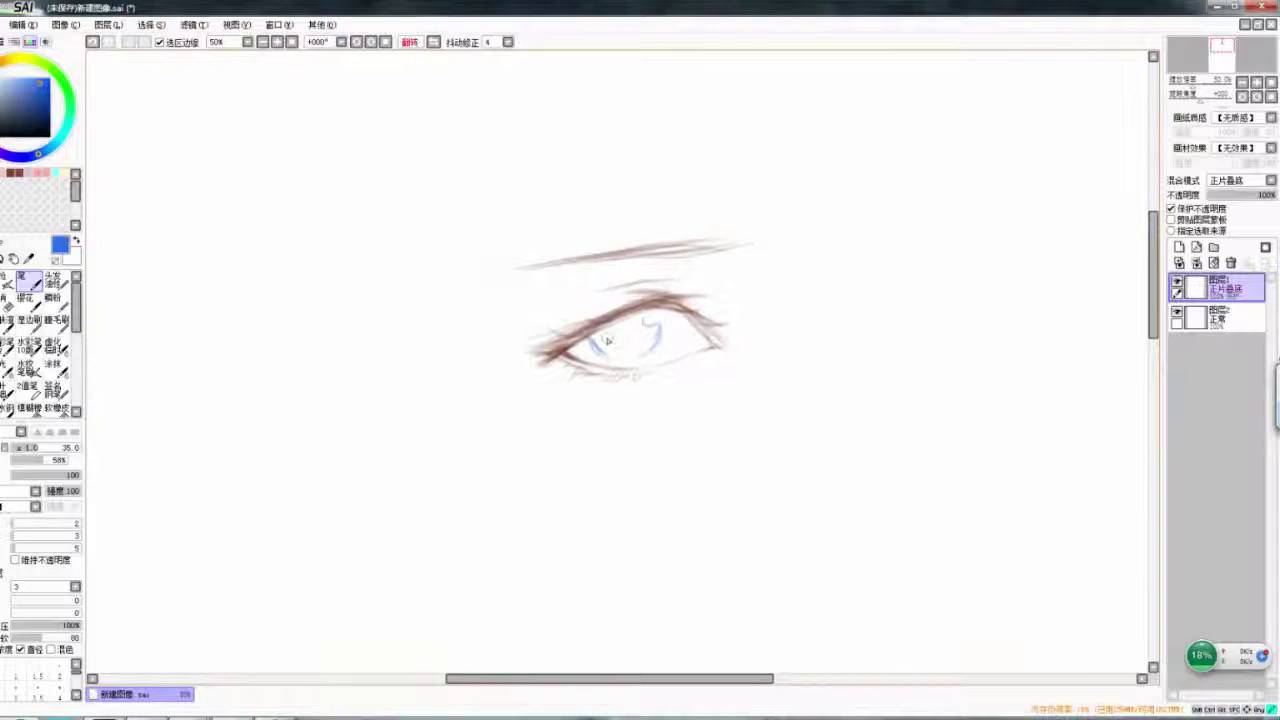
- Recolor the upper lash line very dark brown and tint the outer corner lines dark red
alt+click(690, 352)
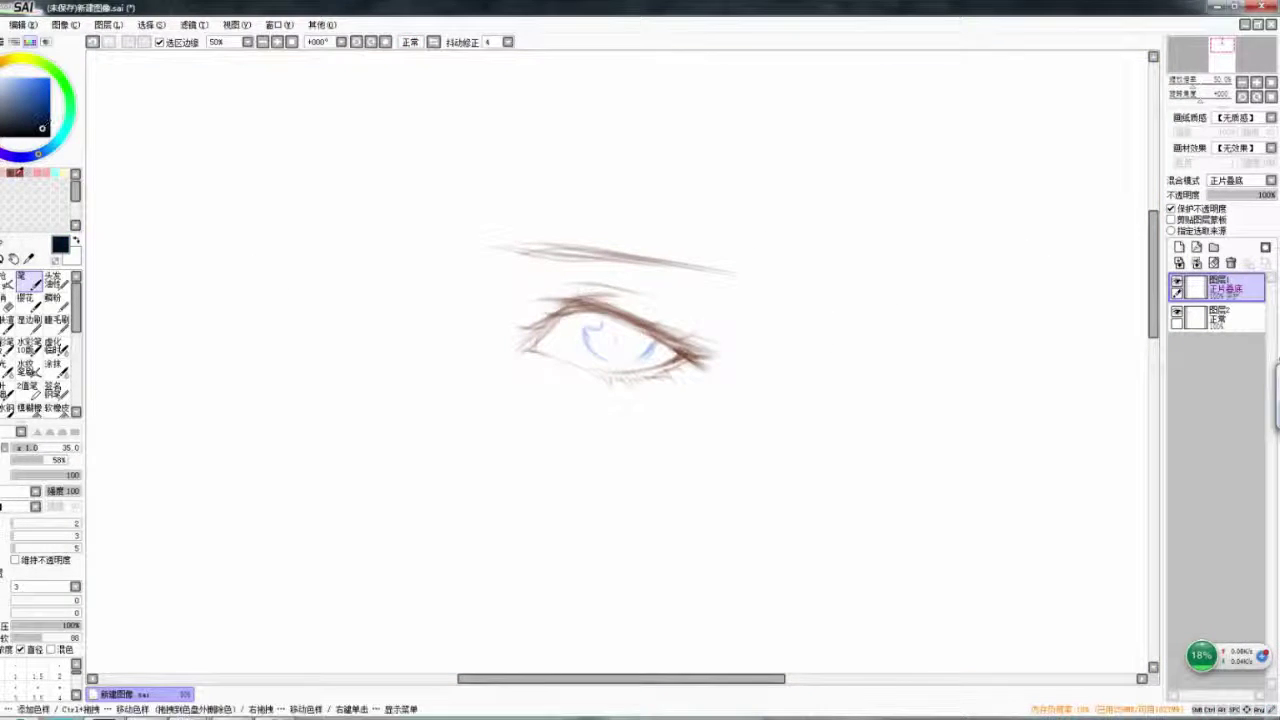
mouse_move(574, 300)
mouse_down()
mouse_move(626, 314)
mouse_move(670, 304)
mouse_up()
key(h)
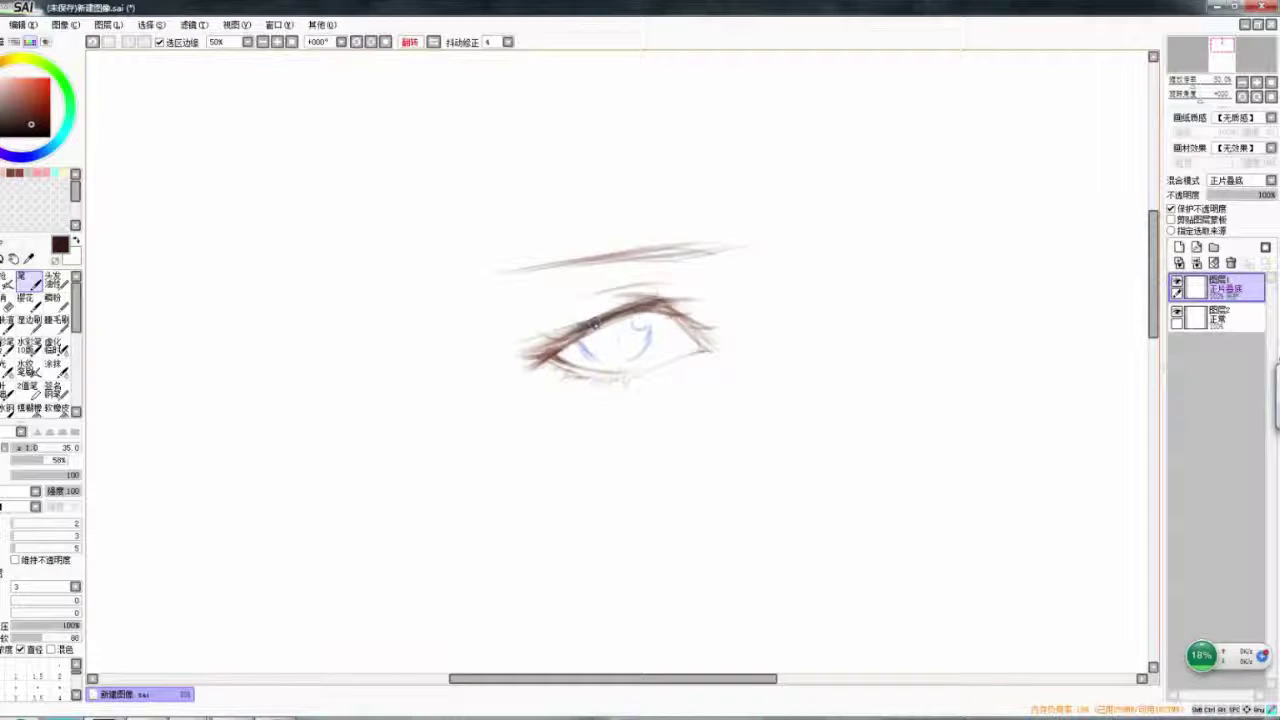
drag(594, 322, 584, 309)
alt+click(548, 345)
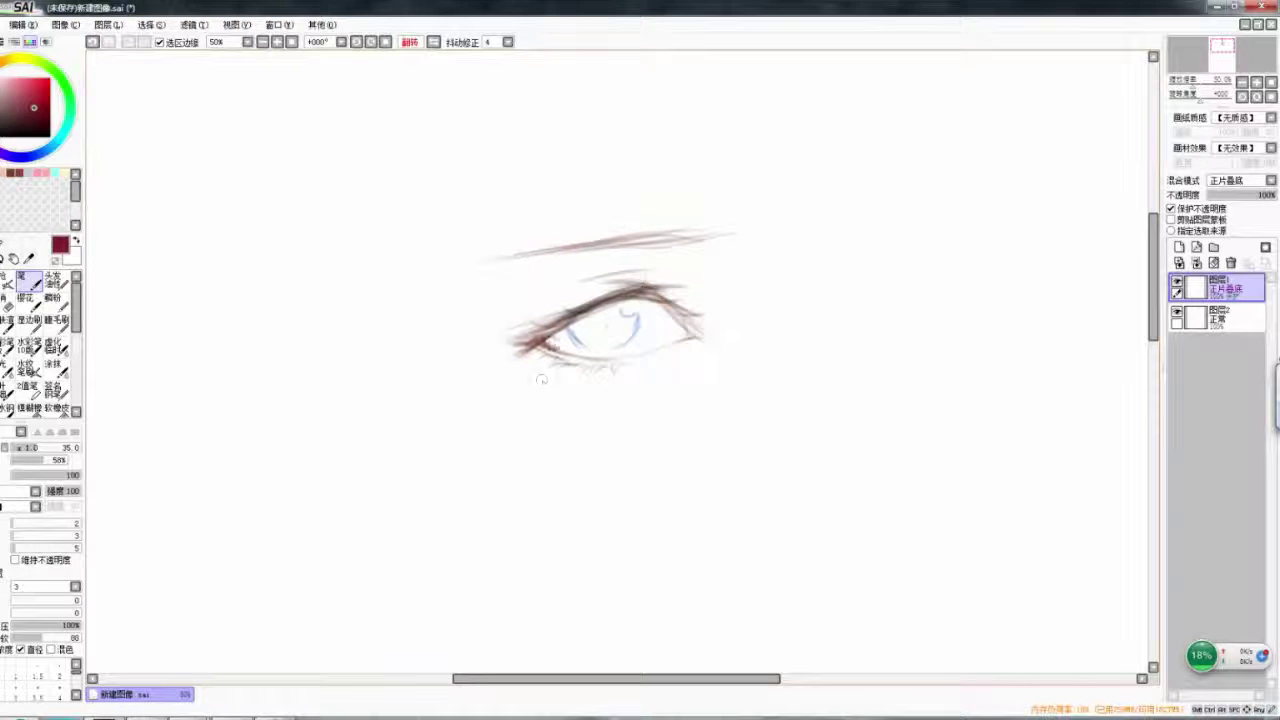
- Fill the iris with light blue on the lower layer 图层2, leaving a white highlight near the upper lid
click(1210, 318)
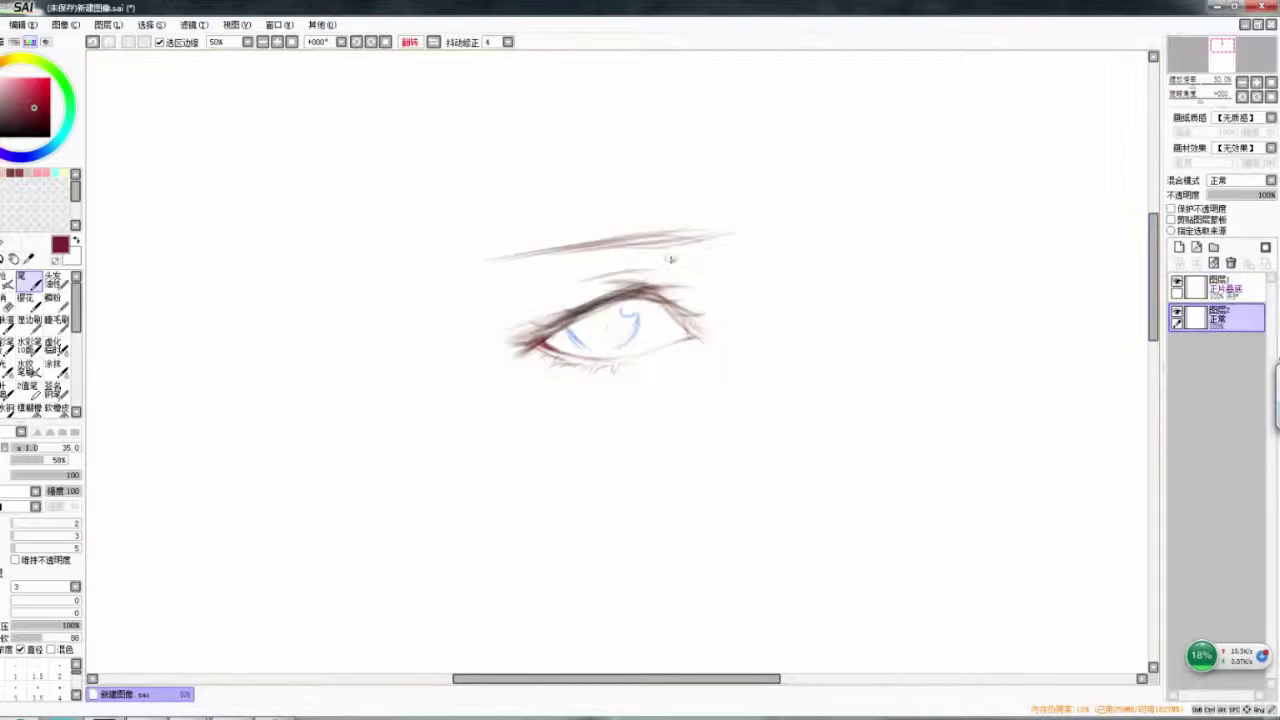
key(h)
alt+click(664, 324)
alt+click(615, 315)
mouse_move(630, 325)
mouse_down()
mouse_move(640, 345)
mouse_move(617, 338)
mouse_move(656, 320)
mouse_move(676, 336)
mouse_up()
alt+click(612, 318)
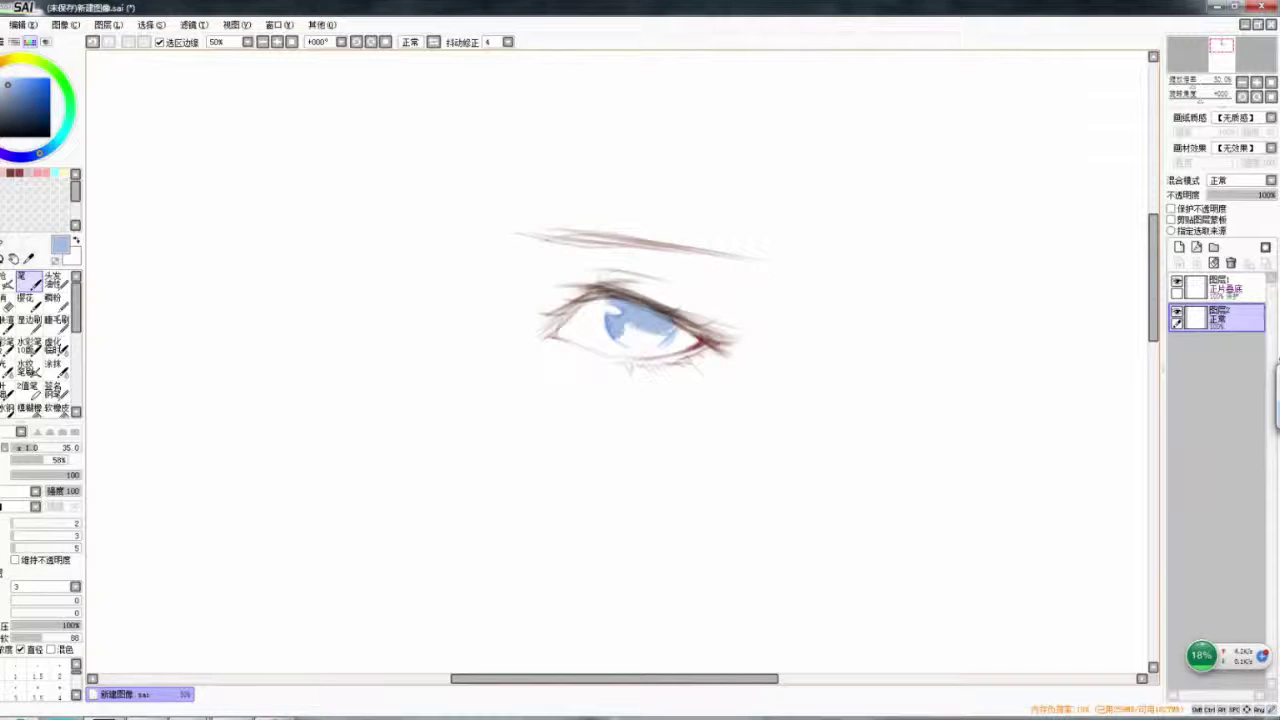
click(1220, 287)
click(1216, 328)
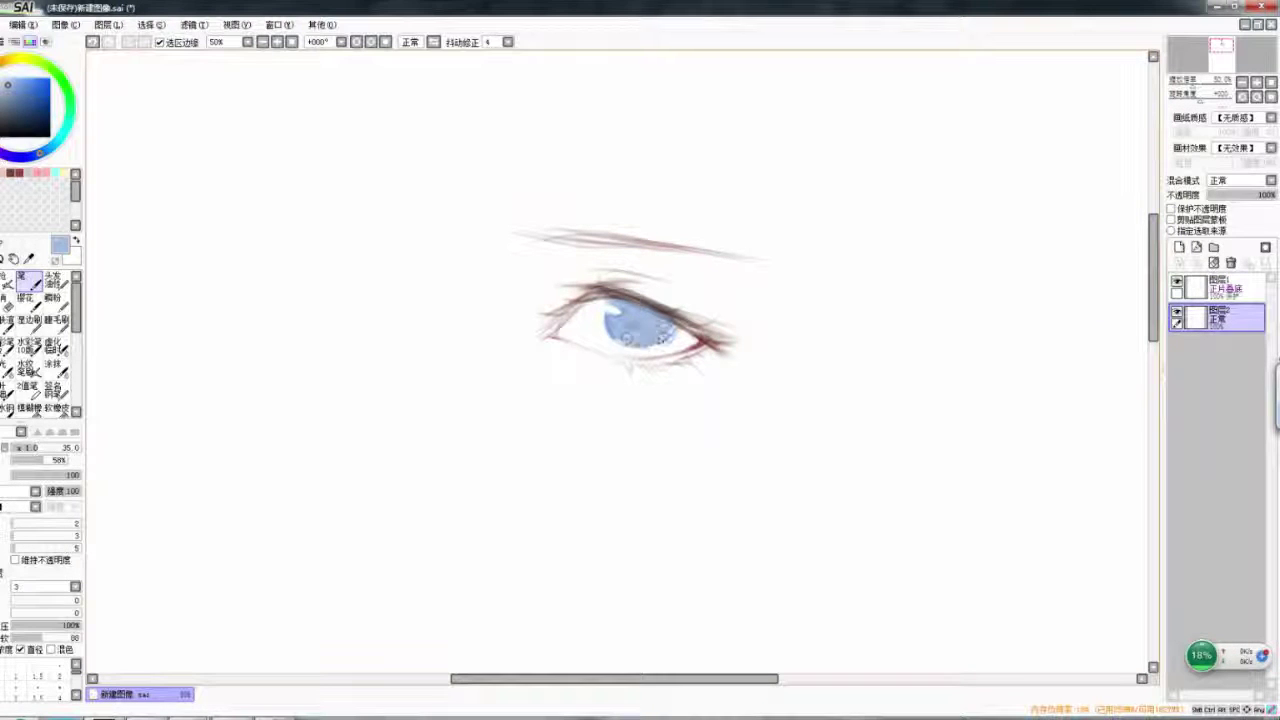
- Shade the white of the eye light gray beside the iris and under the upper lid with a size 16 brush
key(h)
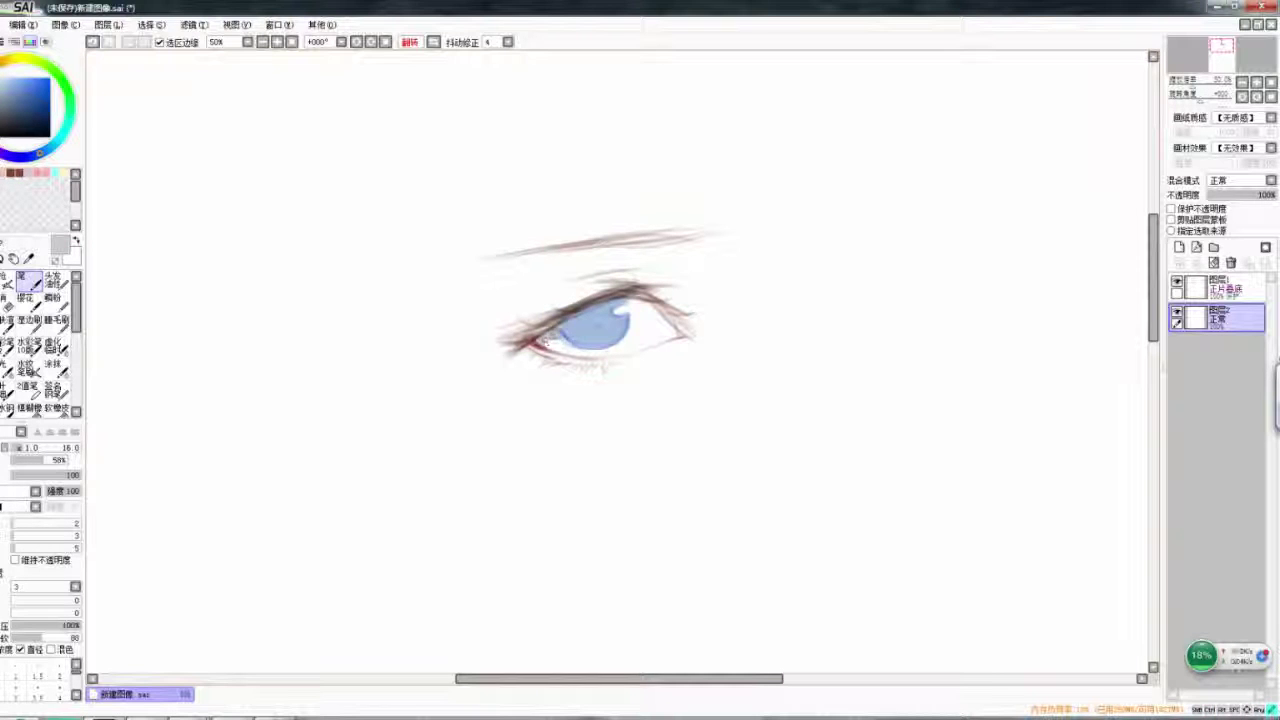
drag(620, 310, 645, 316)
key(h)
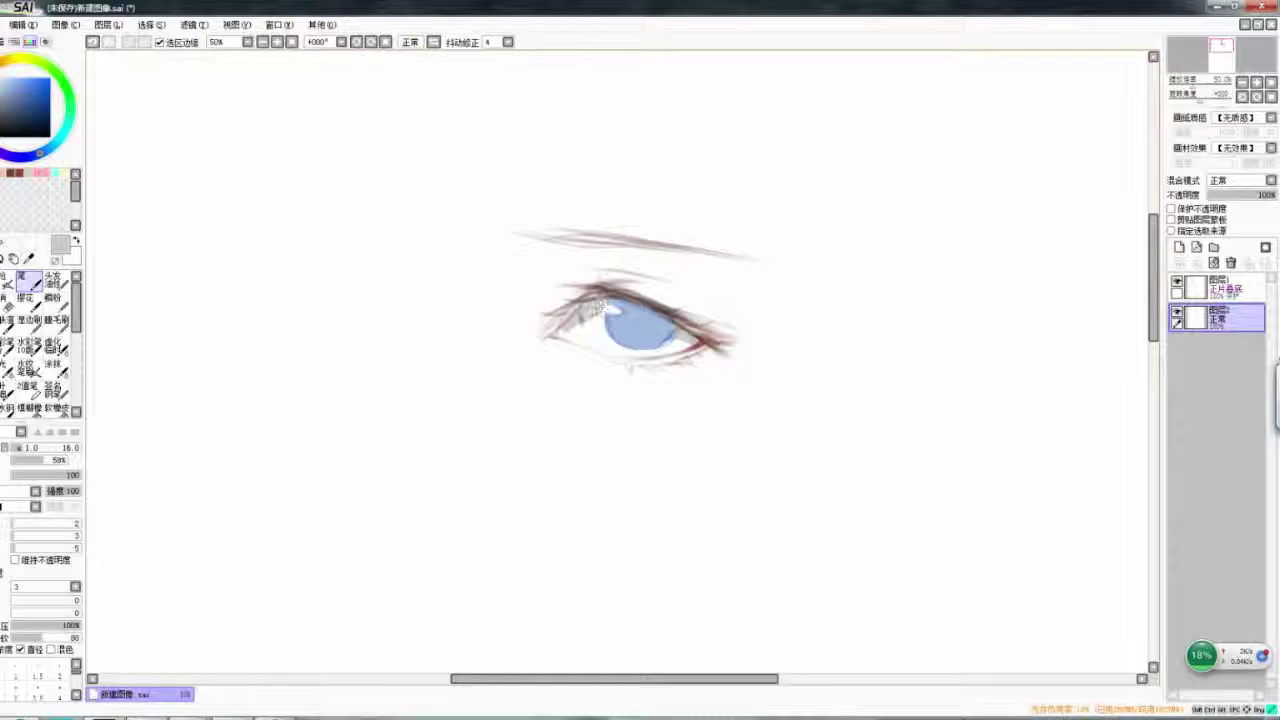
key(h)
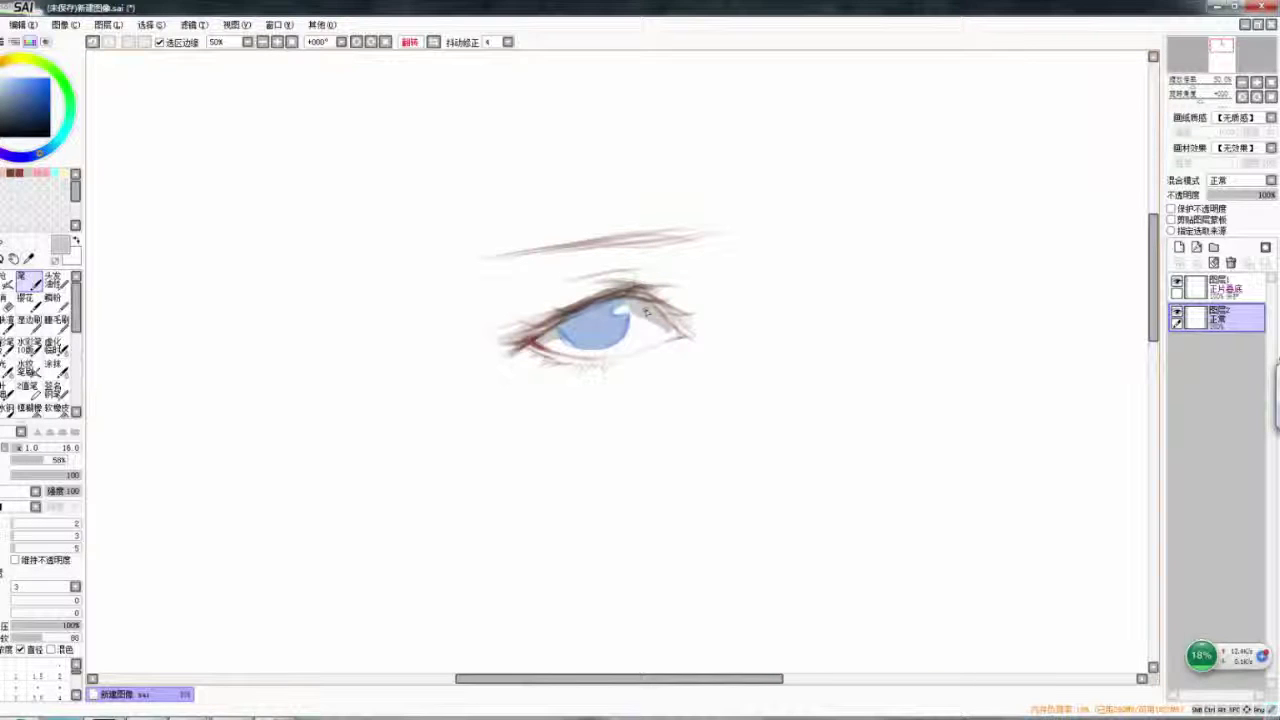
- Tint the eye white's shadow near the inner corner pale blue with the airbrush and refine its gray shading with the brush
key(v)
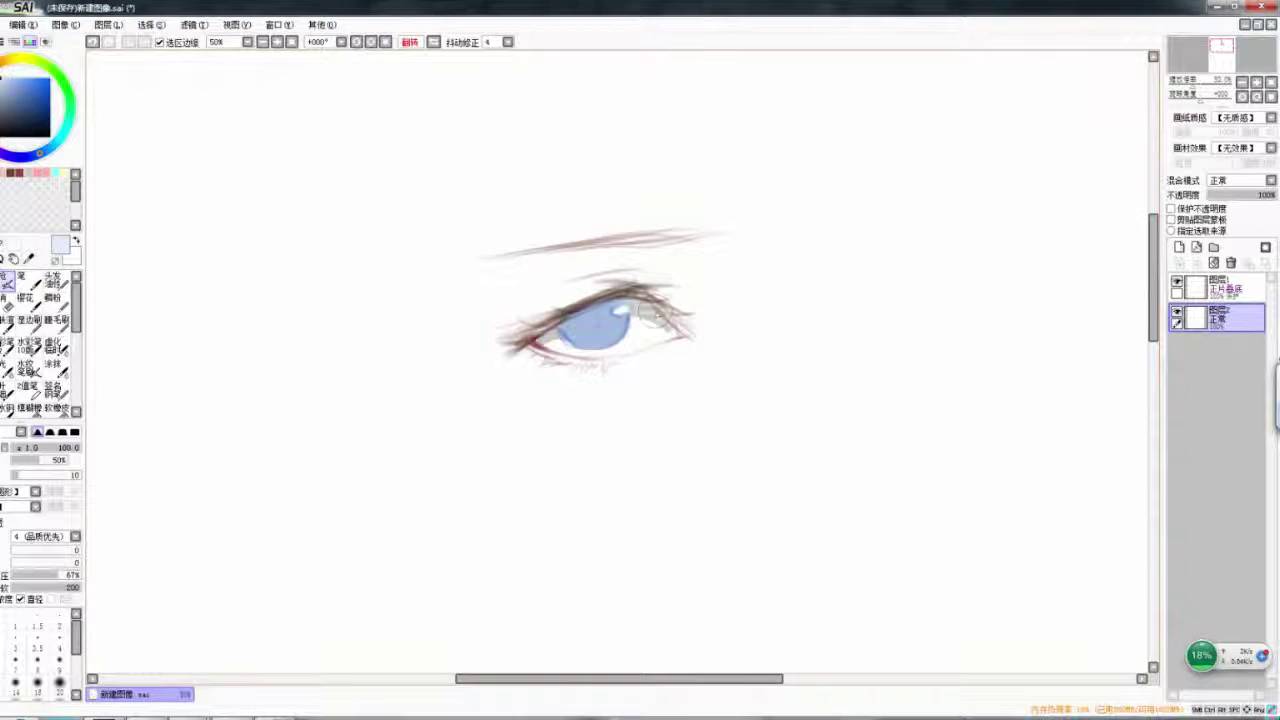
key(bracketleft)
key(bracketleft)
key(bracketleft)
key(bracketleft)
key(h)
key(n)
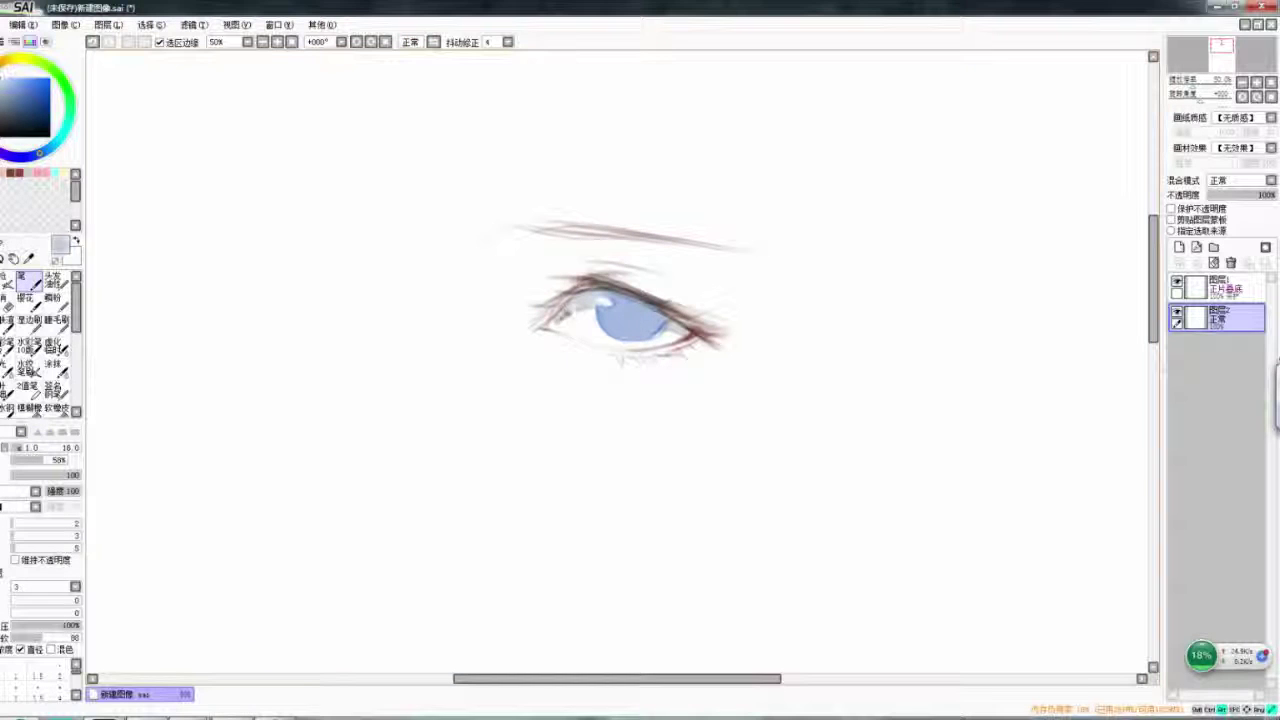
key(h)
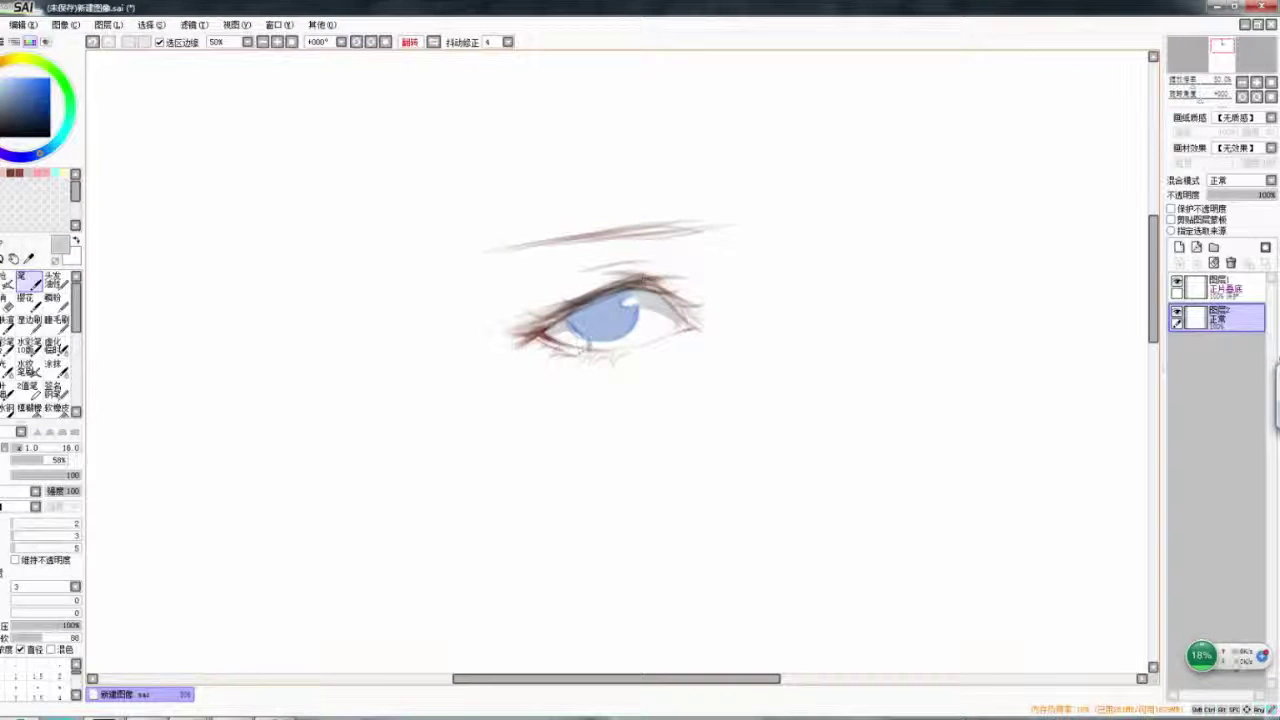
- Add touches of pink at the corners of the eye
alt+click(557, 328)
key(h)
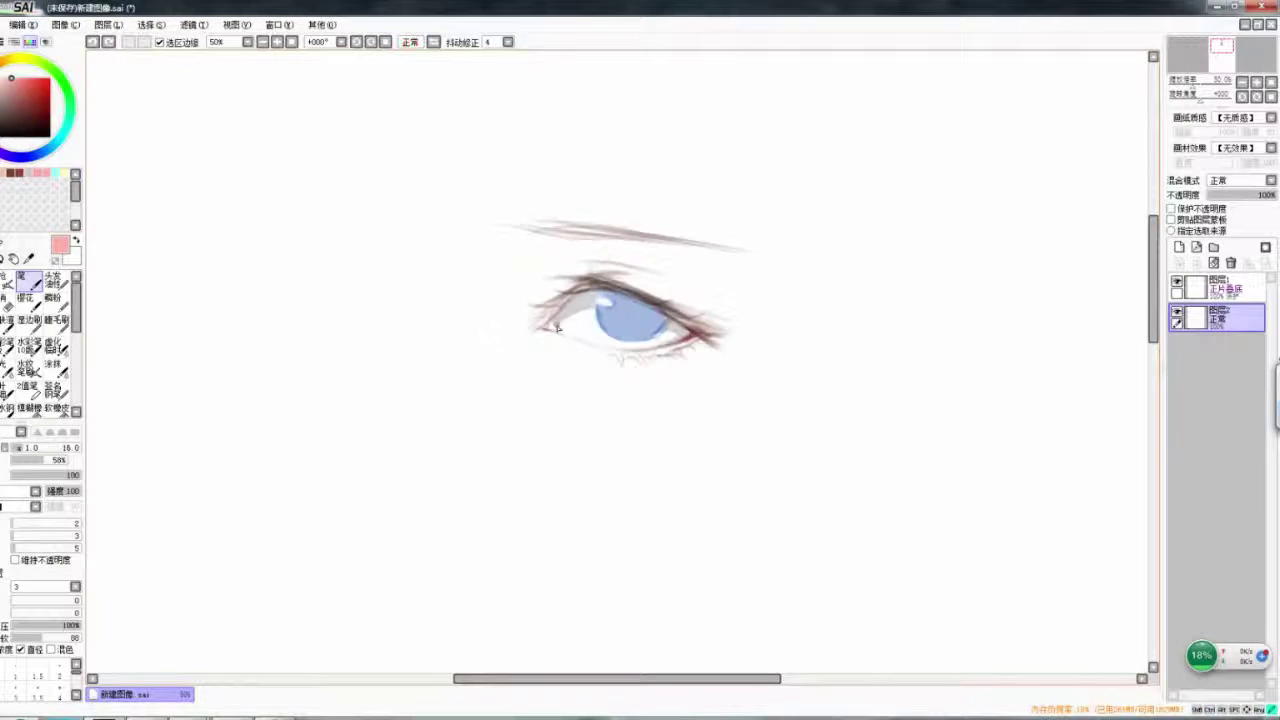
key(h)
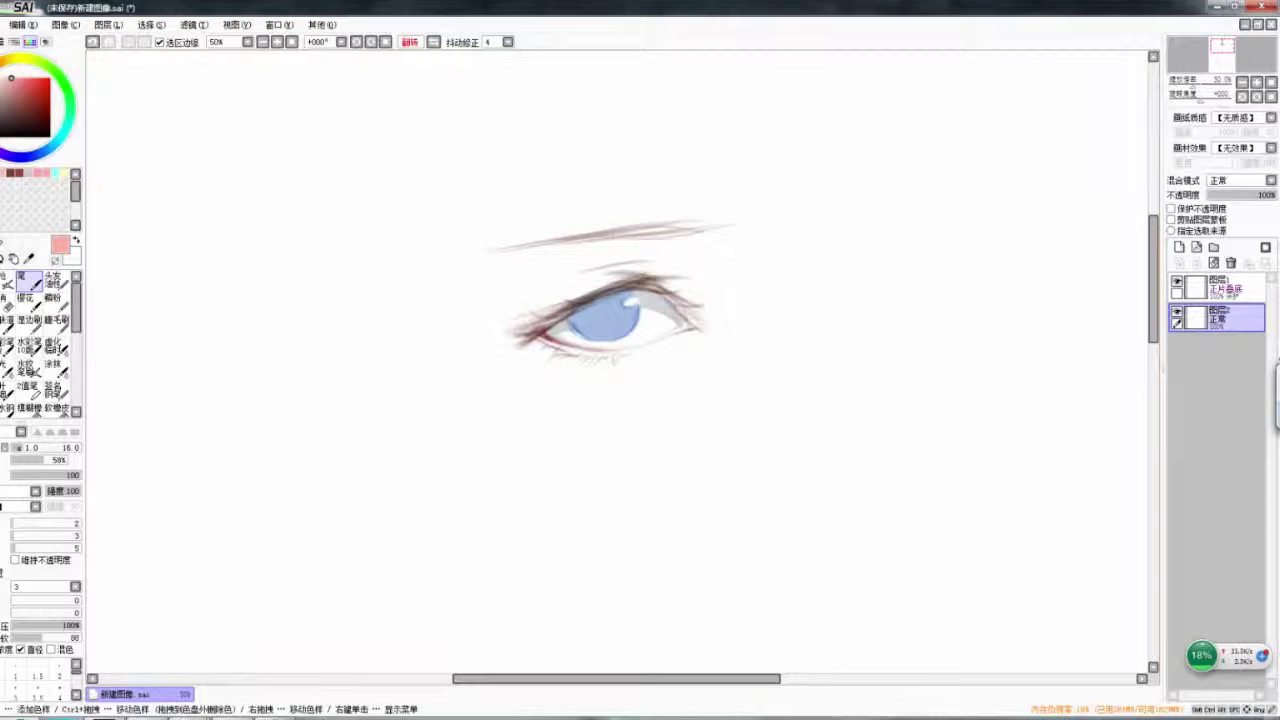
- Block in pale pink skin over the upper lid, around the eyebrow and toward the temple
key(h)
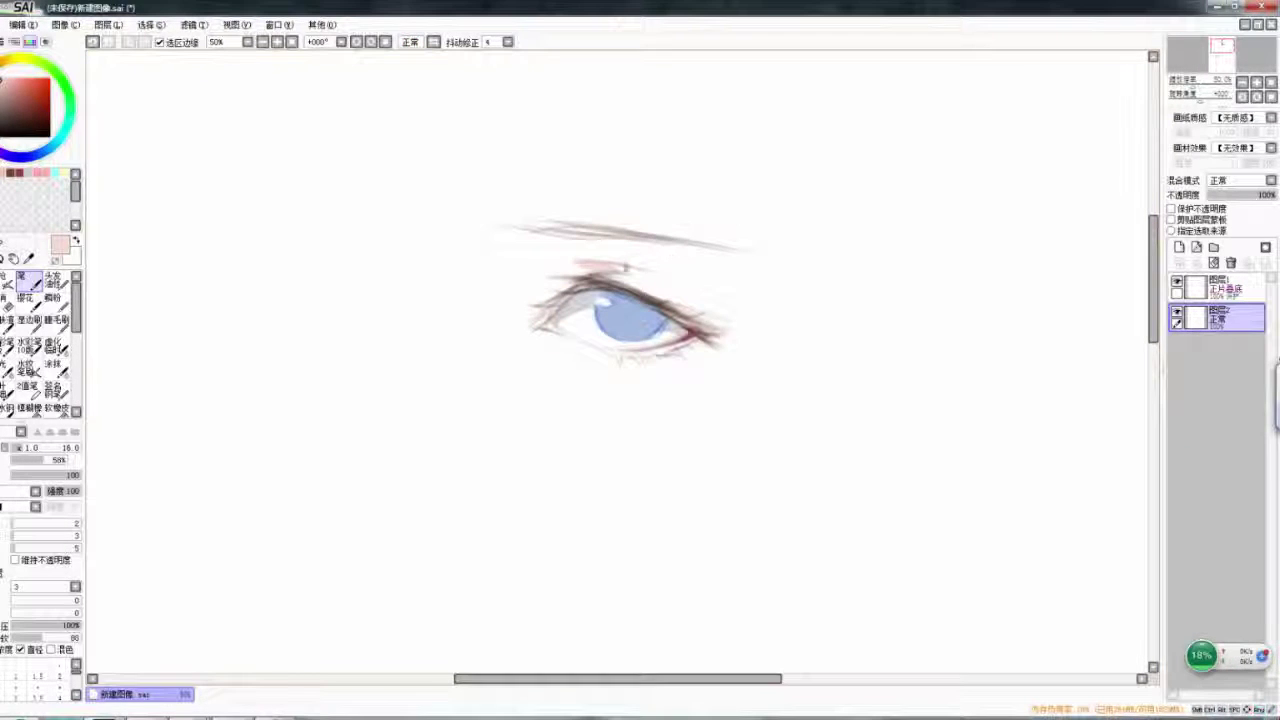
mouse_move(595, 279)
mouse_down()
mouse_move(709, 290)
mouse_move(739, 325)
mouse_move(696, 262)
mouse_move(569, 230)
mouse_move(705, 205)
mouse_up()
mouse_move(630, 245)
mouse_down()
mouse_move(706, 289)
mouse_move(755, 255)
mouse_up()
key(h)
mouse_move(620, 225)
mouse_down()
mouse_move(675, 280)
mouse_move(590, 325)
mouse_move(470, 240)
mouse_up()
drag(705, 282, 745, 325)
key(h)
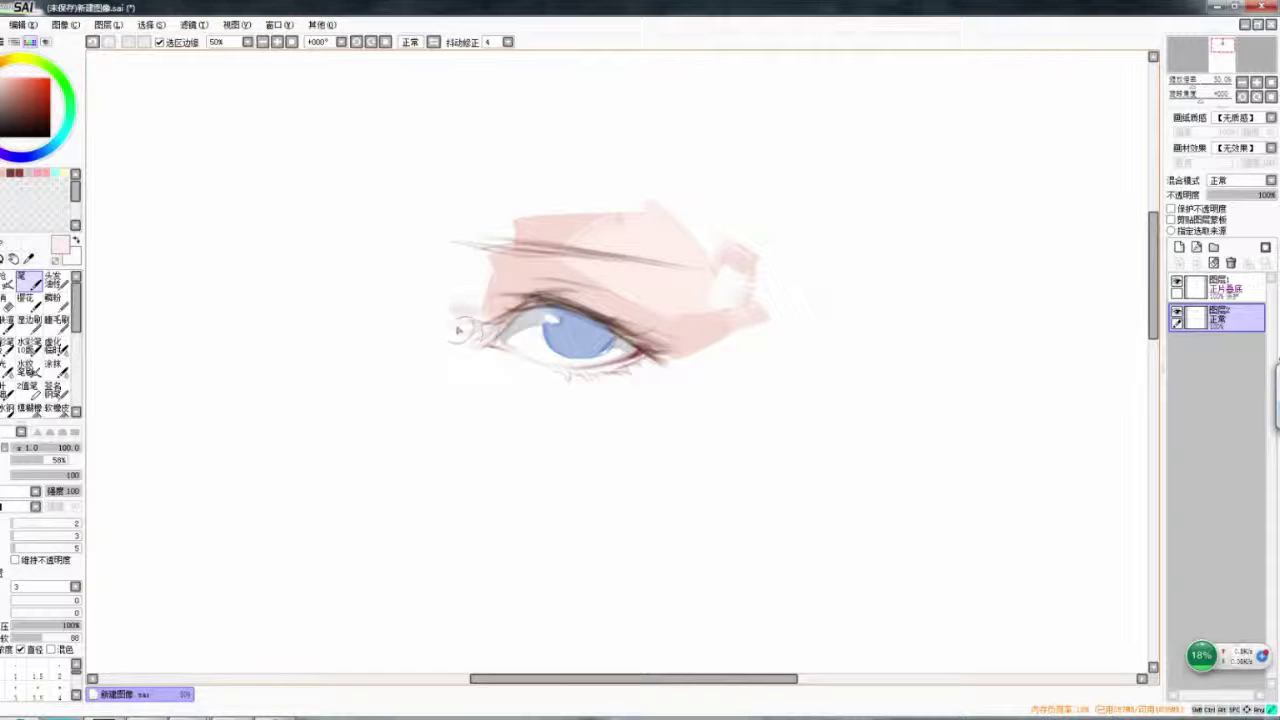
- Paint pale pink skin around the inner corner and beneath the lower lid
mouse_move(465, 305)
mouse_down()
mouse_move(490, 372)
mouse_move(535, 385)
mouse_up()
mouse_move(450, 255)
mouse_down()
mouse_move(463, 289)
mouse_move(460, 265)
mouse_up()
drag(545, 375, 690, 398)
key(h)
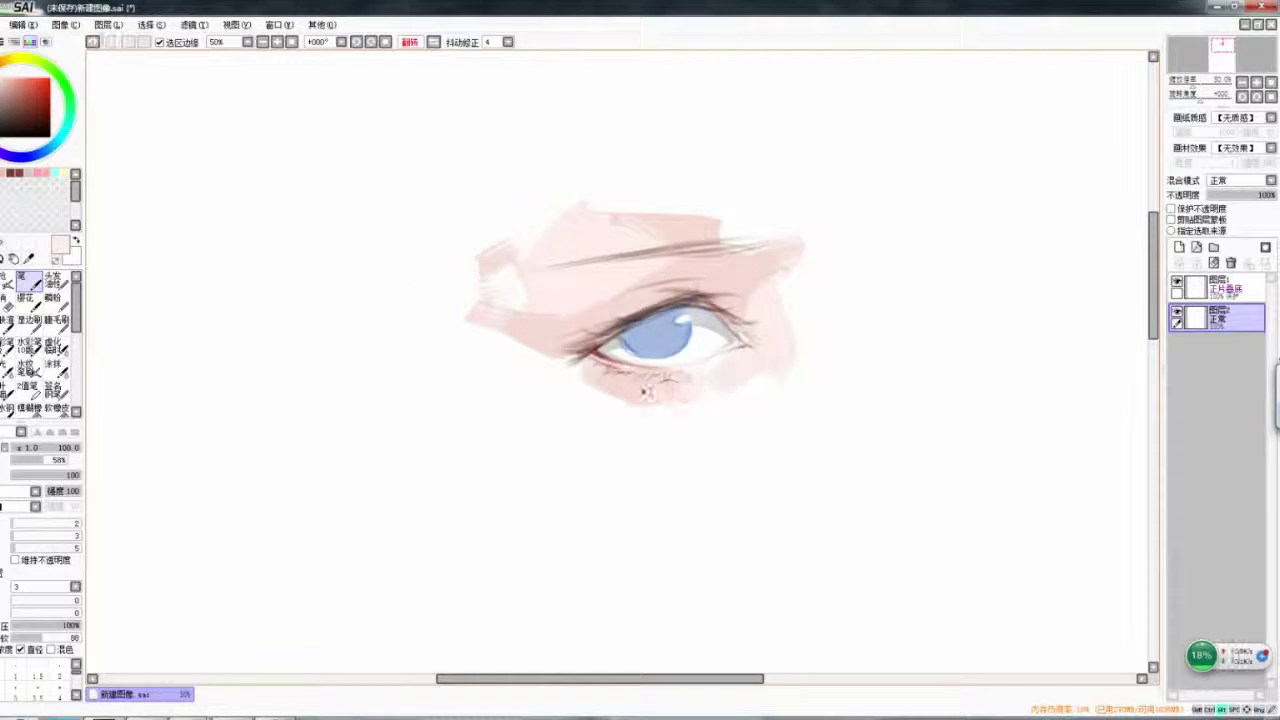
- Extend the pale pink skin past the outer corner and fill the gaps around the lower lid
key(h)
mouse_move(630, 358)
mouse_down()
mouse_move(685, 363)
mouse_move(683, 388)
mouse_move(740, 372)
mouse_up()
key(bracketleft)
drag(700, 360, 730, 400)
key(h)
mouse_move(556, 386)
mouse_down()
mouse_move(574, 396)
mouse_move(560, 424)
mouse_up()
mouse_move(478, 330)
mouse_down()
mouse_move(502, 384)
mouse_move(508, 366)
mouse_up()
drag(512, 294, 534, 344)
key(h)
- Blend the skin tones around the upper lid with the blur brush (虚化), enlarged to size 160
key(v)
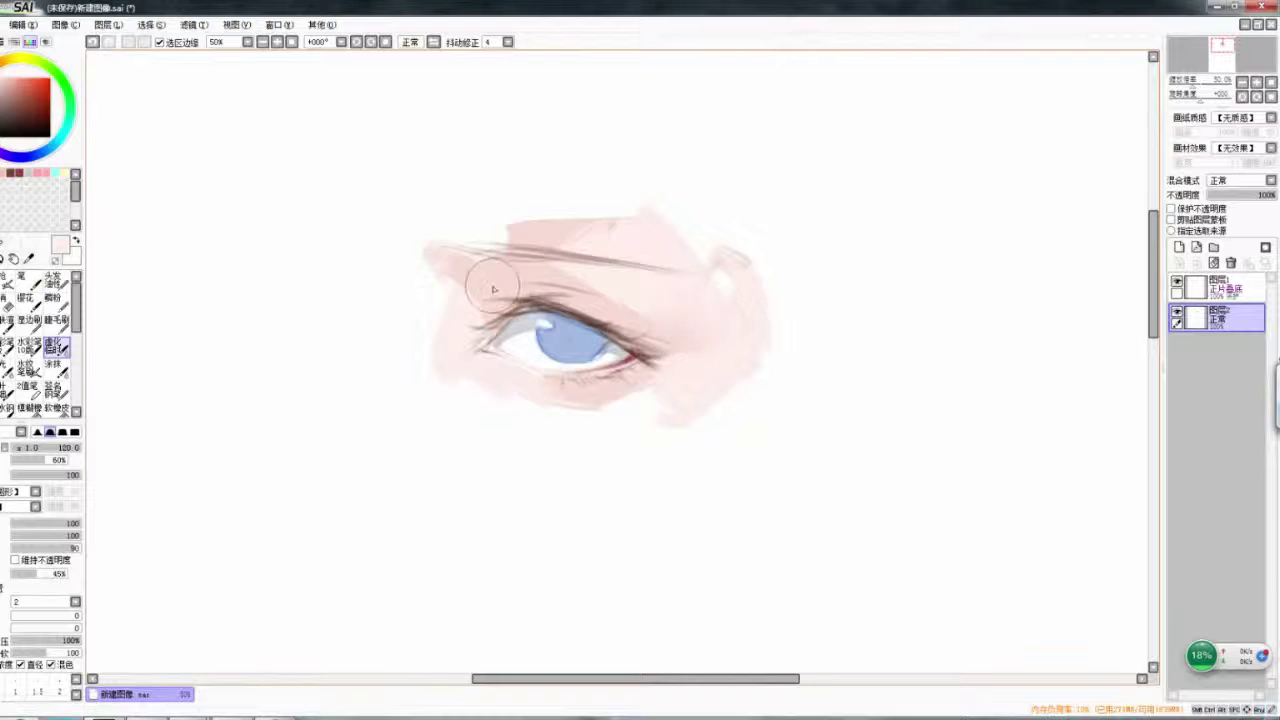
key(h)
key(h)
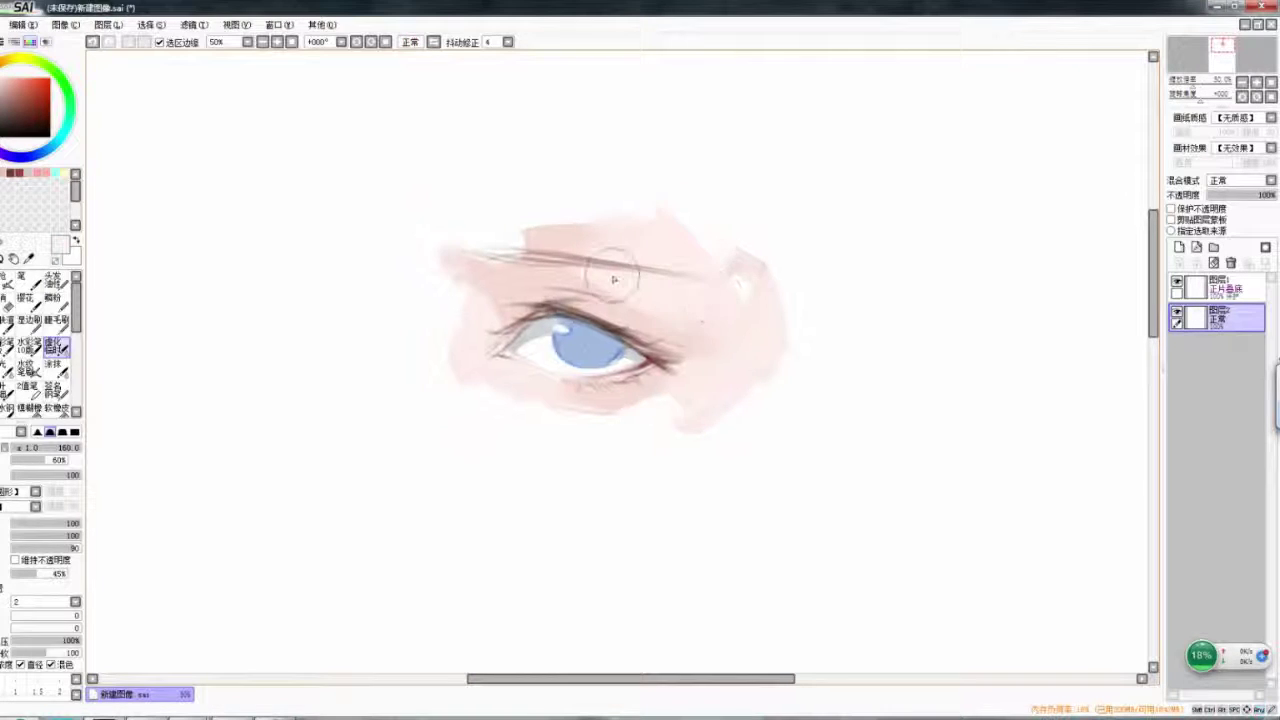
- Paint a deeper pink shadow on the upper lid between the crease and eyebrow, using brush sizes 50 and 30
key(n)
key(h)
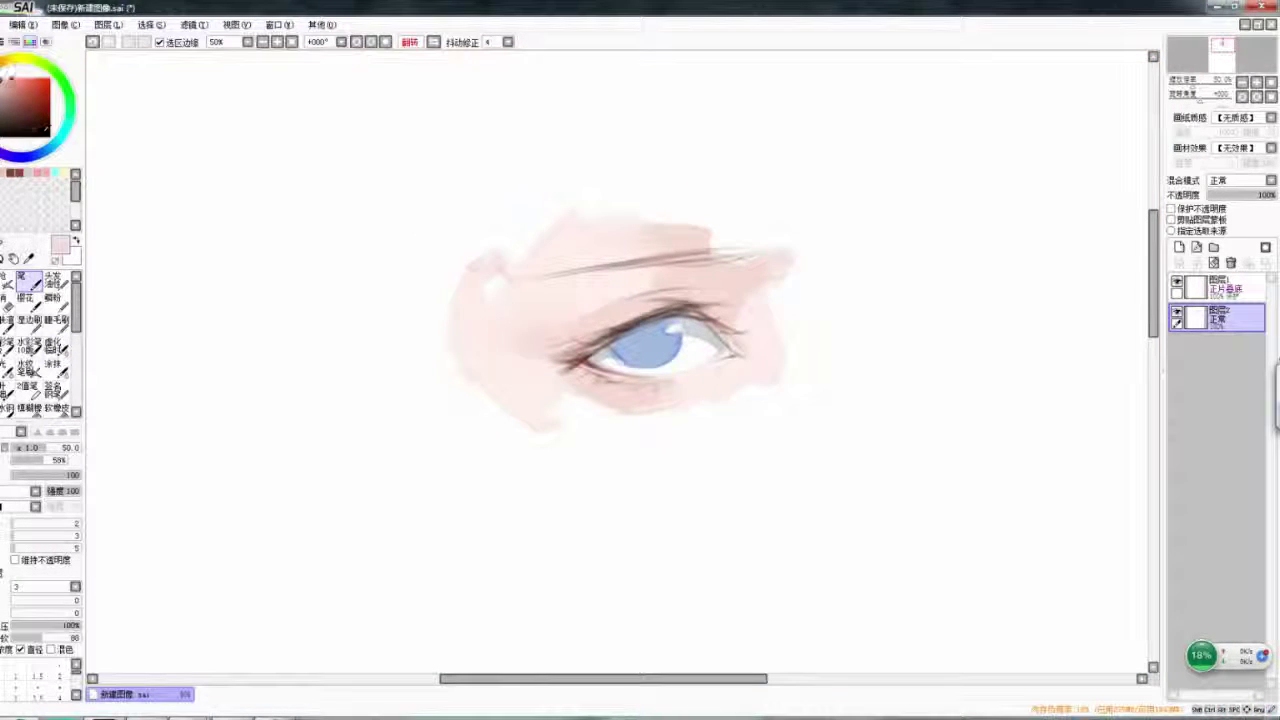
key(h)
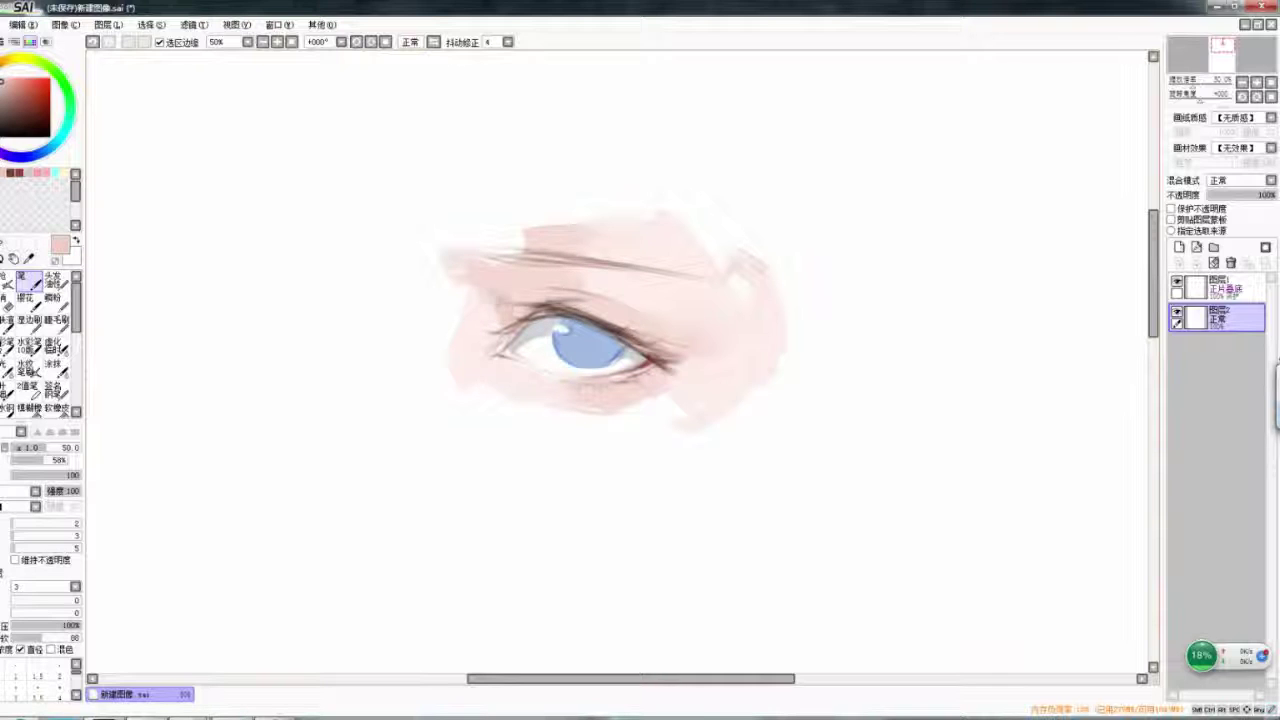
key(h)
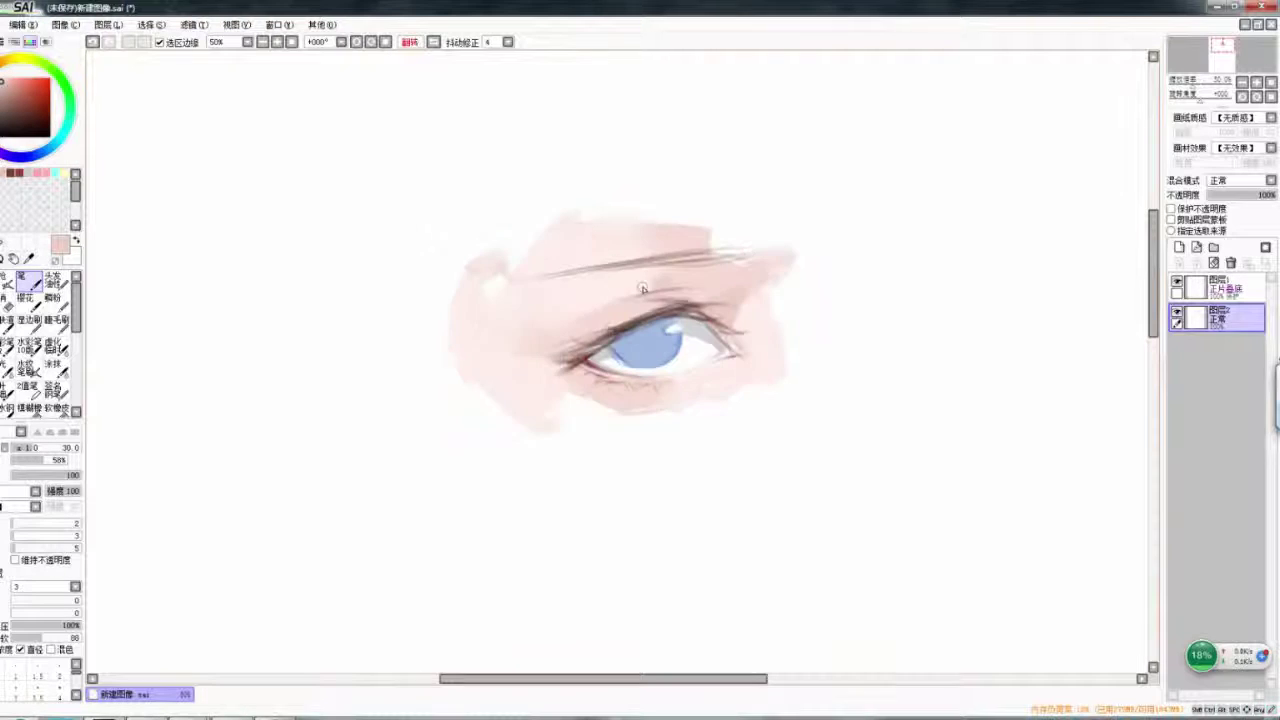
- Reinforce the eyelid crease and the upper lash line in reddish brown with a size 16 brush
alt+click(607, 312)
key(h)
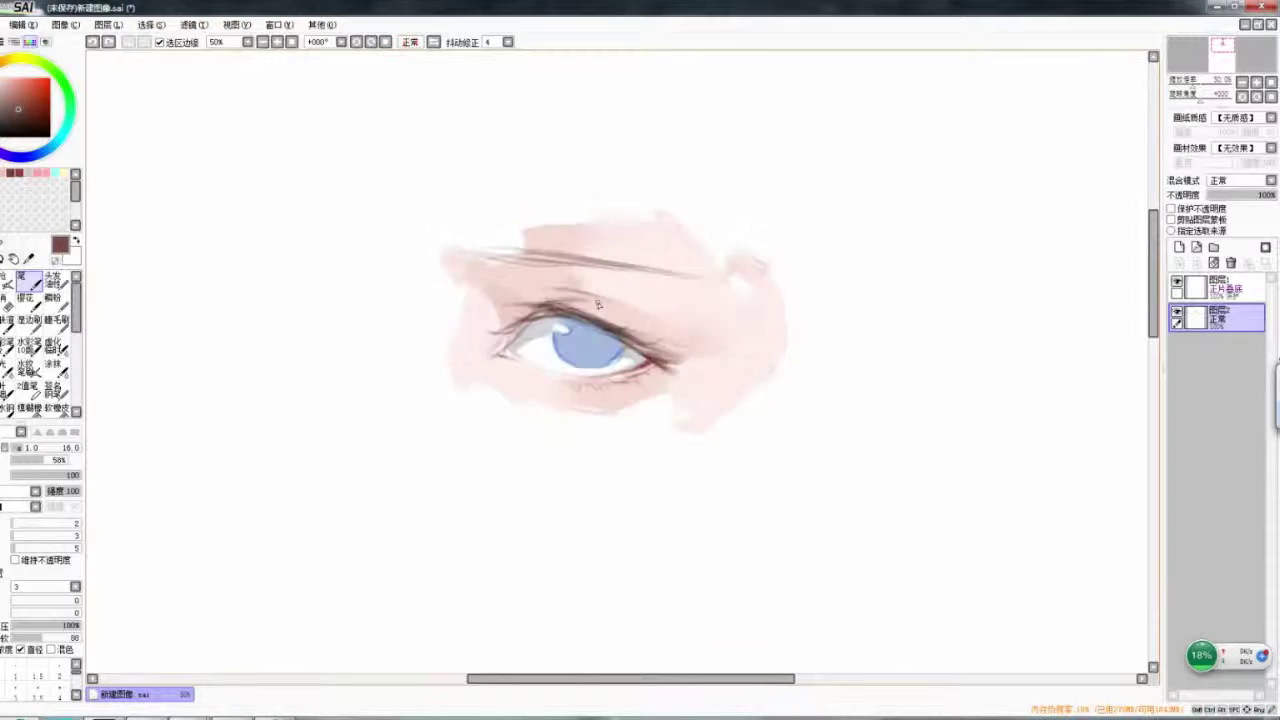
key(h)
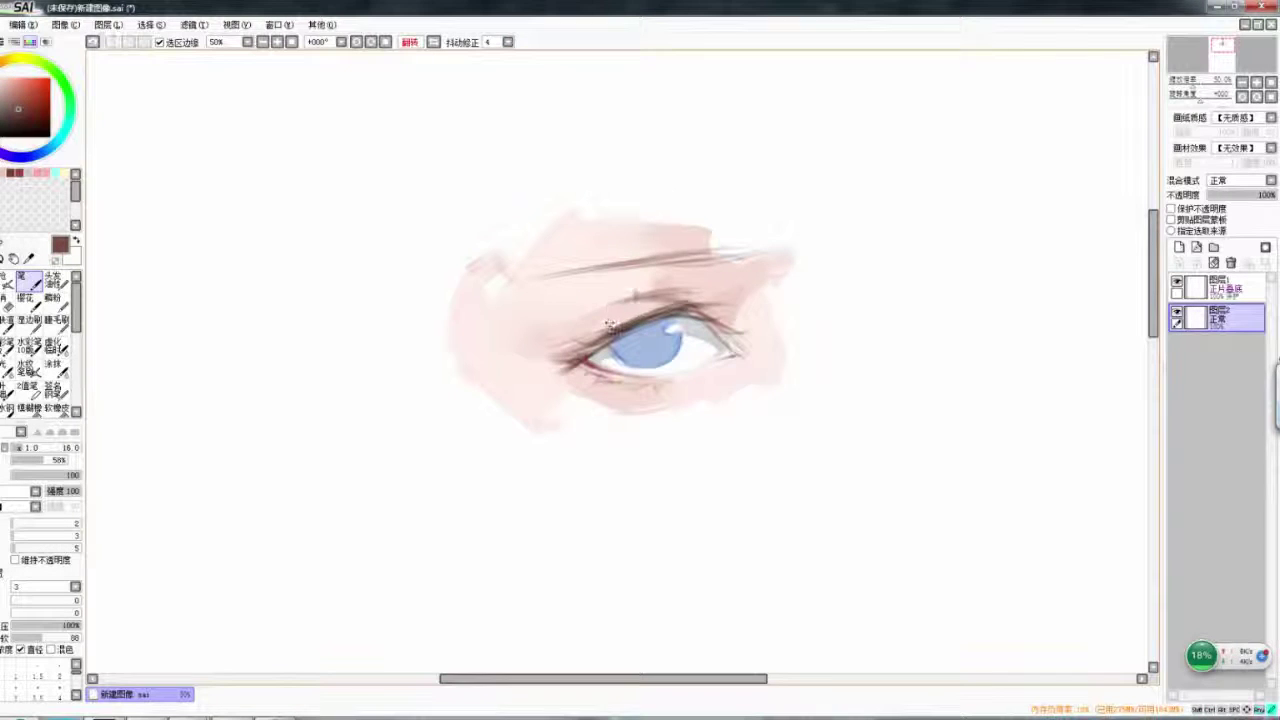
key(h)
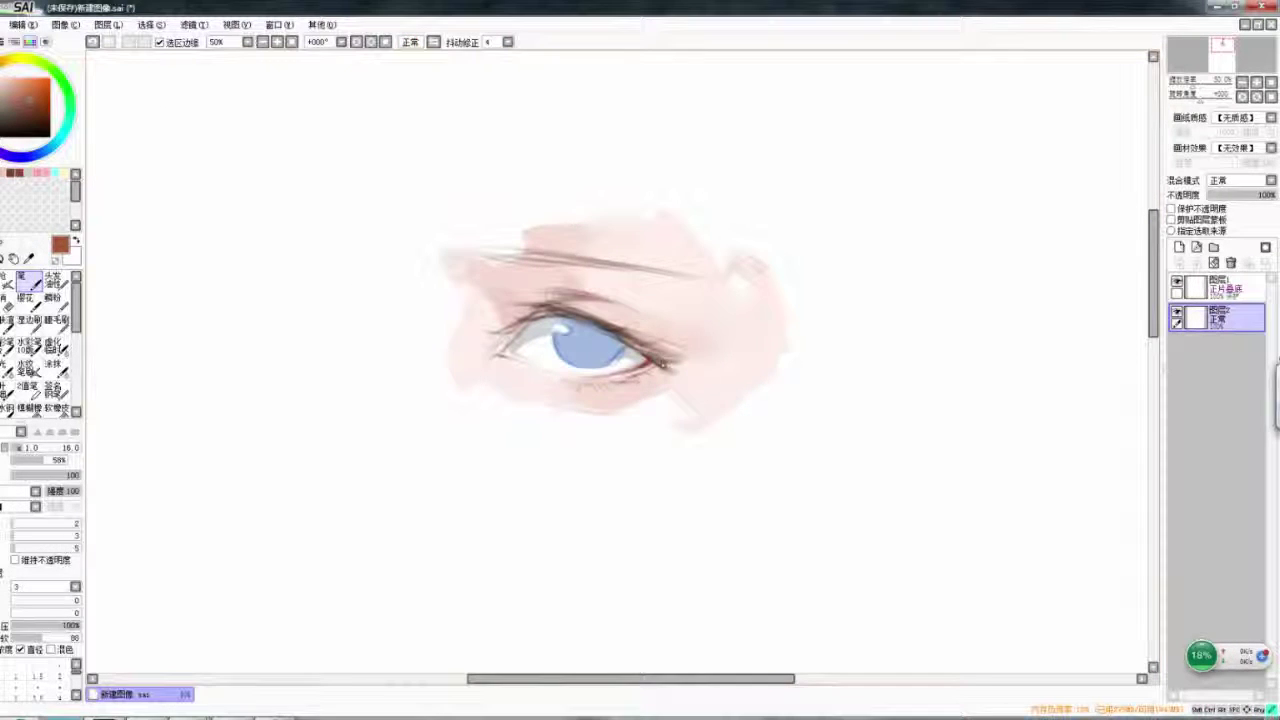
key(h)
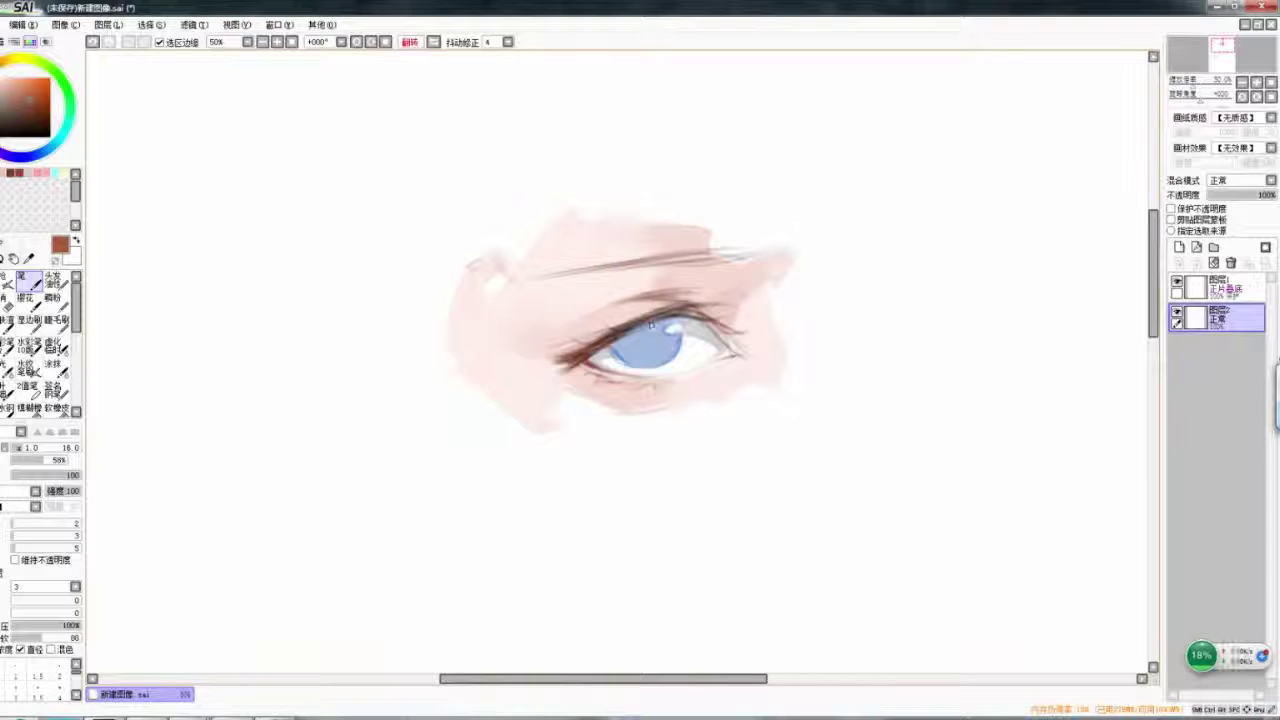
key(h)
key(h)
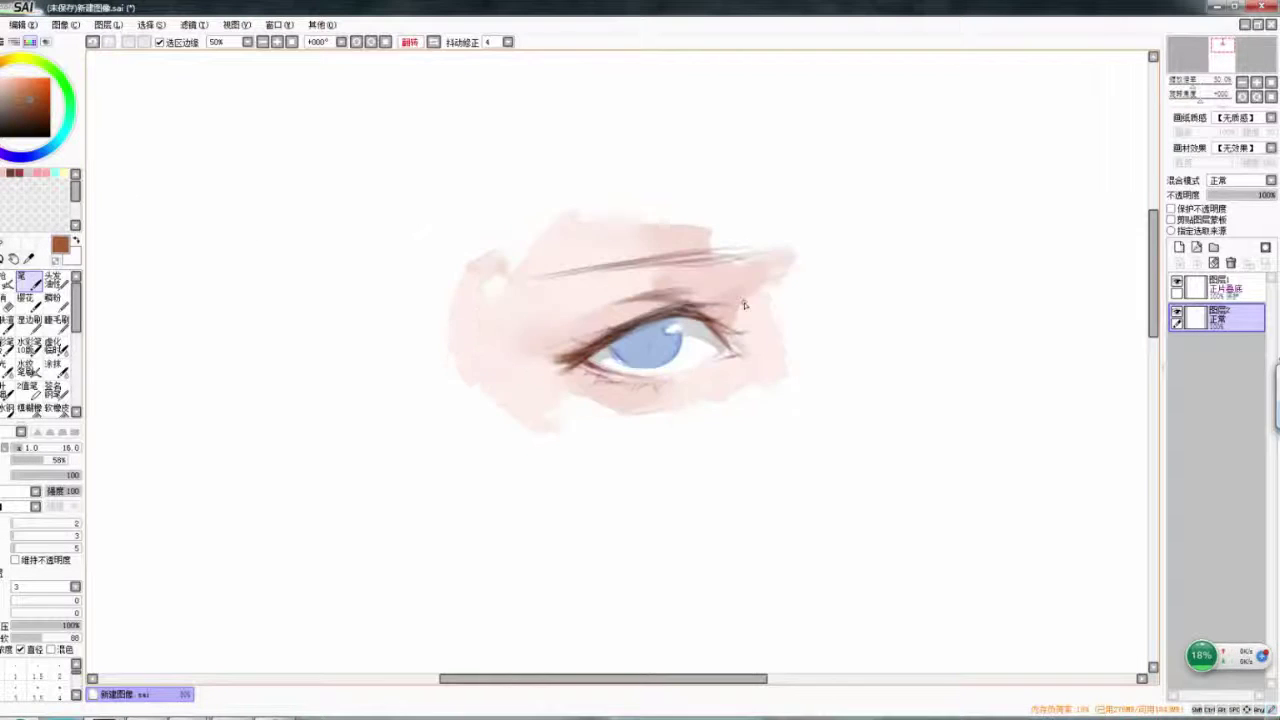
- Fill the eyebrow with muted brown strokes along its length, thickening the inner half
scroll(695, 318, left, 2)
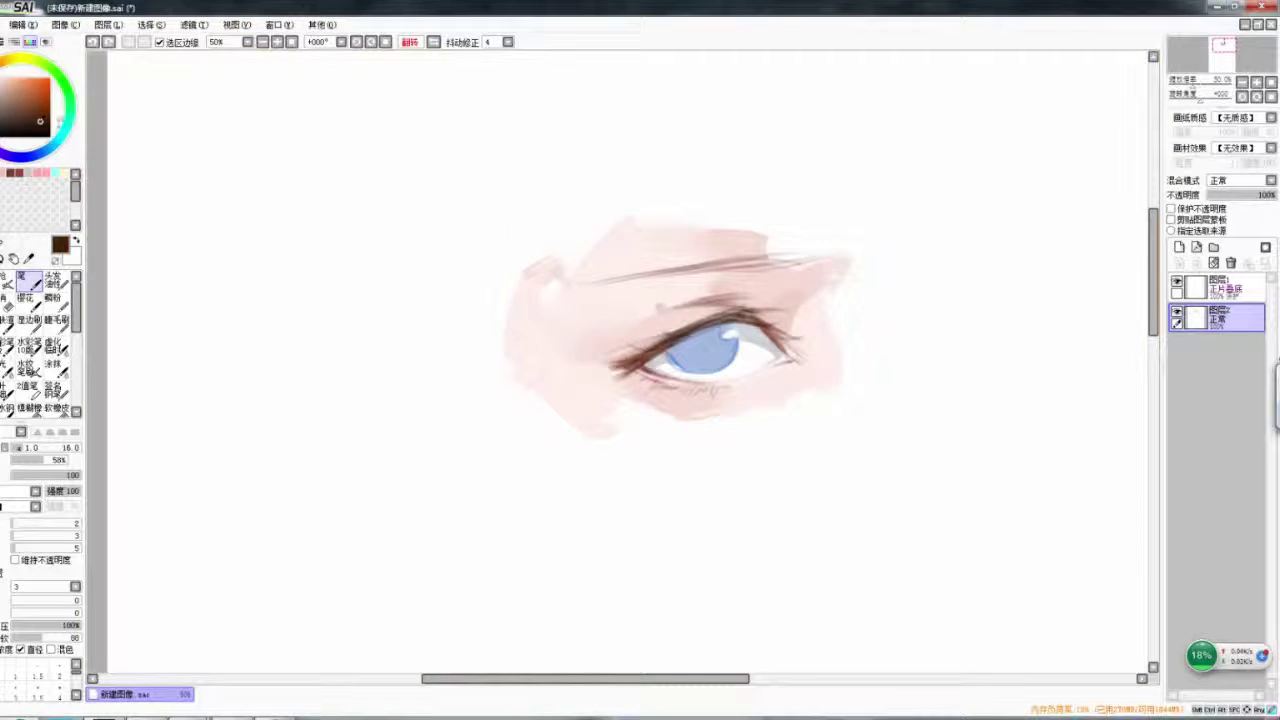
key(h)
key(h)
scroll(660, 310, left, 1)
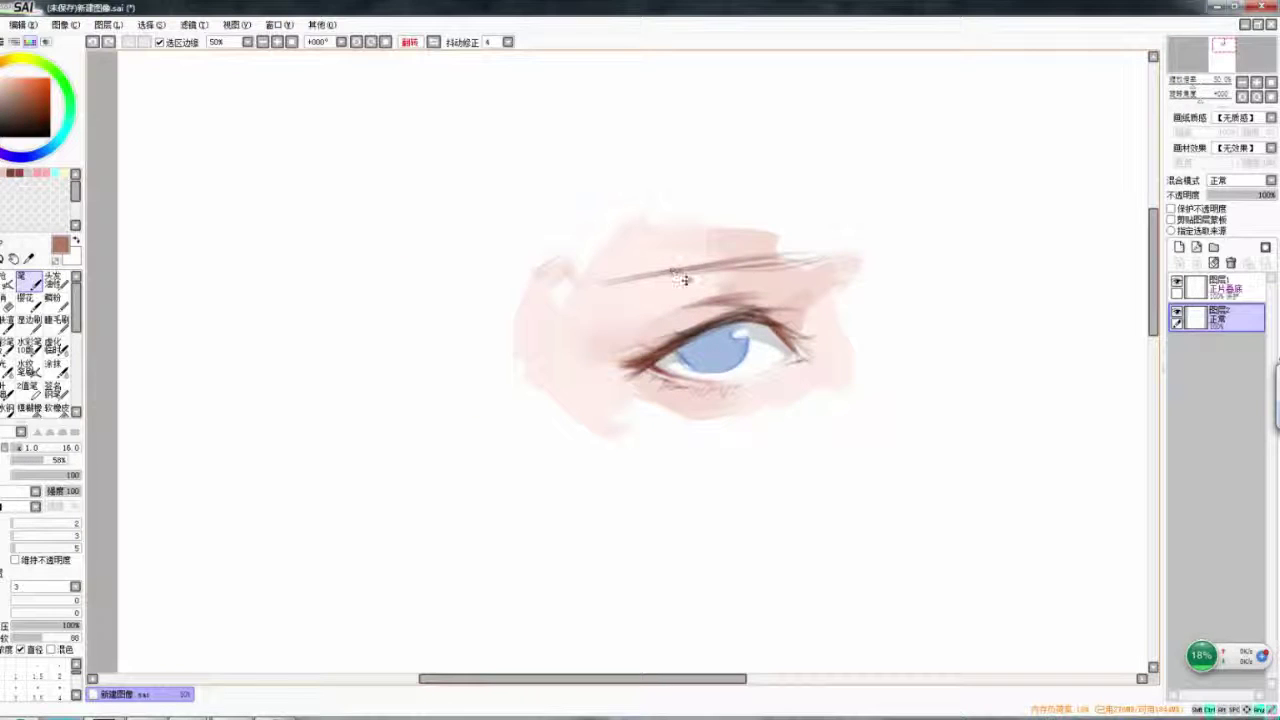
drag(632, 280, 808, 258)
drag(710, 272, 790, 268)
key(h)
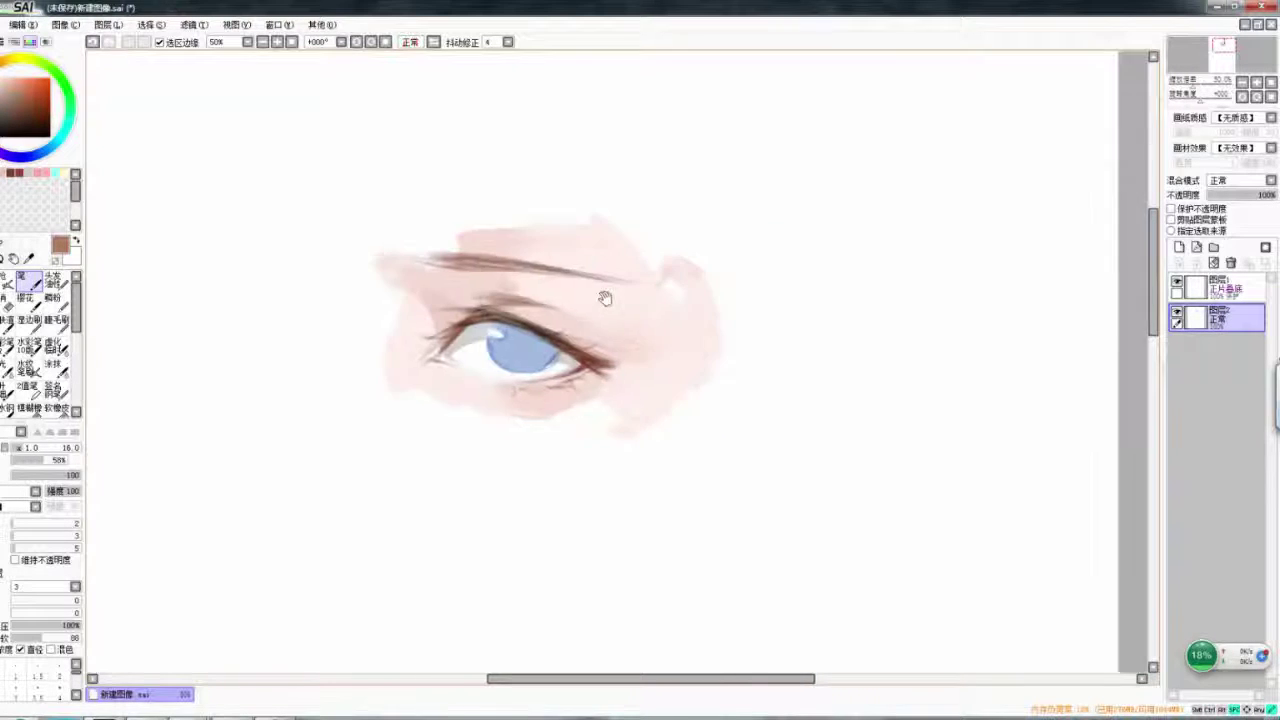
- Airbrush a light cyan tint over the skin beneath the inner end of the eyebrow
click(58, 172)
click(58, 172)
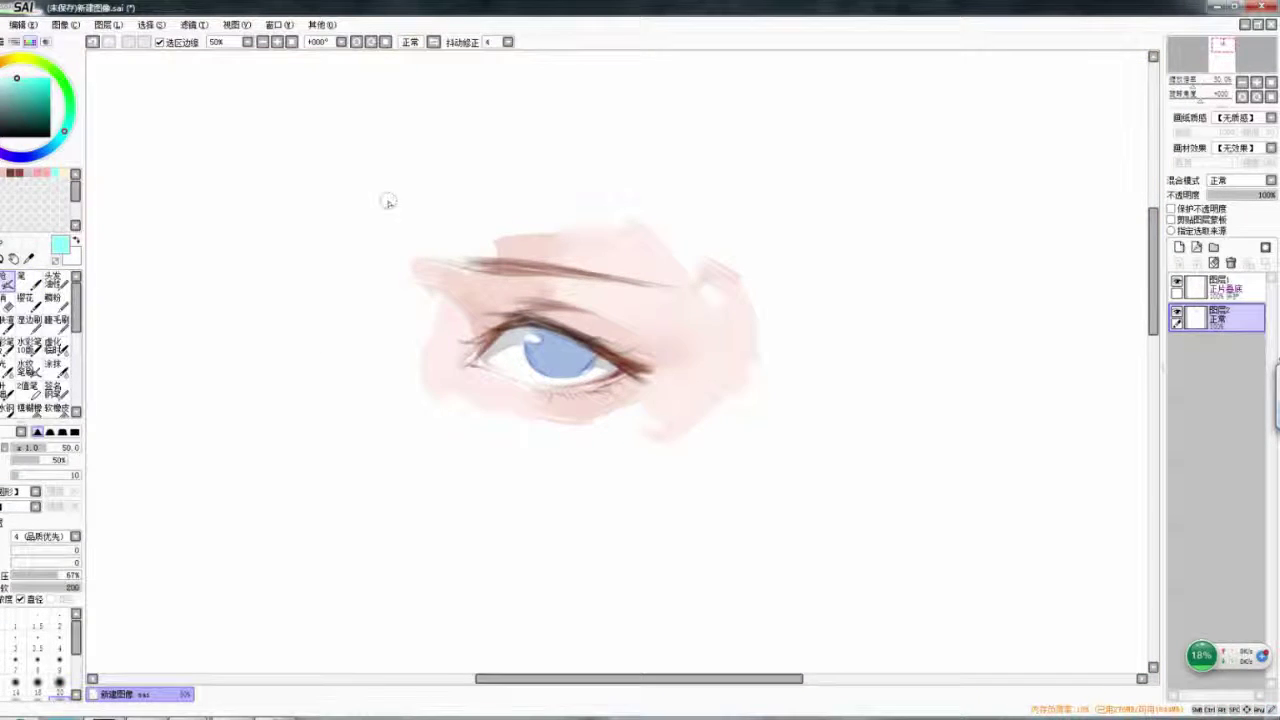
drag(480, 282, 490, 292)
key(h)
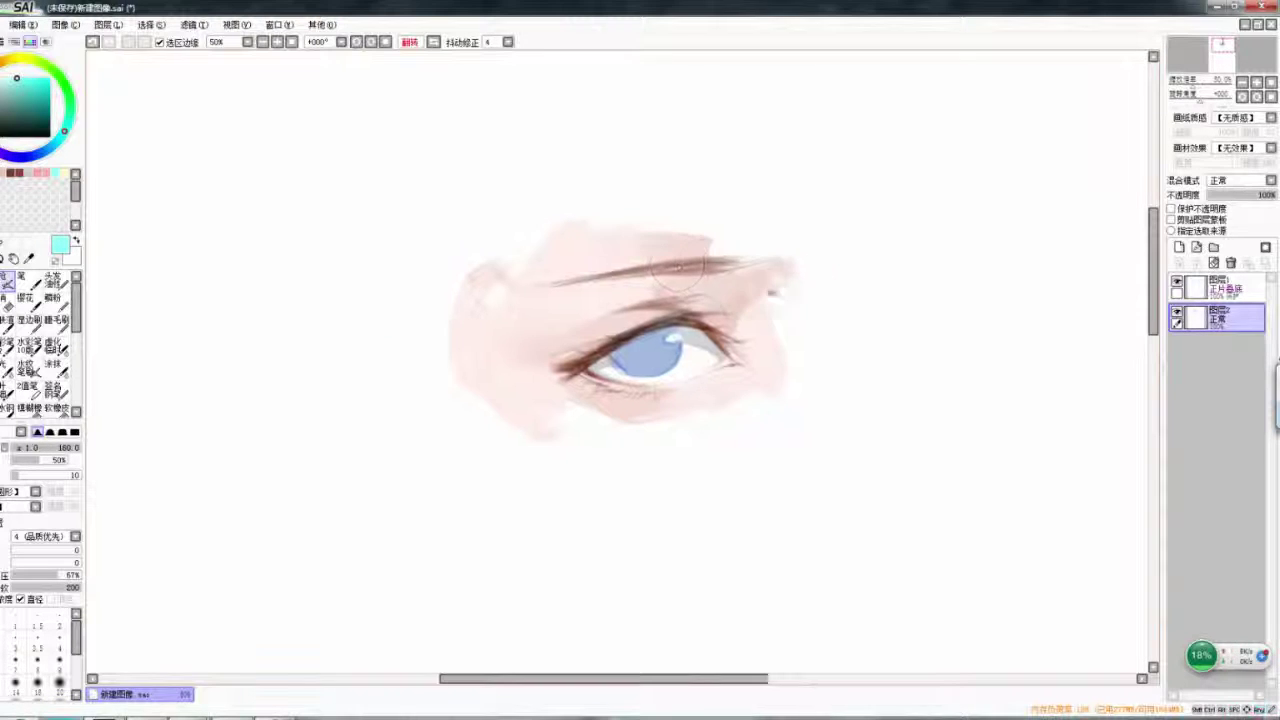
- Paint a dusty pink shadow between the eye's inner corner and the eyebrow
alt+click(727, 297)
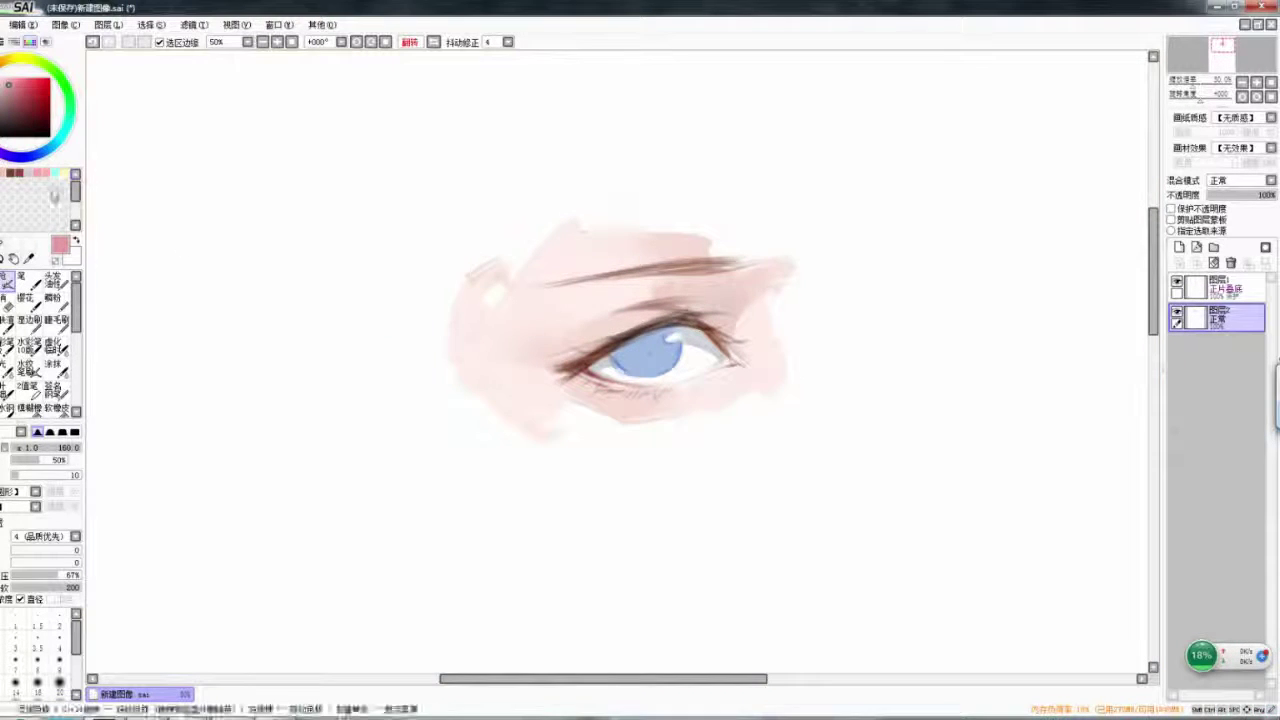
key(h)
key(n)
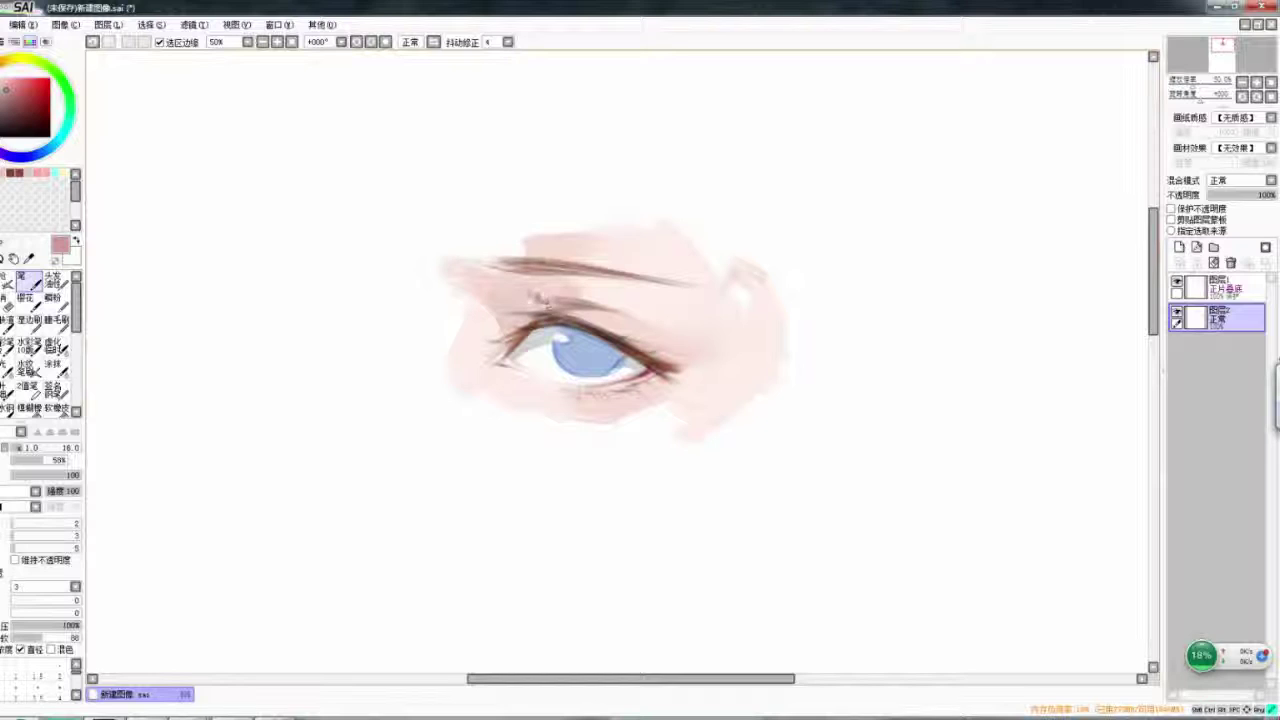
key(h)
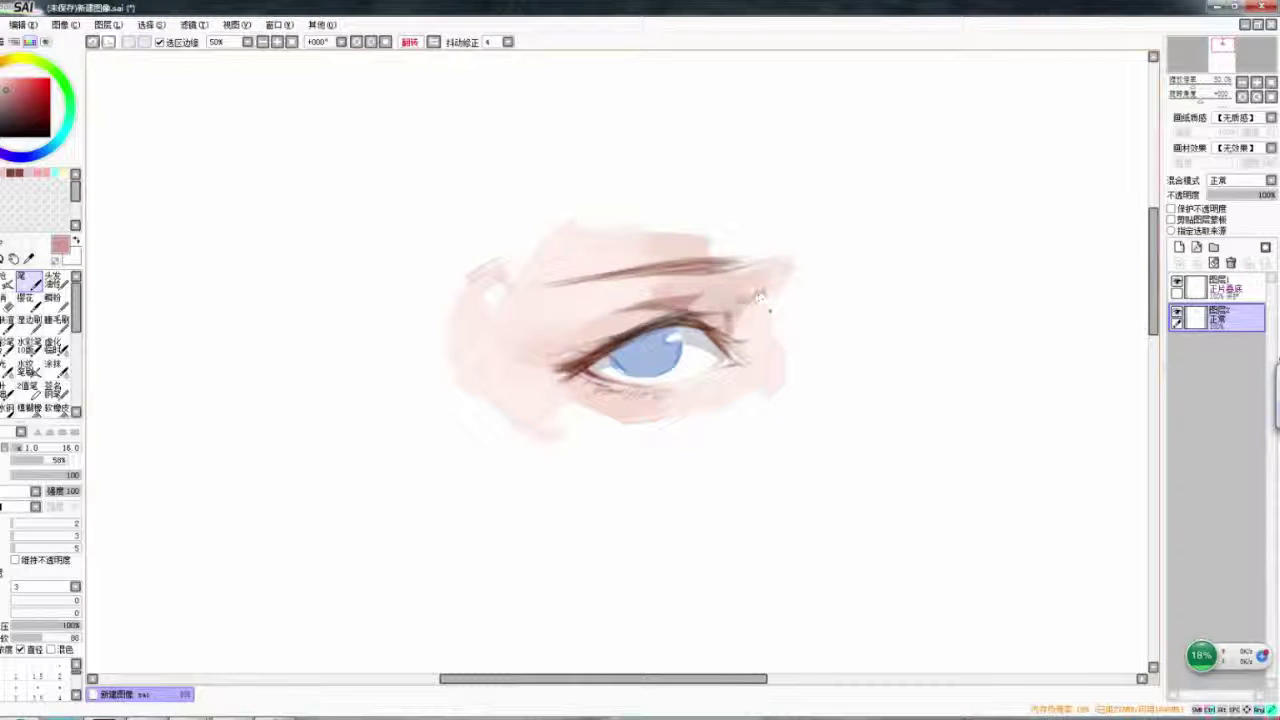
key(h)
- Refine the shadow around the inner corner and upper lid with skin and dusty pink tones sampled from the painting
alt+click(533, 338)
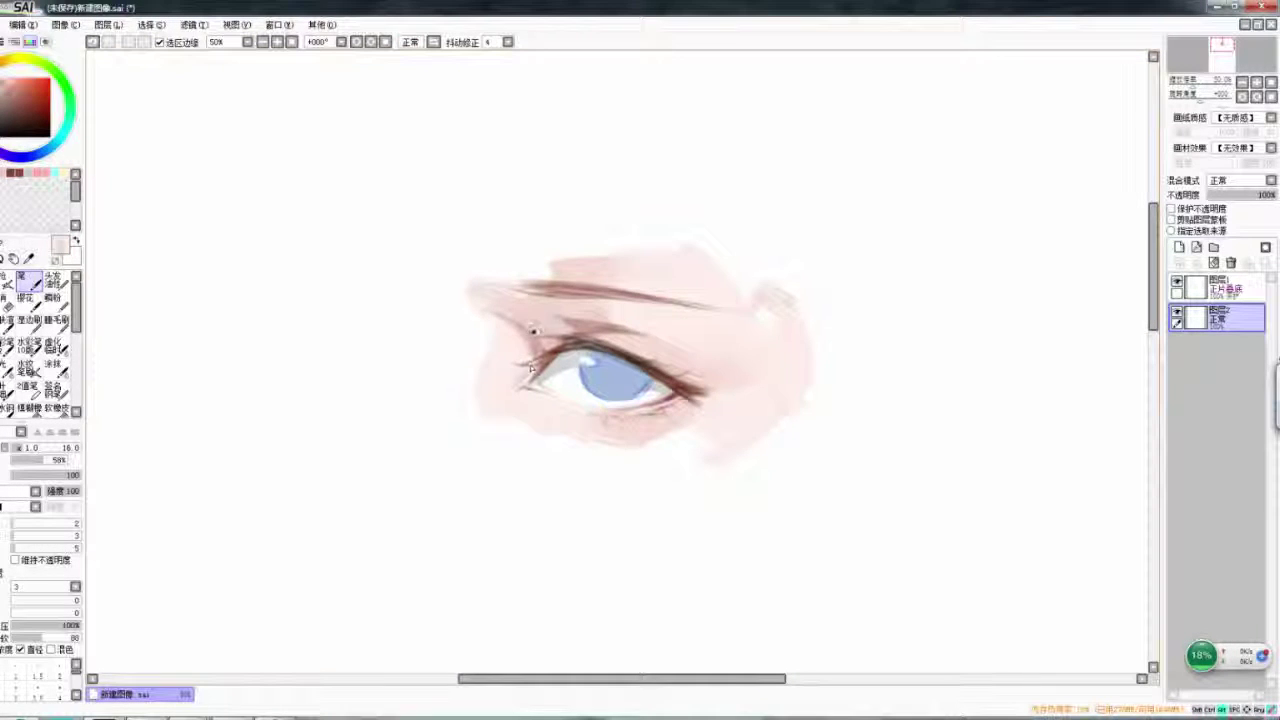
alt+click(535, 345)
key(h)
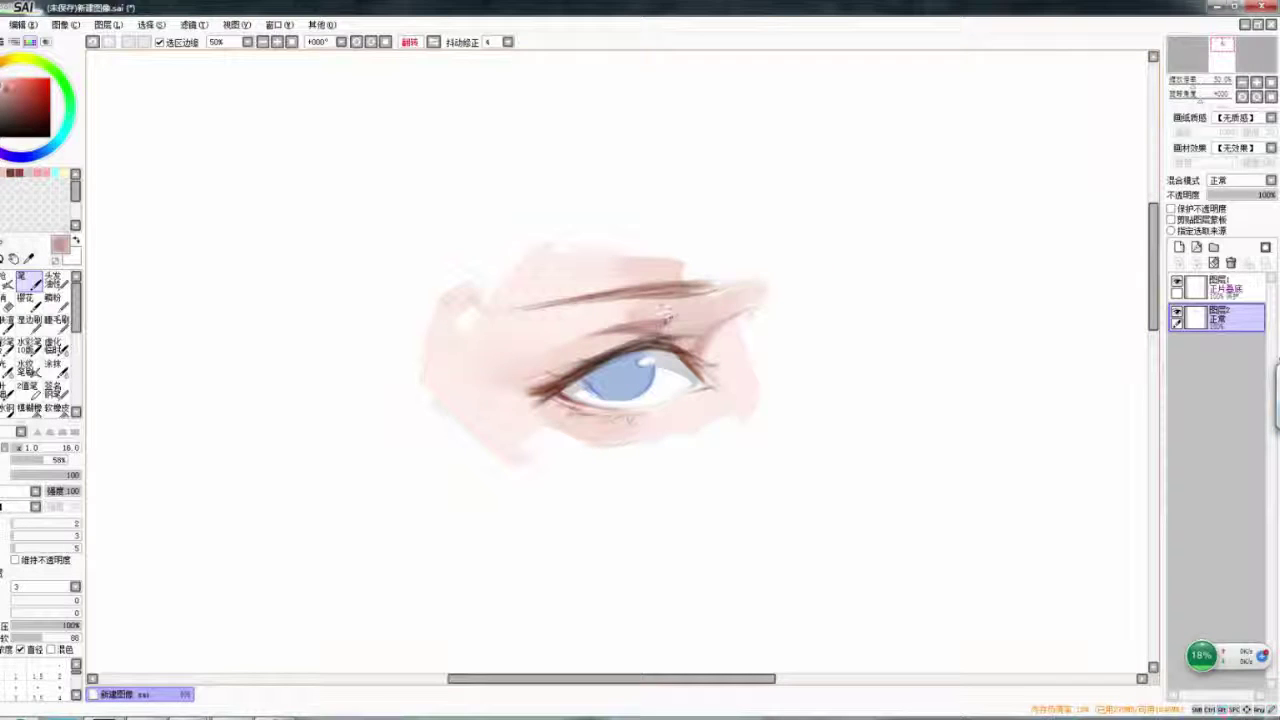
key(h)
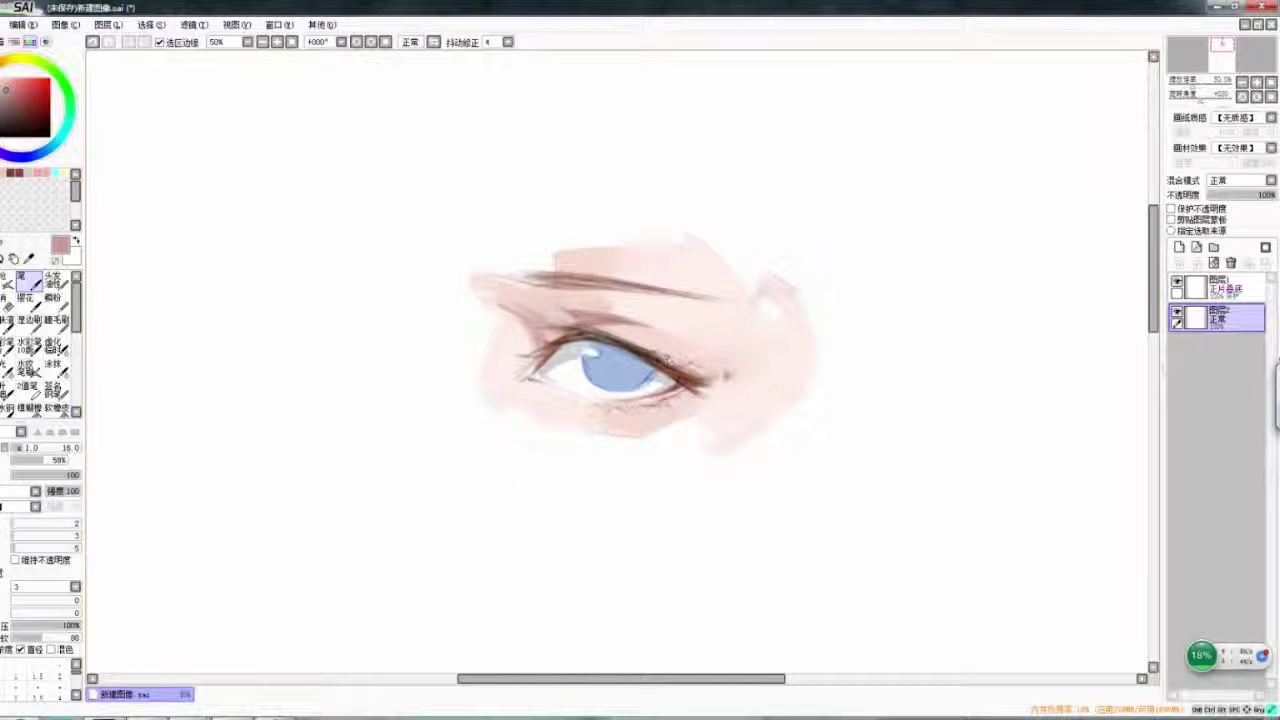
- Blend the shadow beyond the outer corner into the surrounding skin with the size 160 blur brush (虚化)
key(h)
click(53, 345)
drag(525, 335, 518, 368)
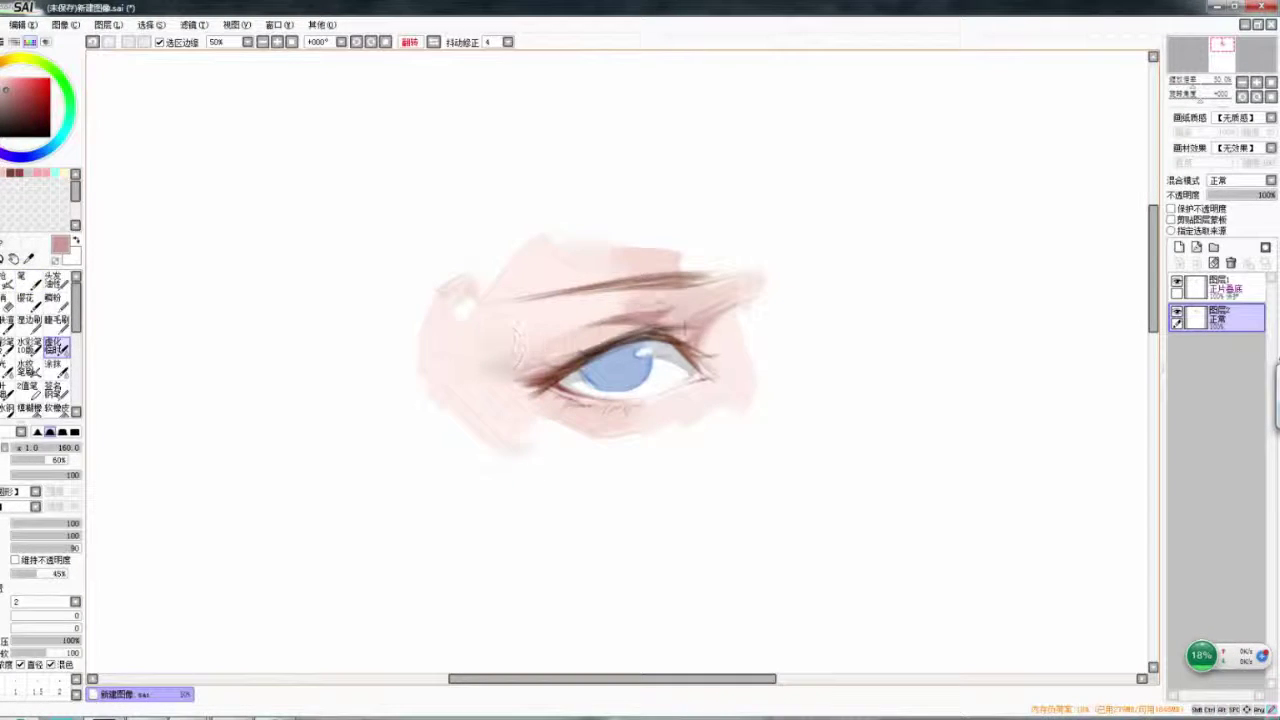
key(h)
key(h)
- Shade beneath the lower lid in dusty pink and soften the shadow into the skin with the blur brush (虚化)
key(n)
mouse_move(575, 405)
mouse_down()
mouse_move(615, 410)
mouse_move(608, 430)
mouse_move(570, 424)
mouse_up()
key(h)
key(h)
key(b)
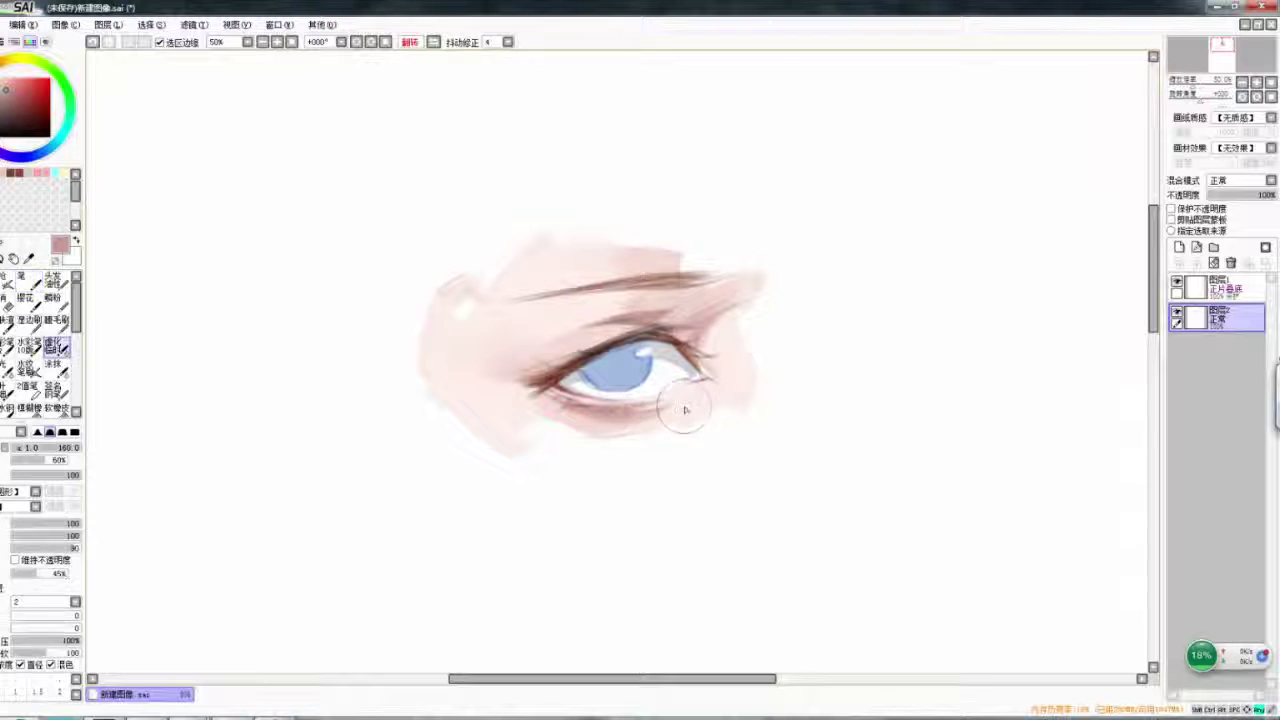
mouse_move(685, 409)
mouse_down()
mouse_move(660, 412)
mouse_move(672, 396)
mouse_up()
key(h)
key(n)
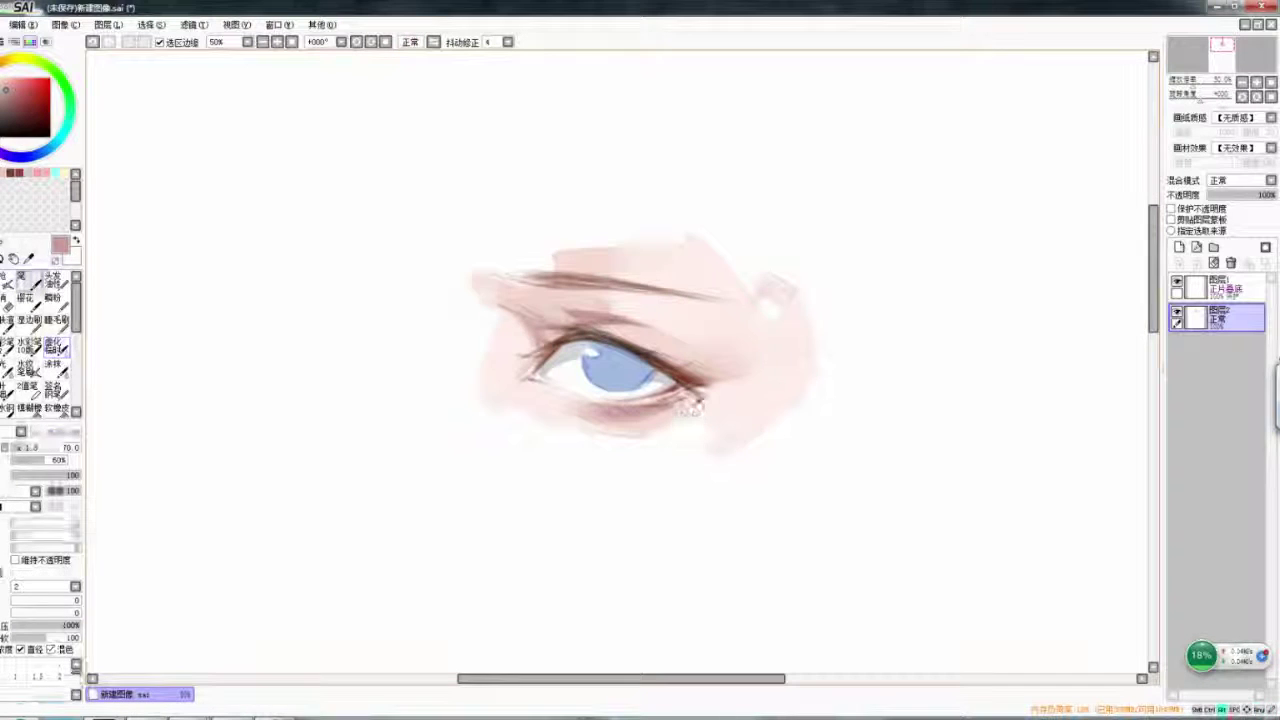
- Paint a pale skin tone sampled from the painting beneath the outer corner and along the lower lid's shadow
key(n)
alt+click(562, 423)
key(h)
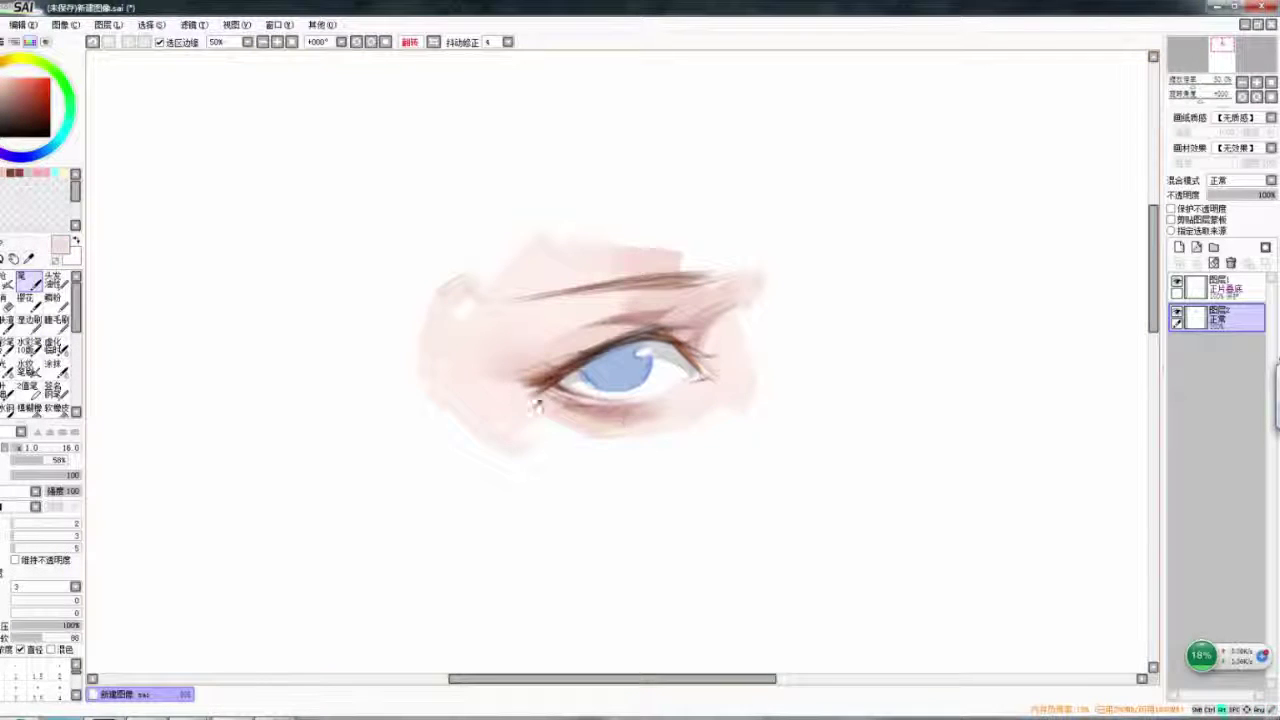
drag(548, 425, 596, 443)
key(h)
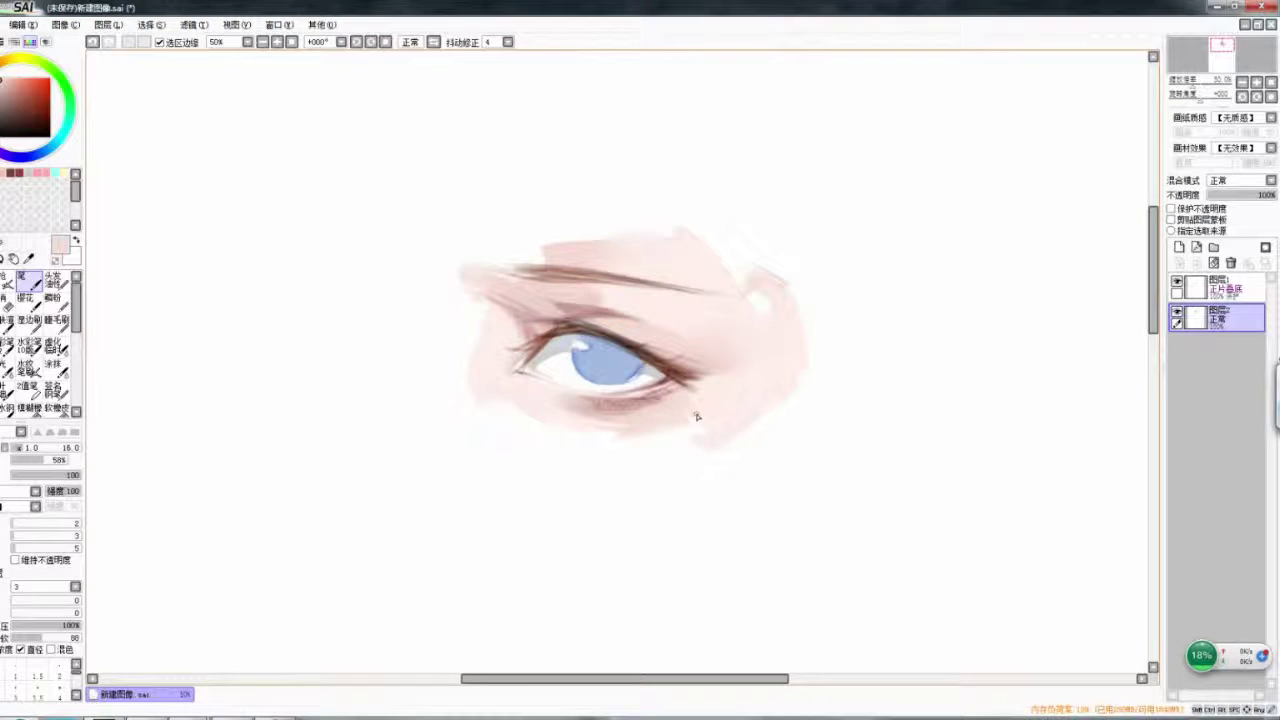
- Soften the lower lid's shadow with the blur brush (虚化) and fill the gaps beneath it with sampled skin tones
key(n)
key(h)
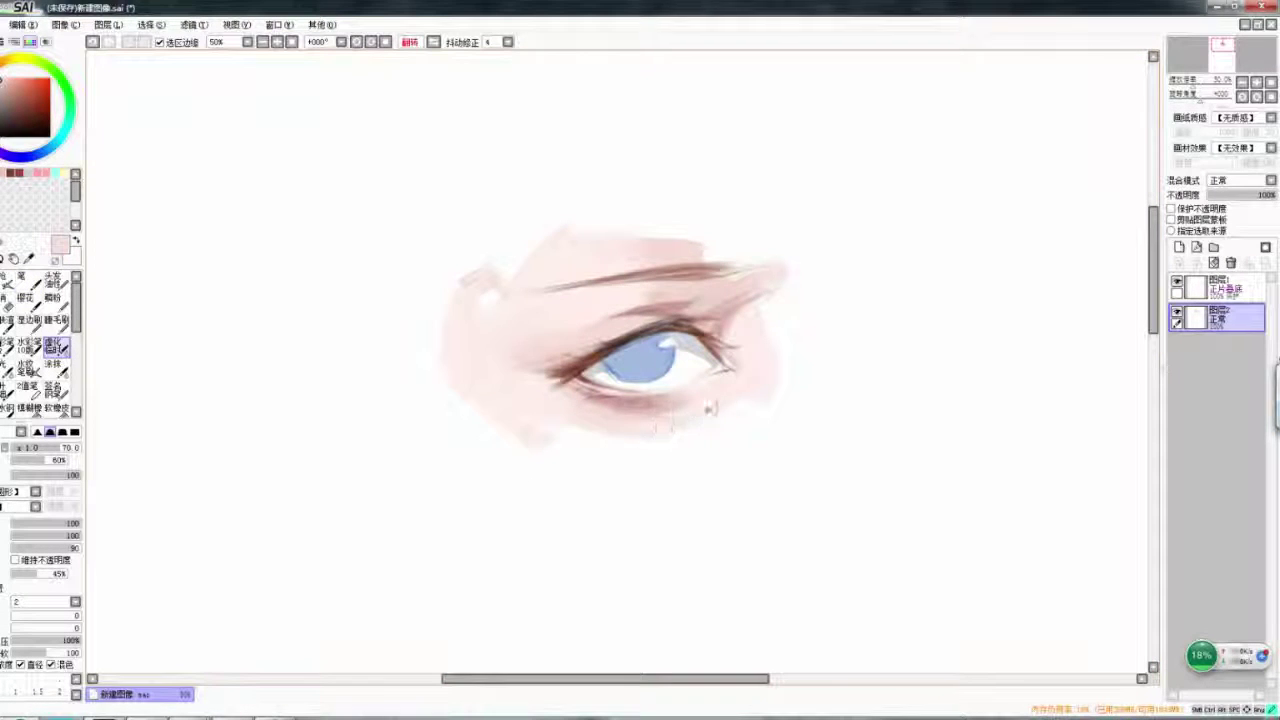
key(n)
key(h)
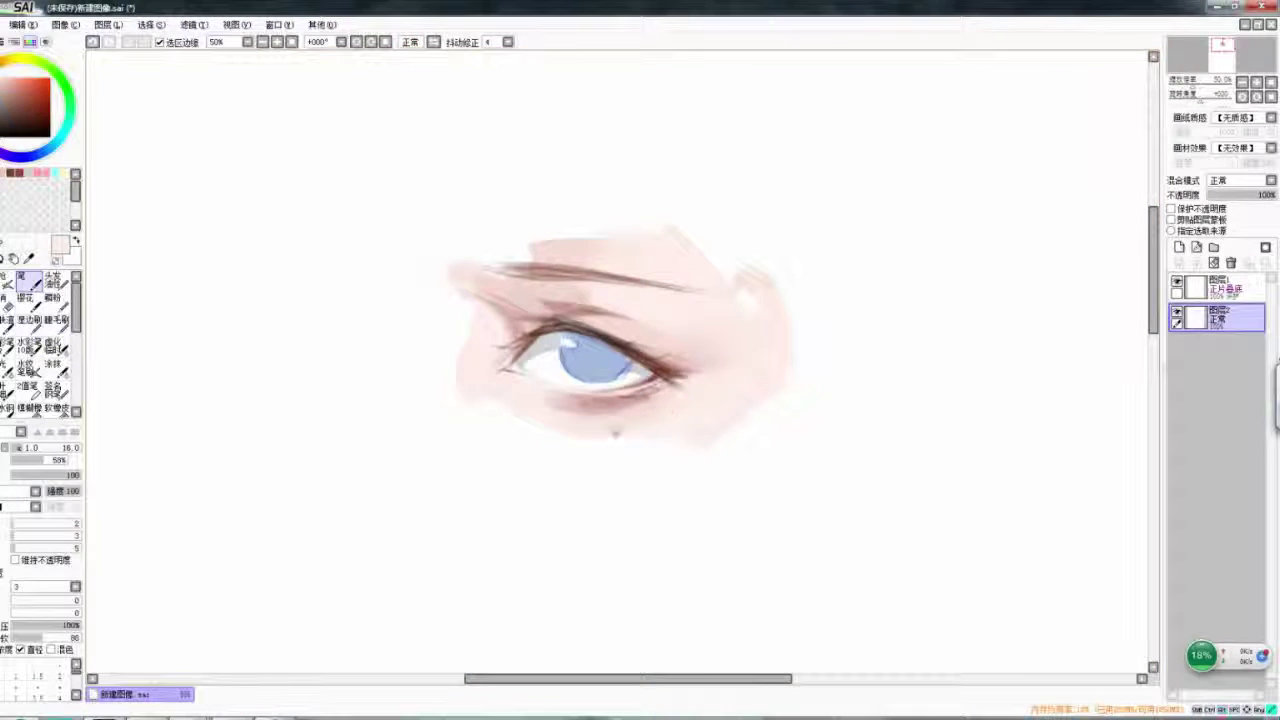
alt+click(689, 370)
key(h)
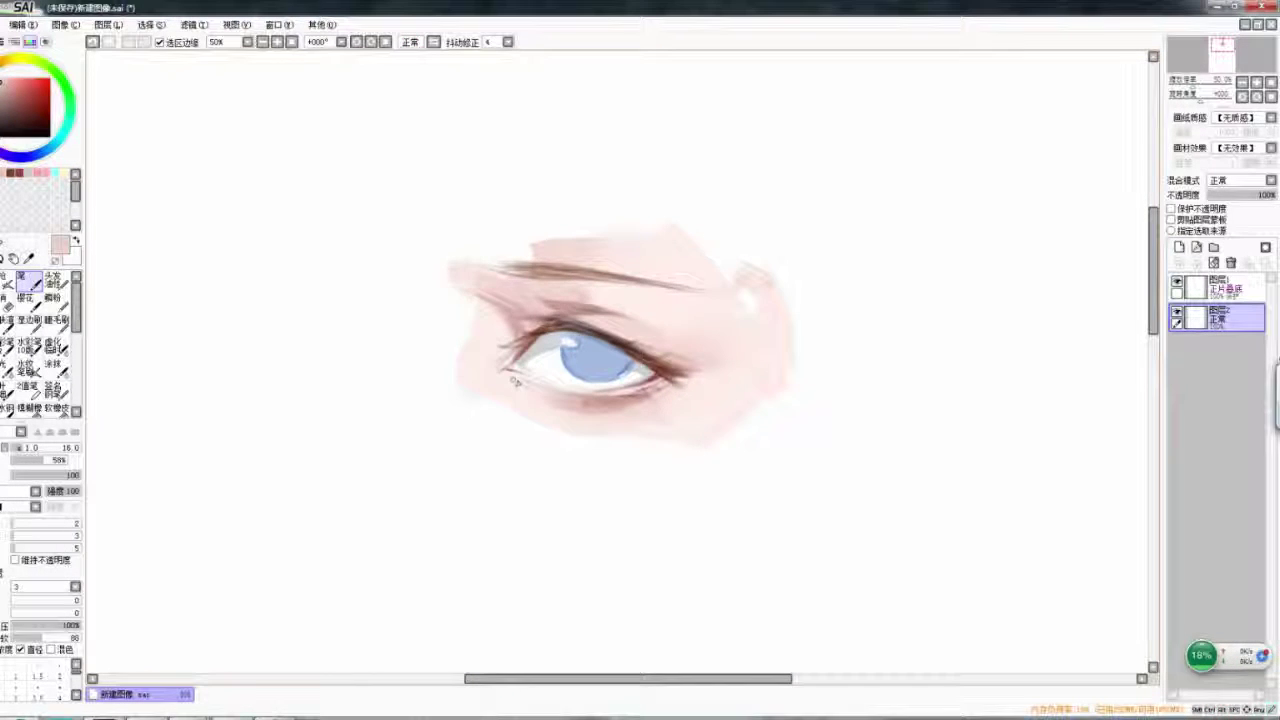
- Sample reddish pinks from the painting and accent the inner corner, lower lid rim and lower lashes
key(h)
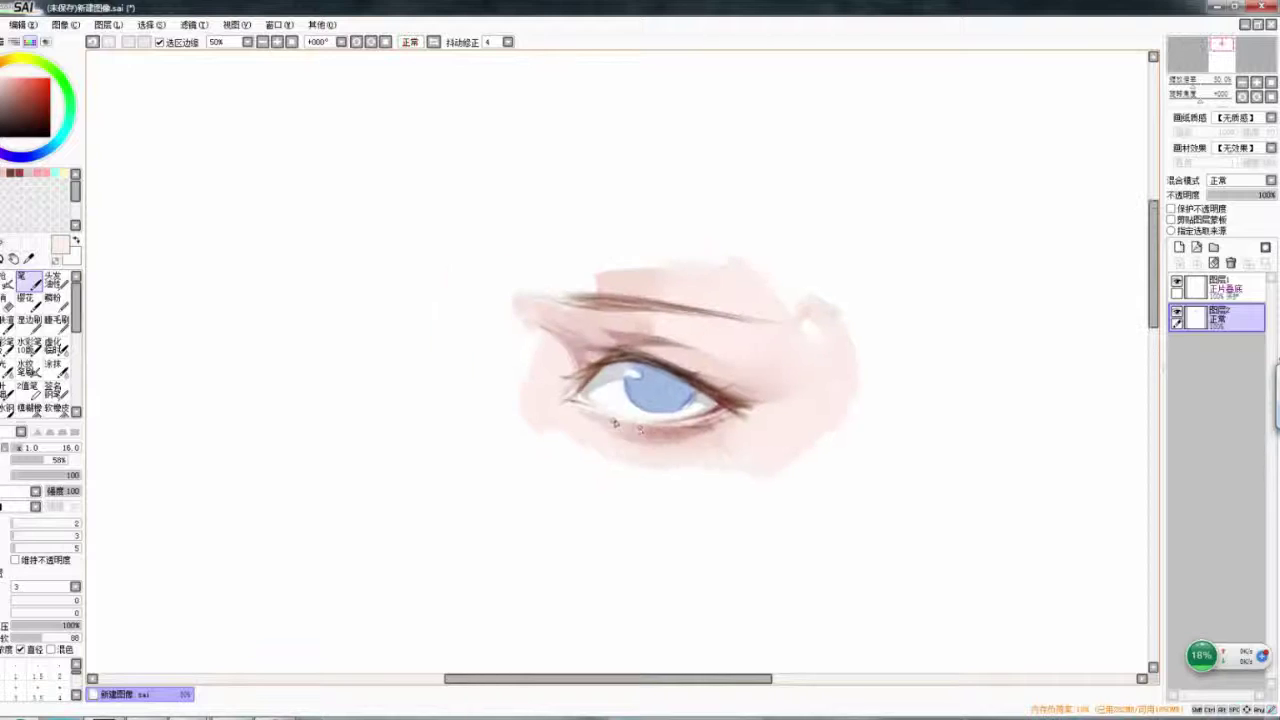
alt+click(628, 328)
alt+click(585, 395)
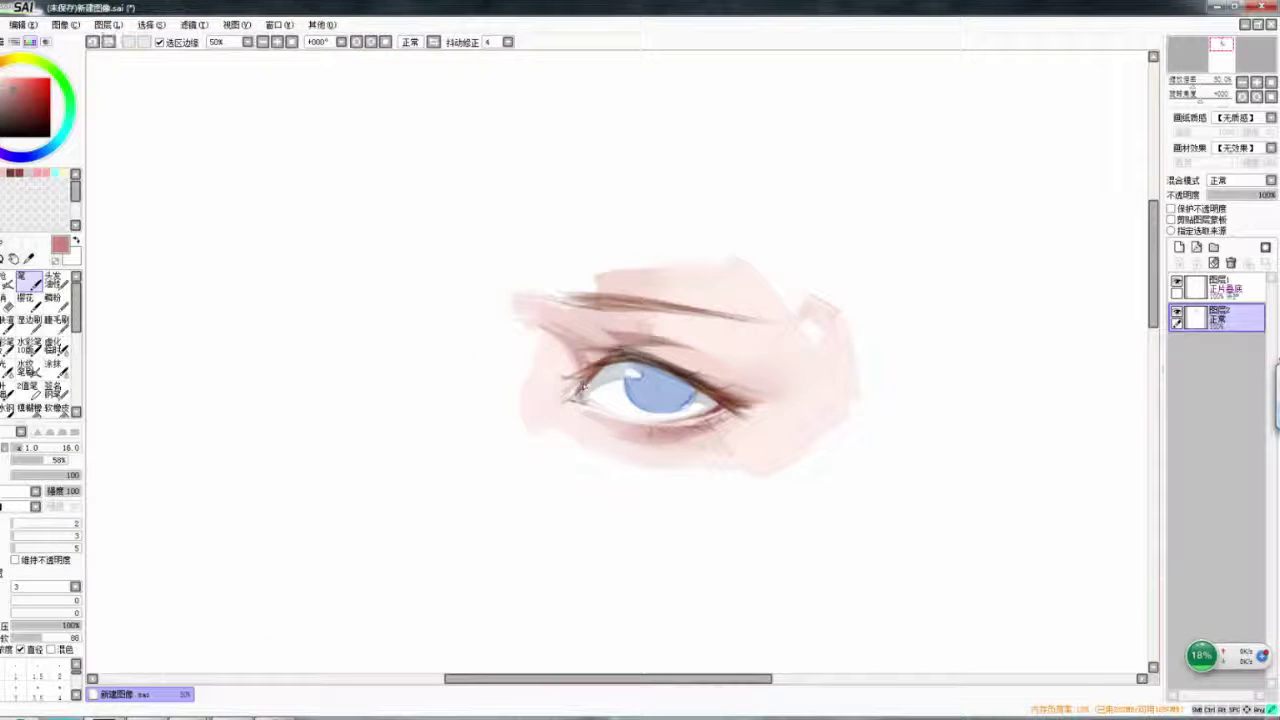
key(h)
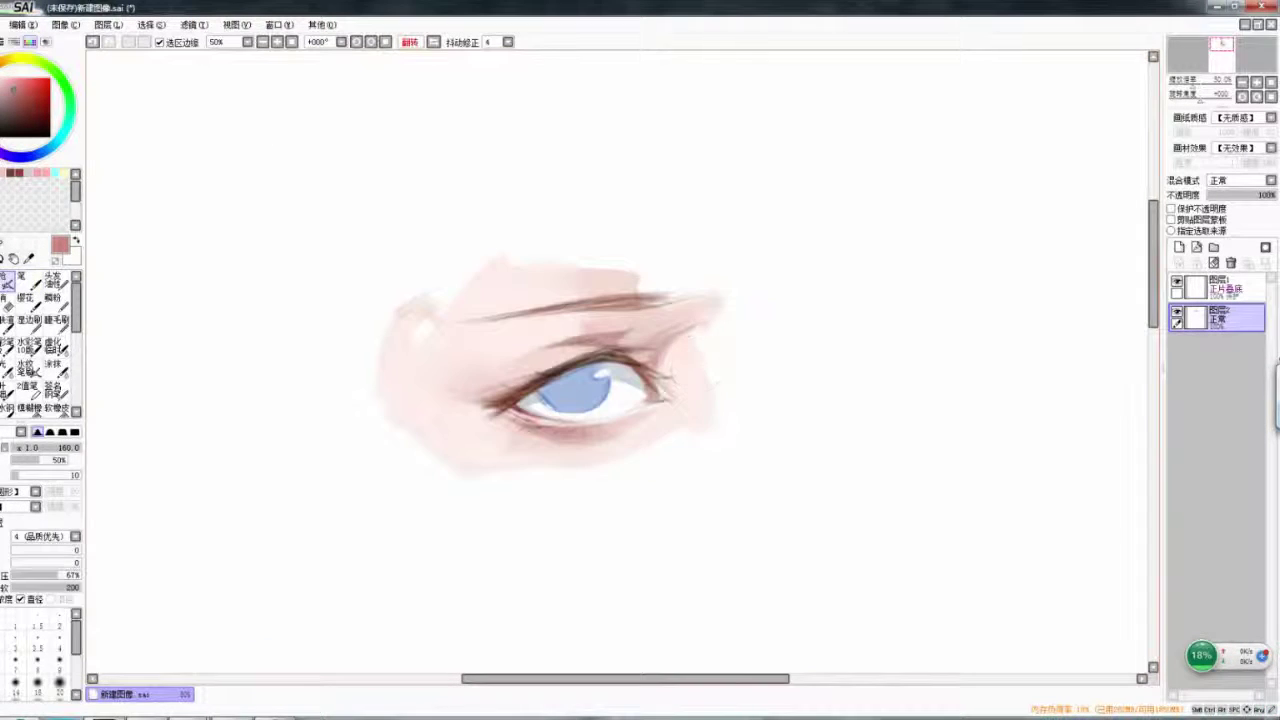
- Mix a pale cream and tint the white of the eye beside the iris
alt+click(676, 376)
click(14, 58)
click(7, 76)
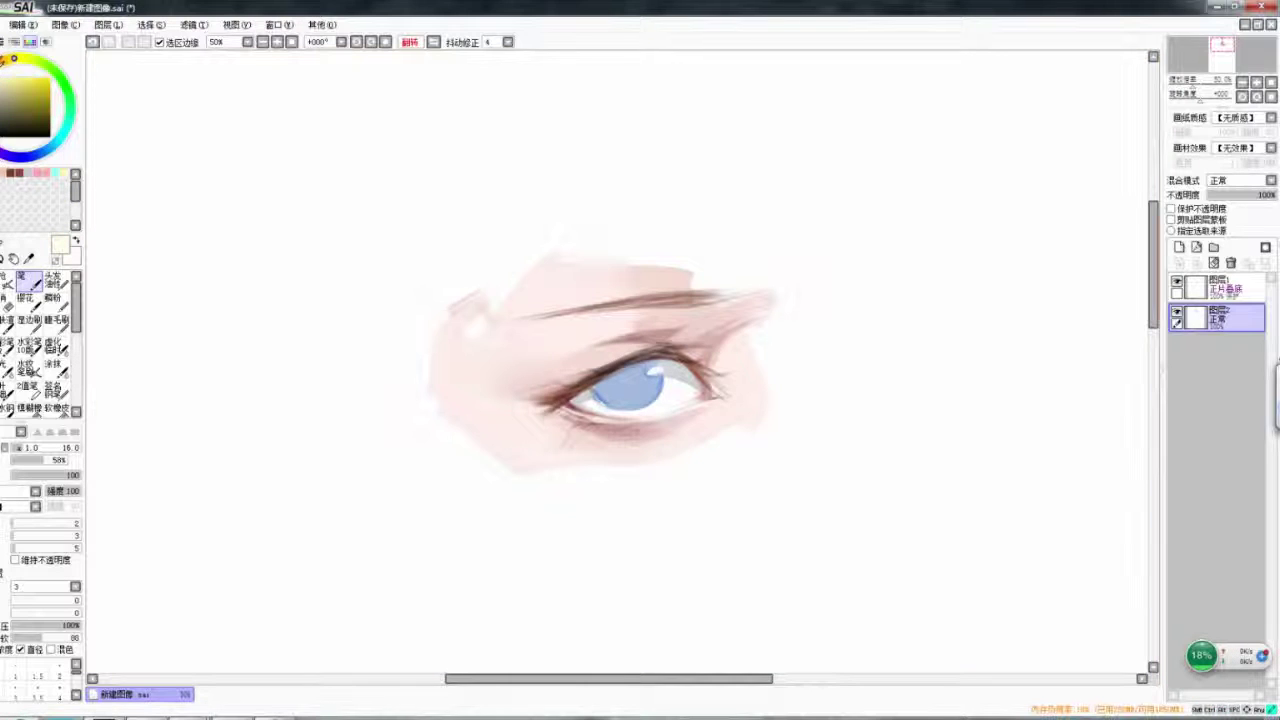
key(h)
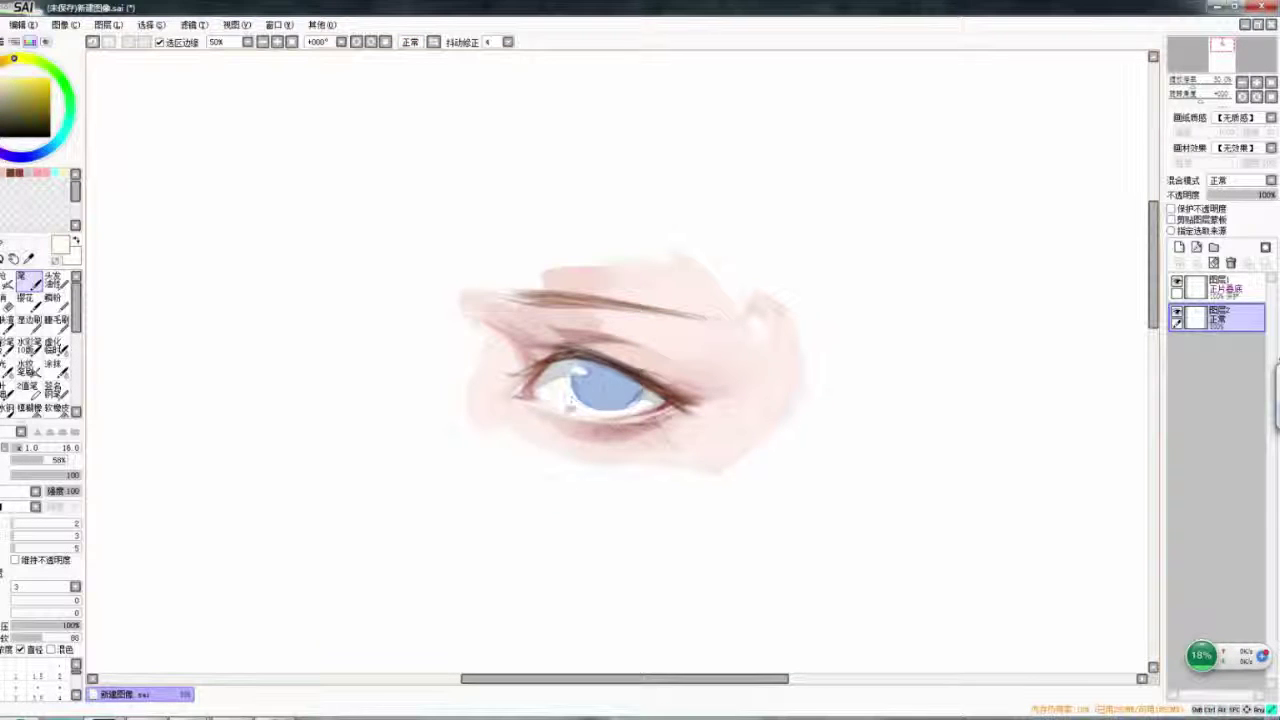
- Shade the white of the eye with light grey and cream tones along its edges and beneath the upper lid
alt+click(604, 410)
mouse_move(536, 372)
mouse_down()
mouse_move(550, 404)
mouse_move(604, 418)
mouse_up()
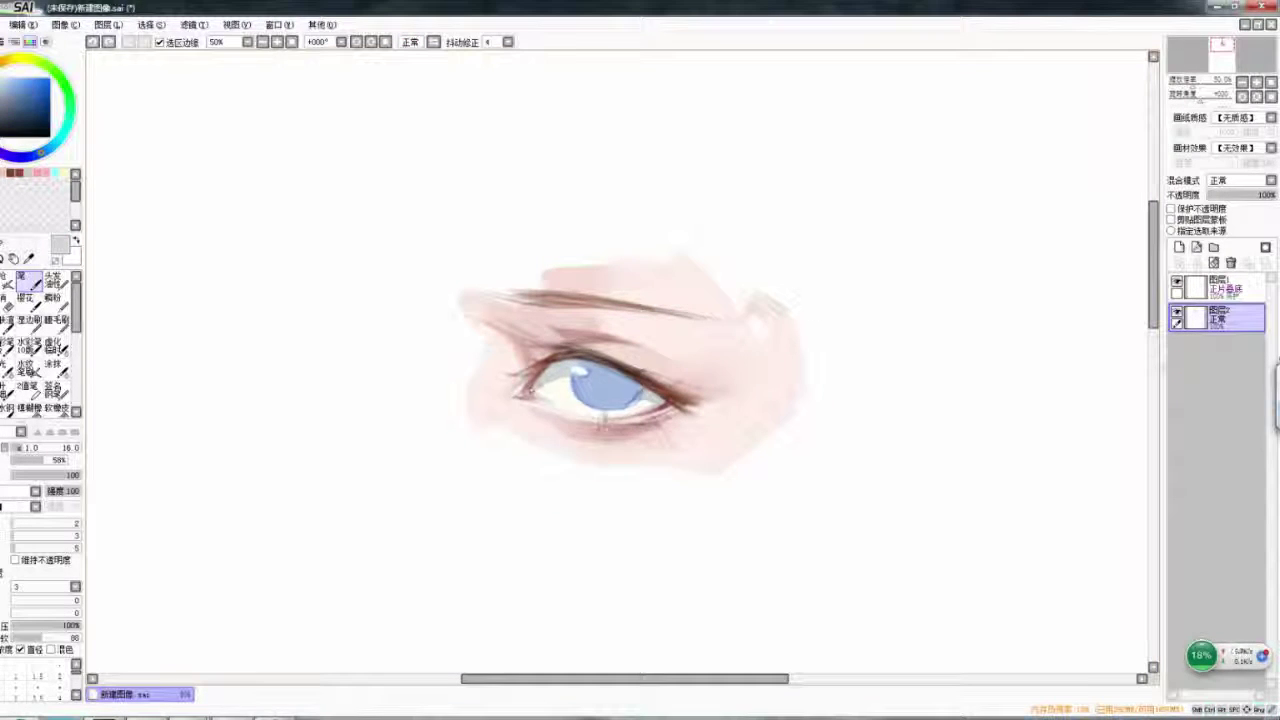
key(h)
key(h)
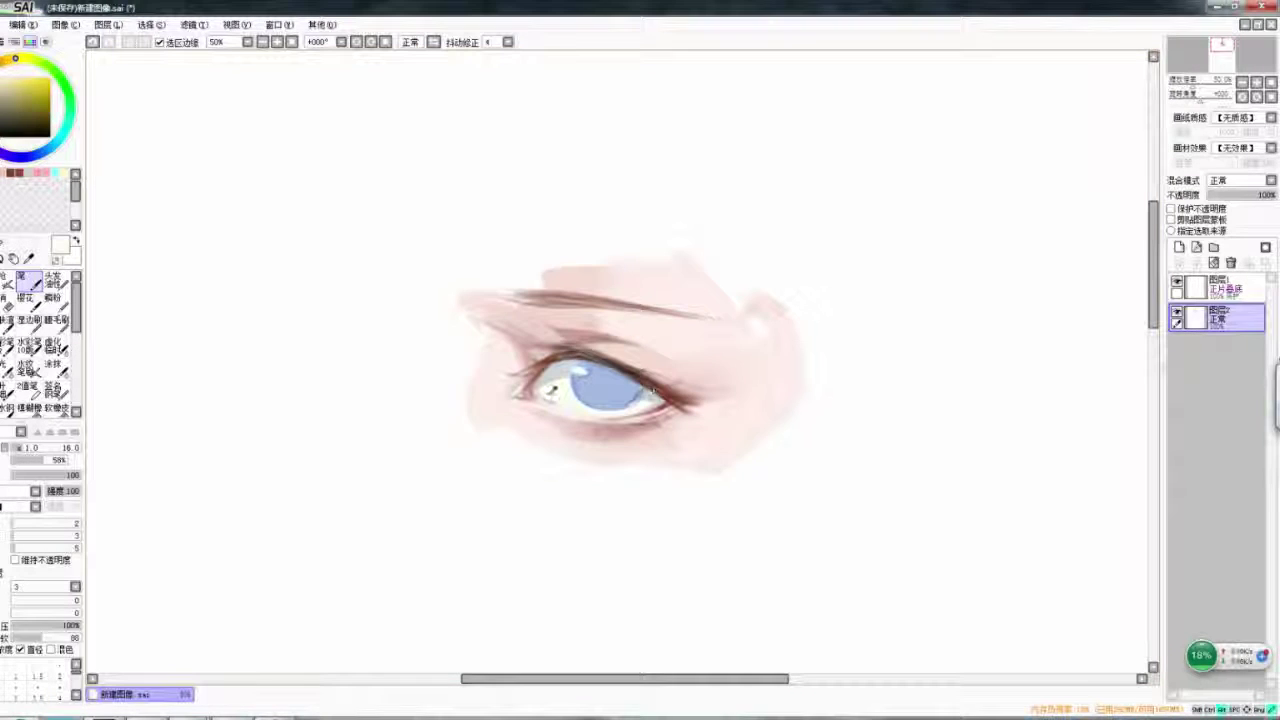
alt+click(545, 392)
key(h)
scroll(663, 249, down, 3)
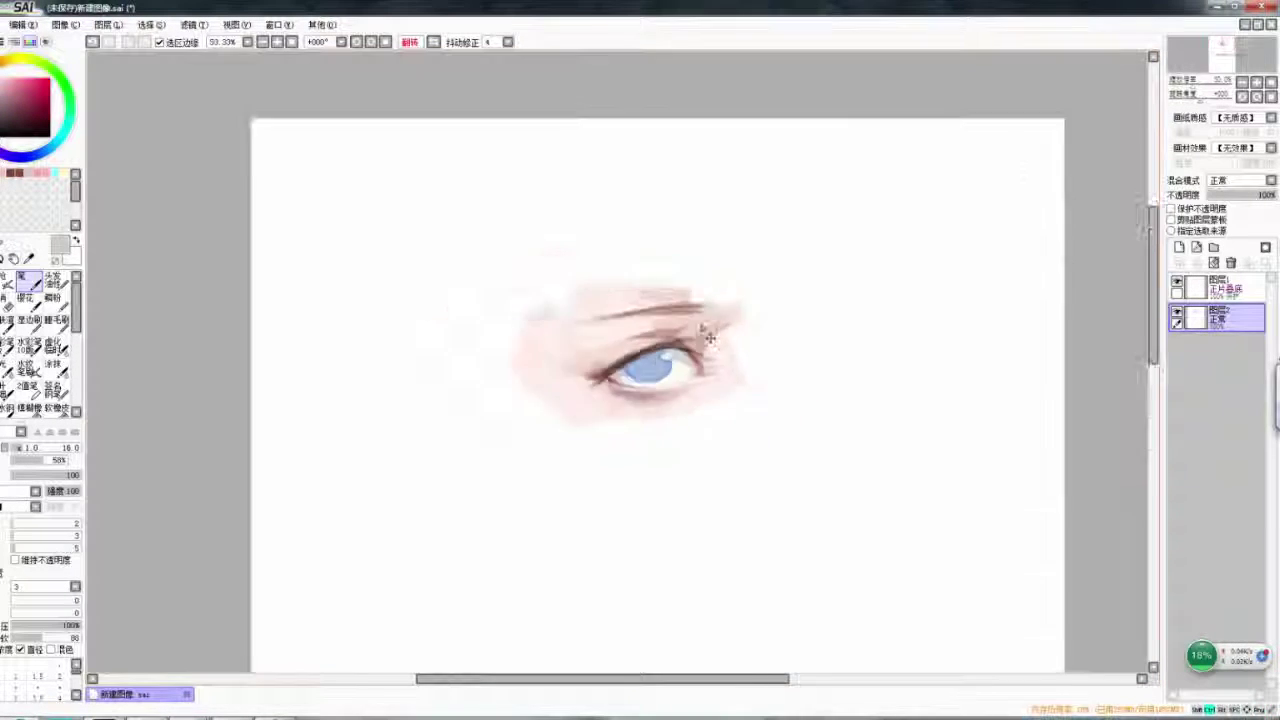
- Lighten the upper lid below the eyebrow with pale skin and cream tones, blending them with the blur brush (虚化)
scroll(600, 280, up, 3)
key(h)
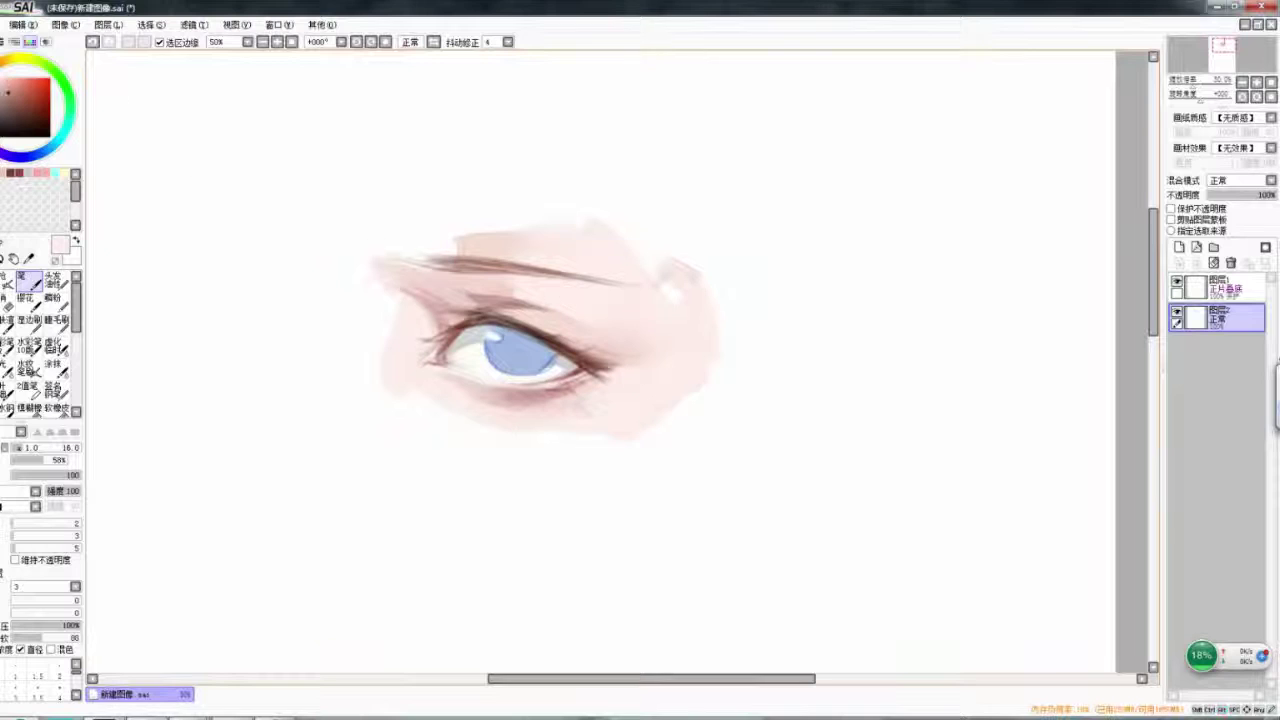
key(h)
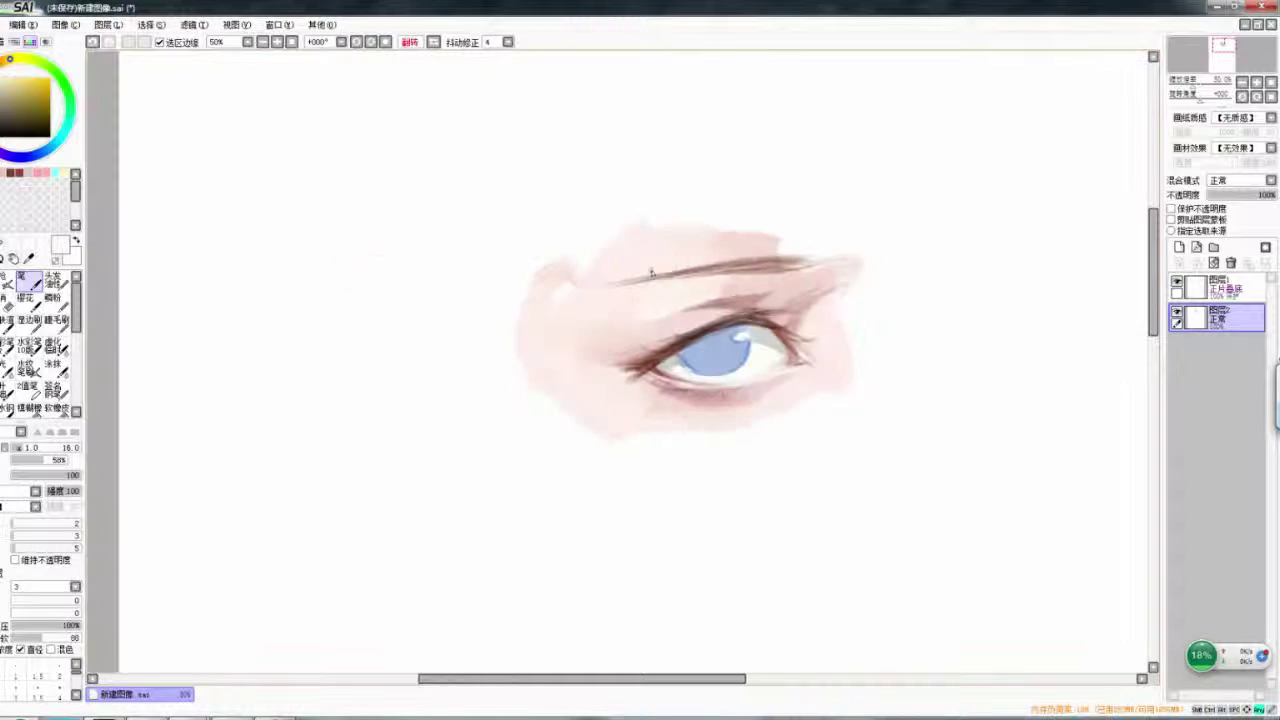
key(h)
key(b)
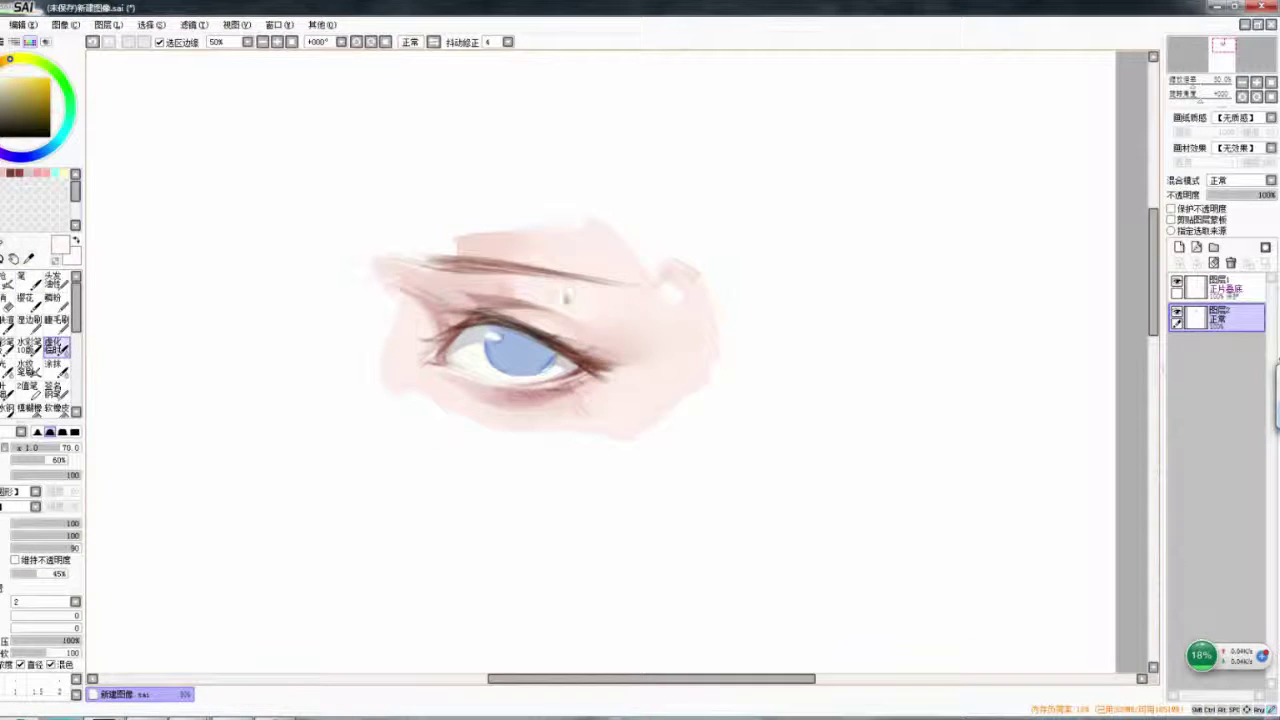
key(h)
- Deepen the dusty pink shadow between the eyebrow and the inner upper lid, blending it with the blur brush (虚化)
key(n)
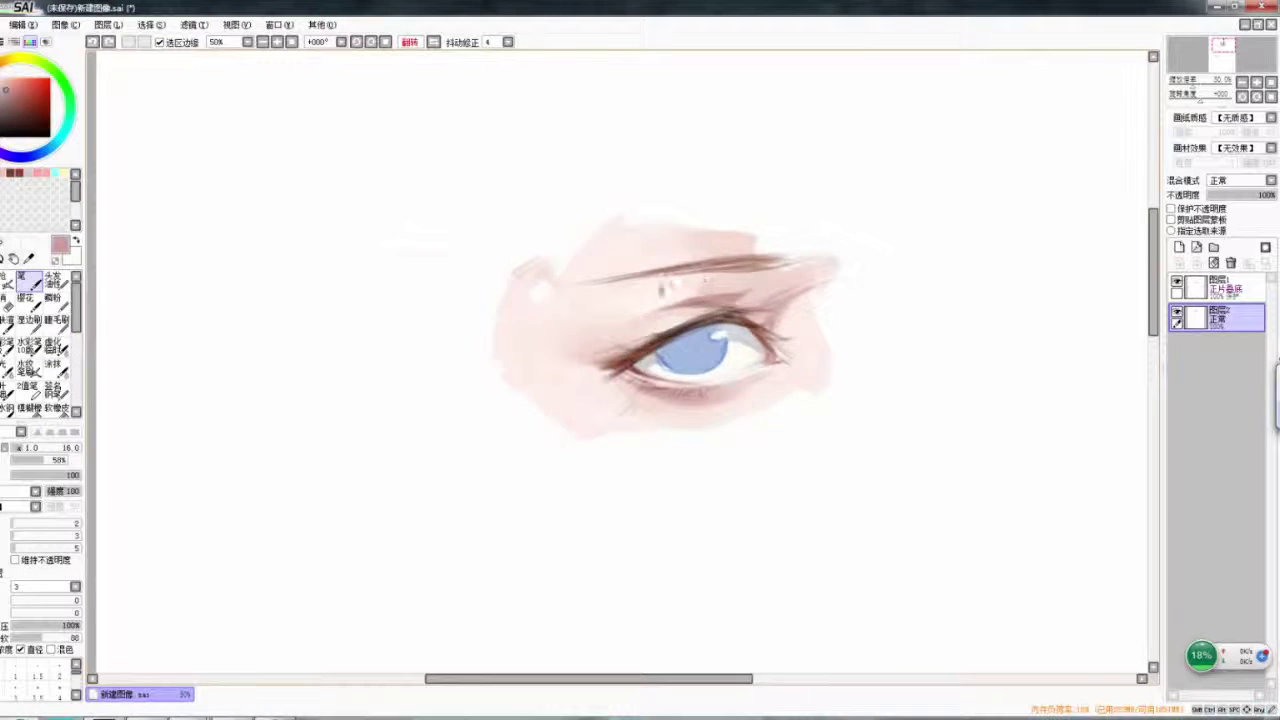
key(h)
key(b)
key(h)
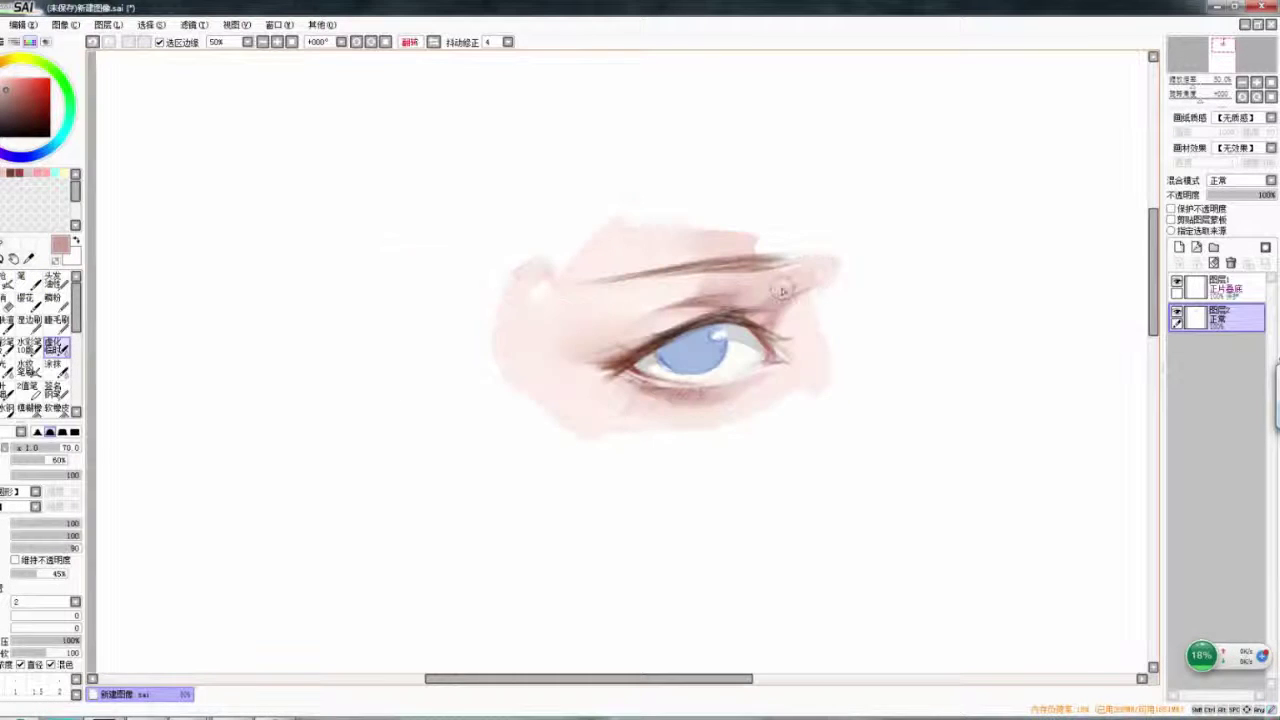
key(n)
key(b)
key(h)
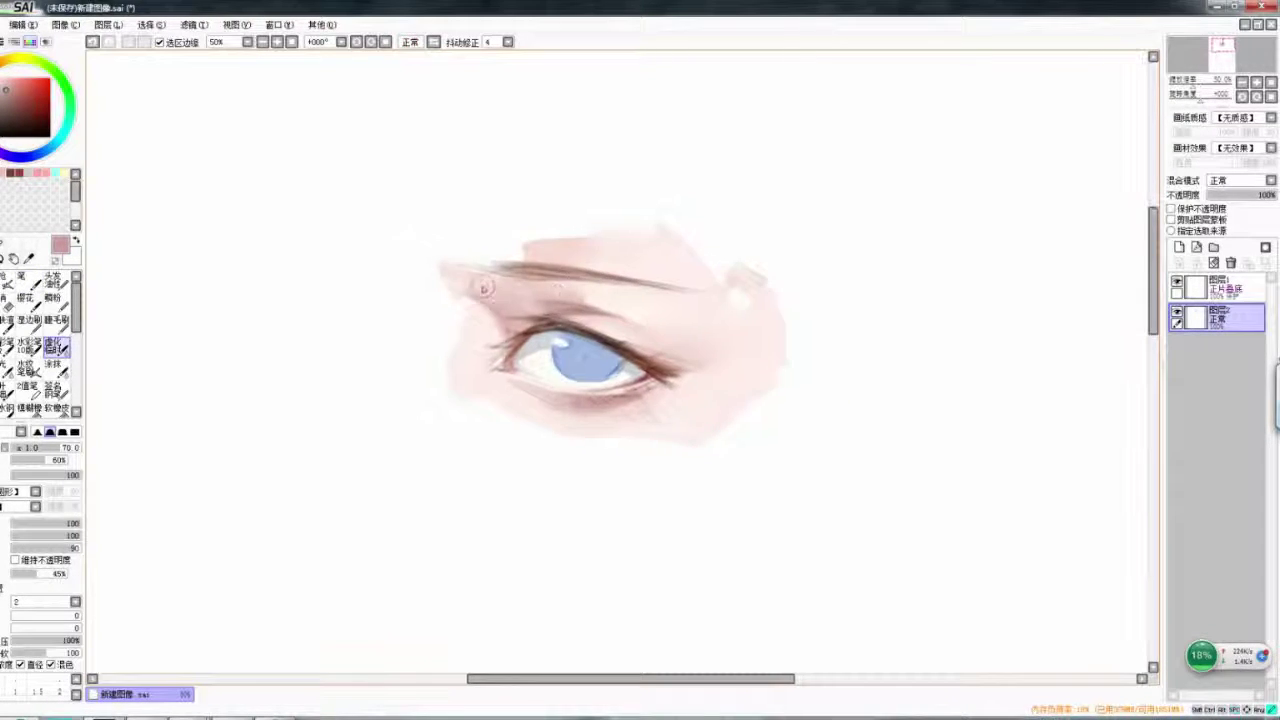
key(n)
key(h)
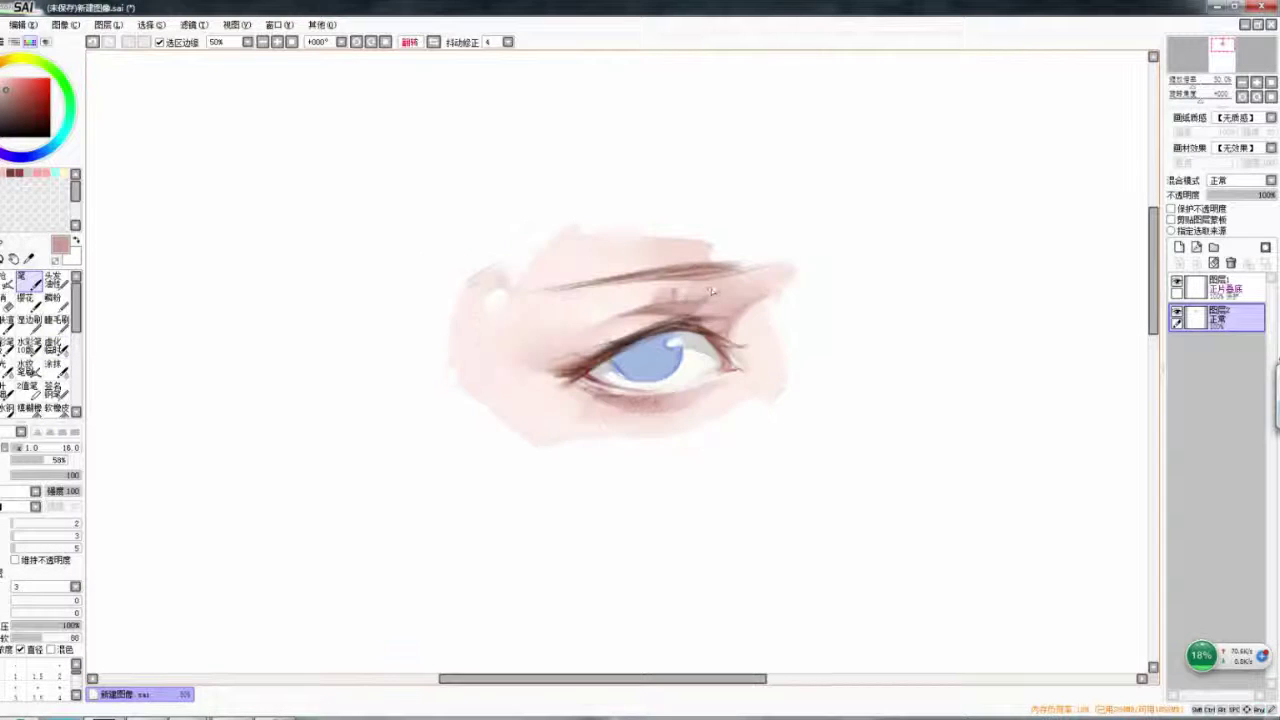
key(b)
scroll(620, 360, up, 1)
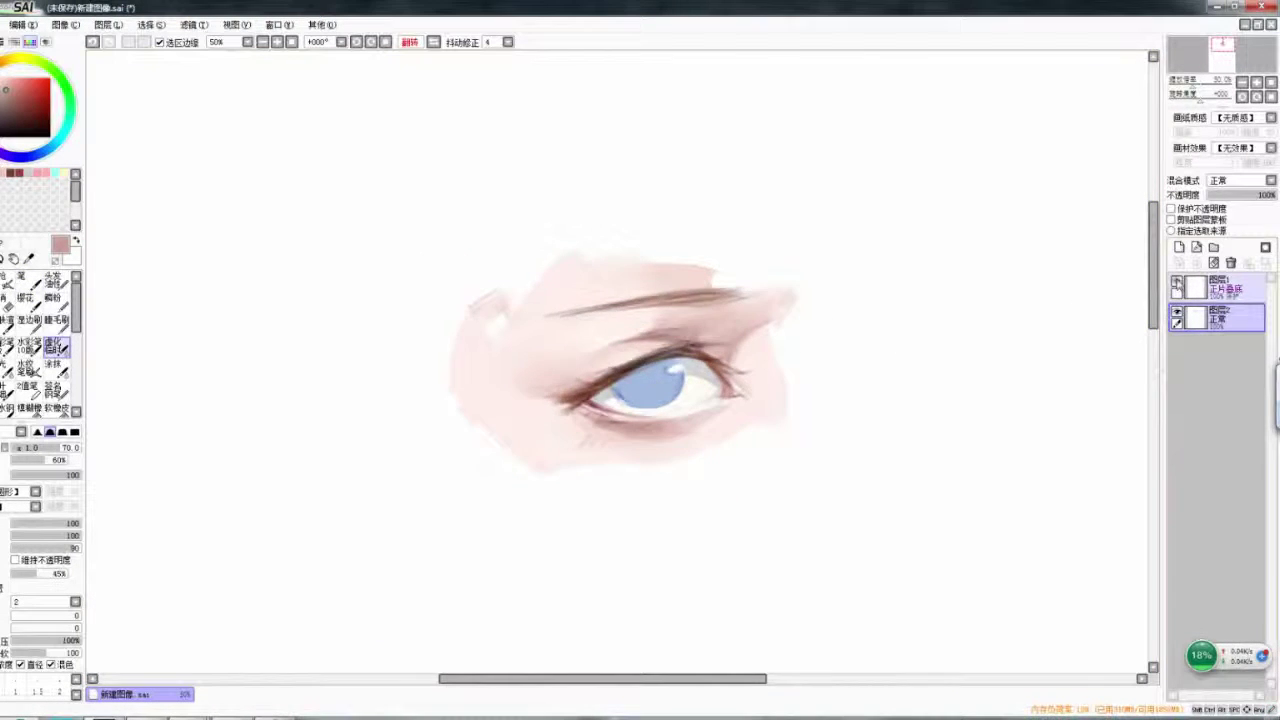
- Try the Normal (正常) blend mode on the line layer 图层1 and restore Multiply (正片叠底)
click(1230, 286)
click(1240, 180)
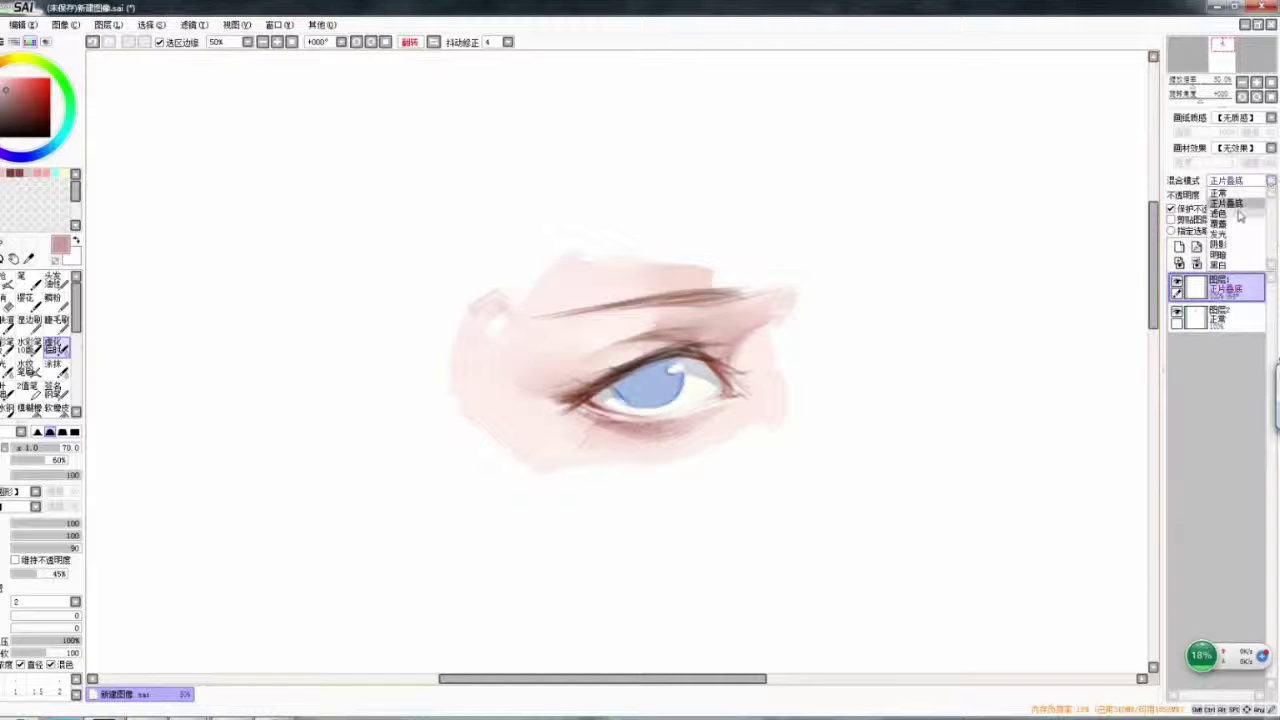
click(1221, 212)
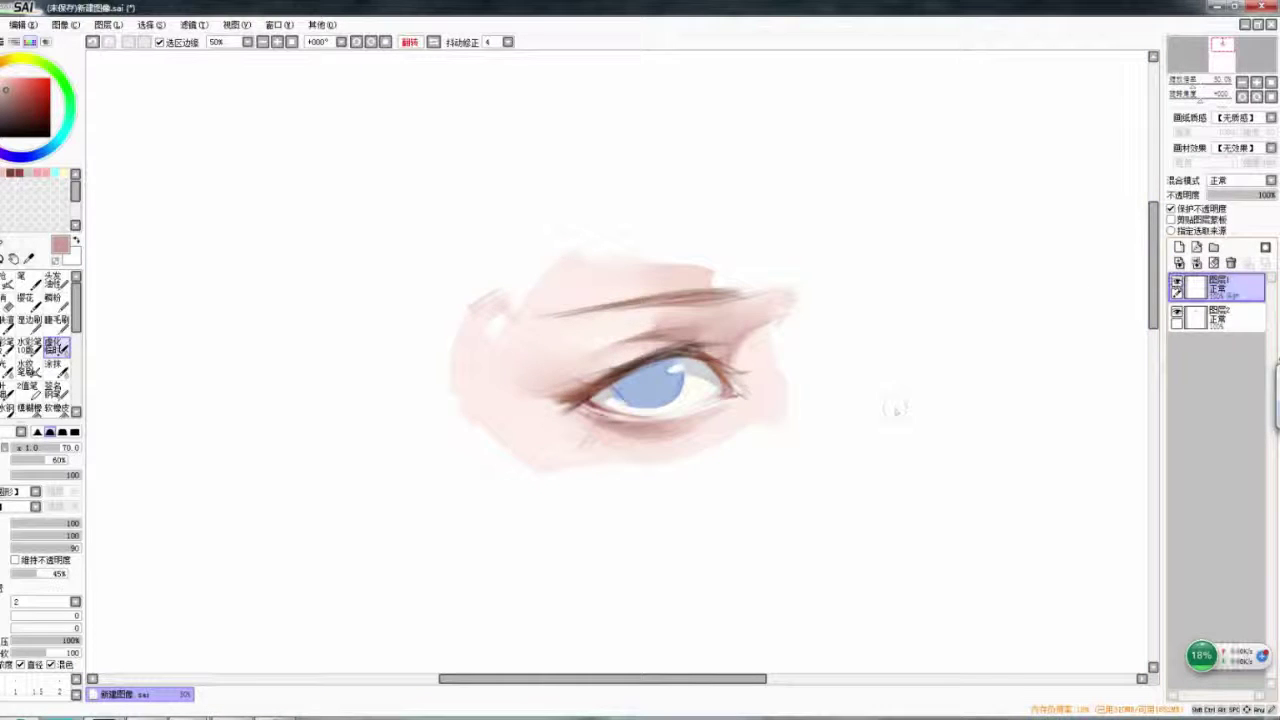
click(1177, 316)
click(1177, 316)
click(1240, 180)
click(1230, 199)
key(h)
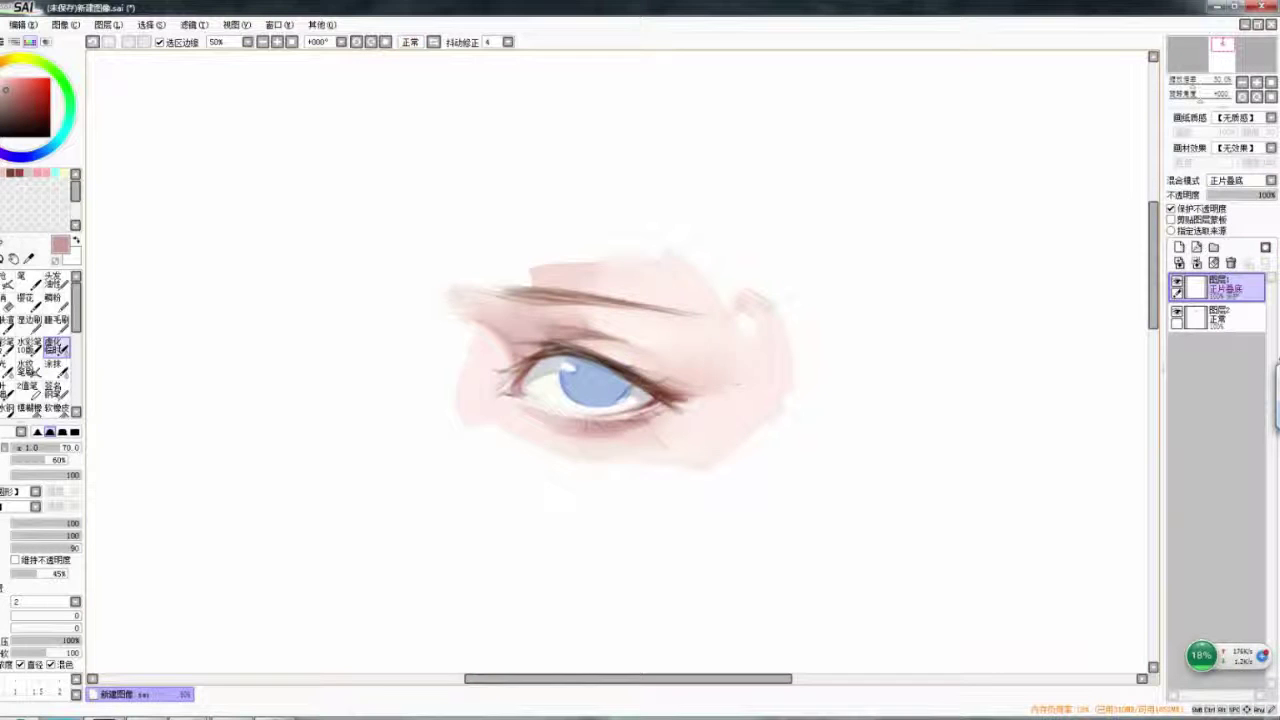
- Compare the artwork with each layer hidden, and merge the line layer 图层1 down into the color layer 图层2
key(e)
click(1215, 316)
click(1177, 316)
click(1177, 316)
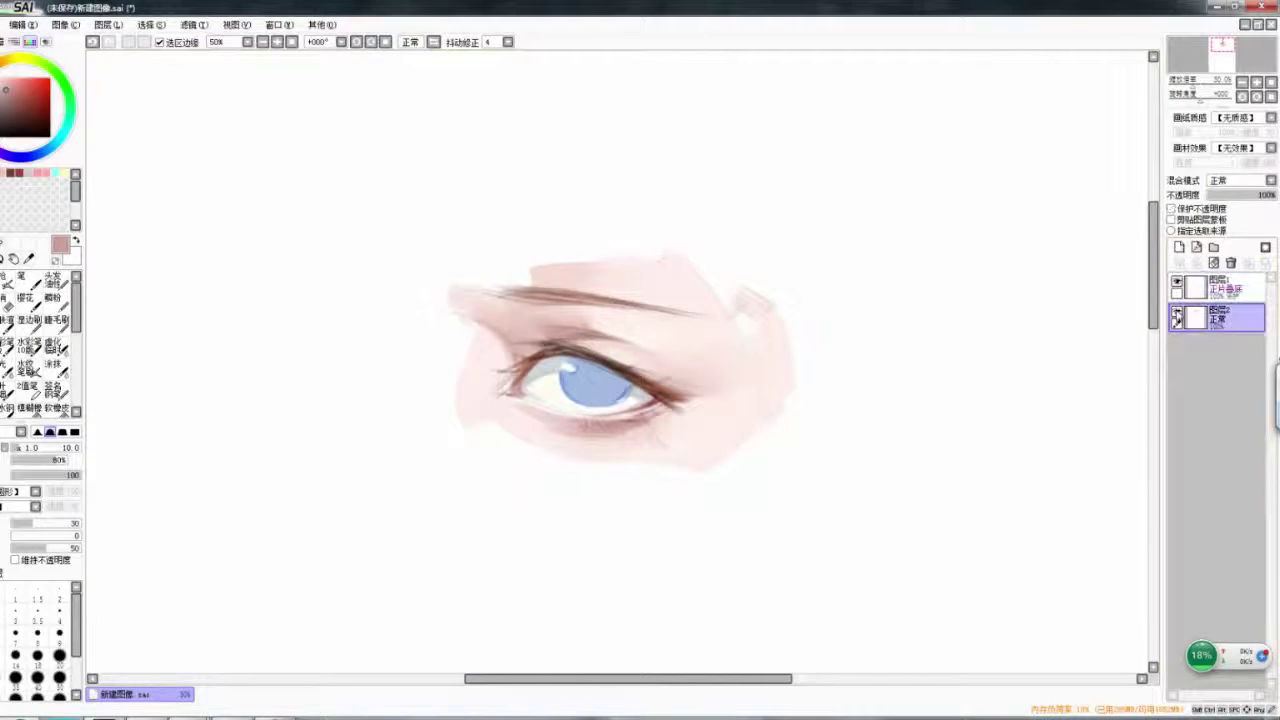
click(1177, 316)
click(1177, 316)
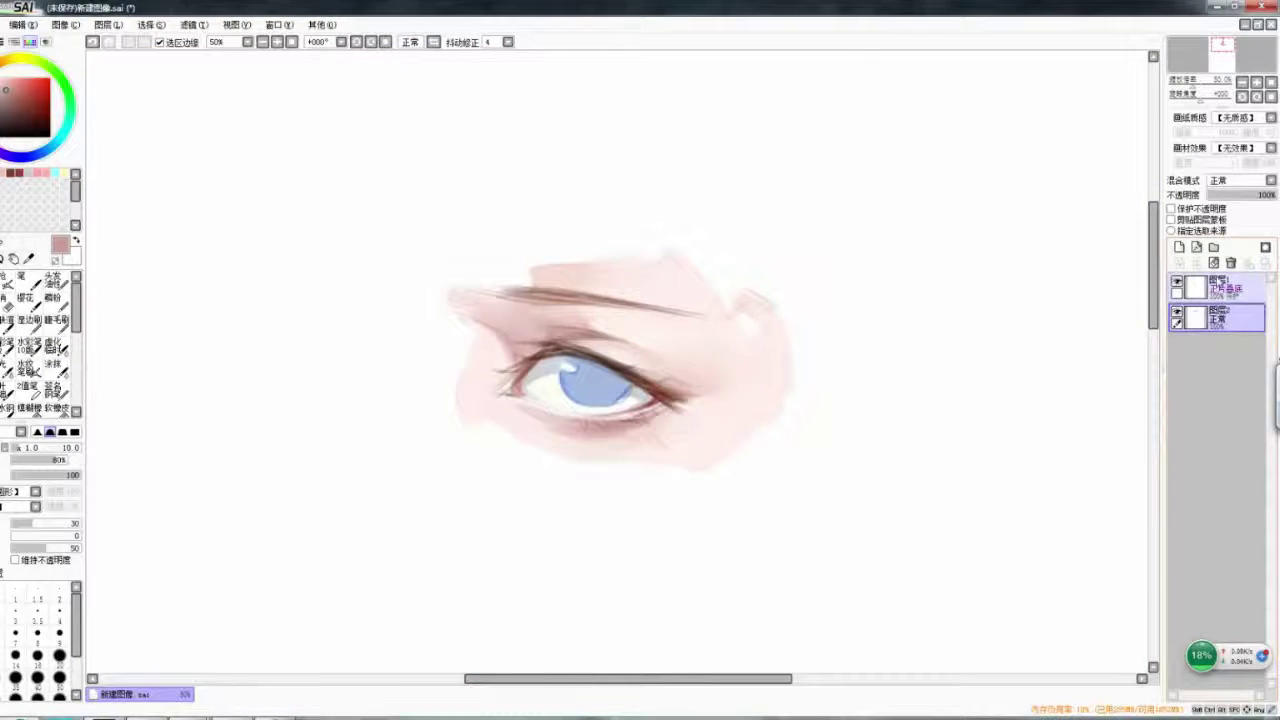
click(1215, 287)
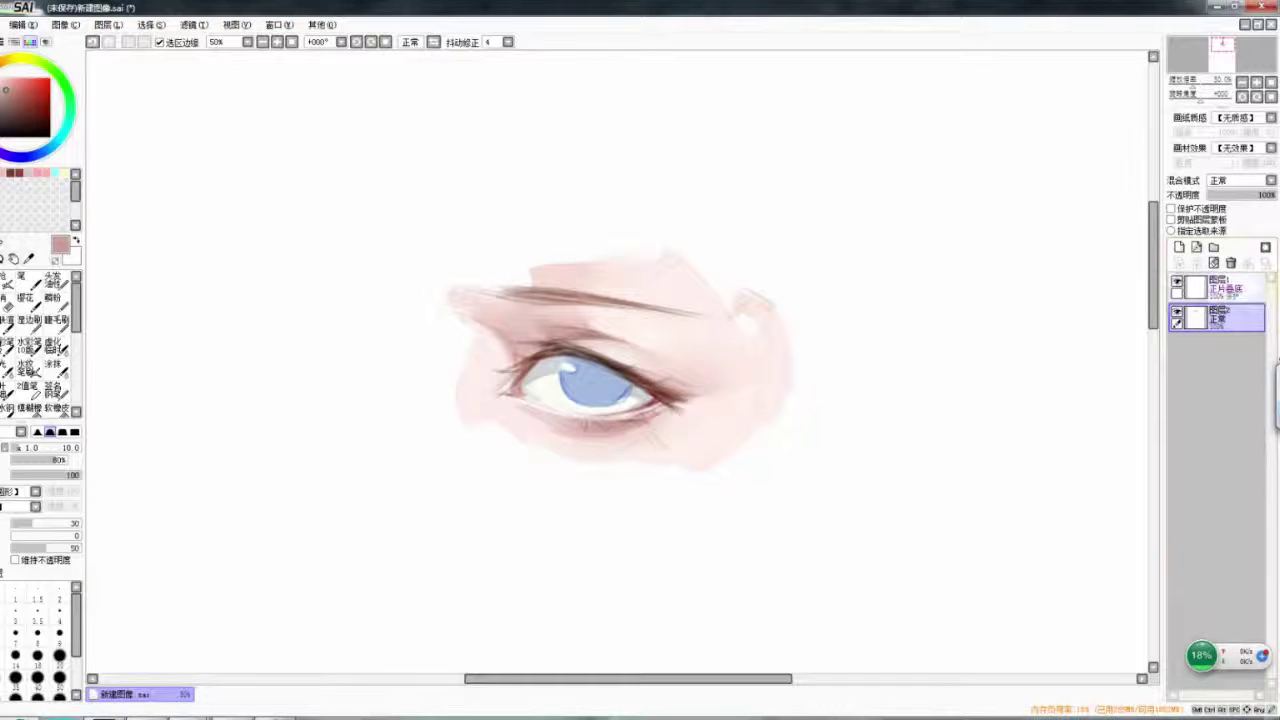
click(1177, 287)
click(1177, 287)
key(ctrl+e)
key(h)
key(h)
key(h)
key(h)
key(h)
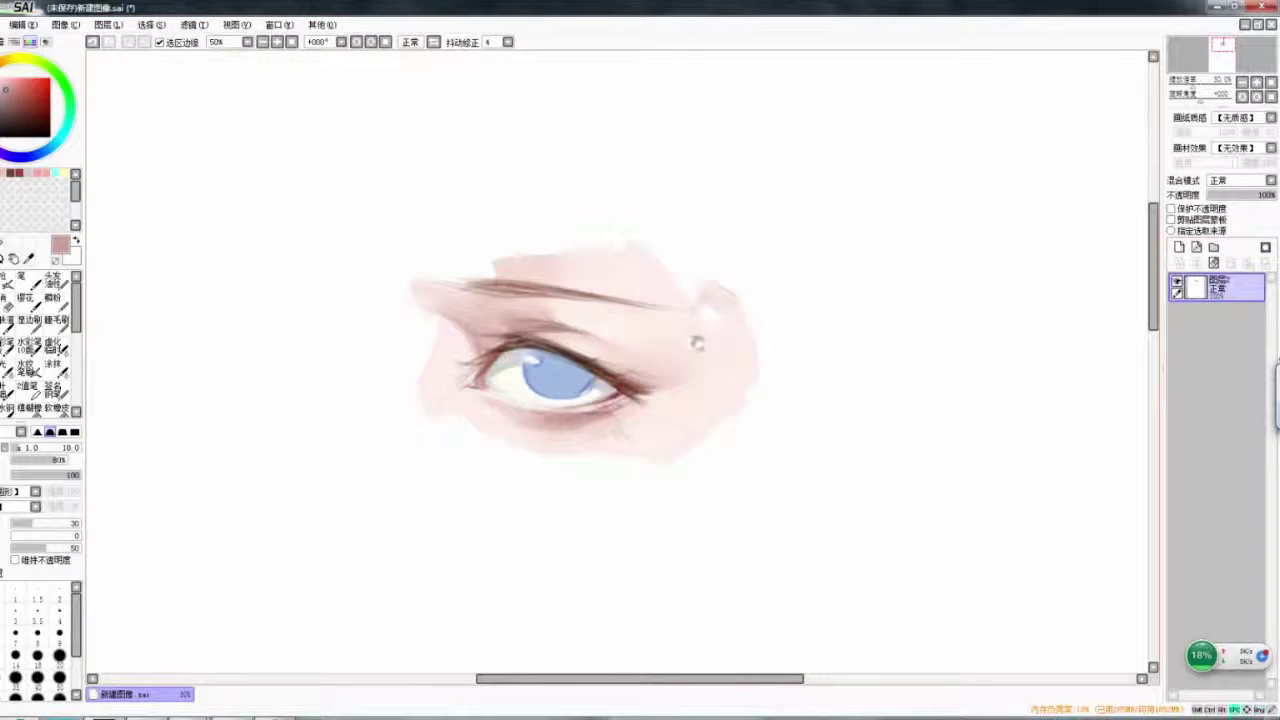
- Paint a more saturated blue band across the iris, from the highlight to its outer edge
scroll(612, 355, up, 5)
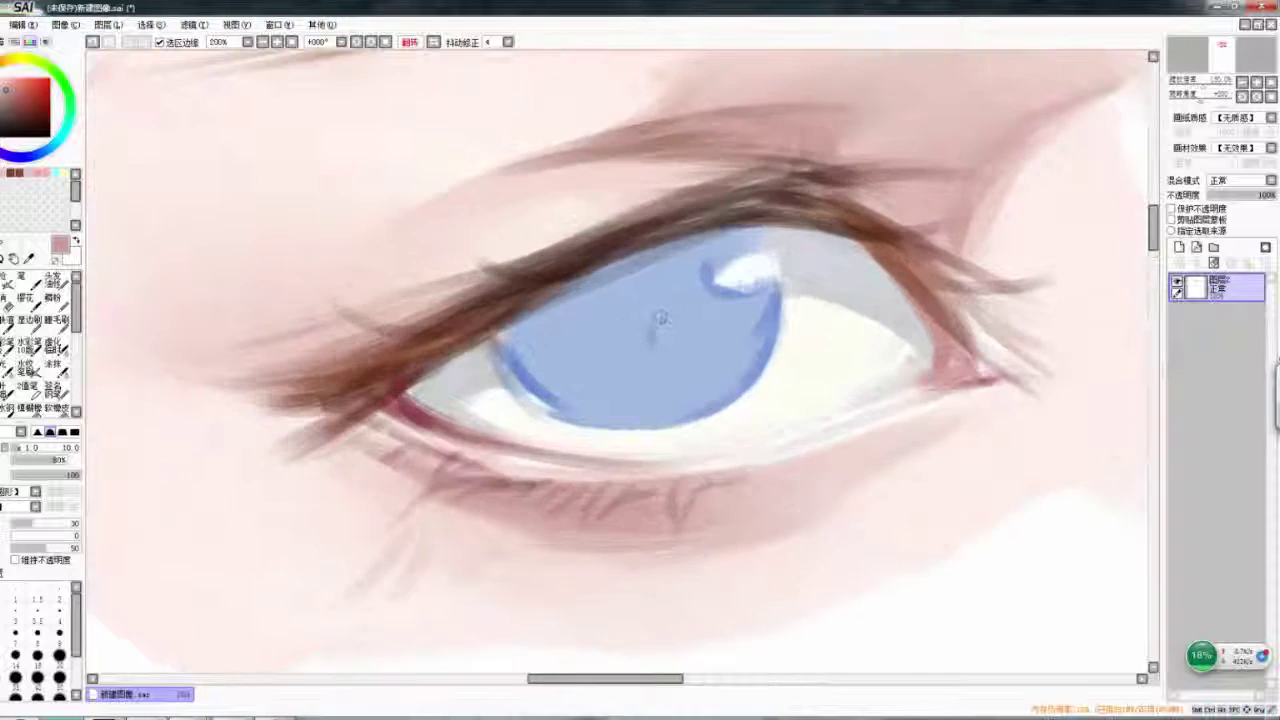
key(h)
key(n)
scroll(612, 355, down, 1)
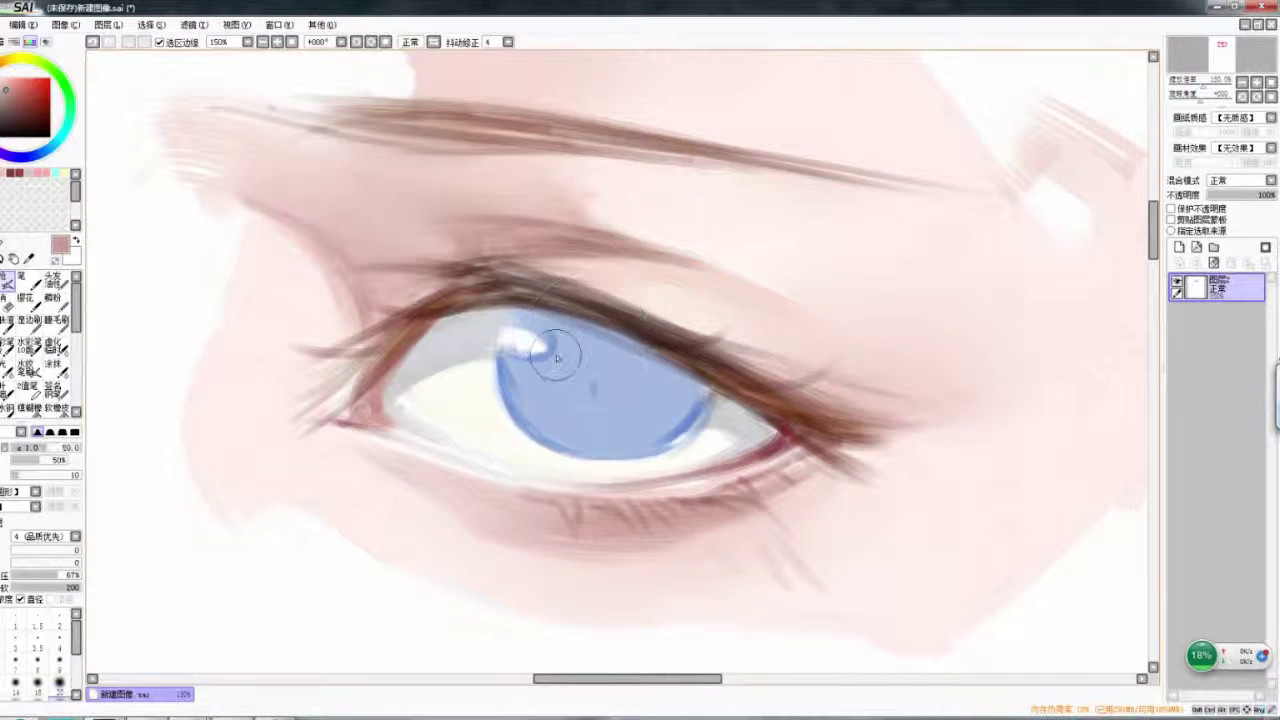
alt+click(555, 355)
key(h)
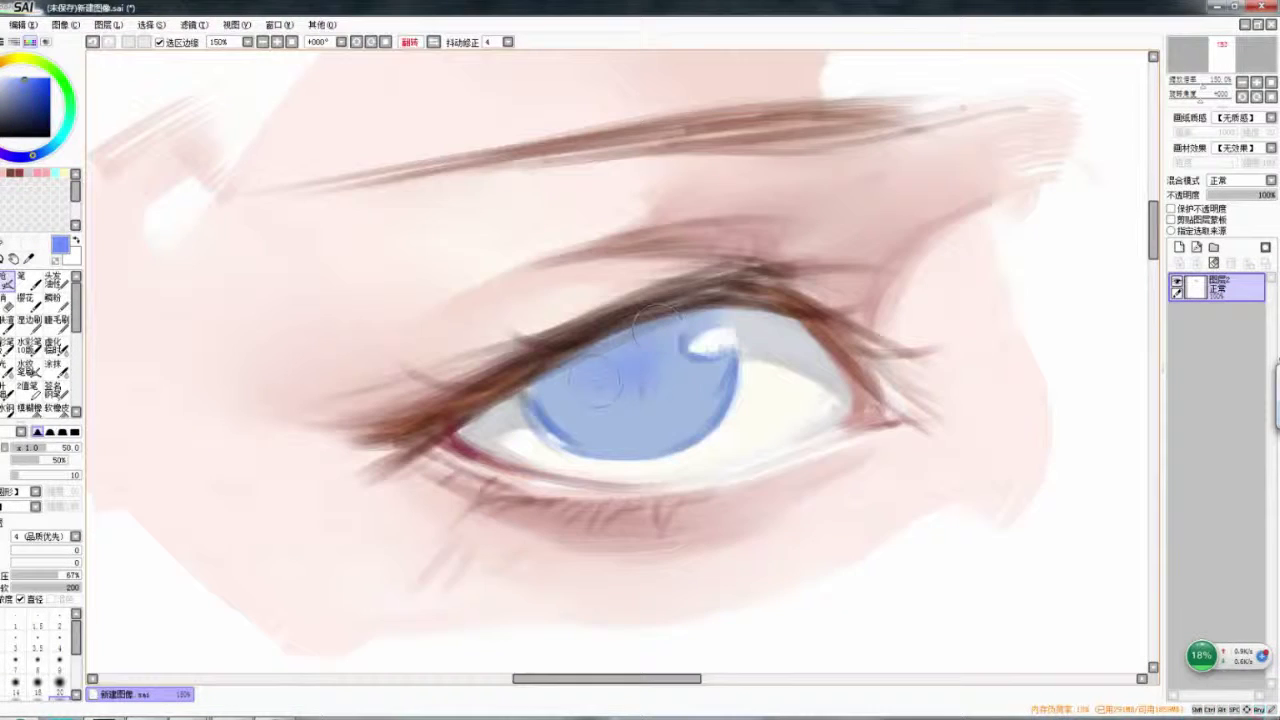
key(b)
mouse_move(570, 385)
mouse_down()
mouse_move(540, 420)
mouse_move(620, 430)
mouse_up()
drag(680, 365, 715, 362)
key(h)
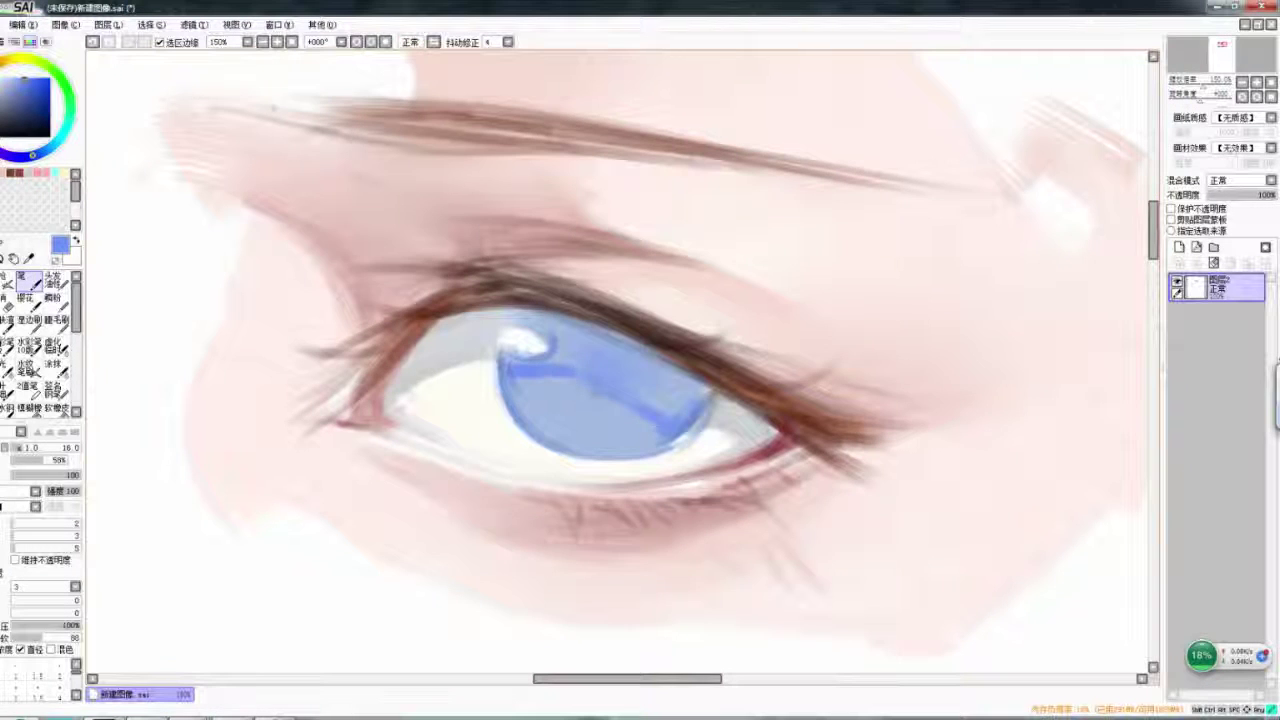
drag(670, 416, 692, 412)
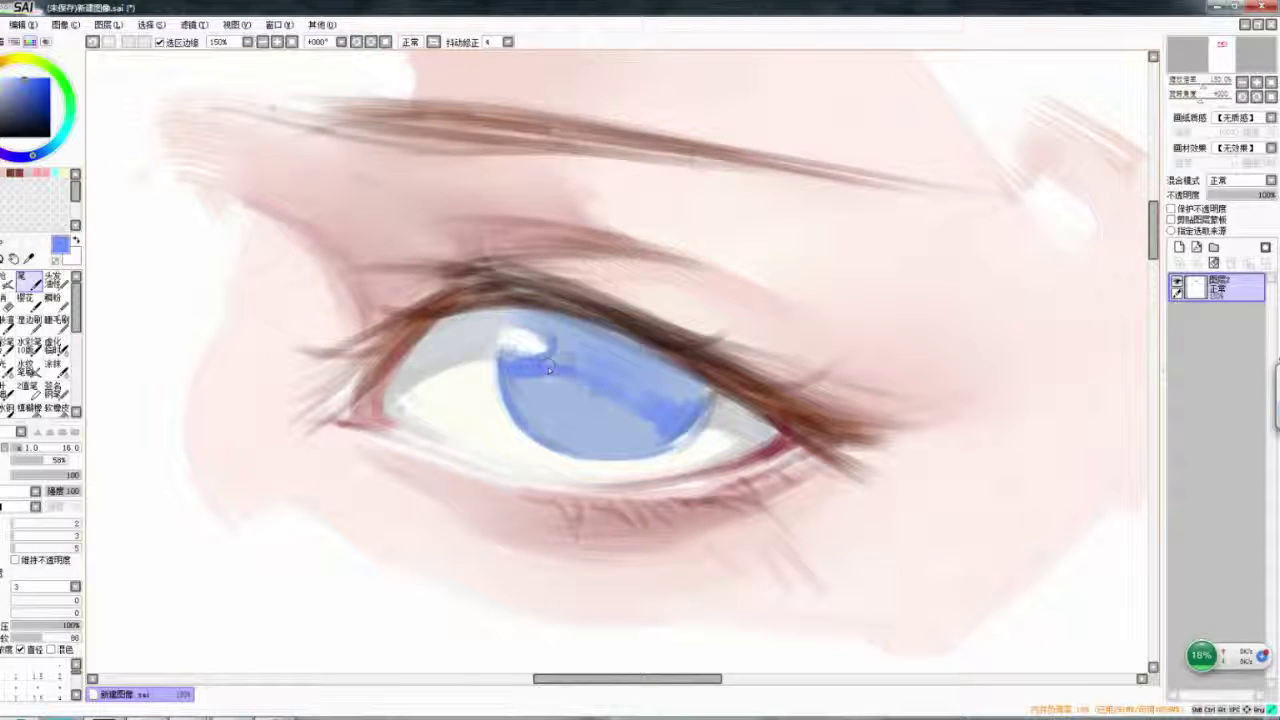
- Choose a dark saturated blue and deepen the iris band towards the outer rim
click(50, 95)
key(h)
drag(535, 402, 580, 436)
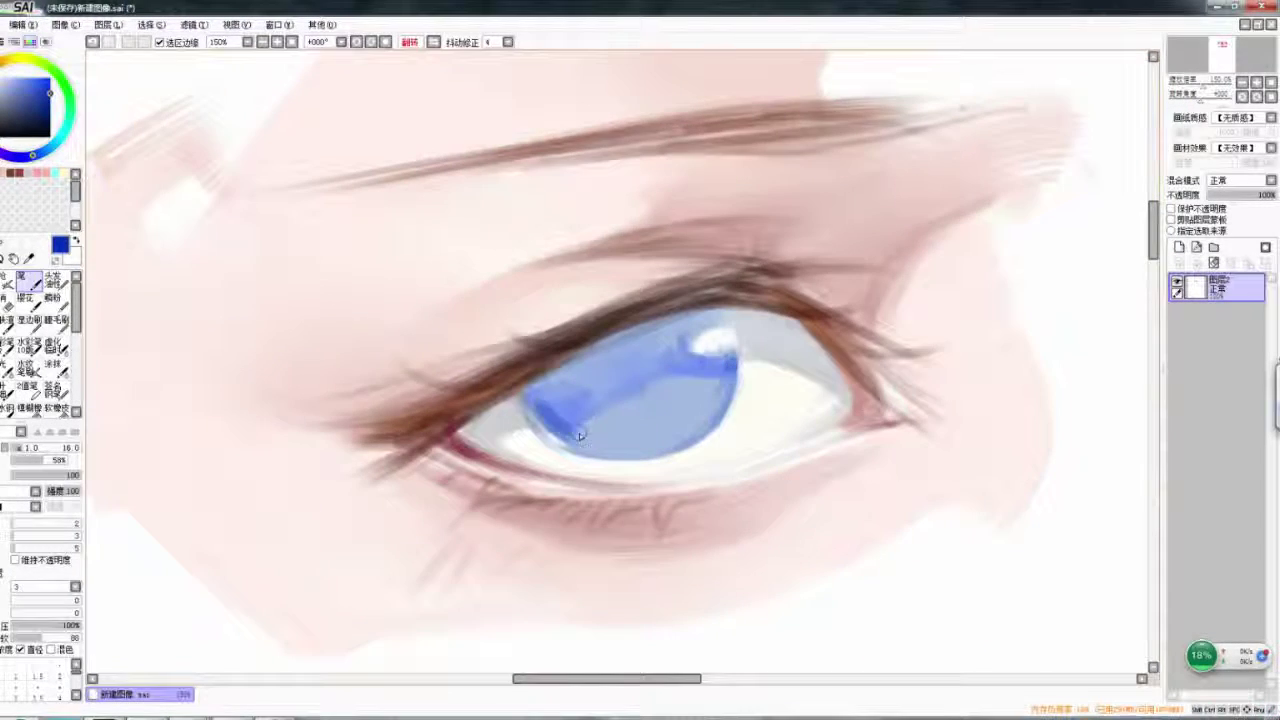
key(h)
- Try dark blue strokes through the middle of the iris and undo them
drag(630, 372, 580, 392)
mouse_move(585, 340)
mouse_down()
mouse_move(595, 405)
mouse_move(630, 410)
mouse_up()
key(h)
key(h)
key(ctrl+z)
key(ctrl+z)
key(ctrl+z)
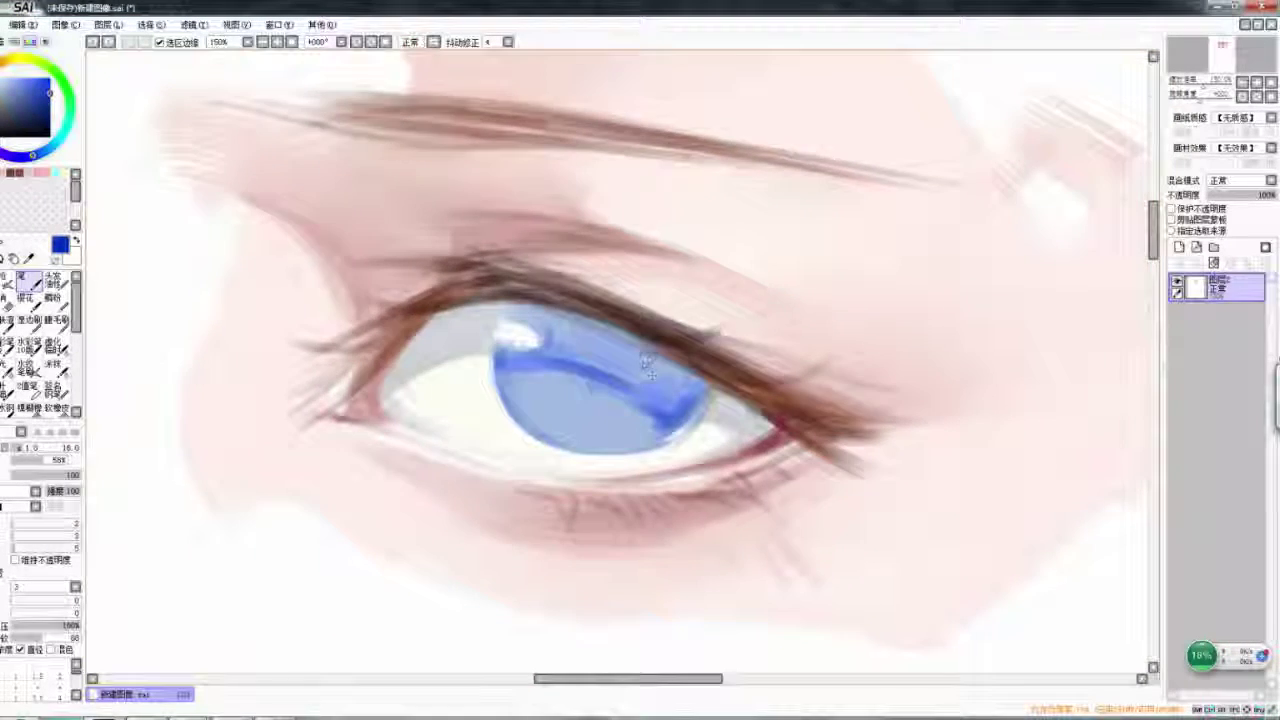
- Blend the dark blue band softly into the surrounding upper iris
key(h)
key(b)
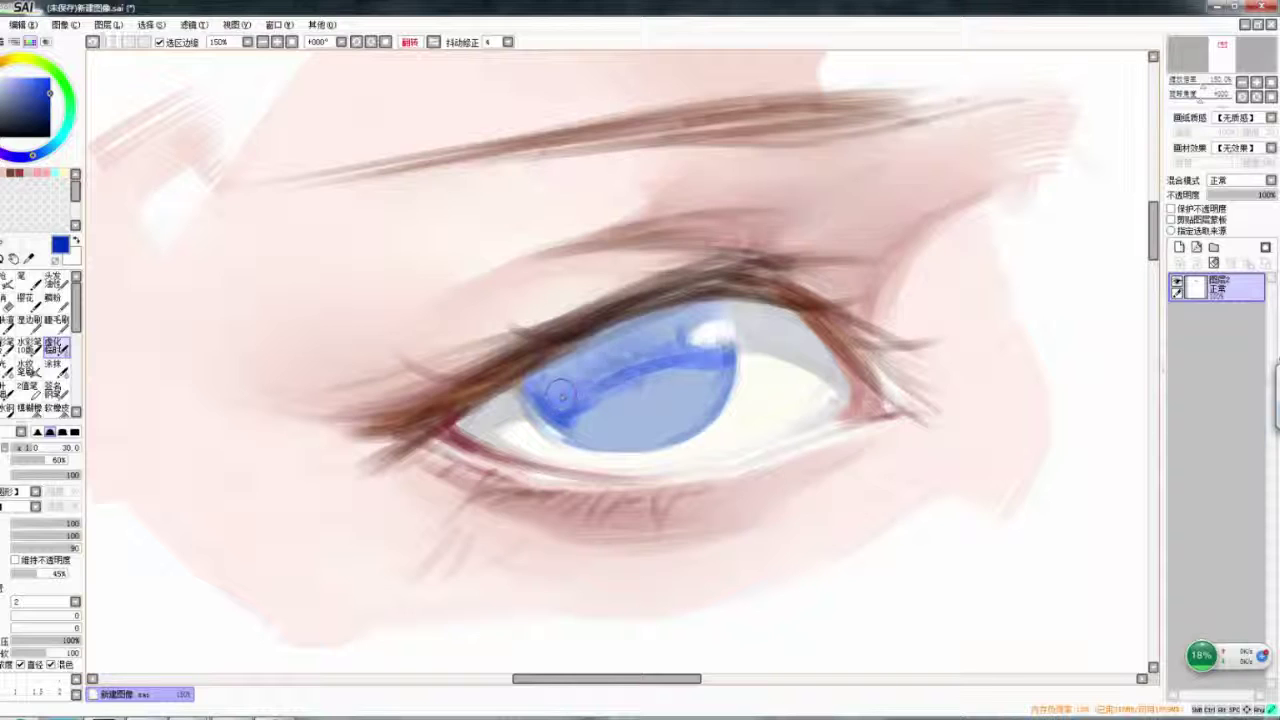
key(h)
key(n)
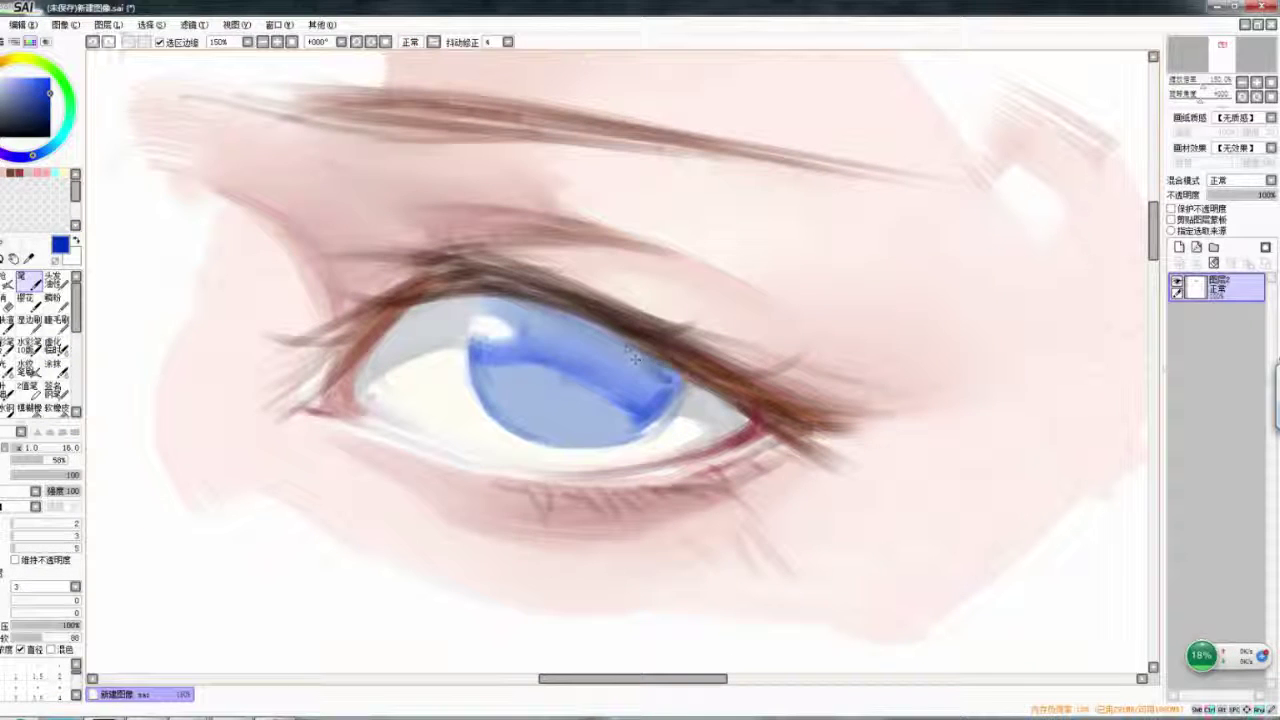
- Paint saturated blue along the iris's upper outer rim and around the white highlight, and blend its edges
mouse_move(662, 356)
mouse_down()
mouse_move(652, 410)
mouse_move(628, 420)
mouse_up()
key(h)
mouse_move(712, 312)
mouse_down()
mouse_move(752, 302)
mouse_move(712, 318)
mouse_up()
key(h)
key(b)
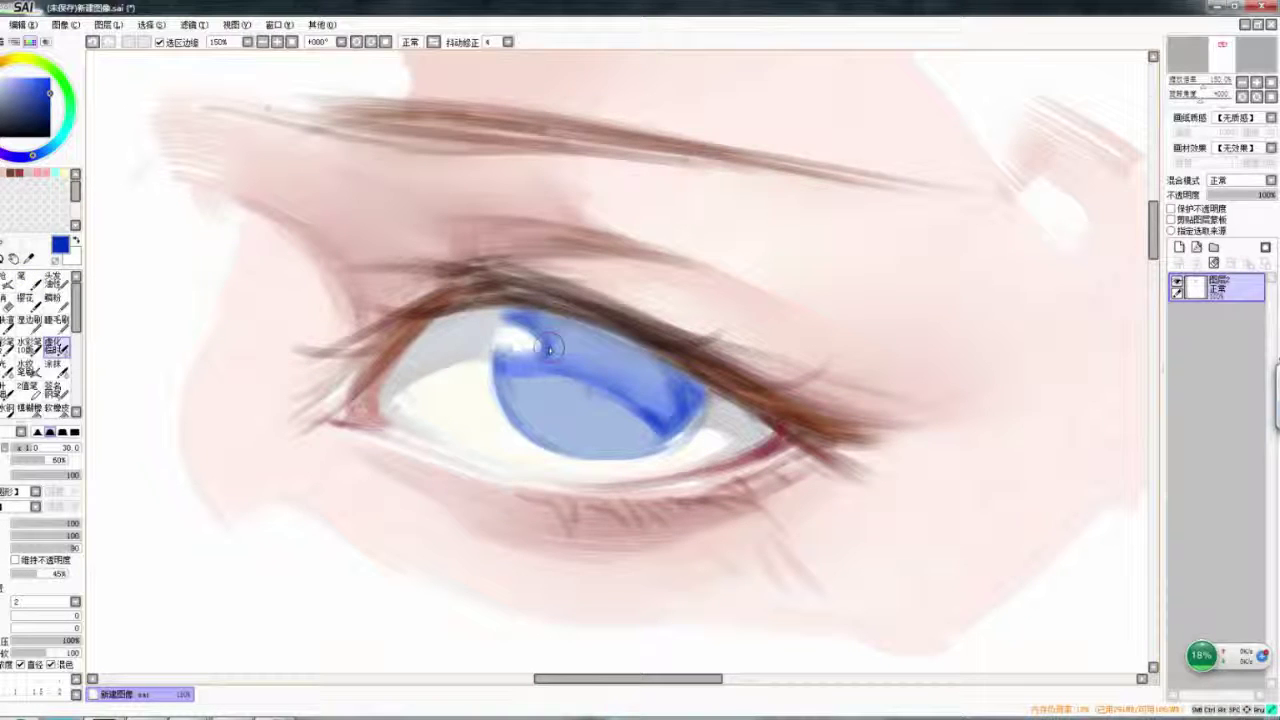
key(h)
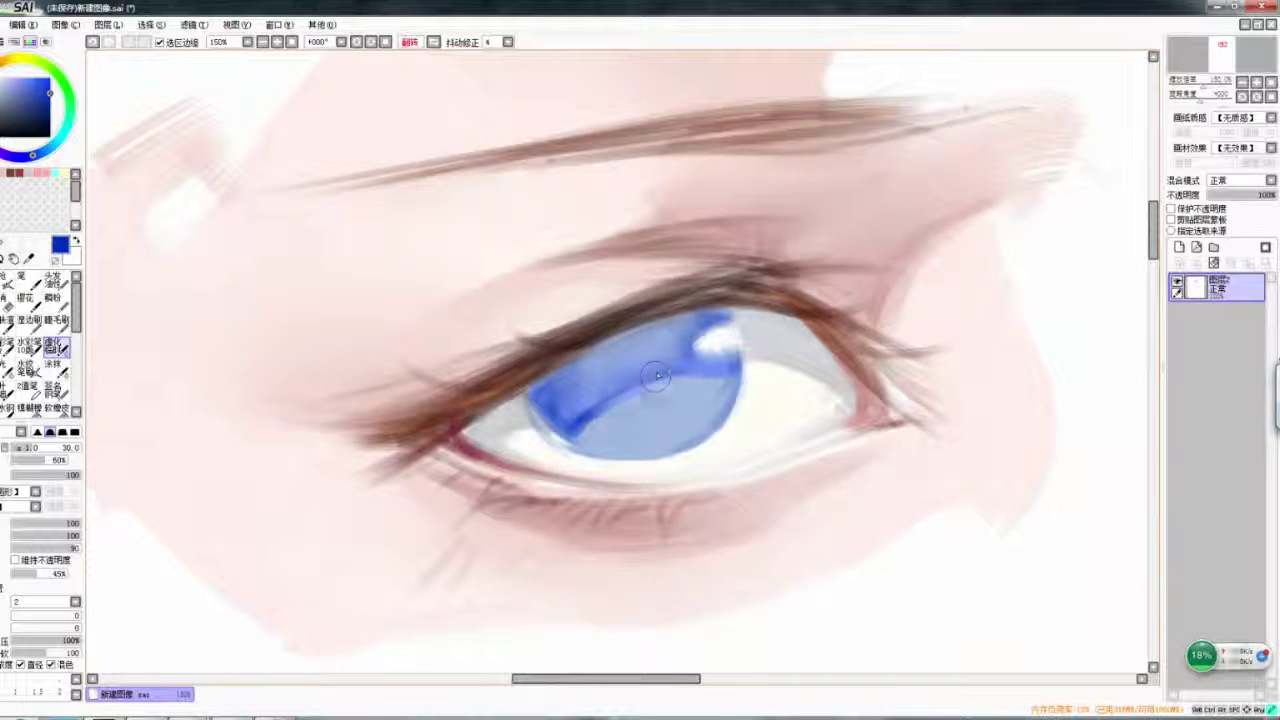
key(h)
- Paint a round pupil in darker navy blue in the middle of the iris and soften its upper edge
key(n)
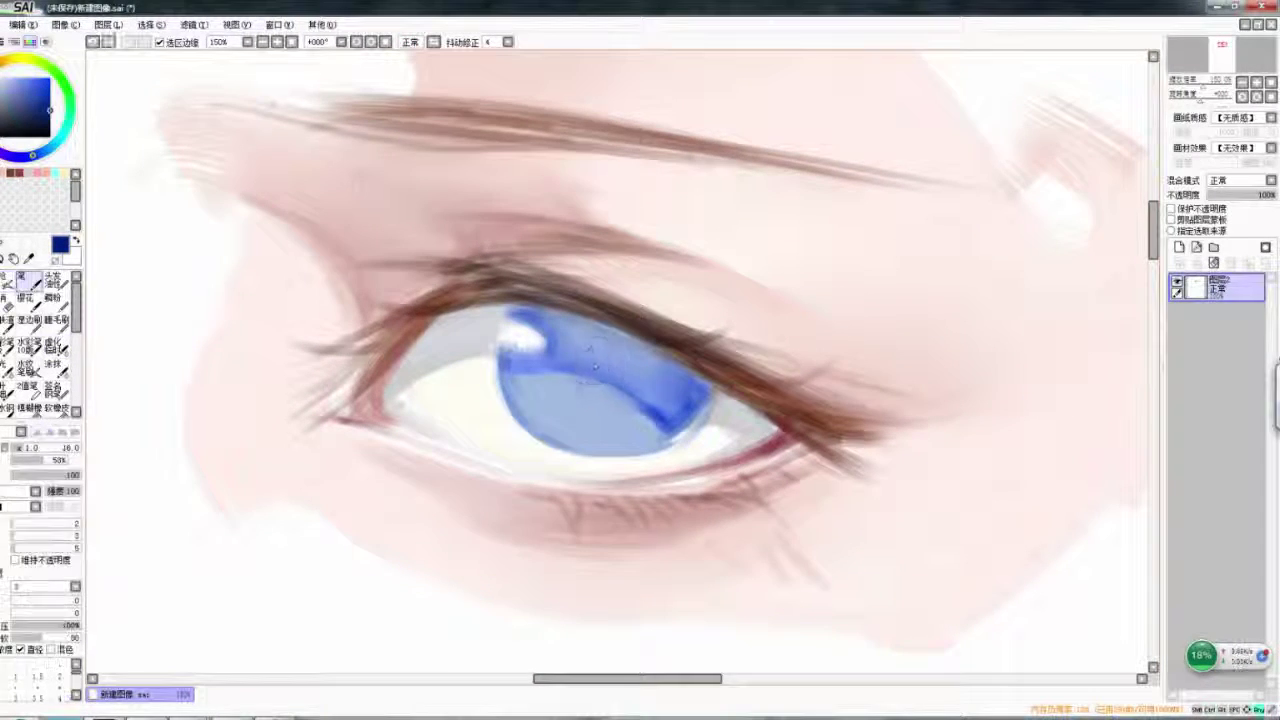
mouse_move(596, 366)
mouse_down()
mouse_move(592, 384)
mouse_move(582, 378)
mouse_move(640, 378)
mouse_up()
key(h)
key(h)
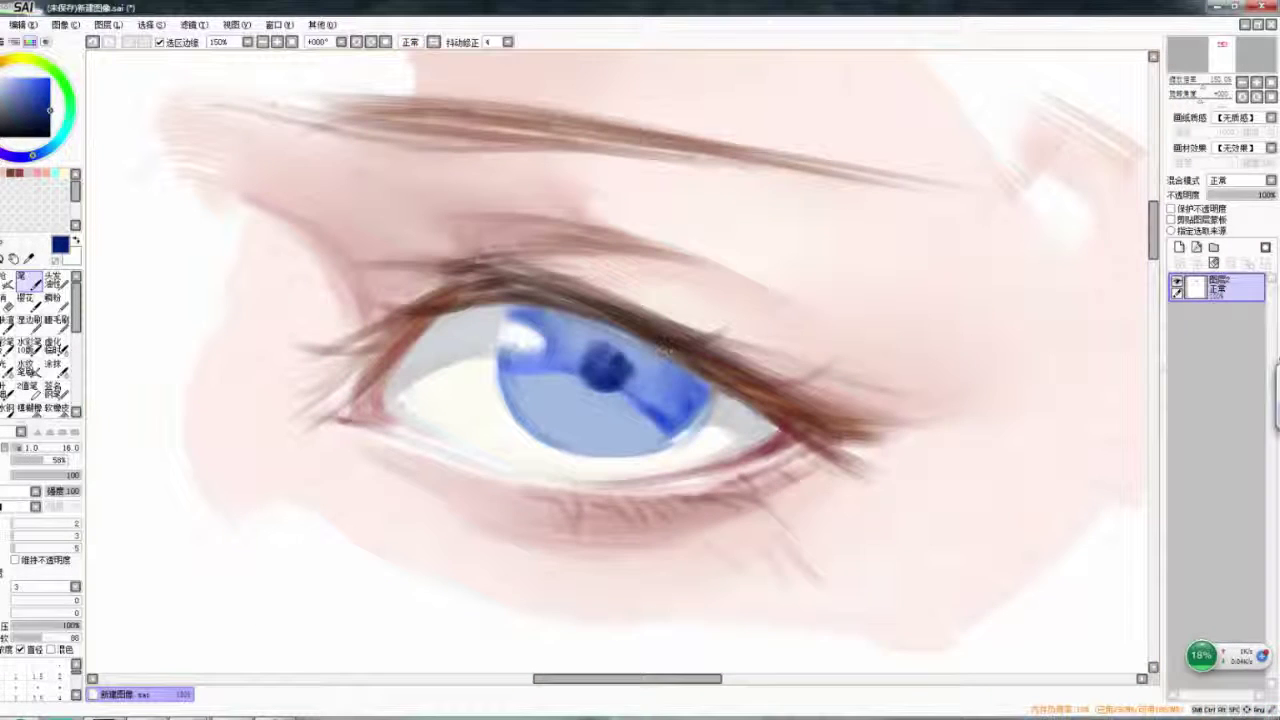
key(b)
mouse_move(580, 345)
mouse_down()
mouse_move(612, 370)
mouse_move(690, 330)
mouse_up()
key(h)
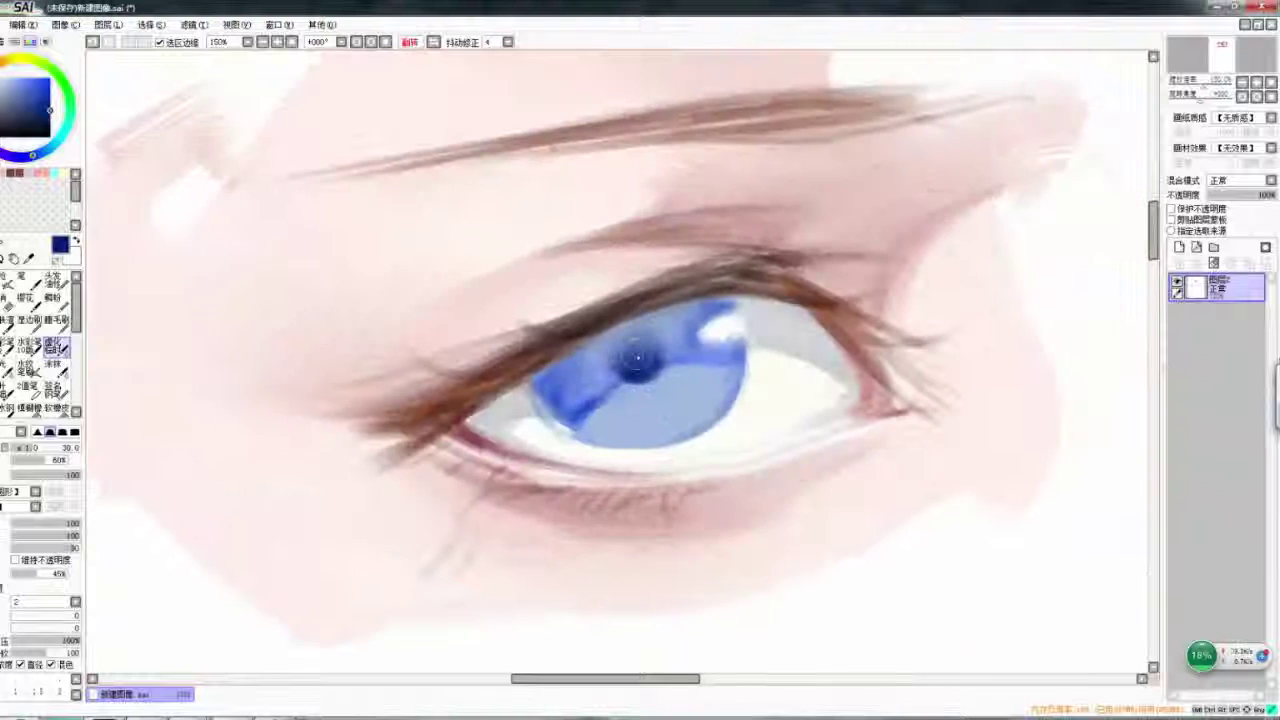
key(h)
- Dab pale green reflections into the lower iris and magenta accents into the upper iris beside the pupil
key(n)
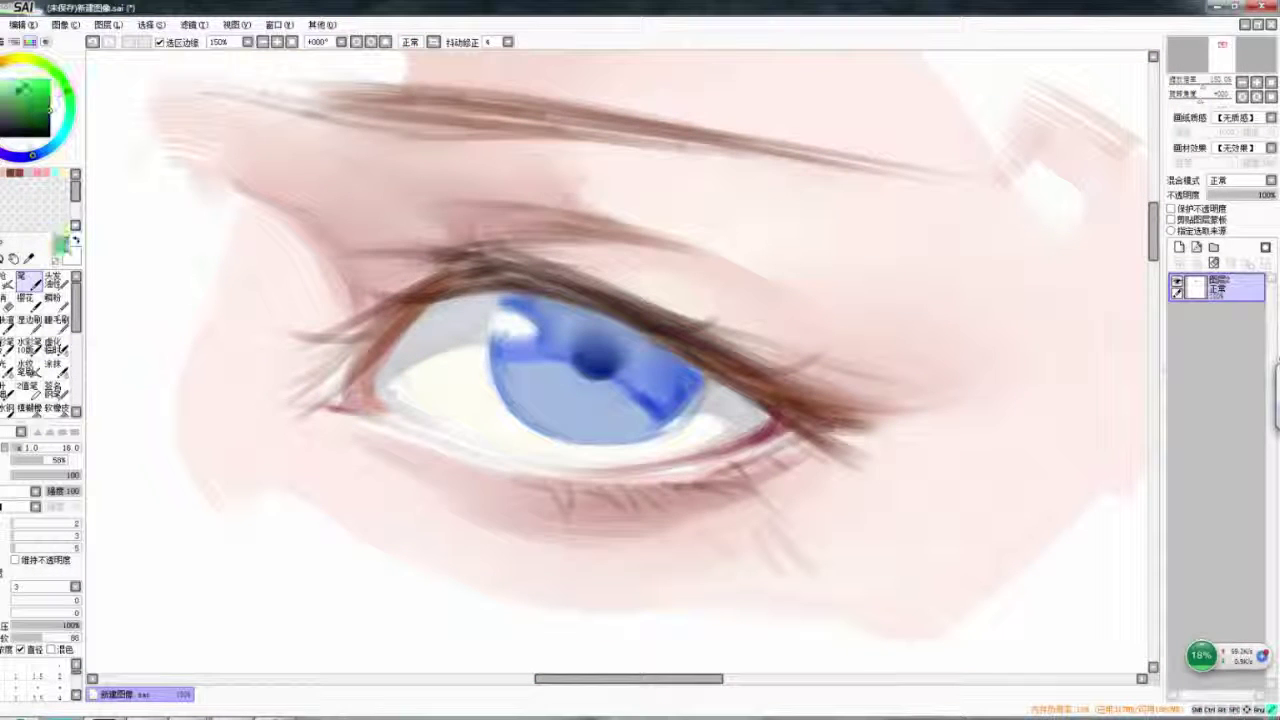
drag(530, 402, 542, 414)
key(h)
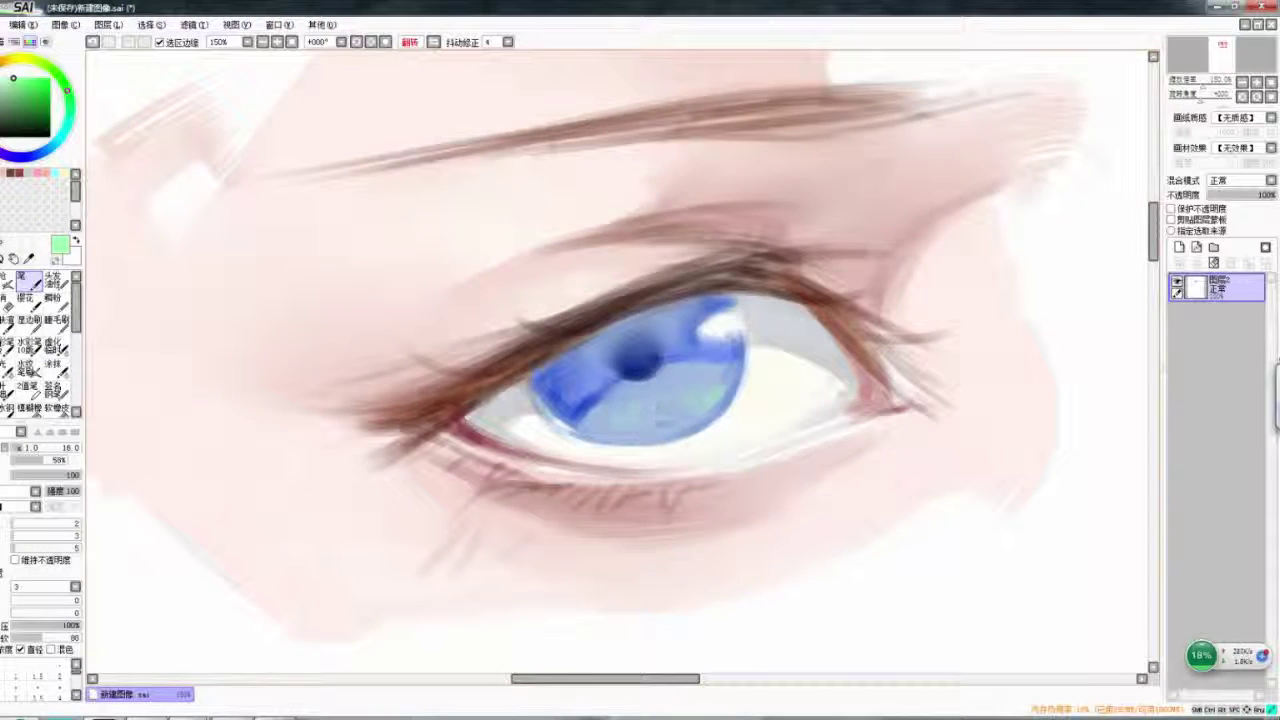
key(h)
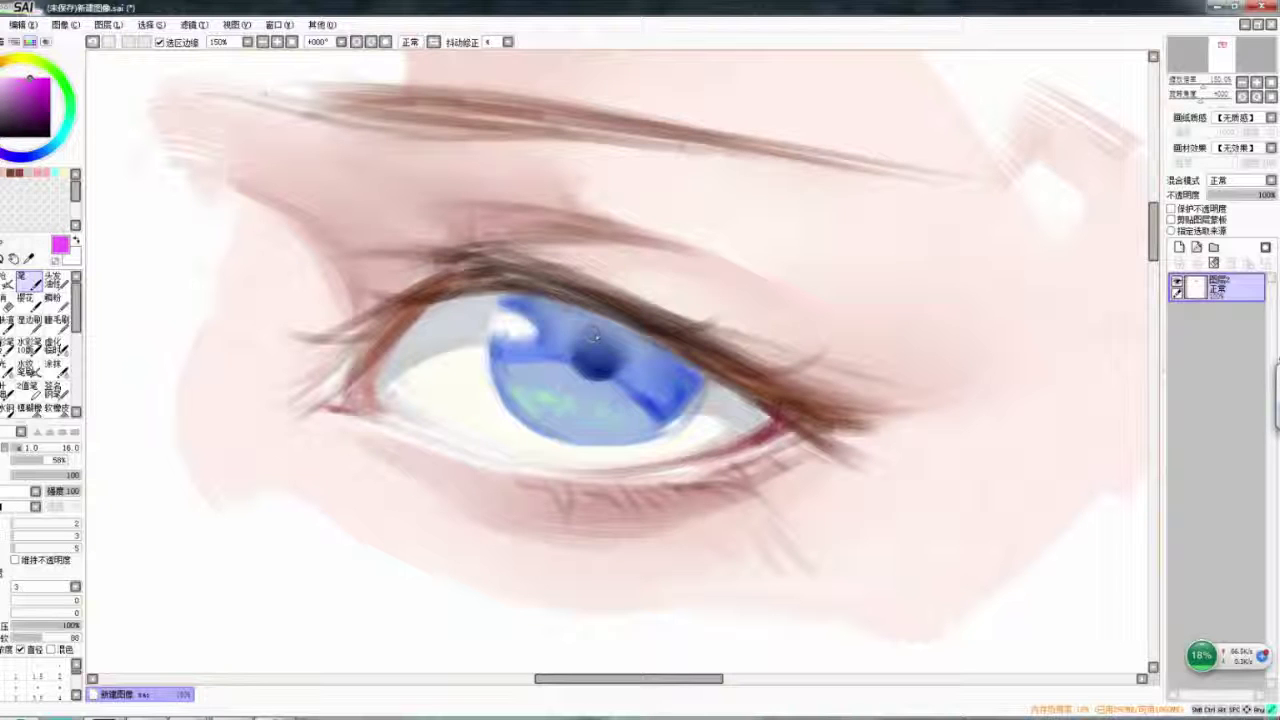
mouse_move(547, 324)
mouse_down()
mouse_move(555, 342)
mouse_move(541, 294)
mouse_up()
key(h)
- Sample the pupil's dark blue and deepen the upper outer part of the iris with it
alt+click(670, 352)
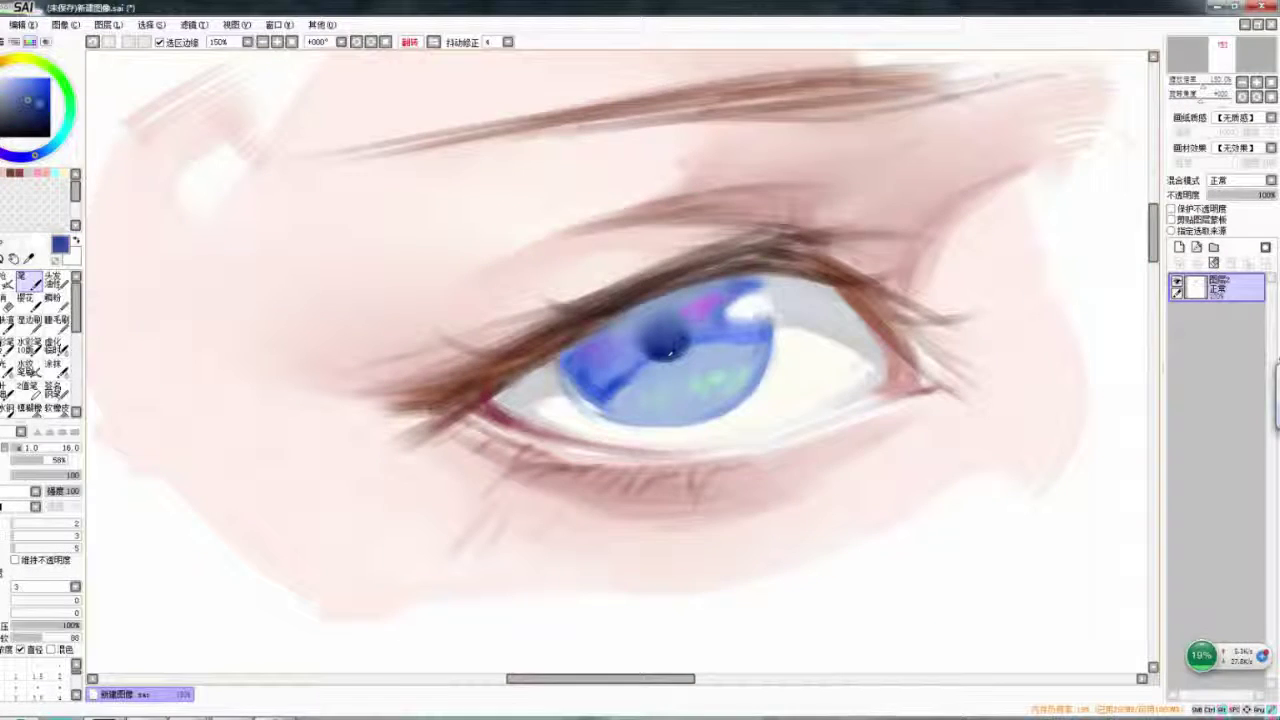
scroll(670, 352, down, 4)
key(h)
scroll(521, 291, up, 3)
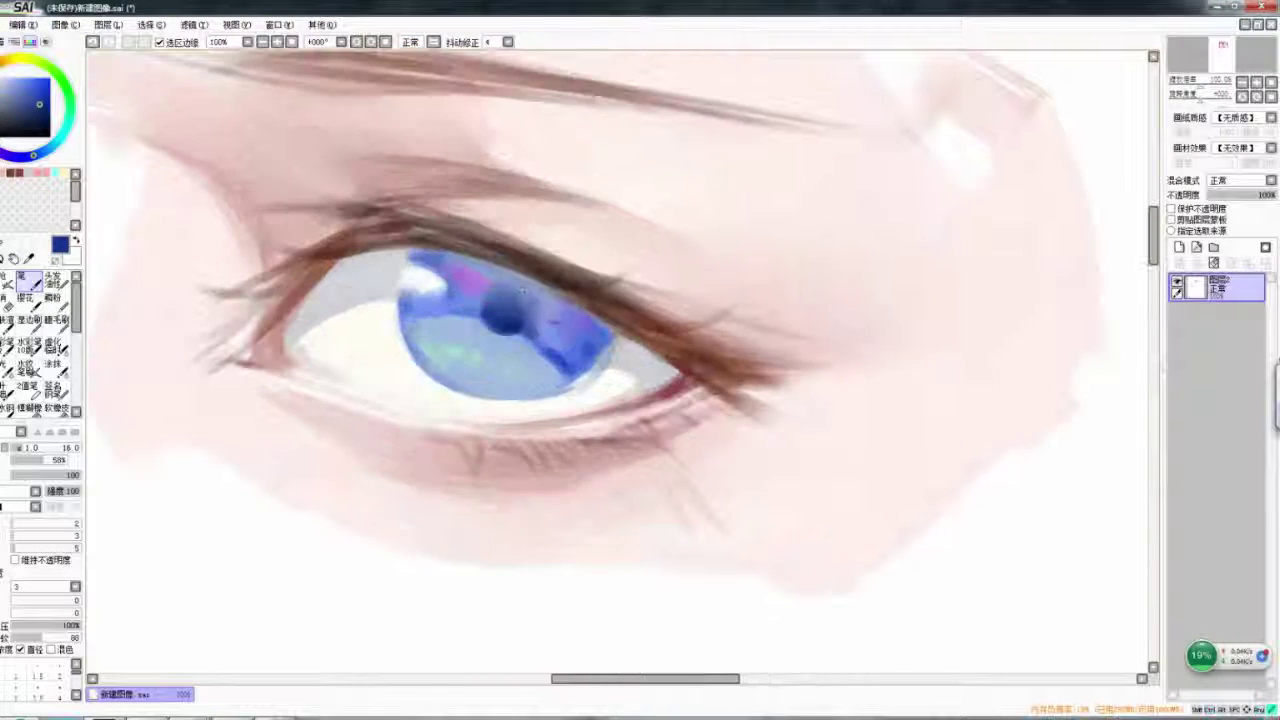
drag(556, 298, 600, 332)
key(h)
key(h)
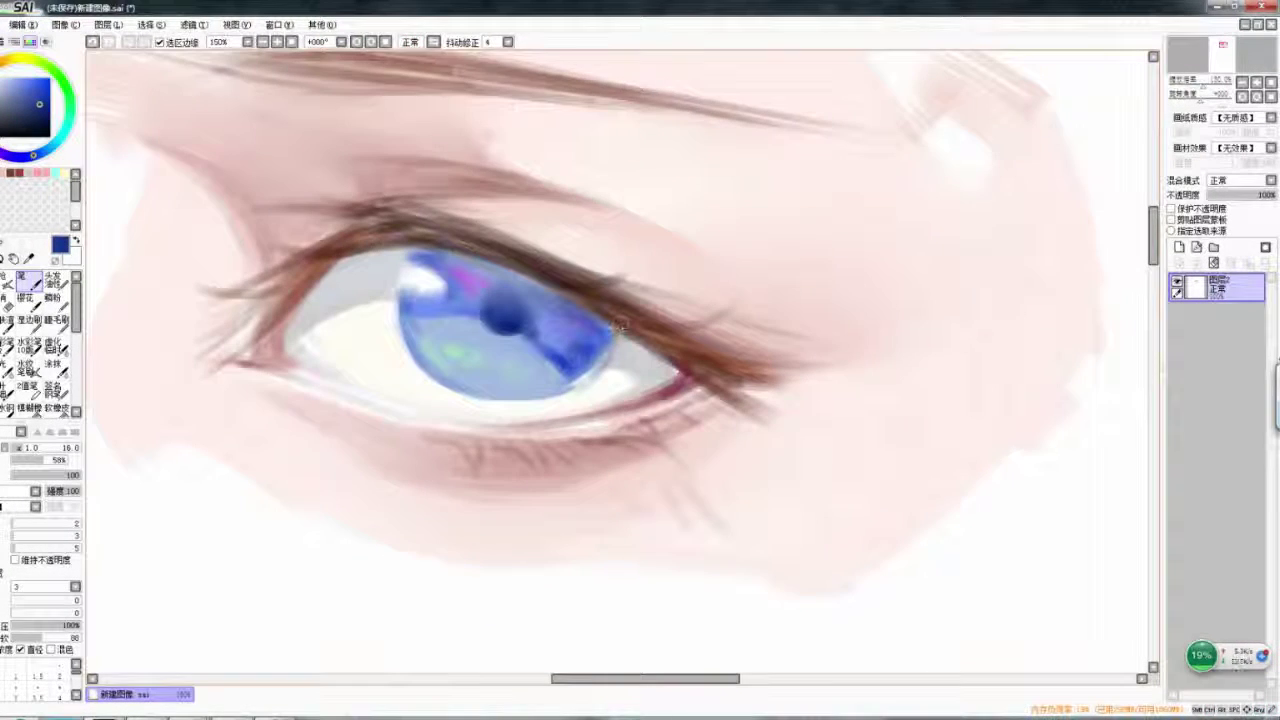
- Add small dark blue texture marks across the lower half of the iris with a finer brush
key(h)
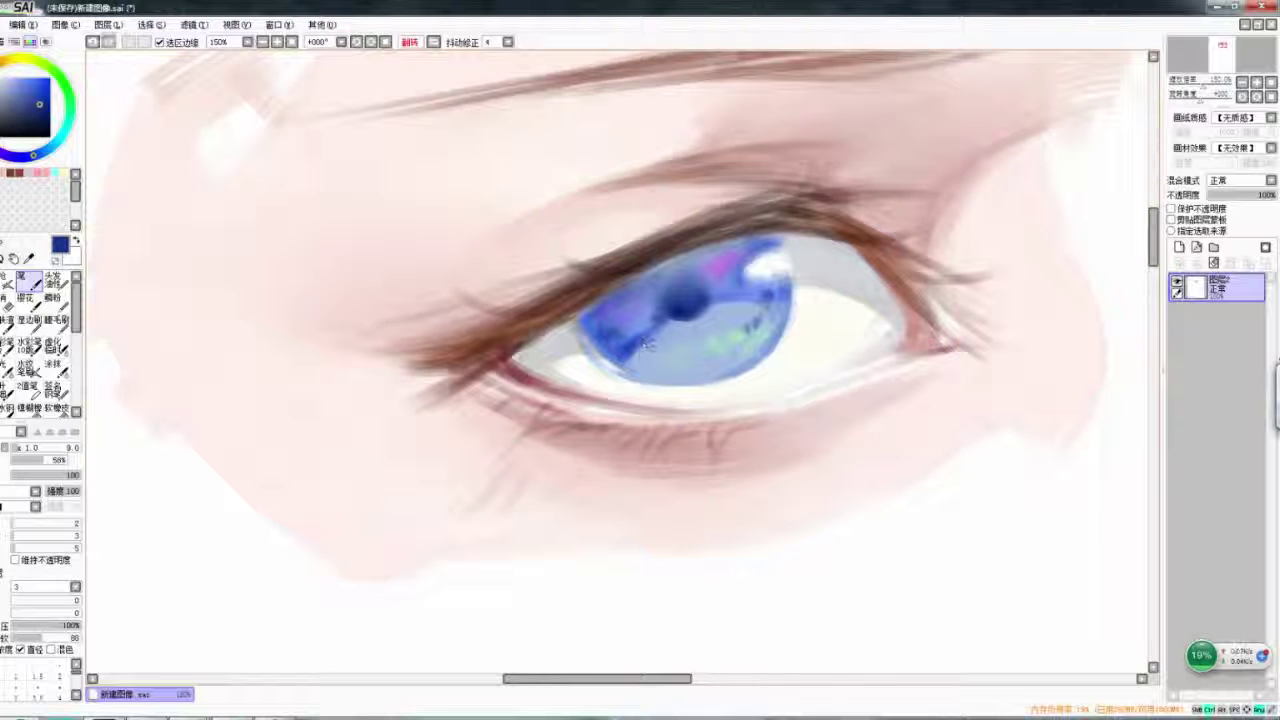
drag(660, 358, 698, 380)
key(h)
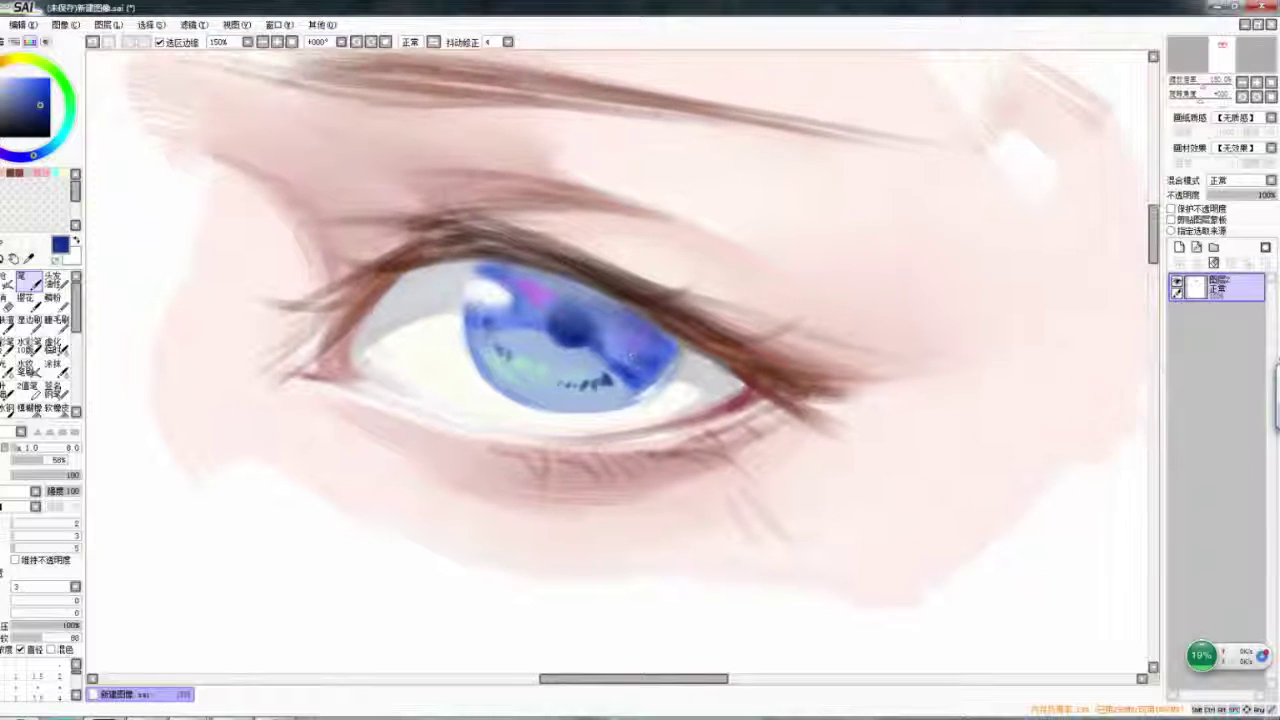
- Paint a light blue glow along the iris's lower edge and add a pale cyan highlight to it
alt+click(546, 394)
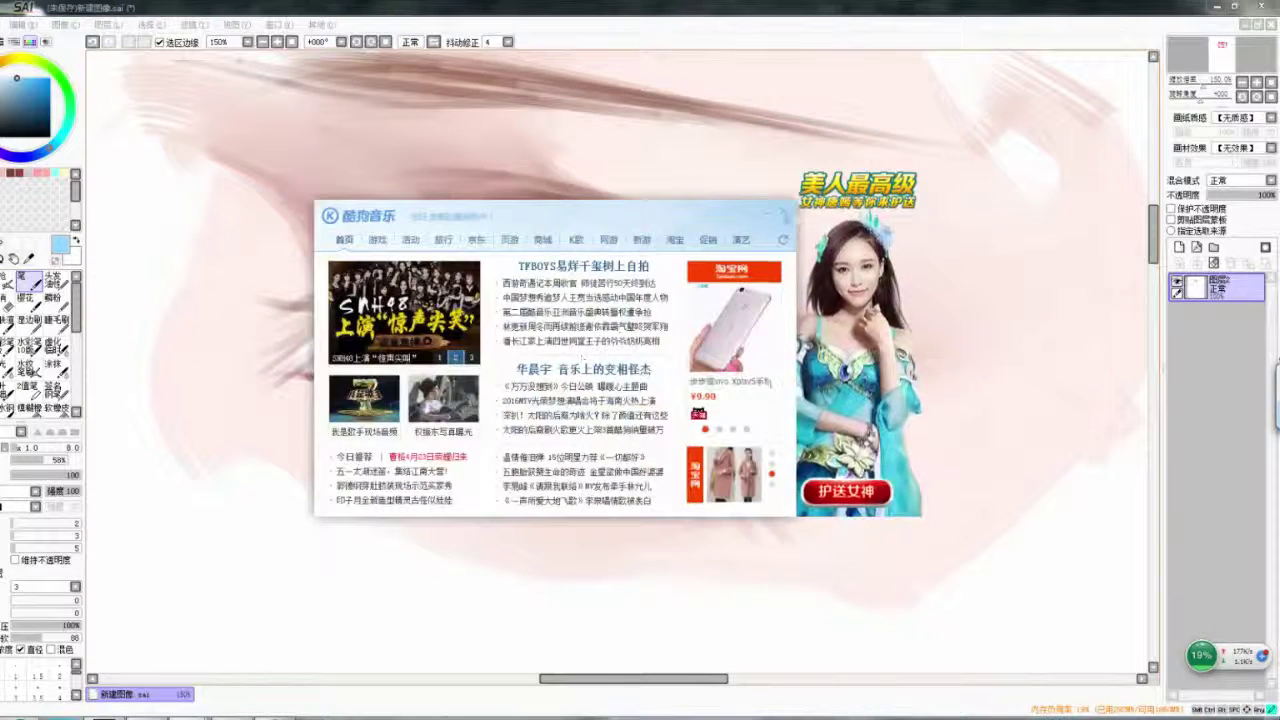
alt+click(499, 386)
key(h)
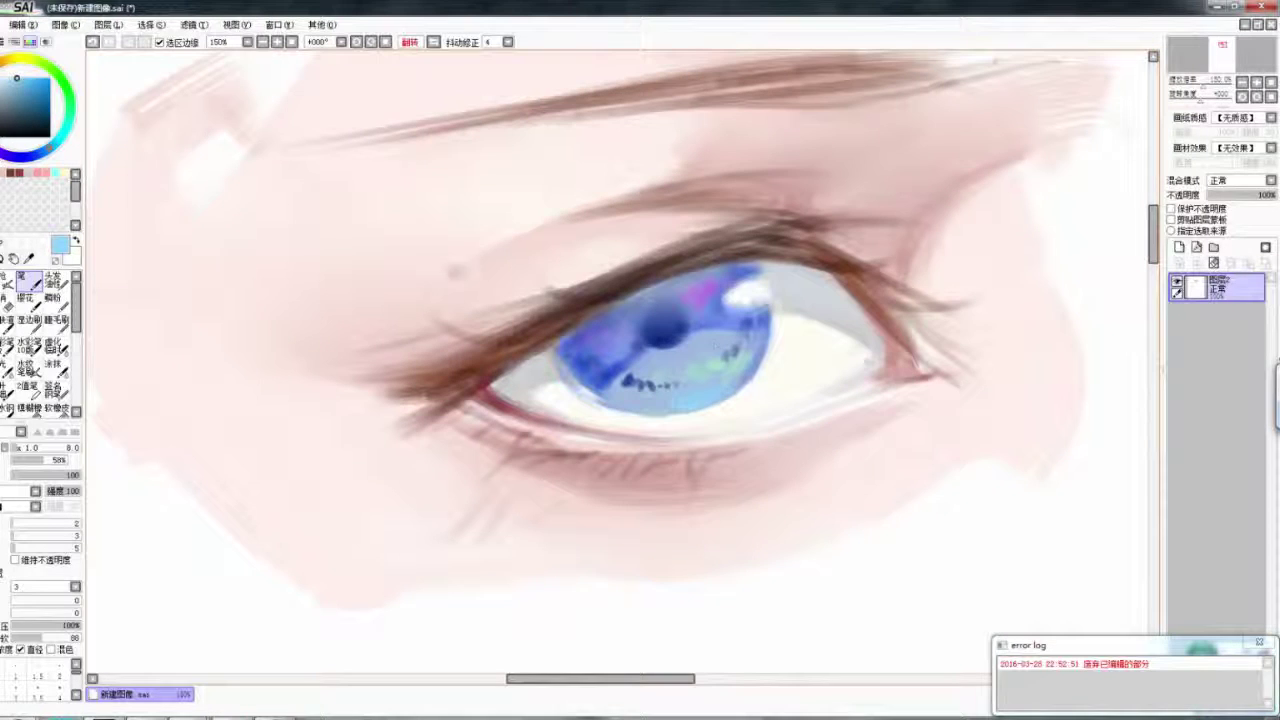
key(h)
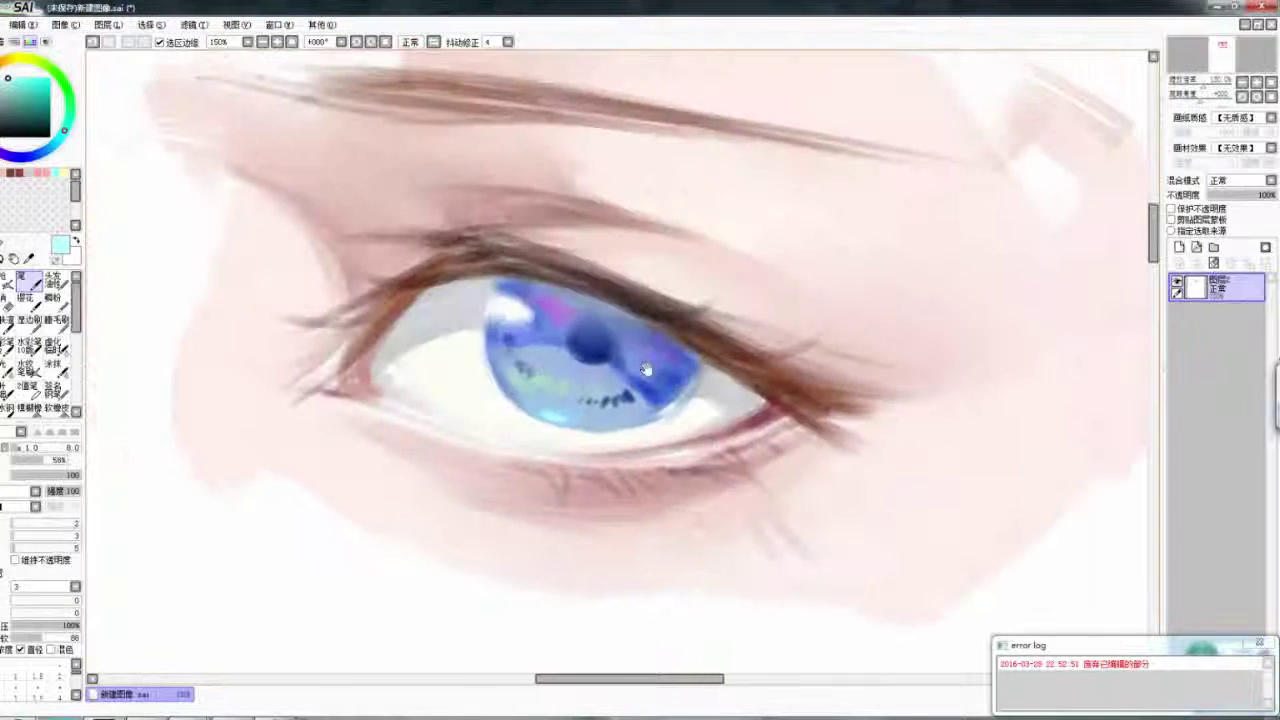
- Sample dark blue and draw a thin ring with short radial lines around the pupil, plus fine lines across the upper iris
alt+click(633, 352)
mouse_move(633, 352)
mouse_down()
mouse_move(592, 367)
mouse_move(562, 333)
mouse_move(585, 360)
mouse_up()
key(h)
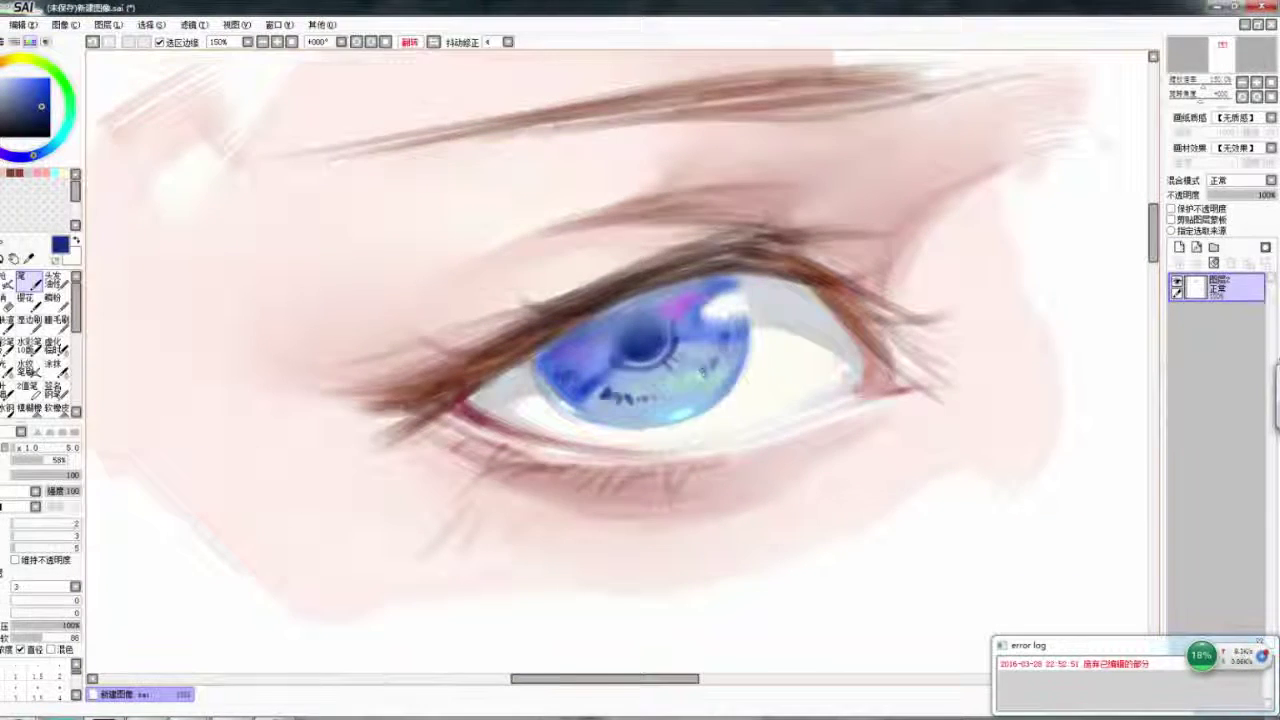
key(h)
key(h)
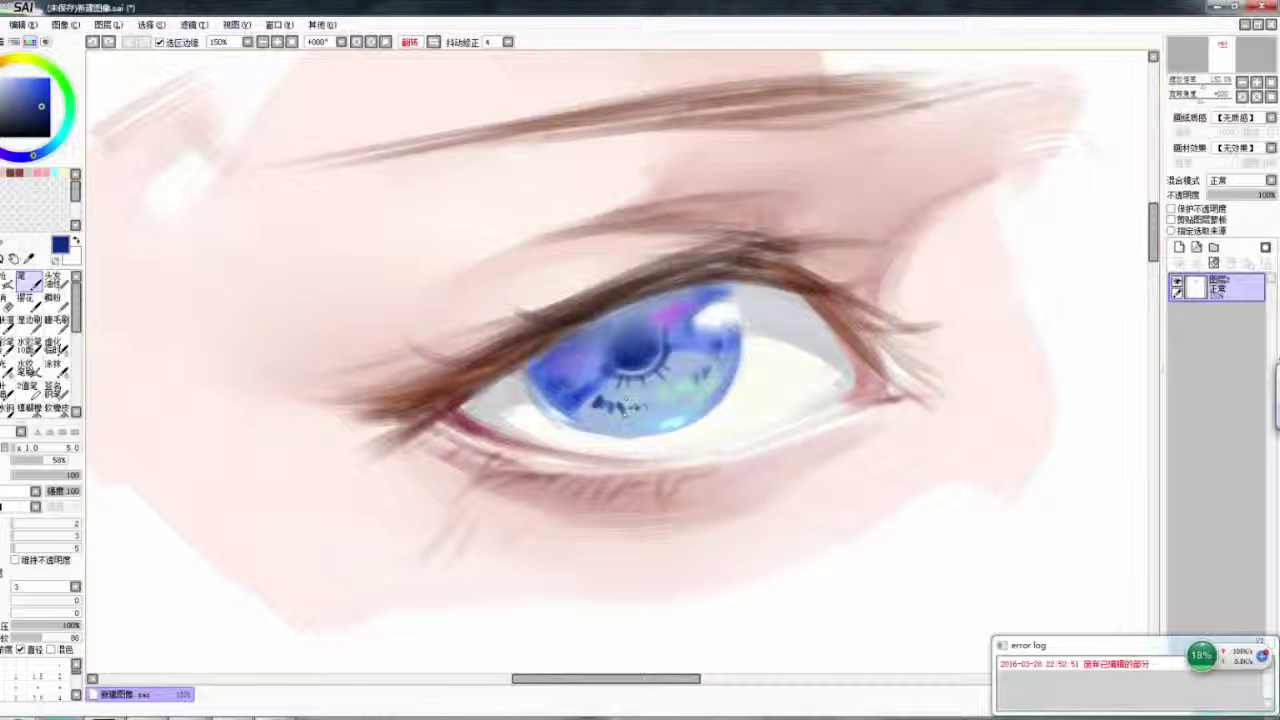
key(h)
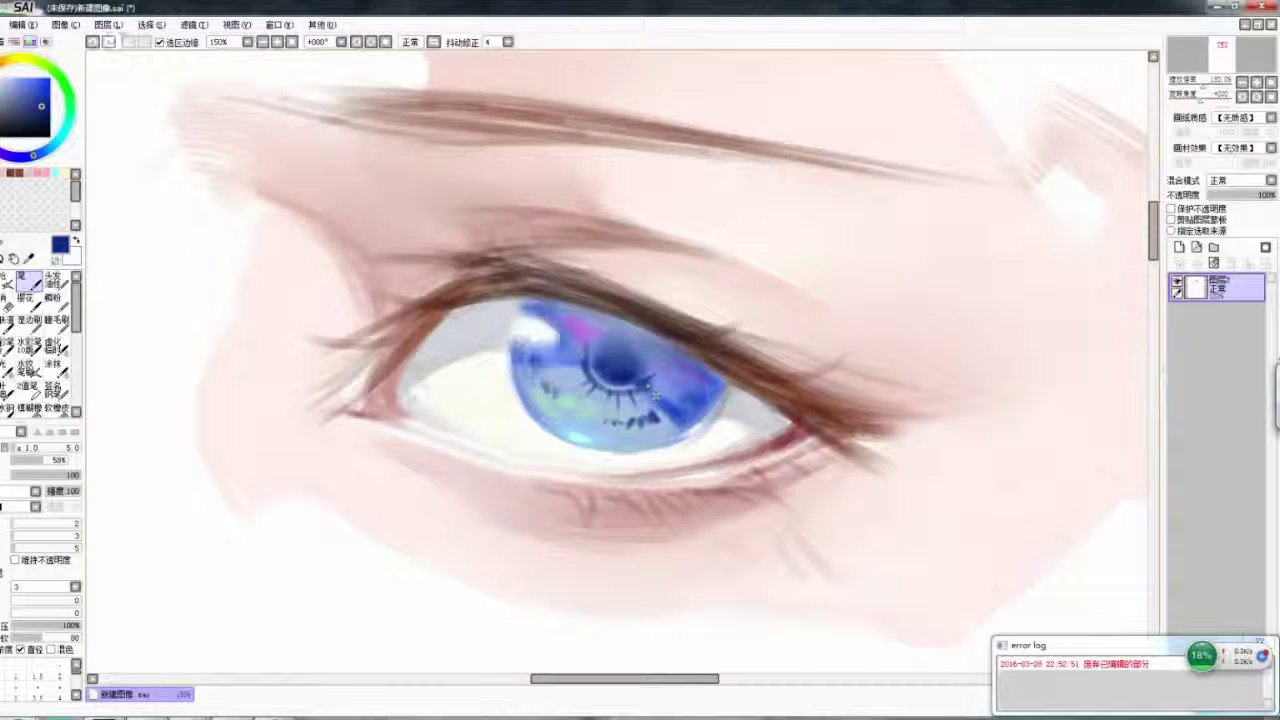
key(h)
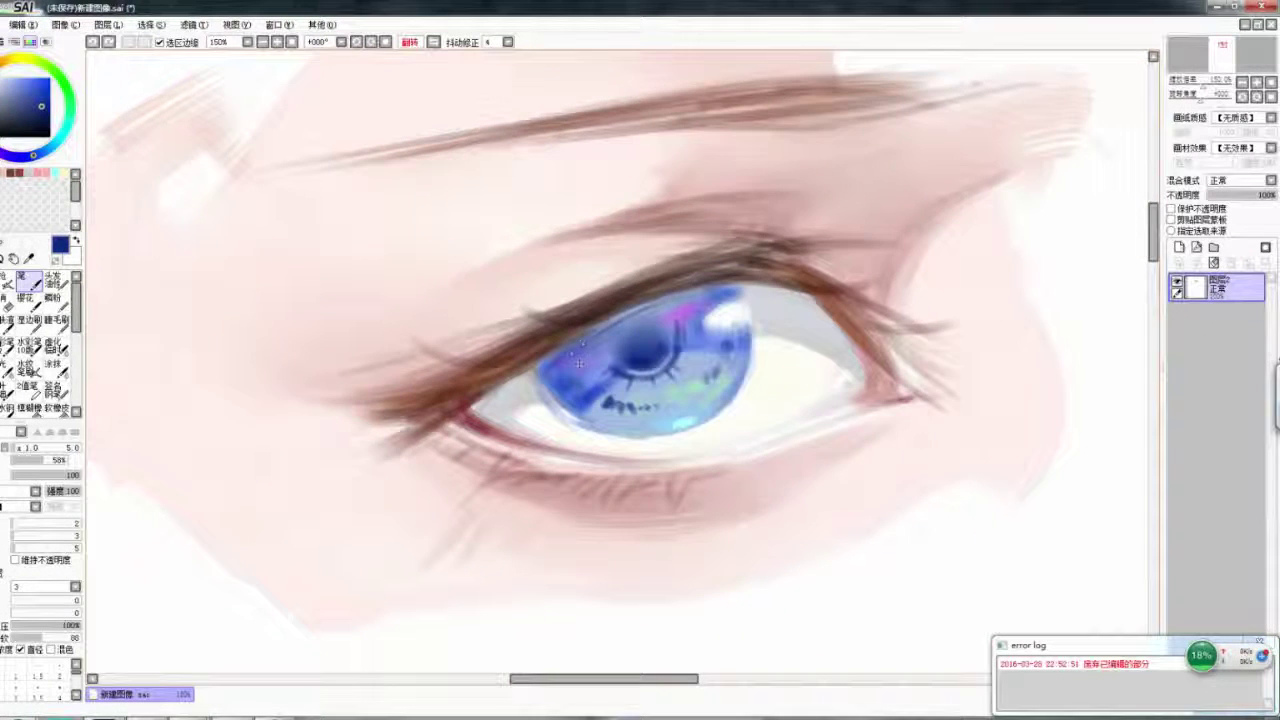
key(h)
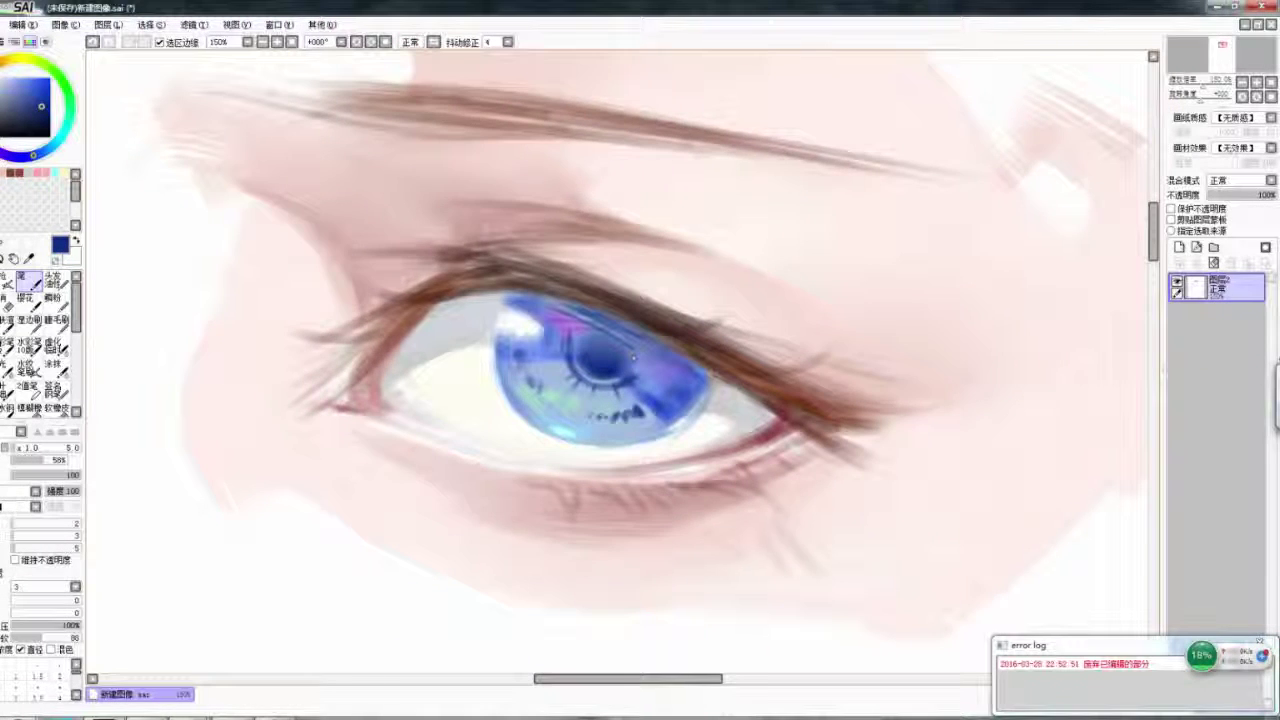
- Add brighter blue and violet touches to the upper iris and blend them around the pupil
key(h)
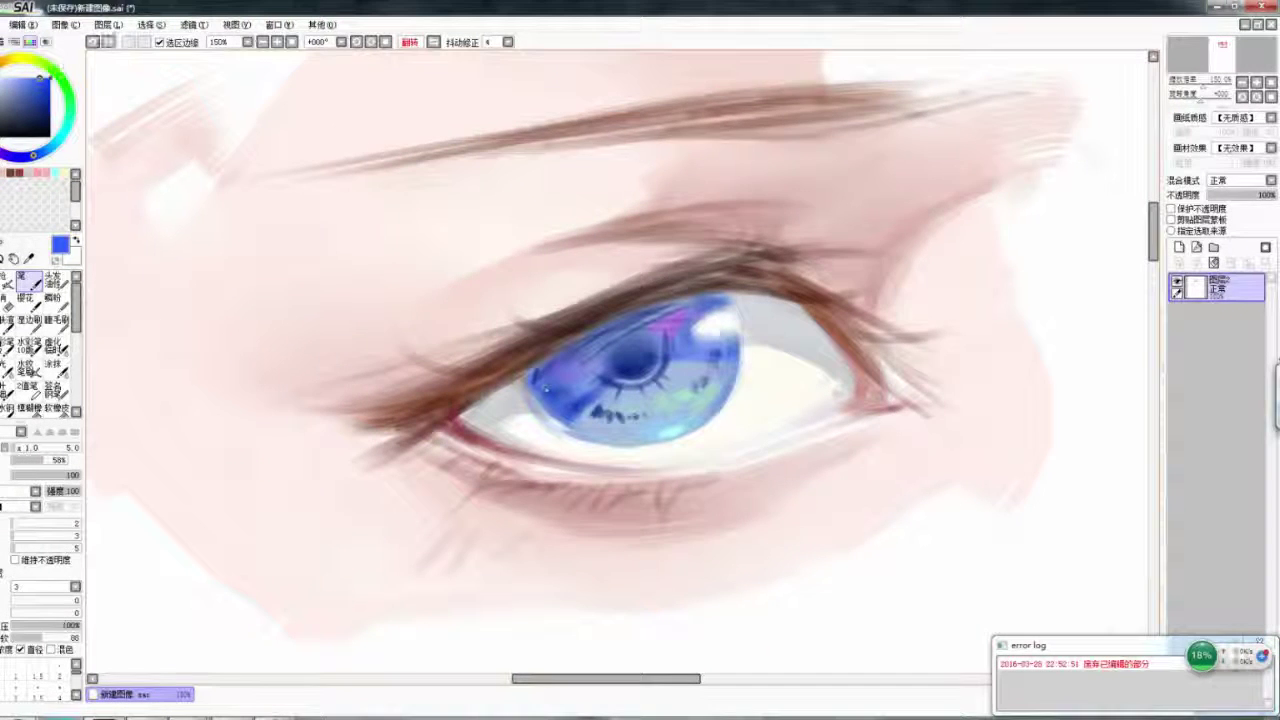
click(28, 72)
key(h)
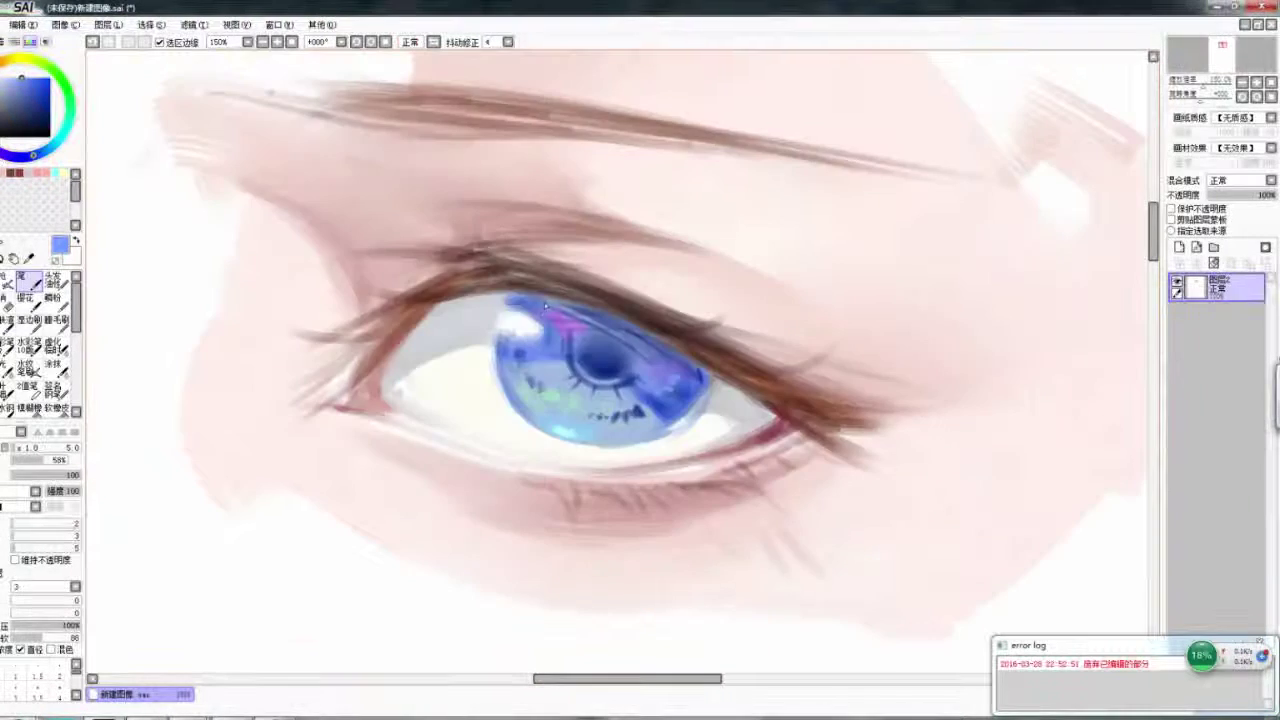
drag(30, 78, 18, 78)
key(h)
key(b)
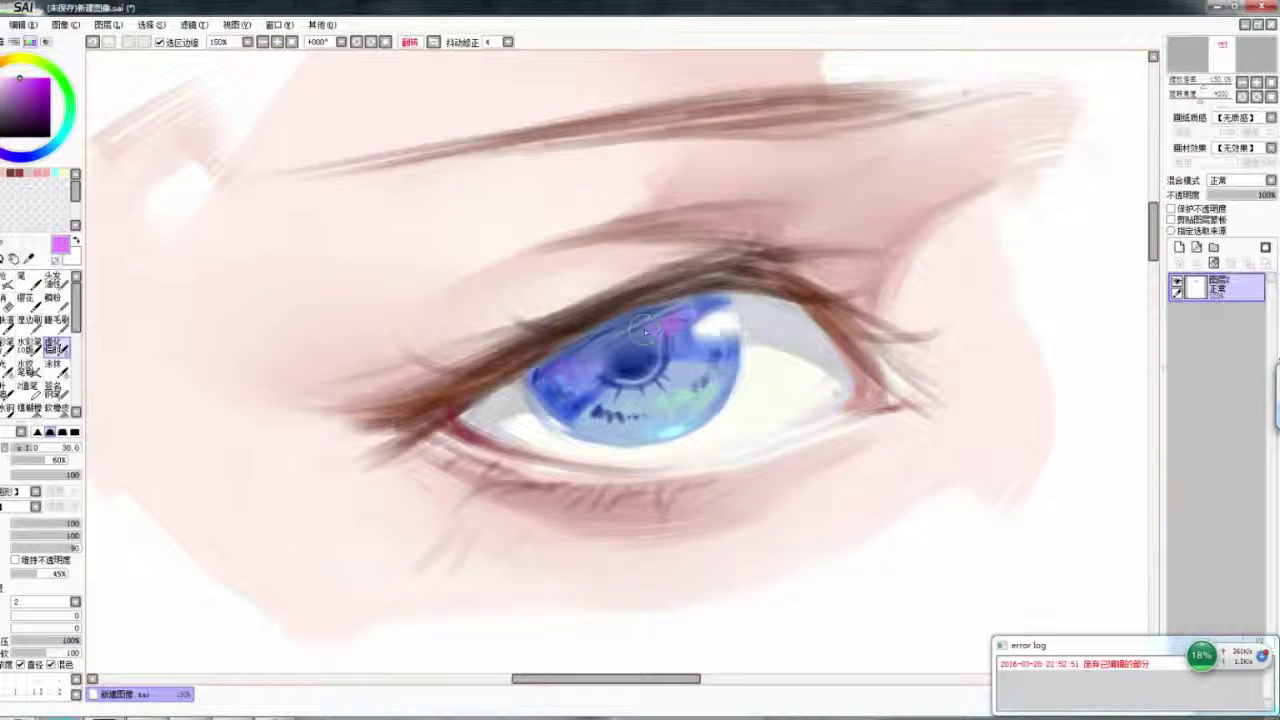
key(h)
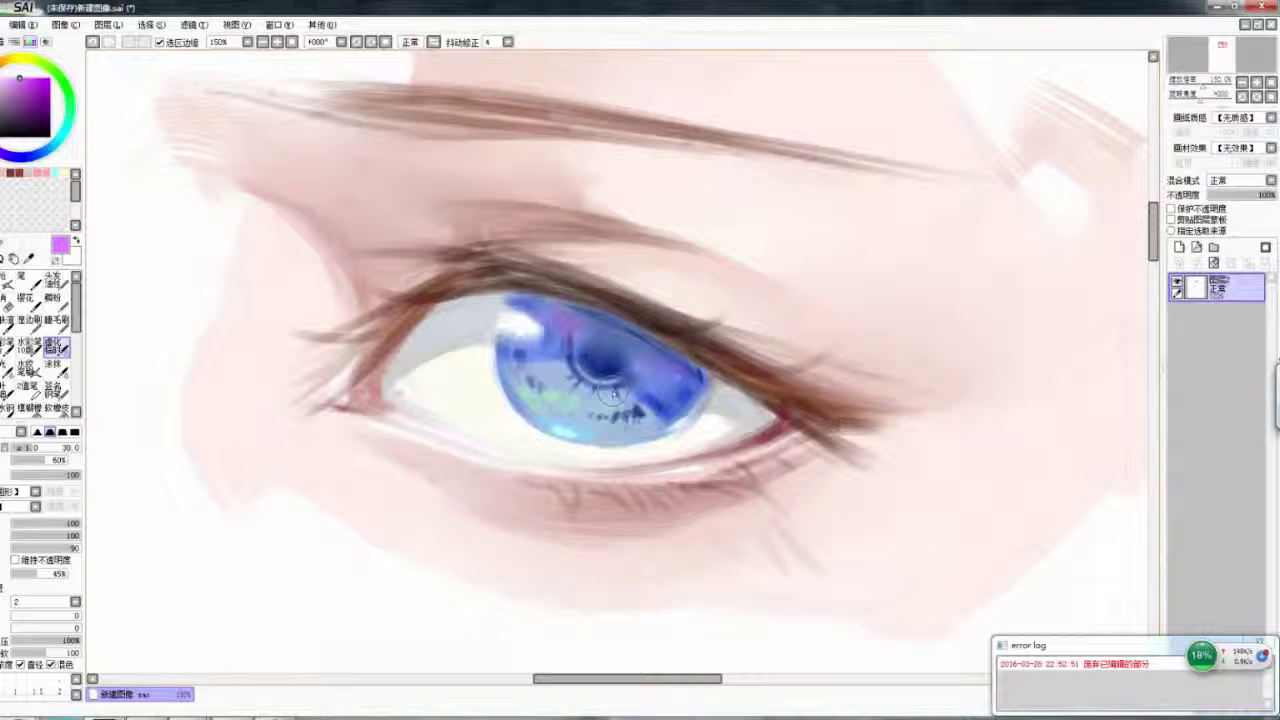
key(h)
- Create a new layer in 覆盖 blend mode and airbrush bright green over the lower iris
click(1179, 247)
click(1240, 180)
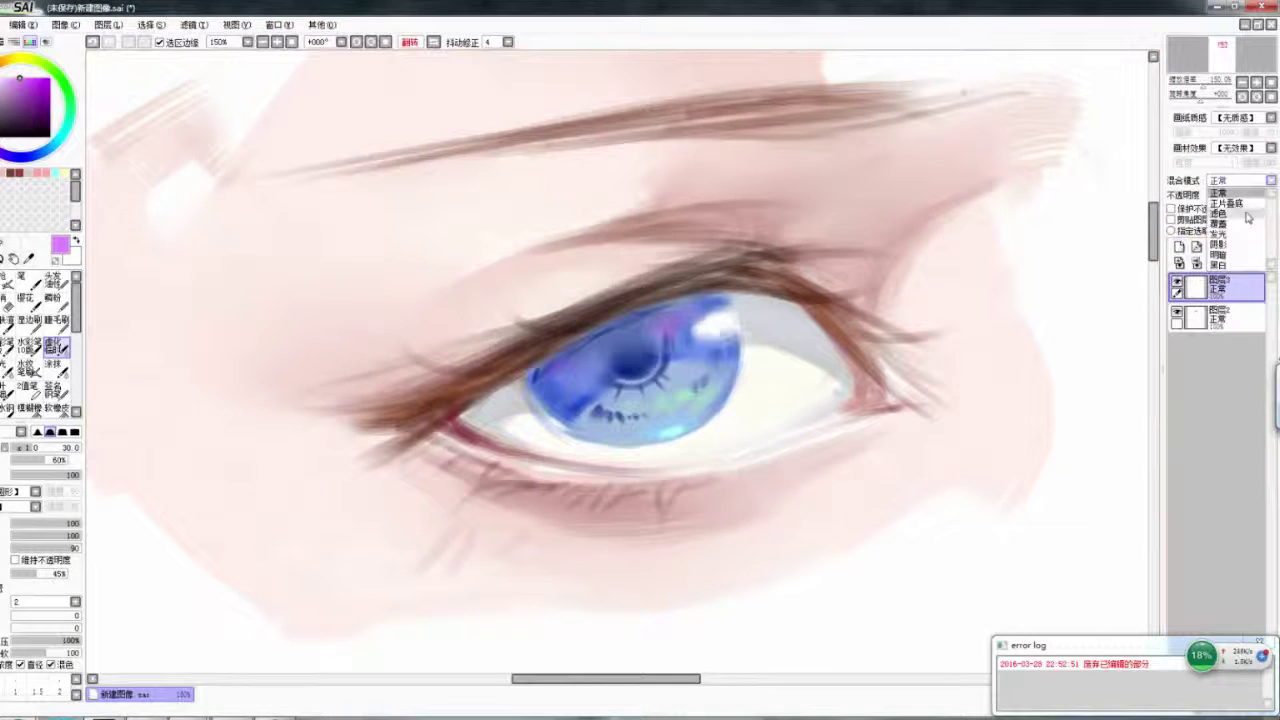
click(1244, 223)
key(n)
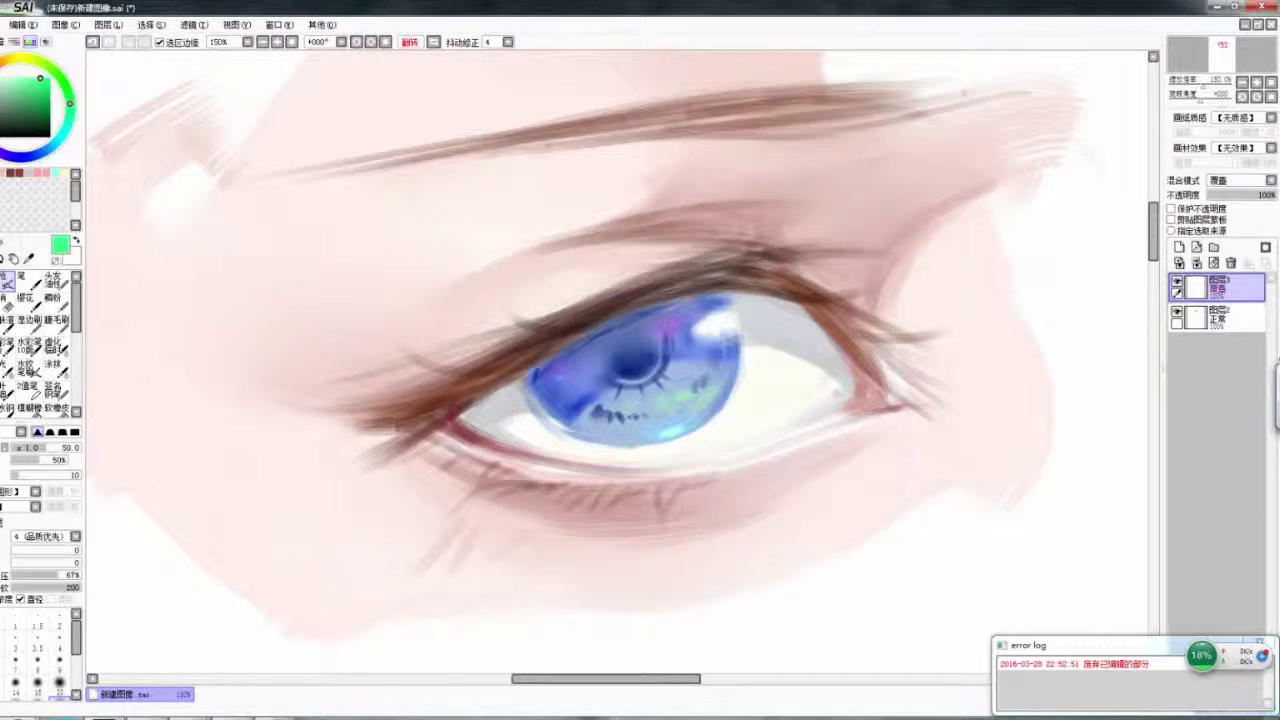
drag(645, 392, 664, 403)
- Darken the upper iris with deep violet on the 覆盖 layer and smooth it using the blending brush at size 60
alt+click(634, 366)
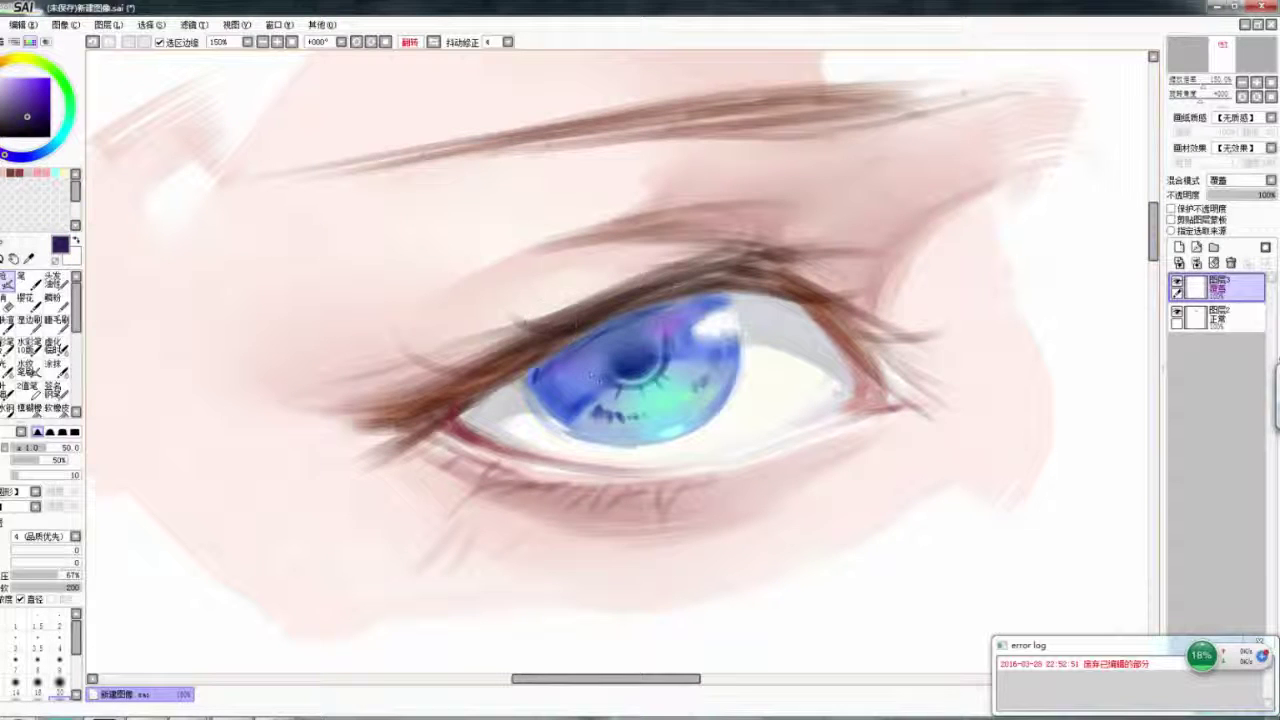
key(b)
mouse_move(604, 376)
mouse_down()
mouse_move(573, 373)
mouse_move(680, 361)
mouse_move(591, 290)
mouse_move(630, 356)
mouse_move(637, 343)
mouse_move(608, 398)
mouse_move(623, 421)
mouse_move(566, 391)
mouse_move(593, 362)
mouse_up()
key(h)
key(v)
key(bracketright)
key(bracketright)
key(bracketright)
key(h)
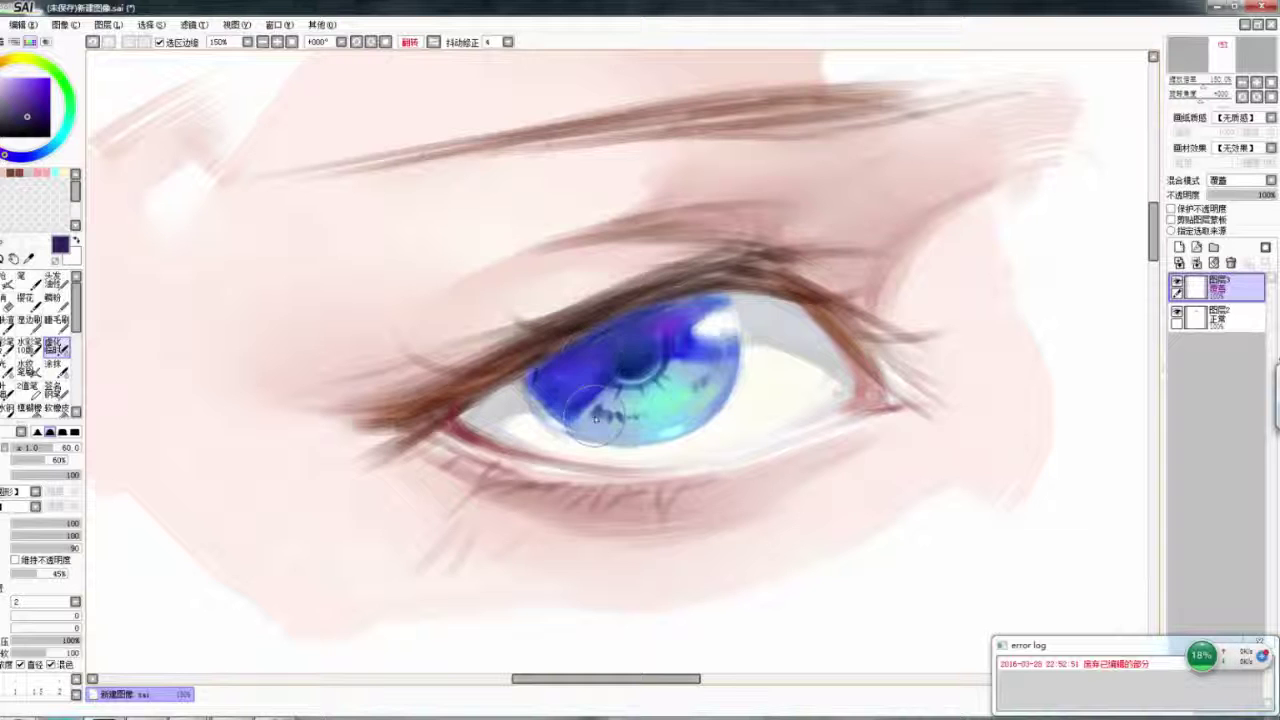
key(h)
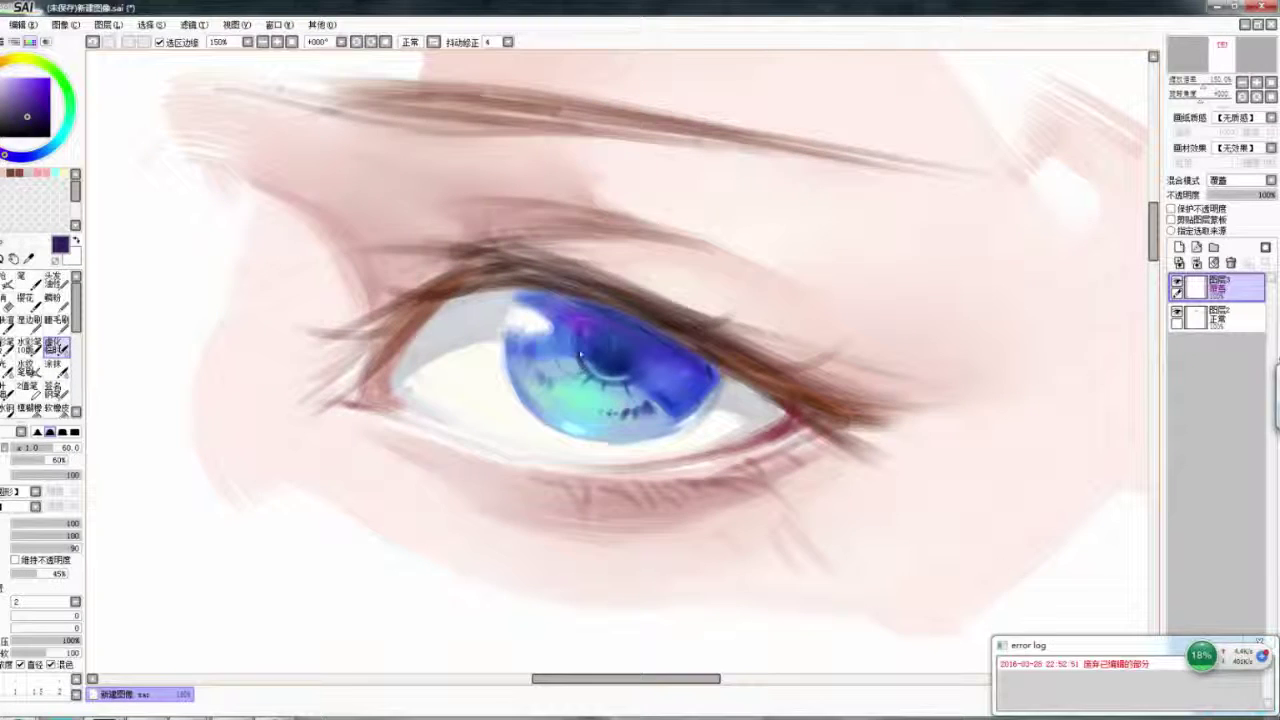
- Choose a dark navy blue and airbrush it over the pupil and upper iris on the 覆盖 layer
key(h)
scroll(676, 312, down, 5)
scroll(676, 312, up, 4)
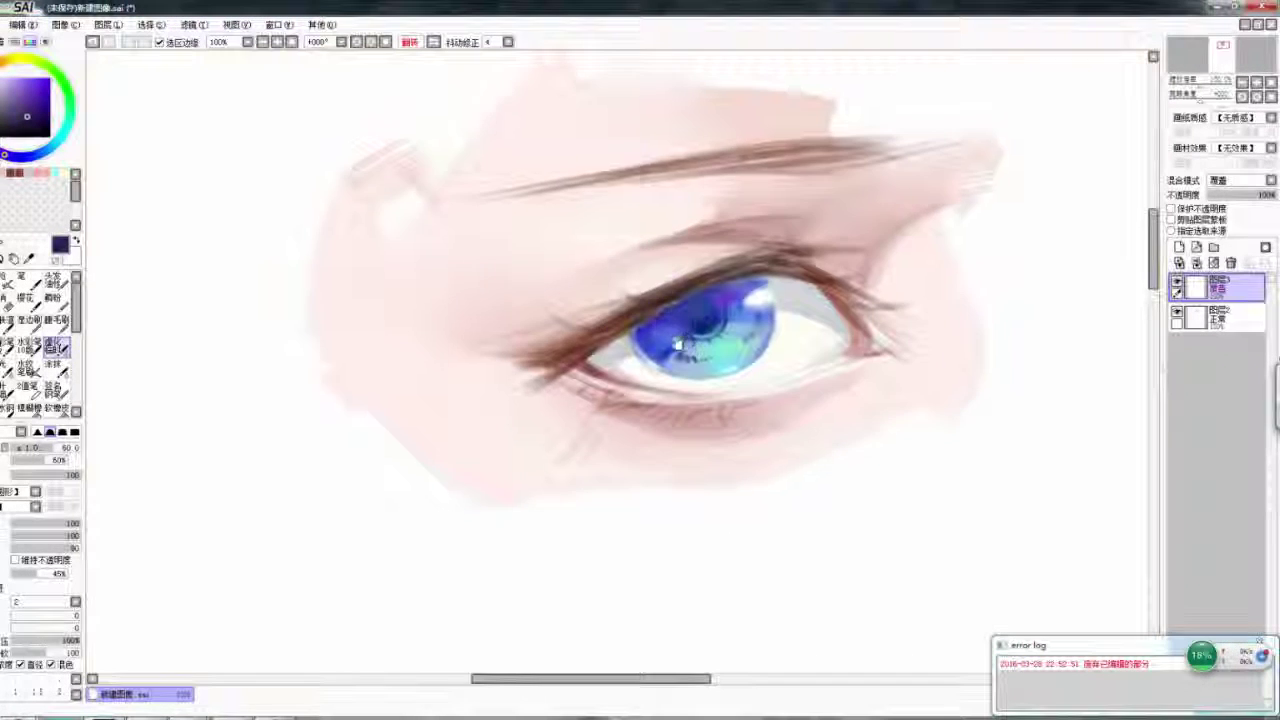
alt+click(660, 332)
key(n)
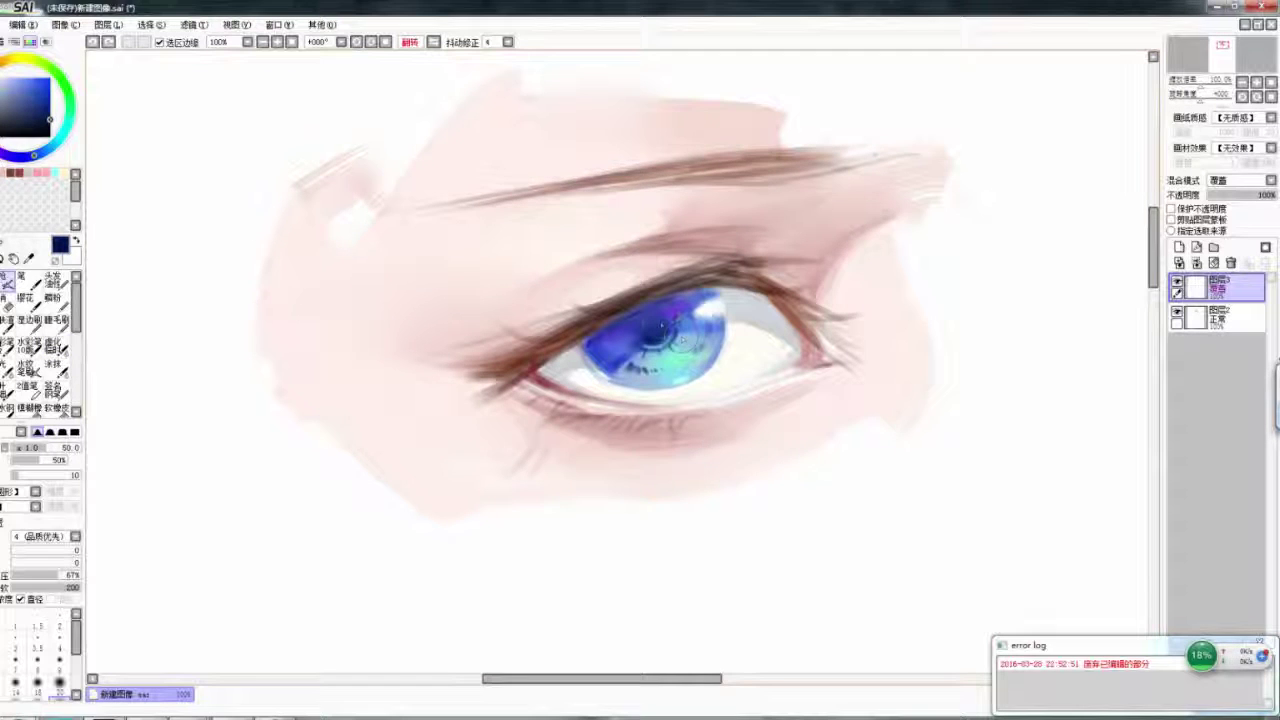
key(h)
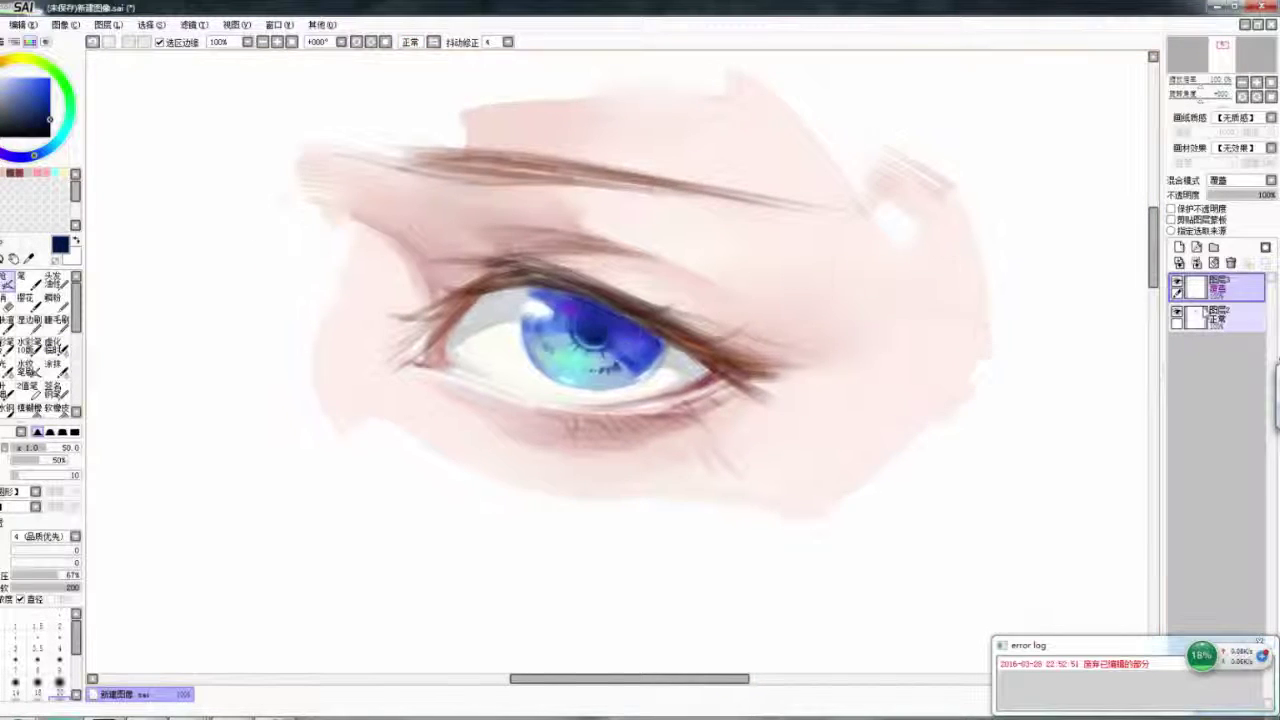
- Merge the 覆盖 layer into the eye layer below and sharpen the white iris highlight with a hard eraser at size 10
key(ctrl+e)
key(h)
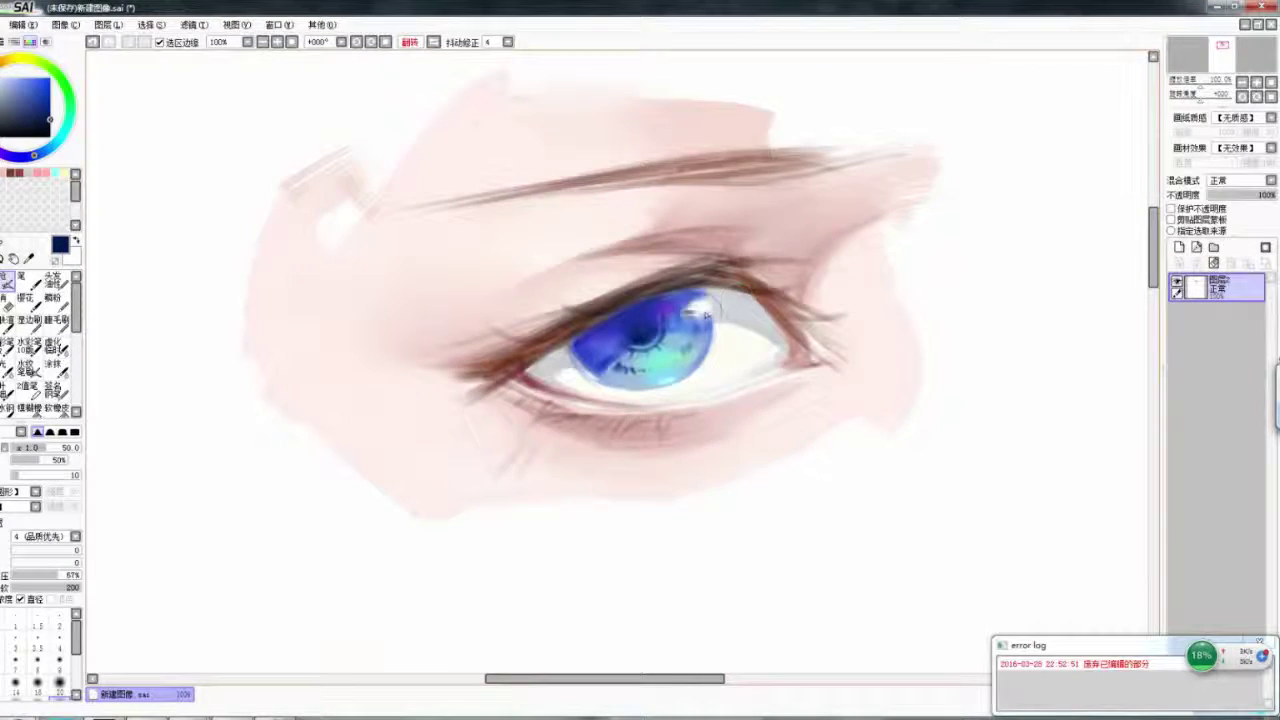
key(b)
key(bracketleft)
key(bracketleft)
key(bracketleft)
key(bracketleft)
key(bracketleft)
key(bracketleft)
key(bracketleft)
click(697, 308)
key(h)
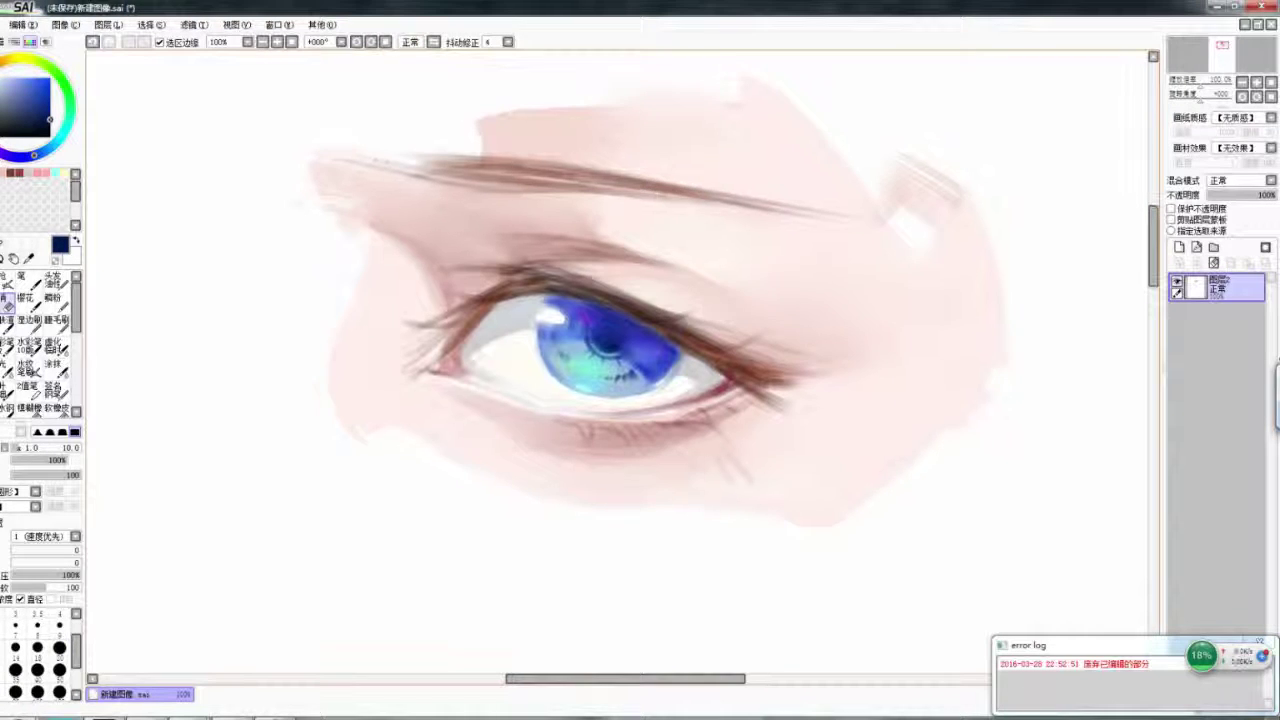
- Refine the edge of the iris highlight with violet and bright blue strokes using the size 4 pen
key(n)
alt+click(560, 310)
key(bracketleft)
key(bracketleft)
key(bracketleft)
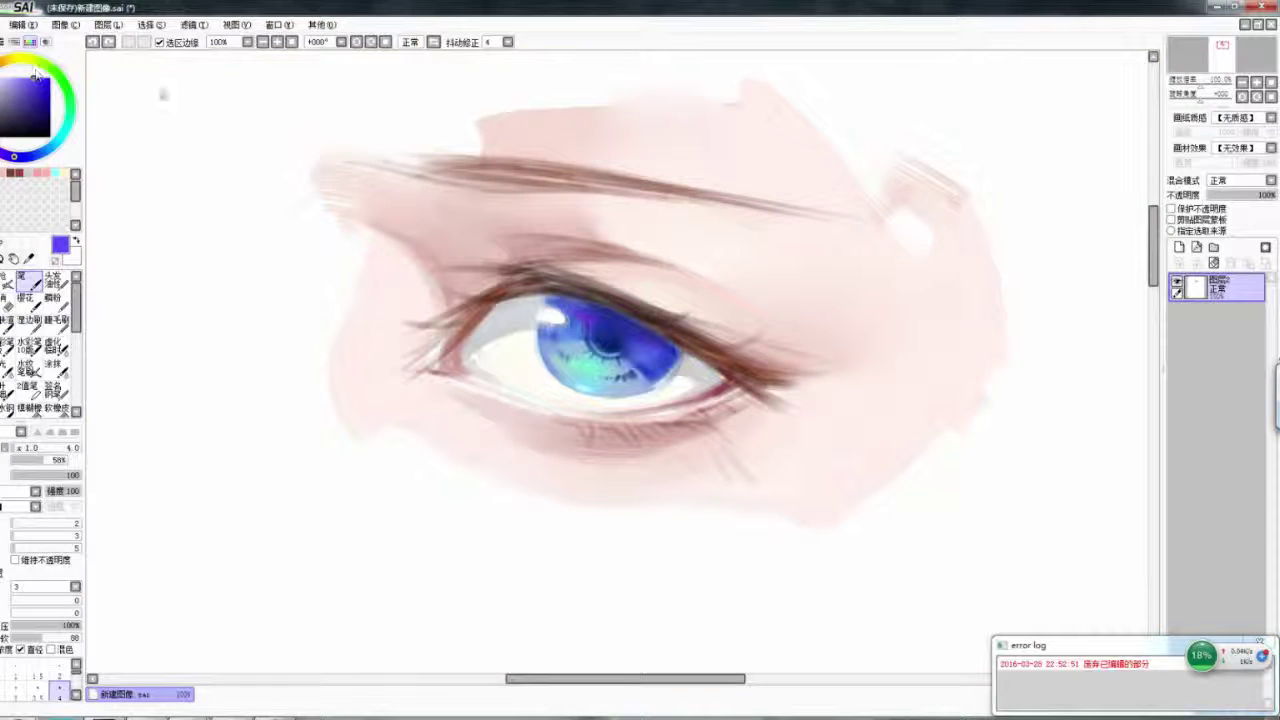
alt+click(650, 350)
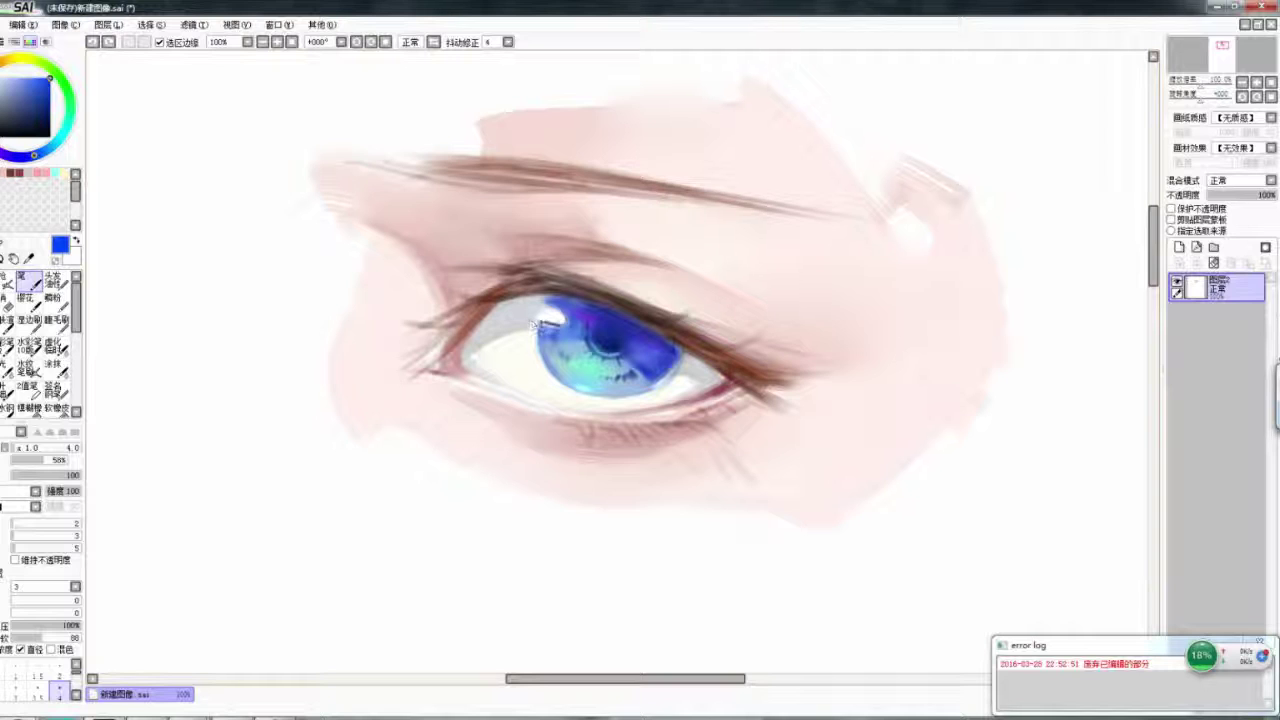
- Add bright green and sampled blue touches around the white highlight on the upper iris
click(70, 112)
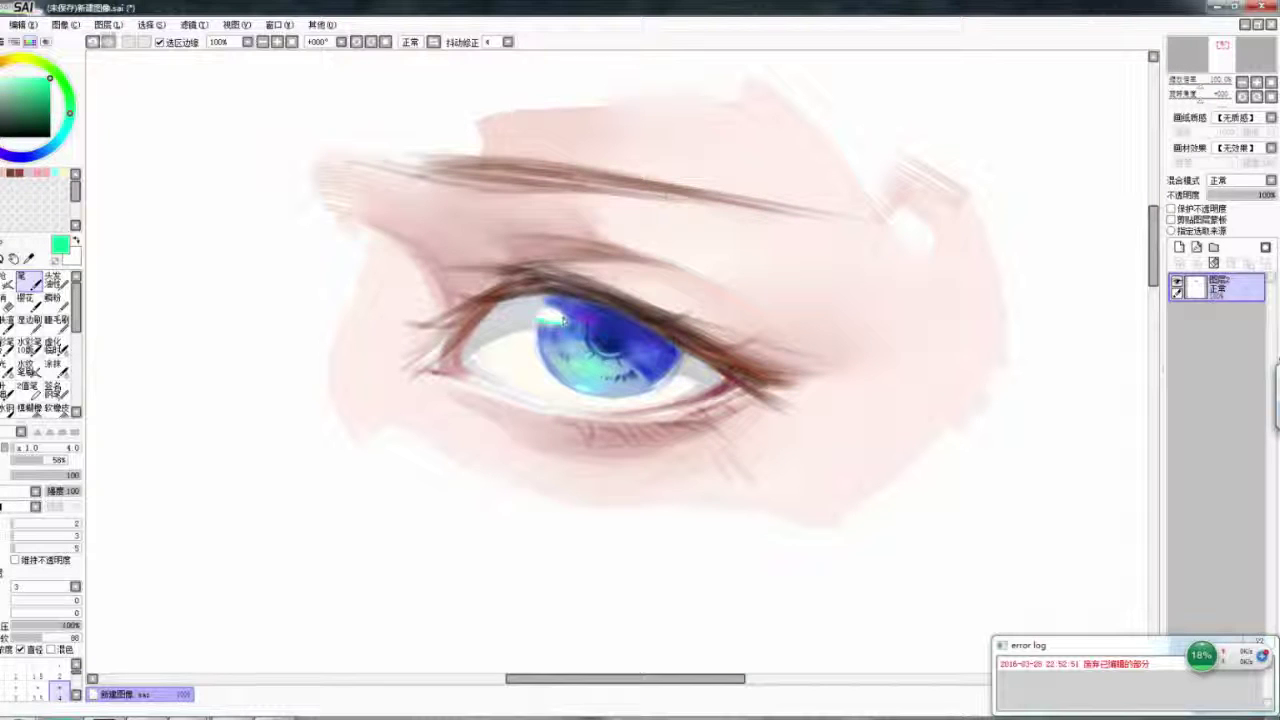
key(h)
alt+click(692, 325)
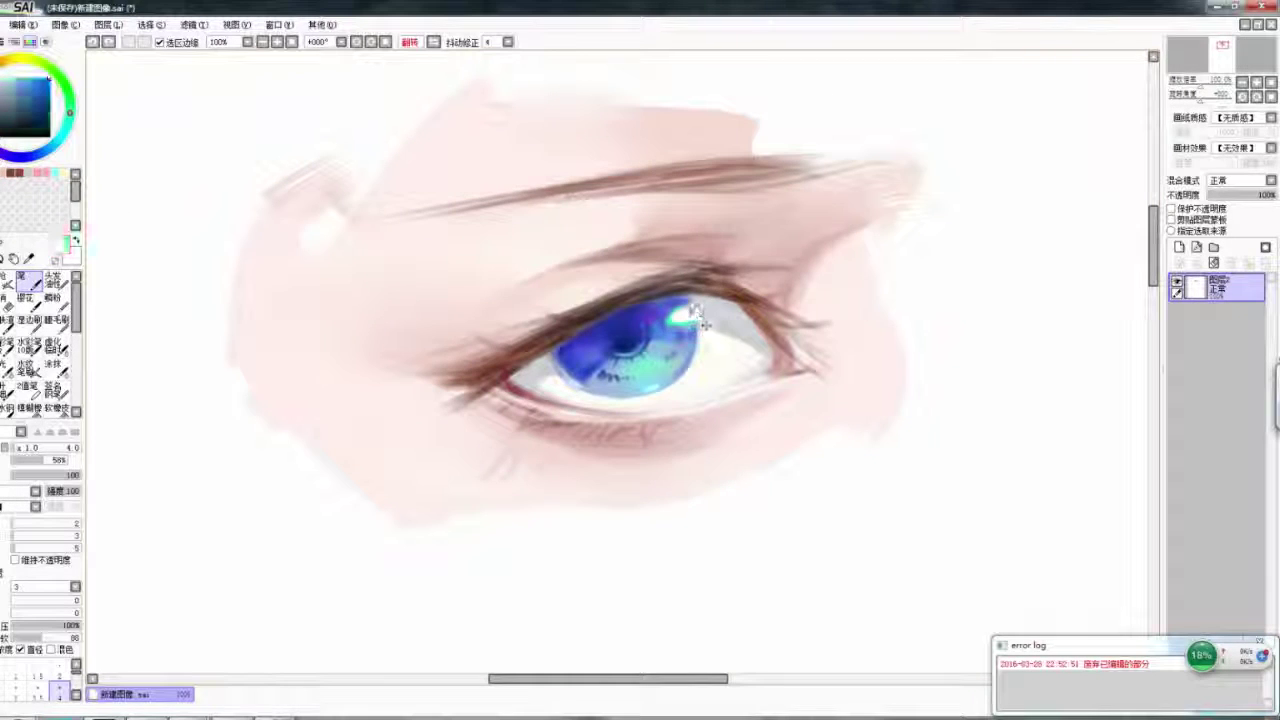
key(h)
key(h)
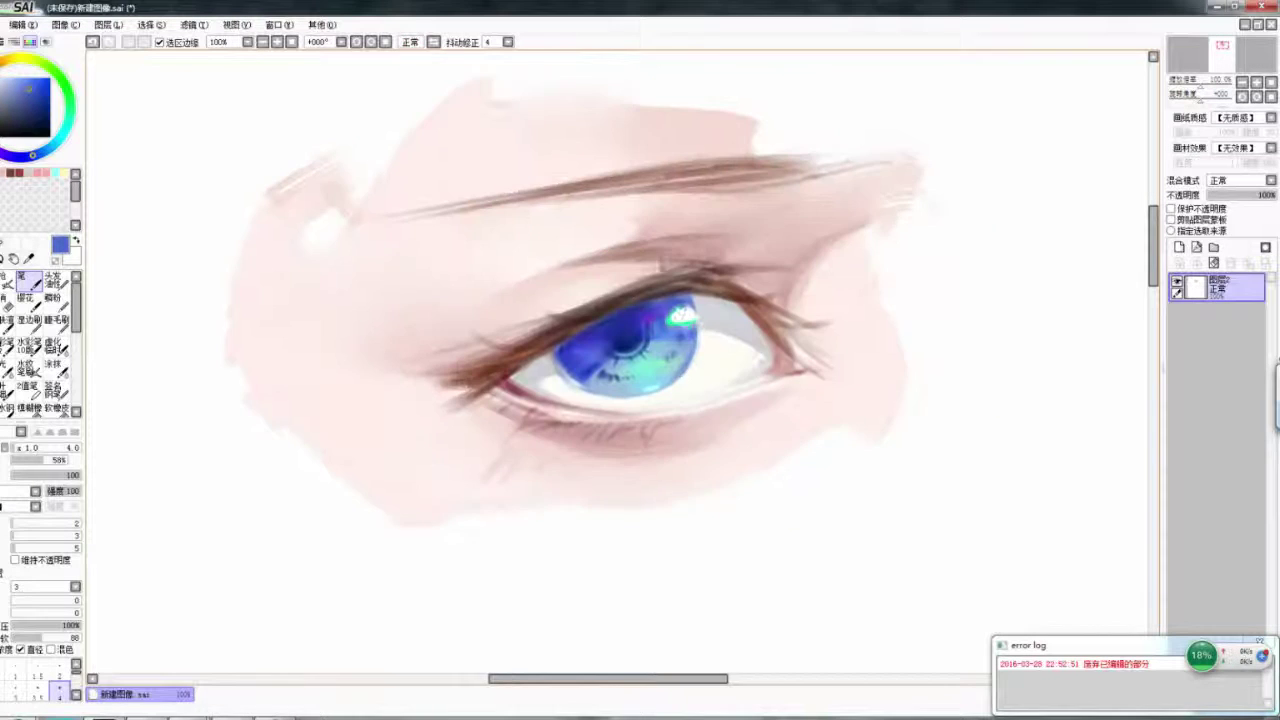
alt+click(678, 328)
click(677, 324)
alt+click(677, 322)
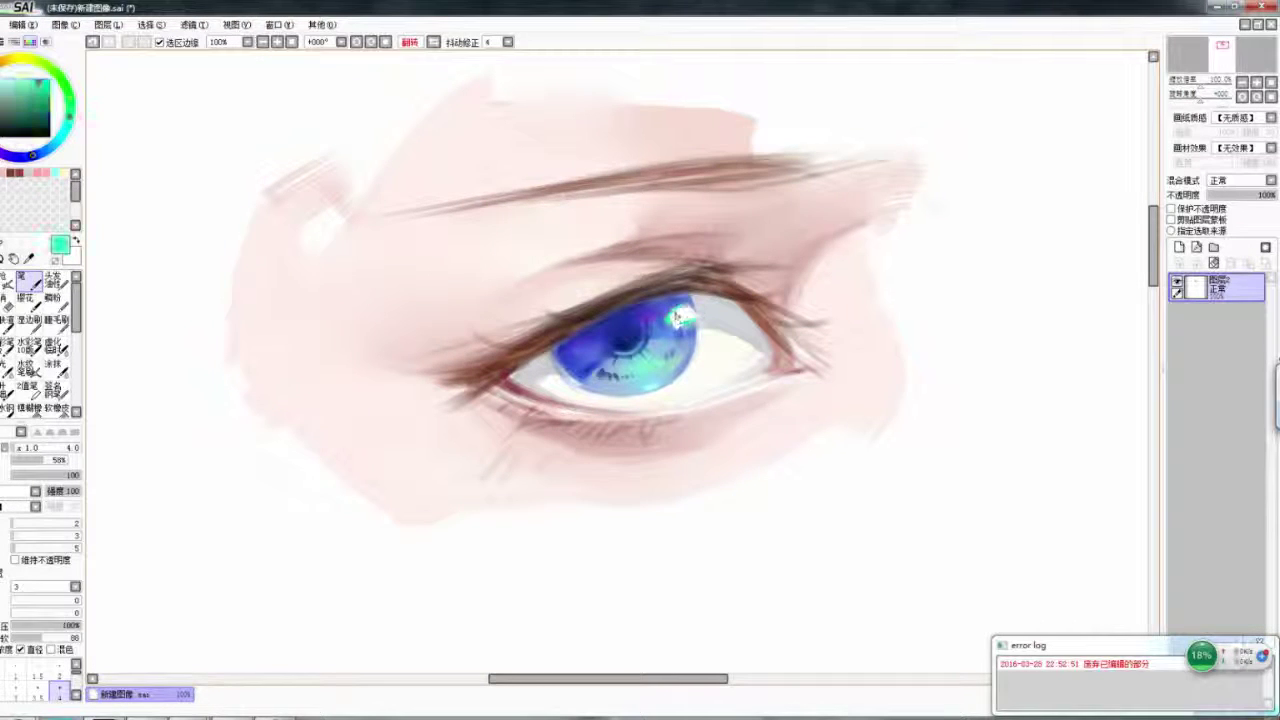
- Soften the highlight's edges with the size 16 blending brush and add more bright green accents around it
key(b)
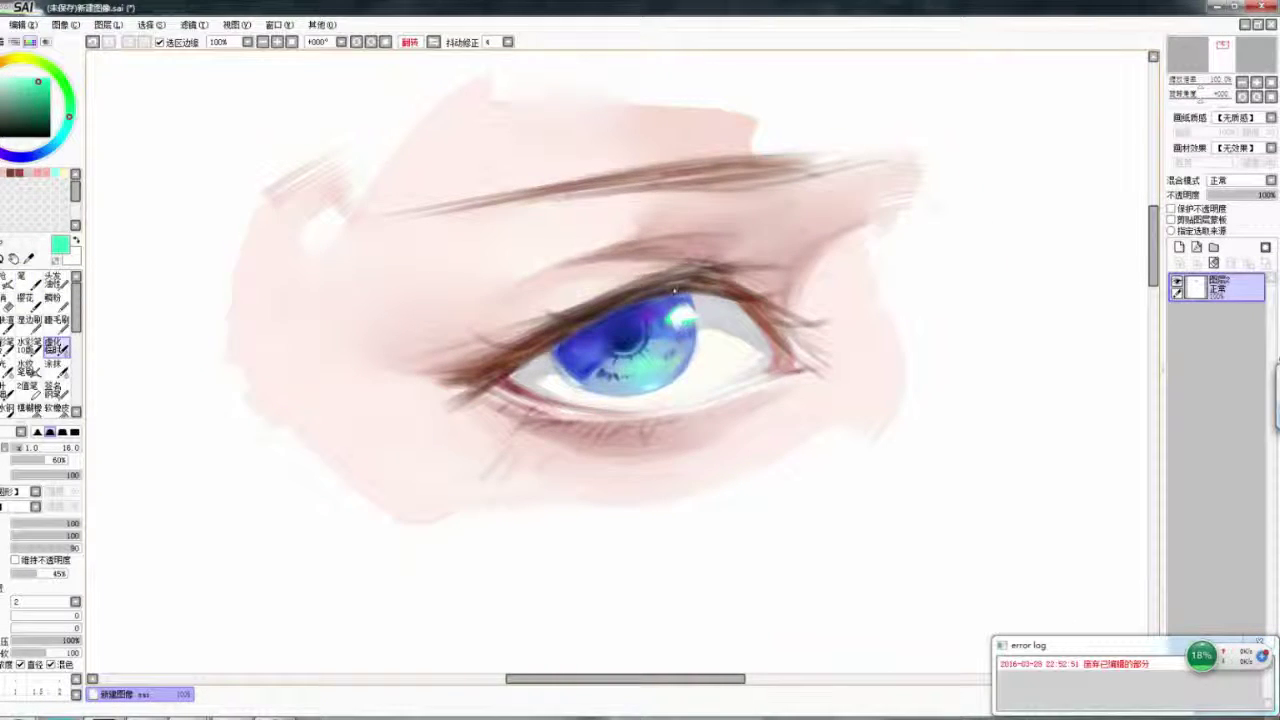
key(h)
key(n)
click(565, 328)
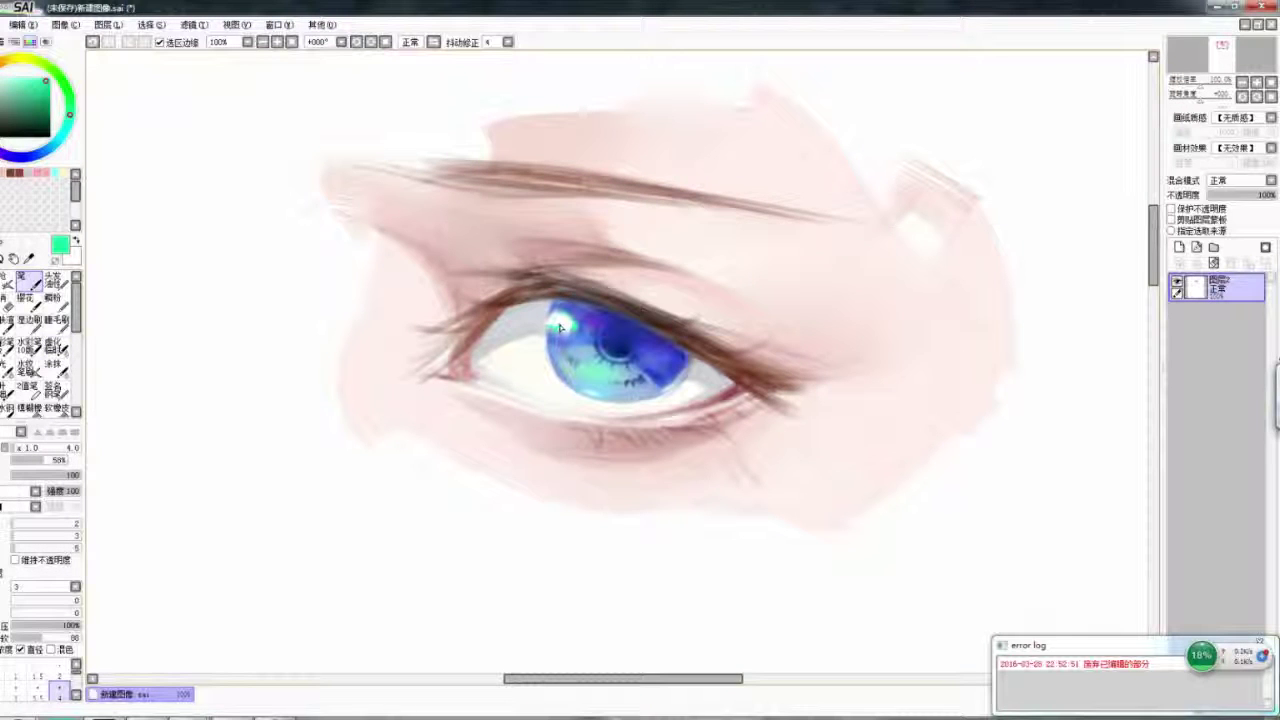
key(h)
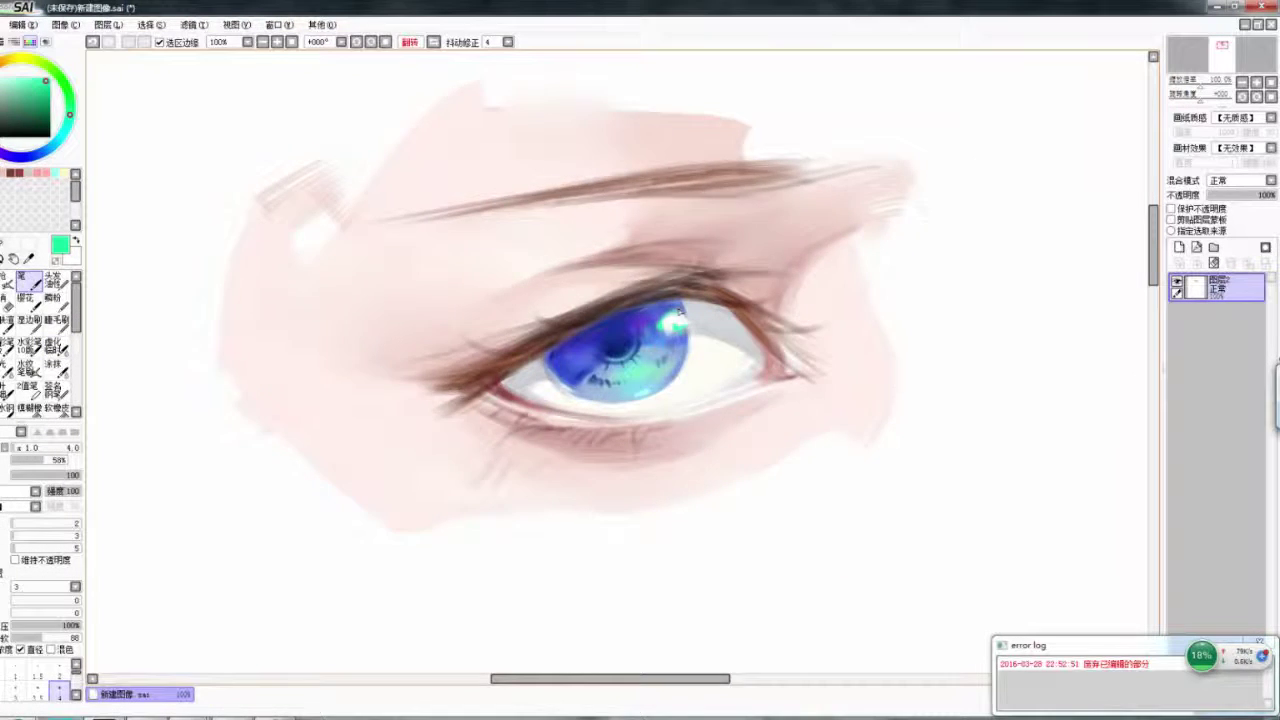
key(h)
key(h)
key(h)
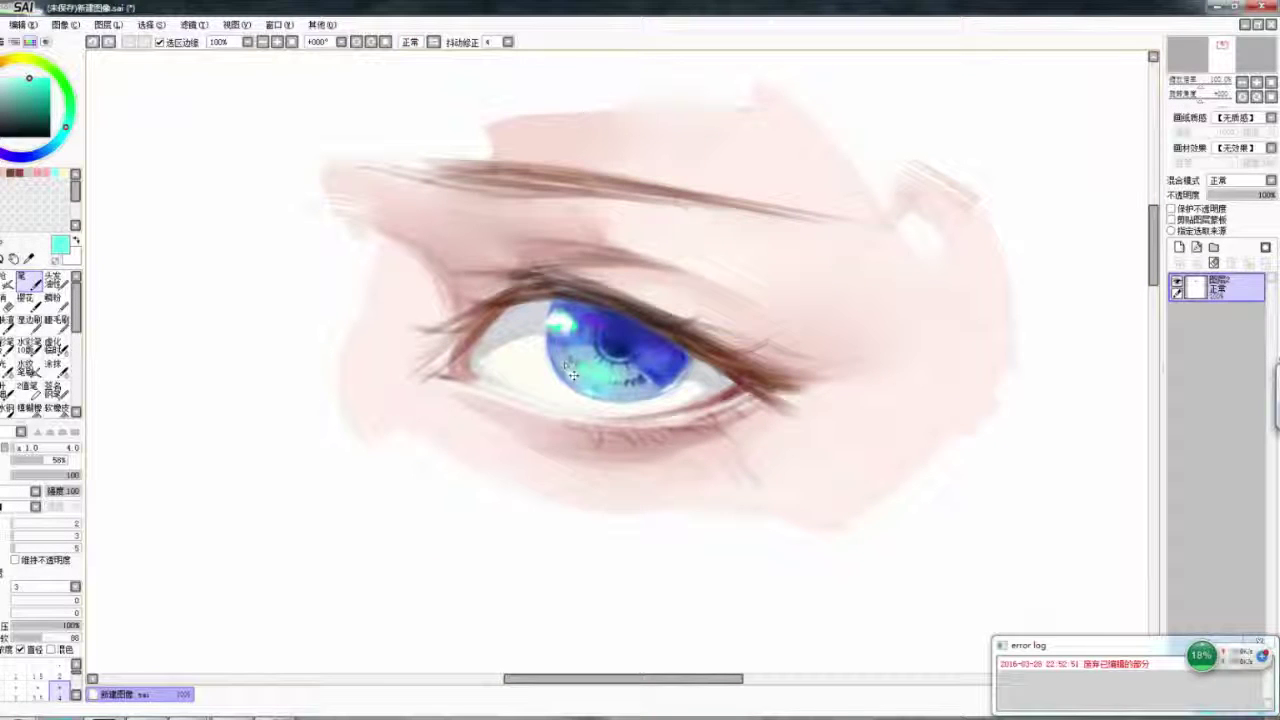
- Paint thin radial streaks around the pupil through the lower iris using sampled steel blue and dark navy
key(h)
alt+click(614, 370)
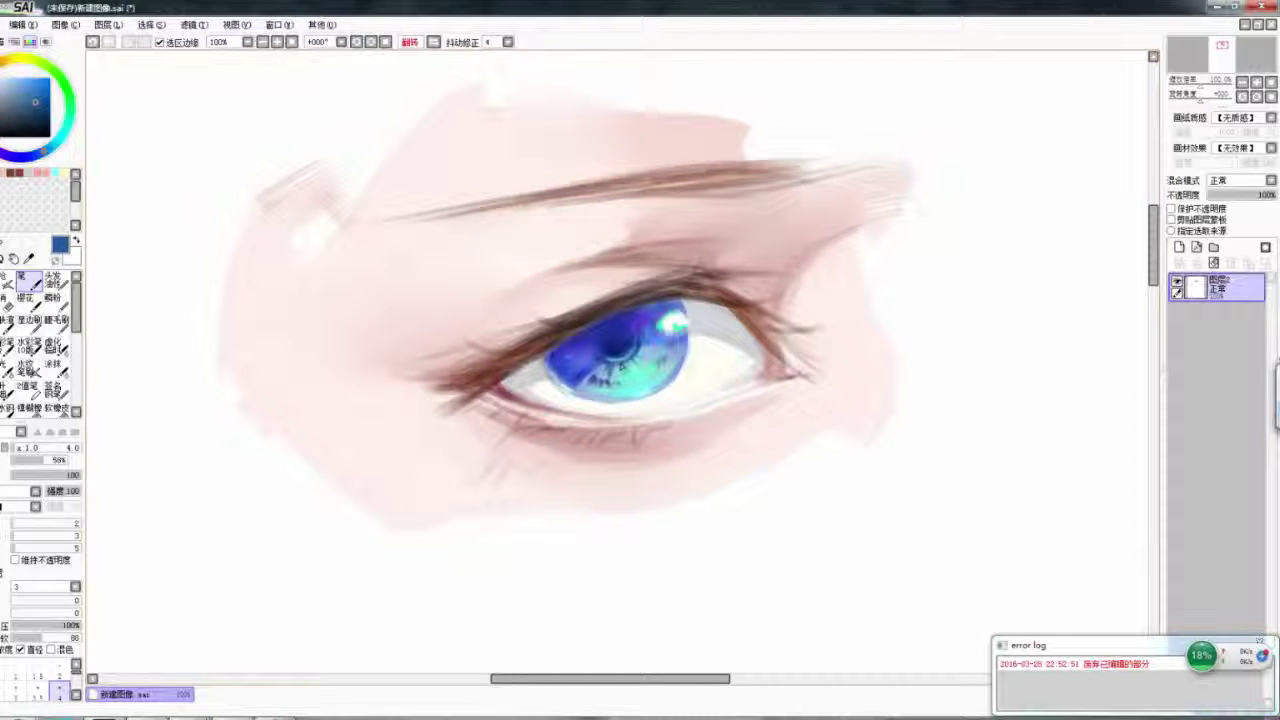
key(h)
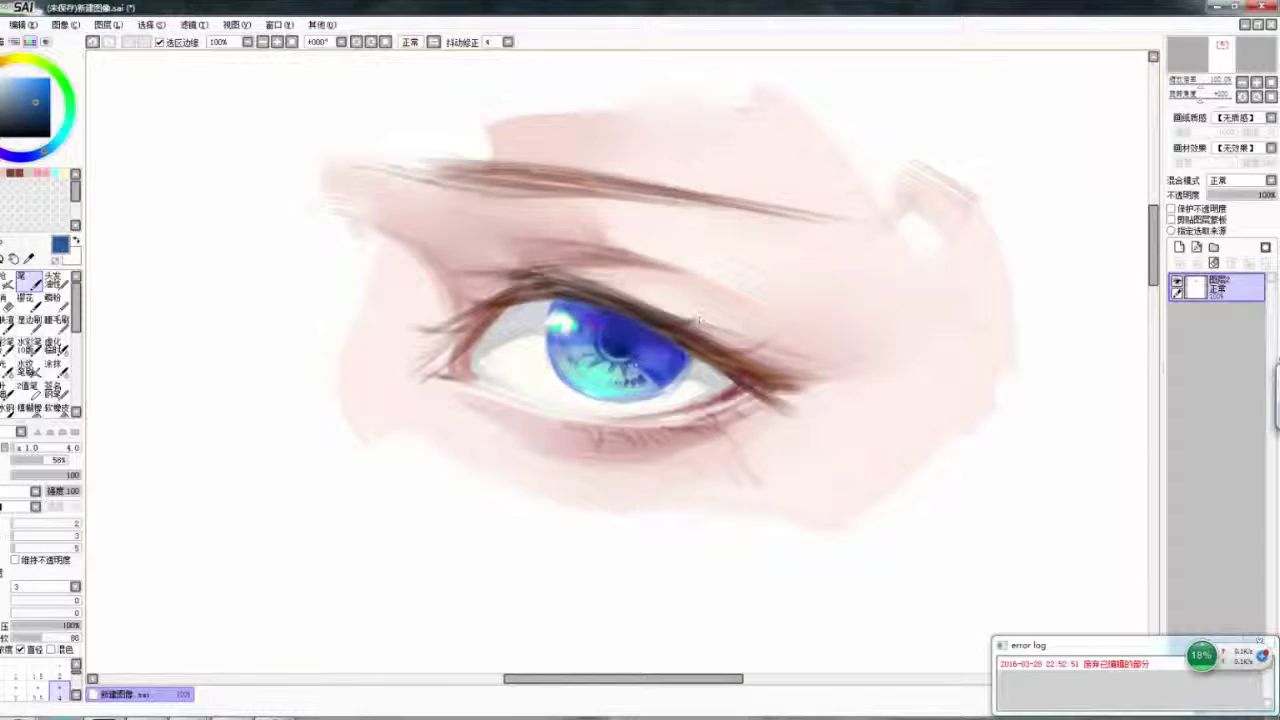
alt+click(622, 362)
key(h)
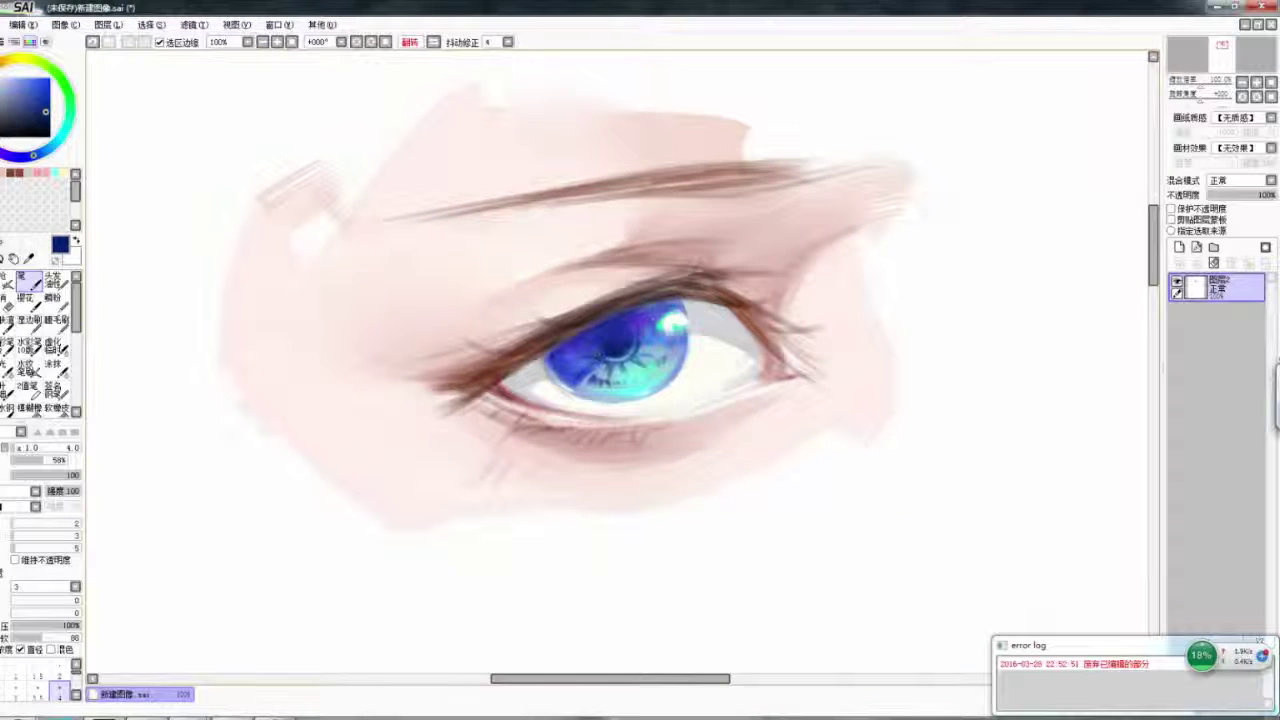
key(h)
click(50, 96)
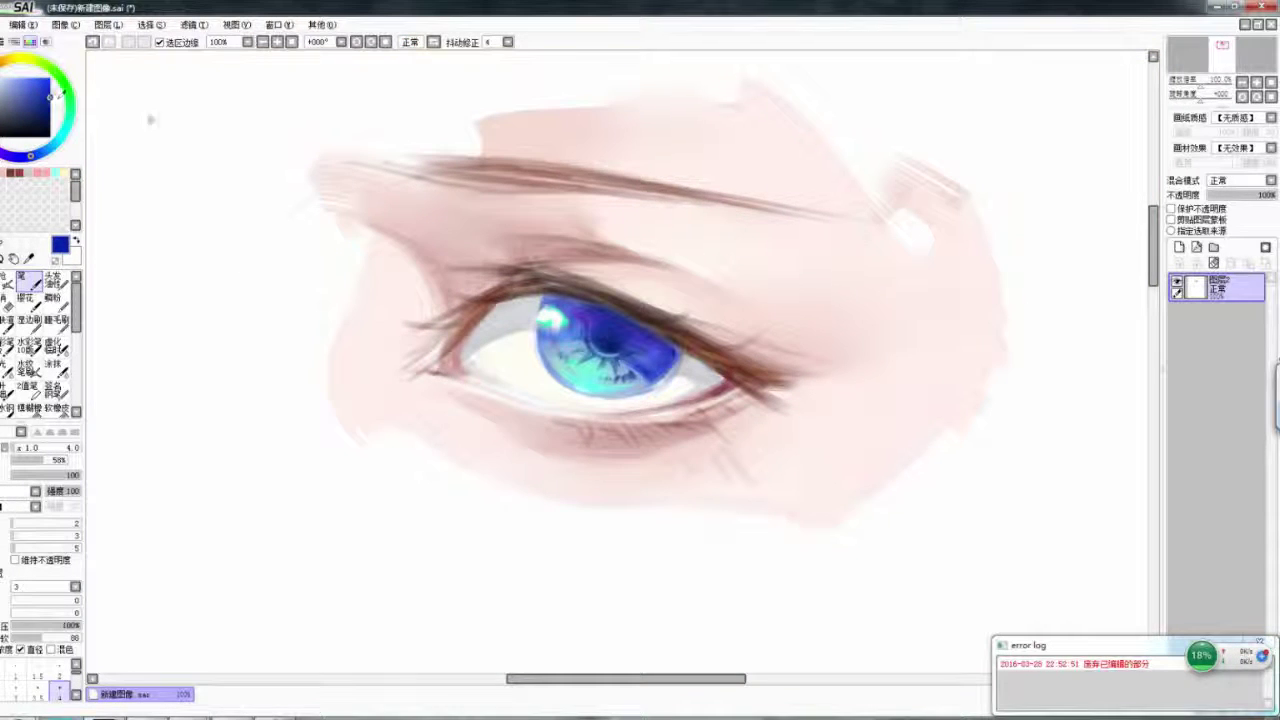
- Dot small pale mint and pale yellow sparkles onto the iris, undoing the unwanted stroke
key(h)
alt+click(680, 330)
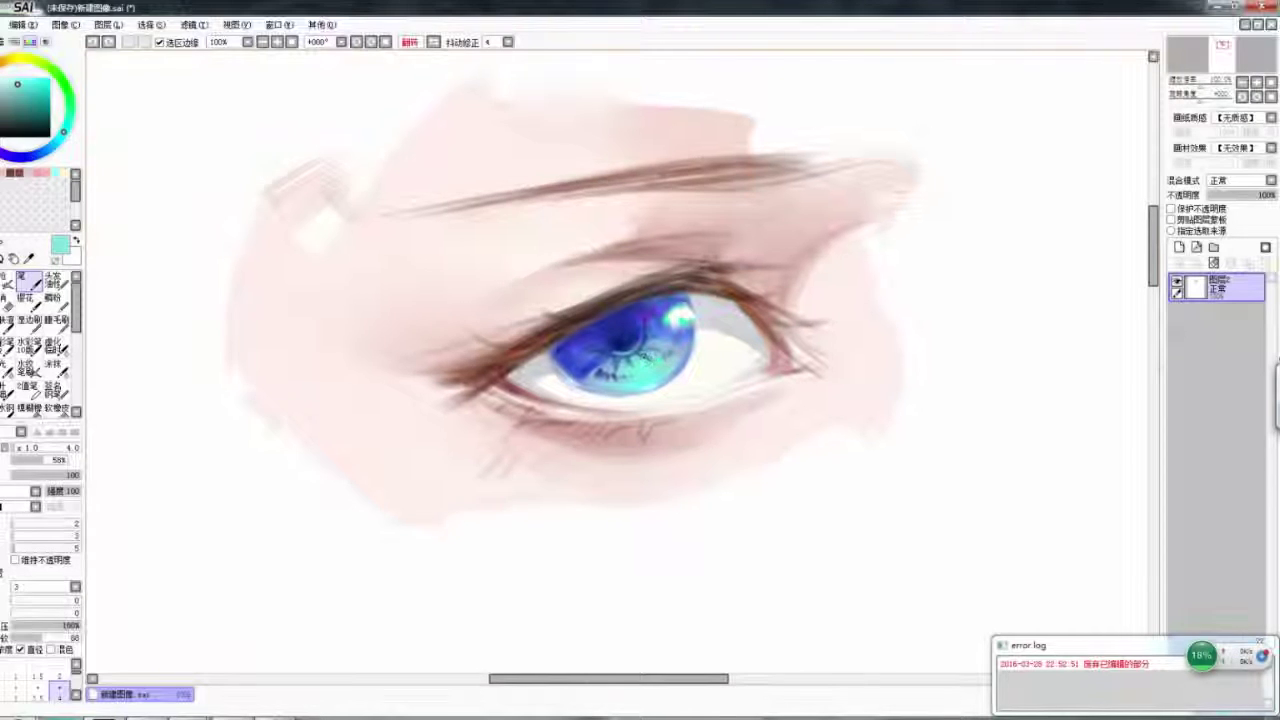
drag(22, 80, 27, 58)
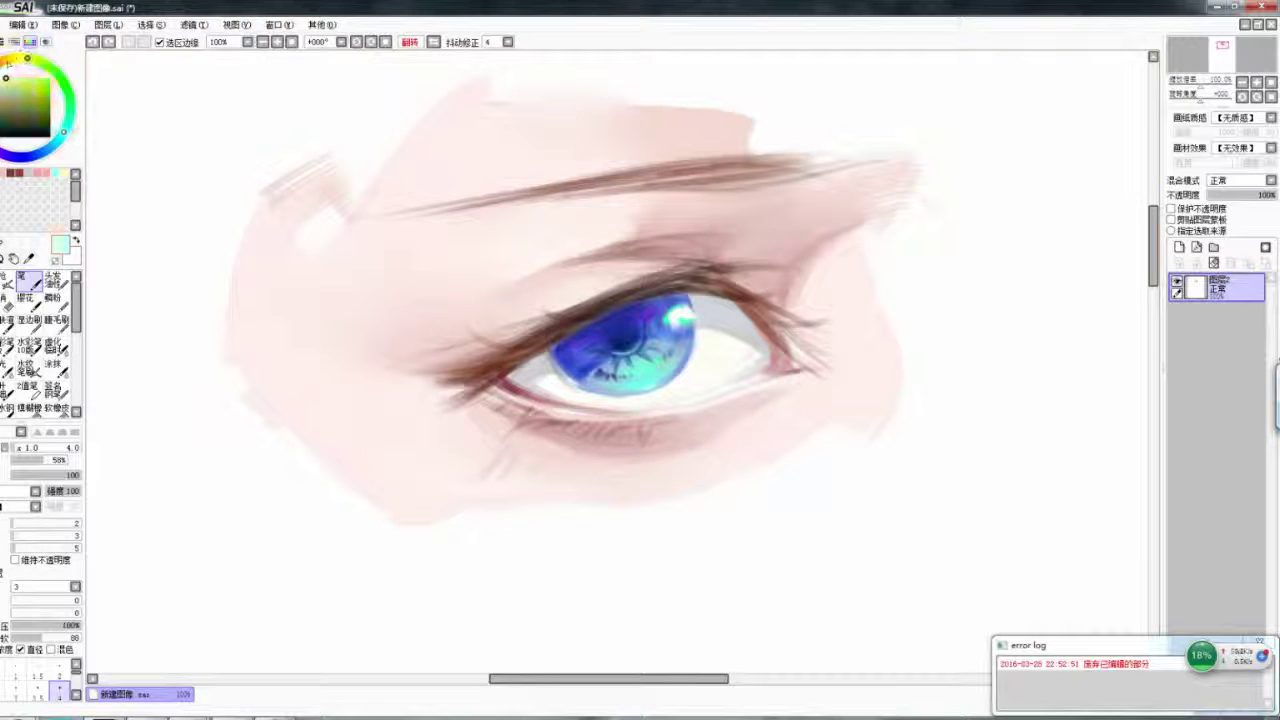
key(h)
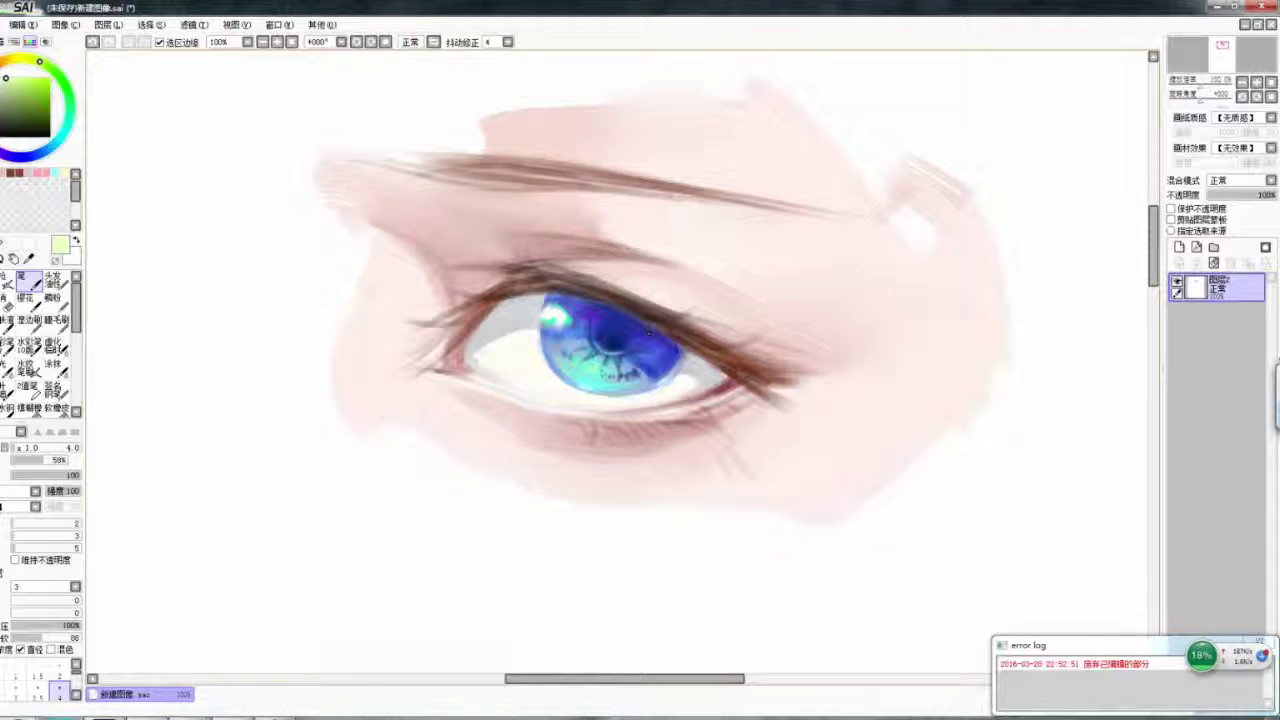
key(ctrl+z)
click(14, 58)
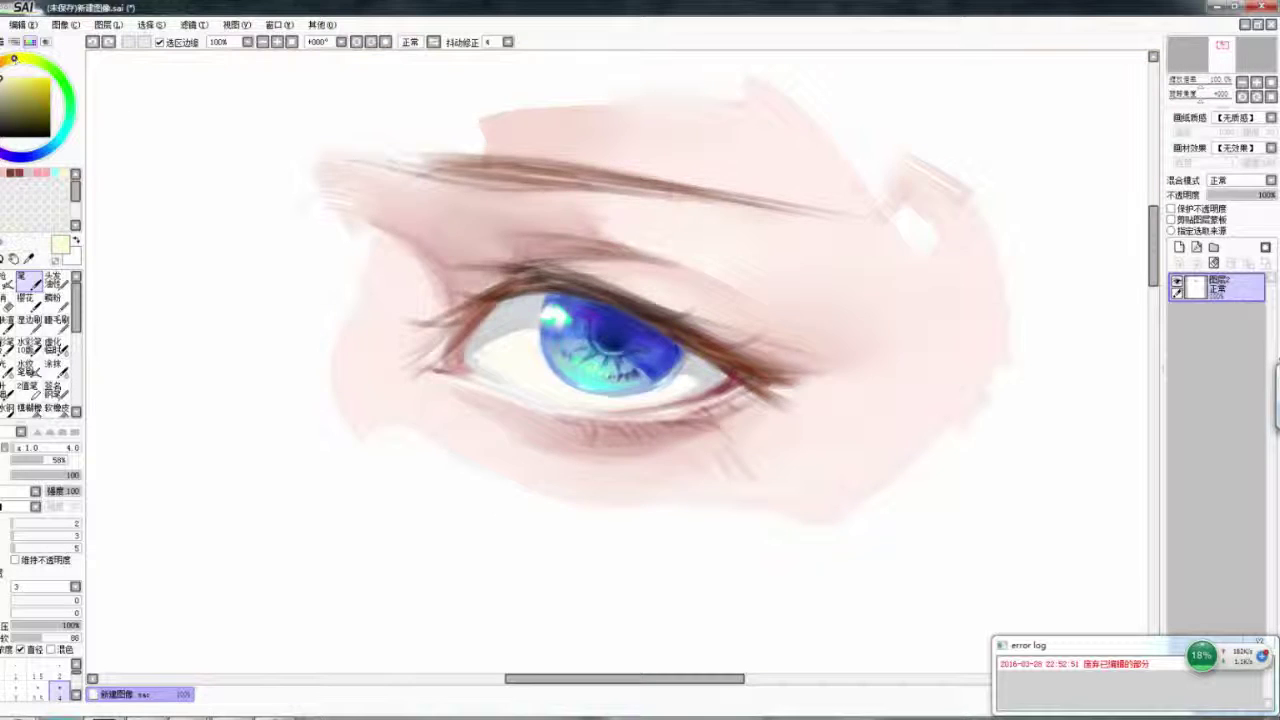
- Choose a light pinkish violet and dot small accents over the lower iris
key(h)
key(h)
click(13, 130)
key(h)
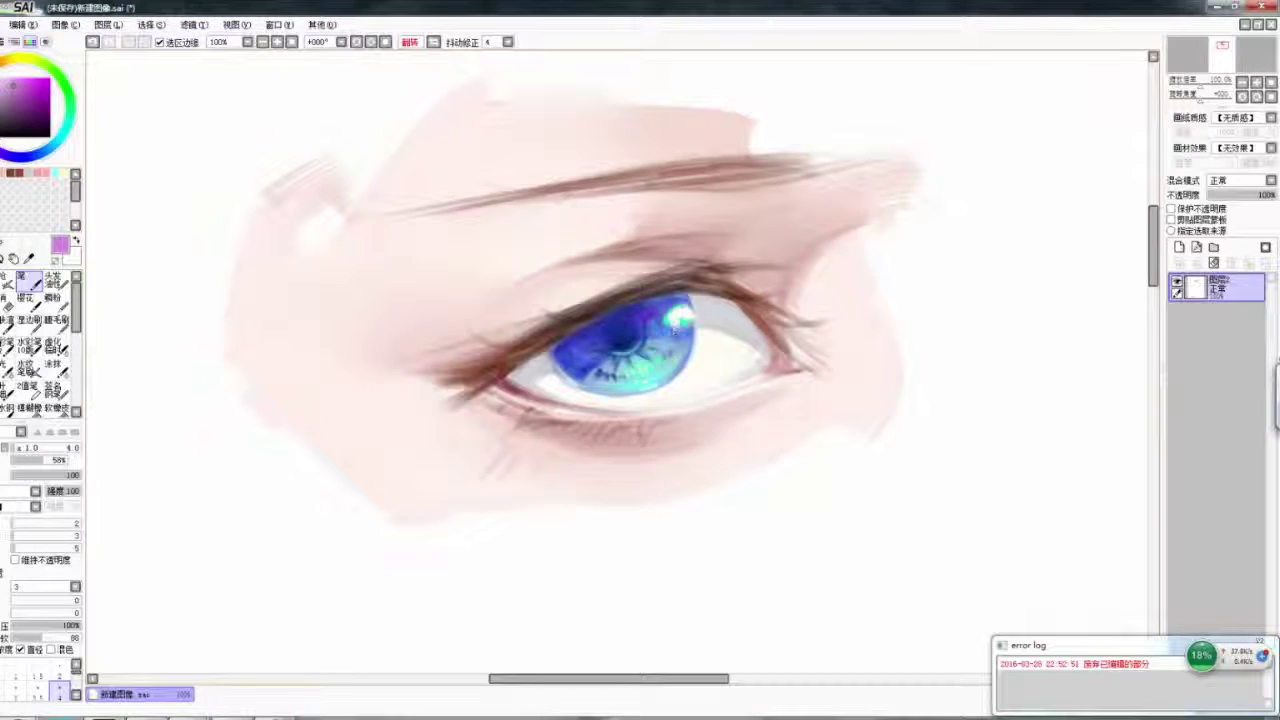
click(597, 378)
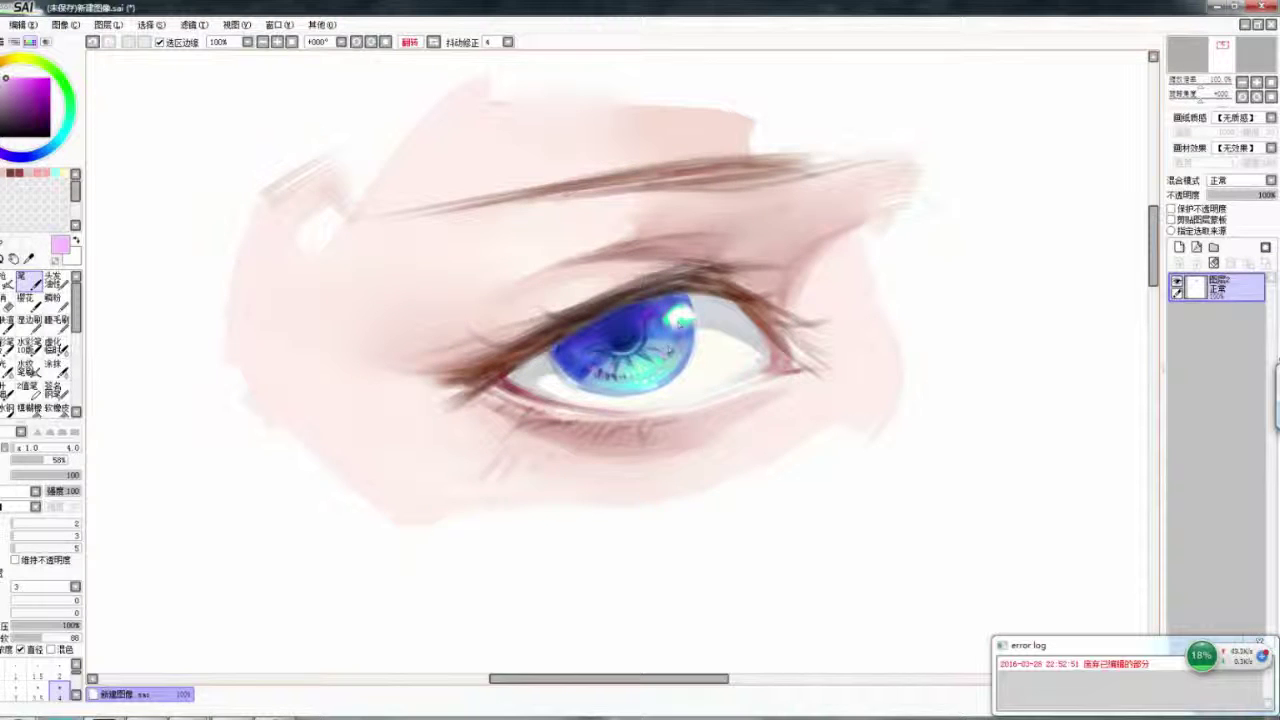
key(h)
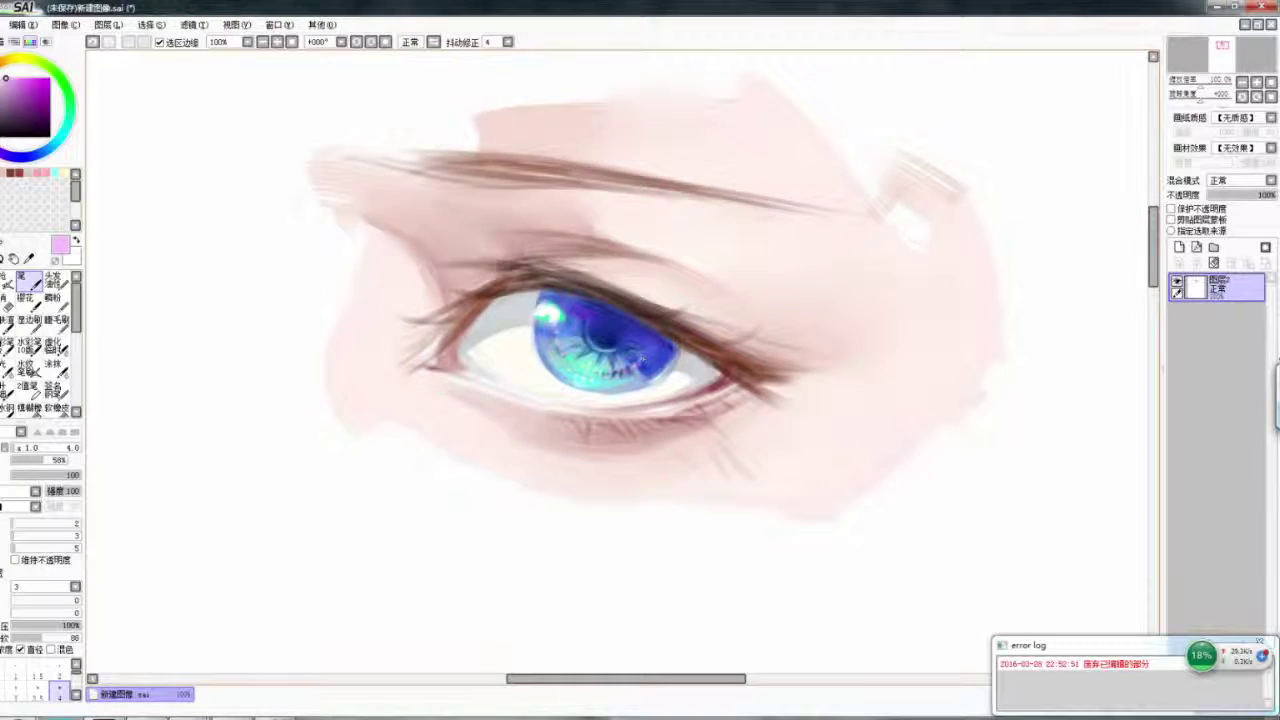
key(h)
- Add white reflection strokes beside the iris highlight and trim their shape with sampled violet-blue
alt+click(680, 306)
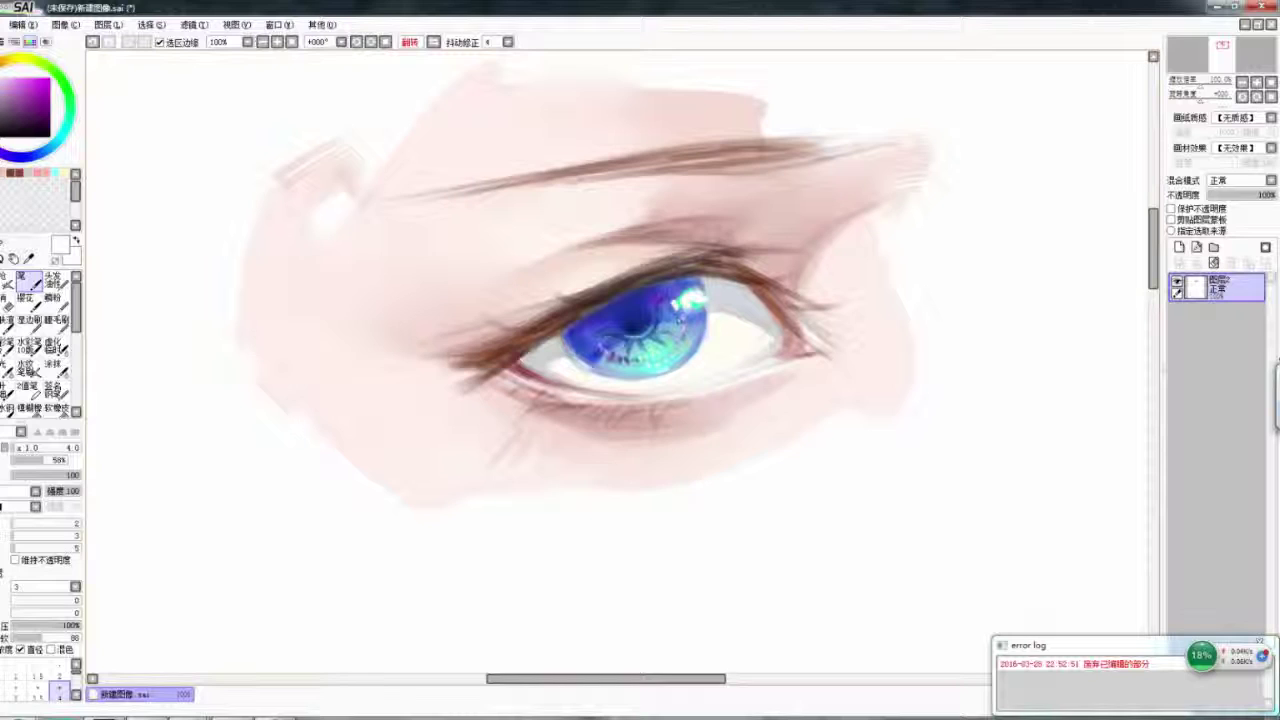
key(h)
alt+click(562, 297)
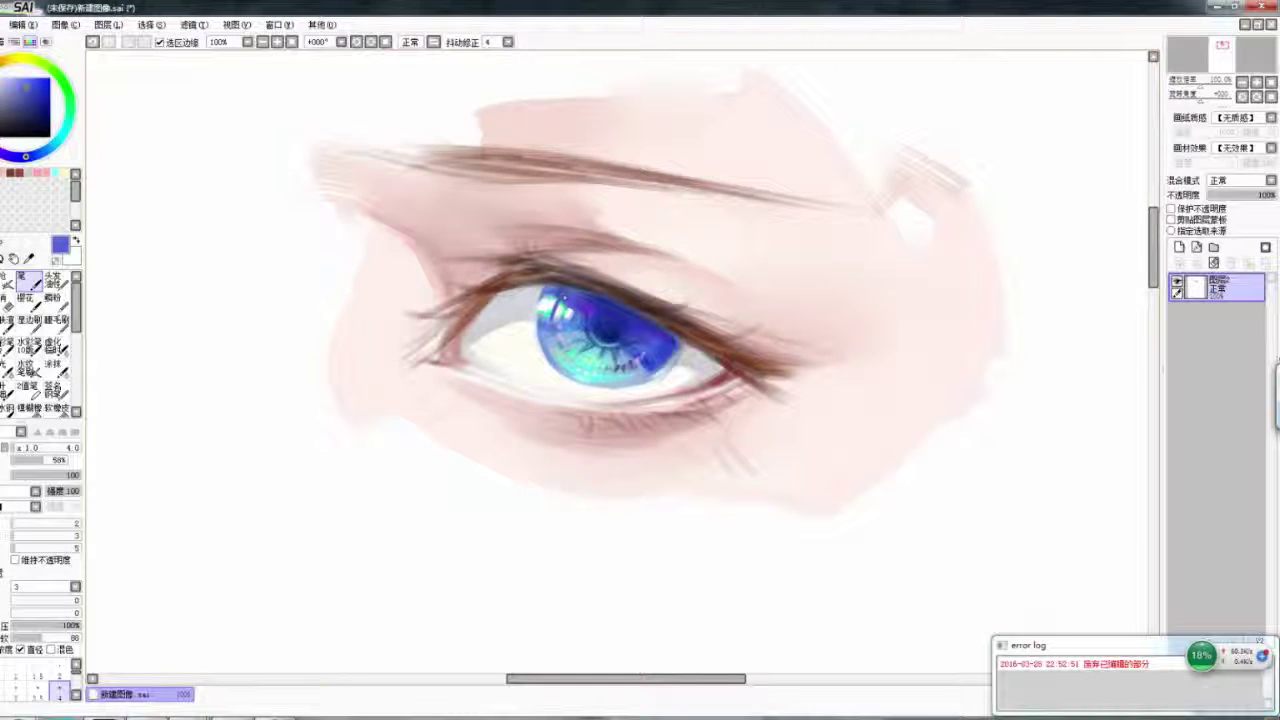
key(h)
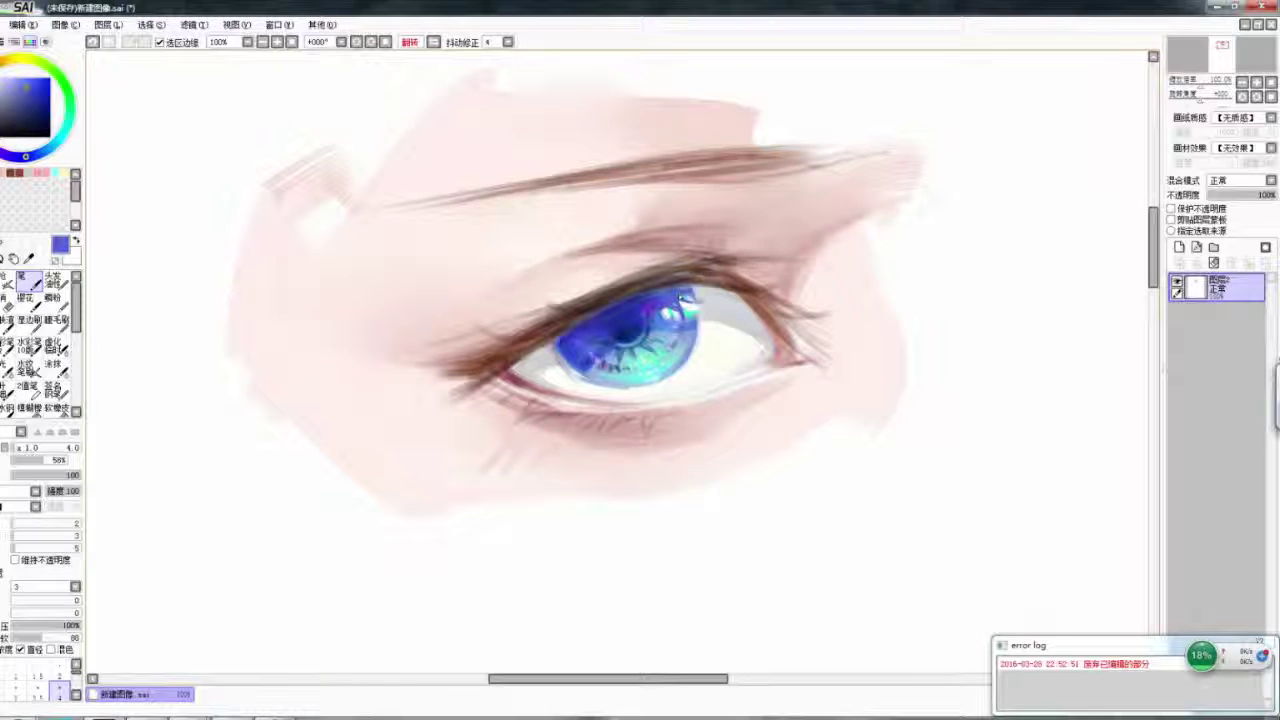
key(h)
key(h)
key(h)
- Shade the white of the eye with light grey and sampled grey-blue strokes on both sides of the iris
click(508, 330)
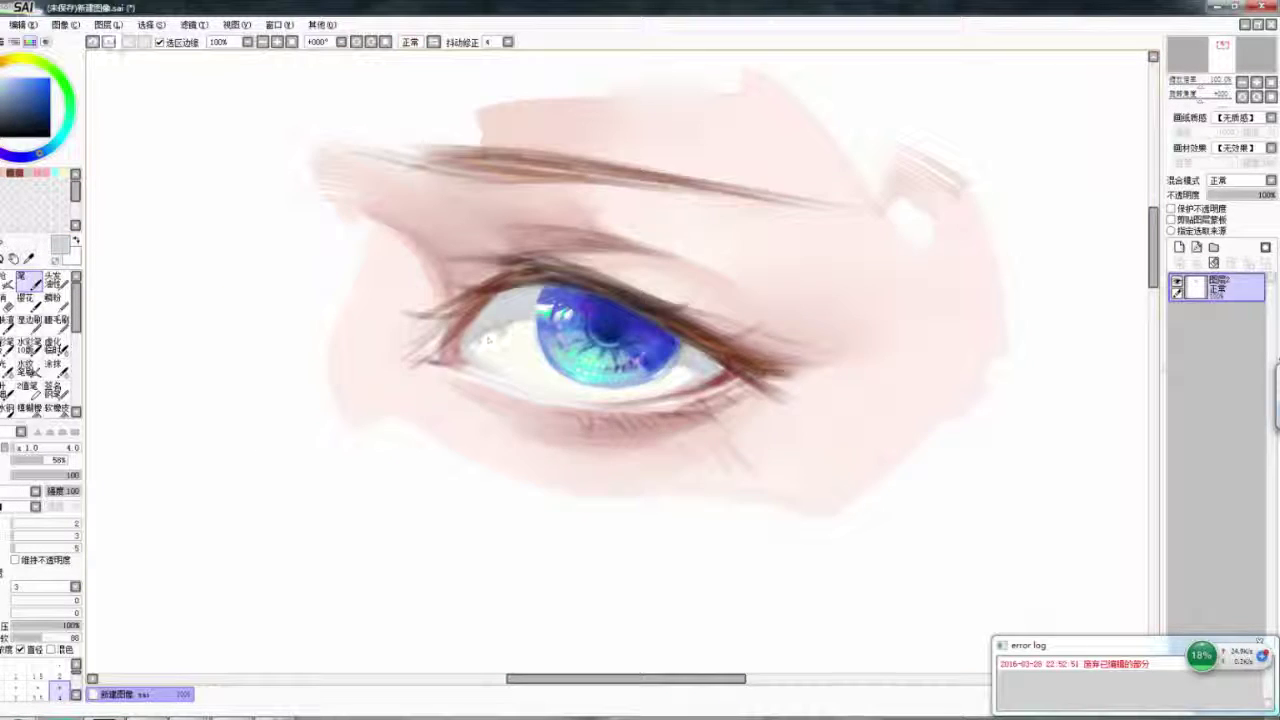
key(h)
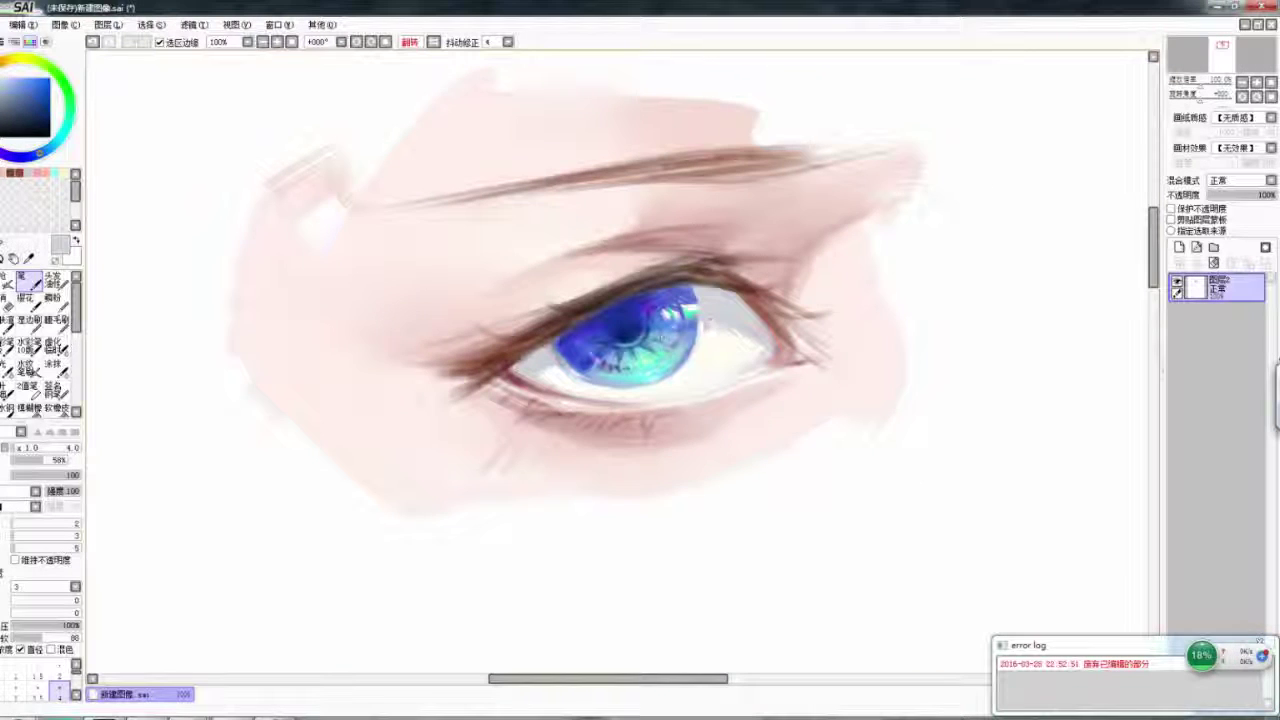
alt+click(588, 366)
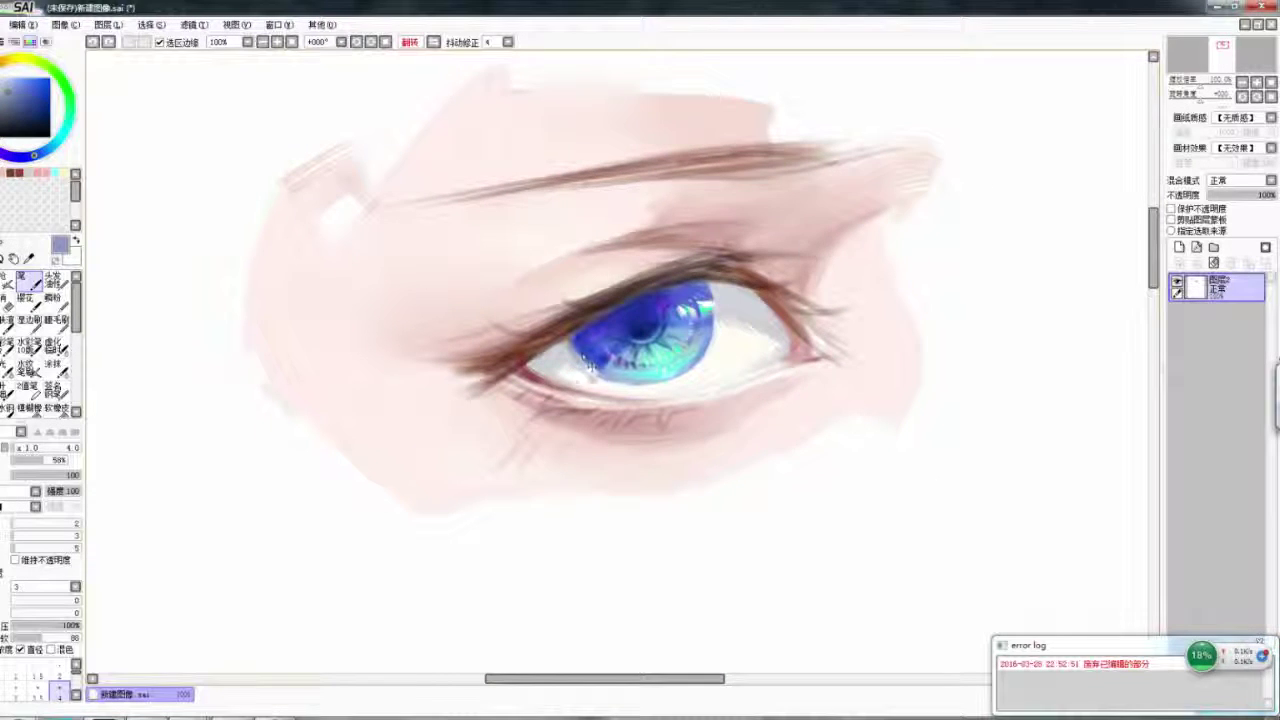
- Strengthen the iris's outer lower edge with sampled deep blue and touch up the rim near the highlight with violet-blue
key(h)
alt+click(632, 356)
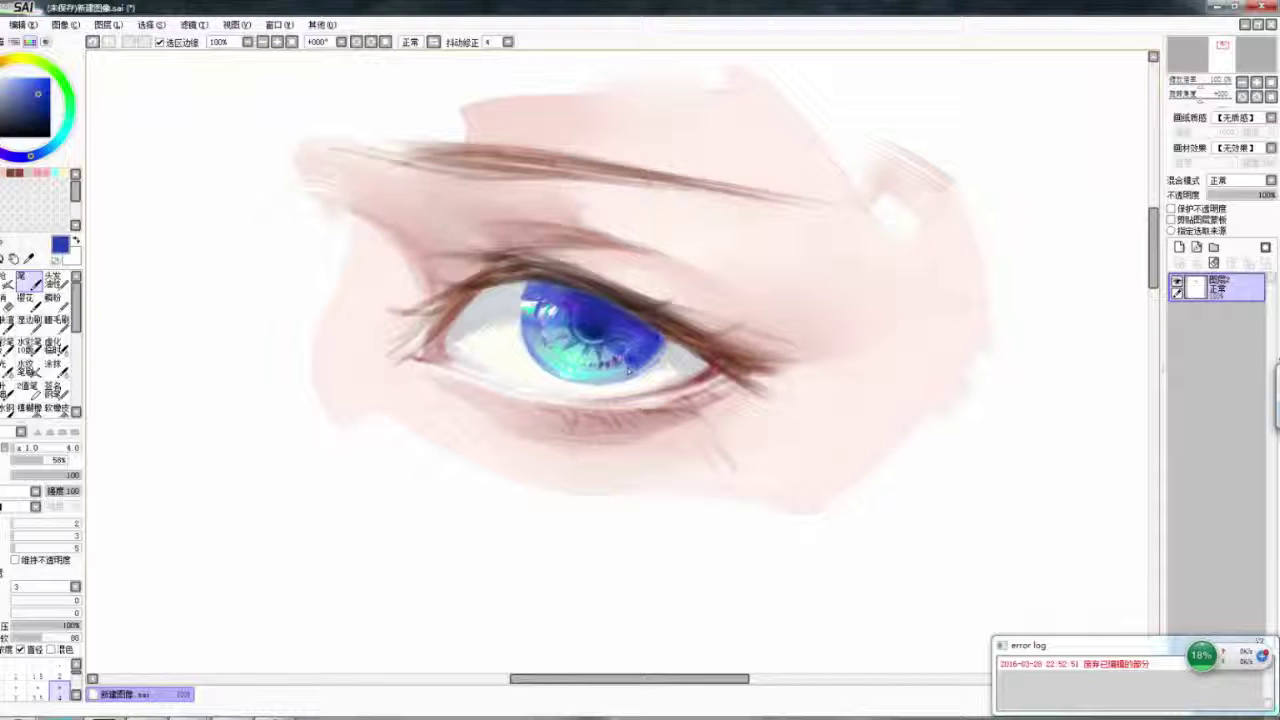
key(h)
alt+click(703, 289)
scroll(620, 360, down, 5)
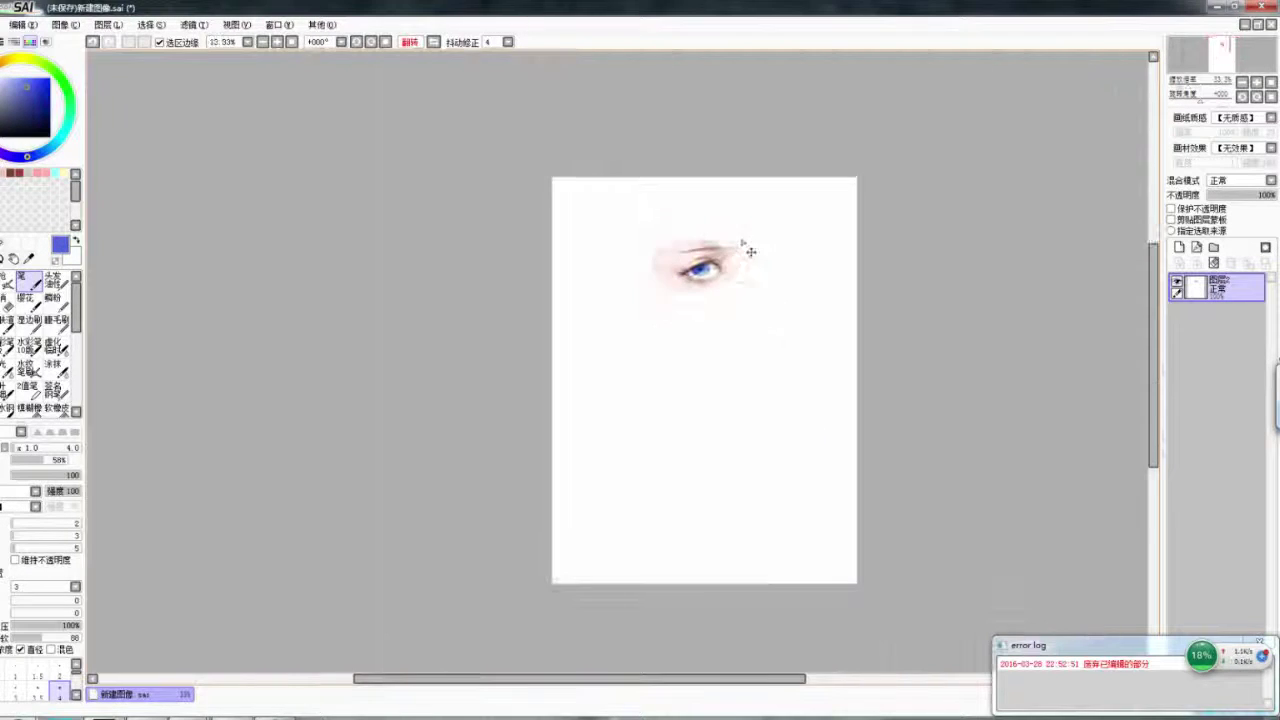
scroll(620, 360, up, 5)
- Soften the lower and outer iris edge with the blending brush at size 16
click(54, 347)
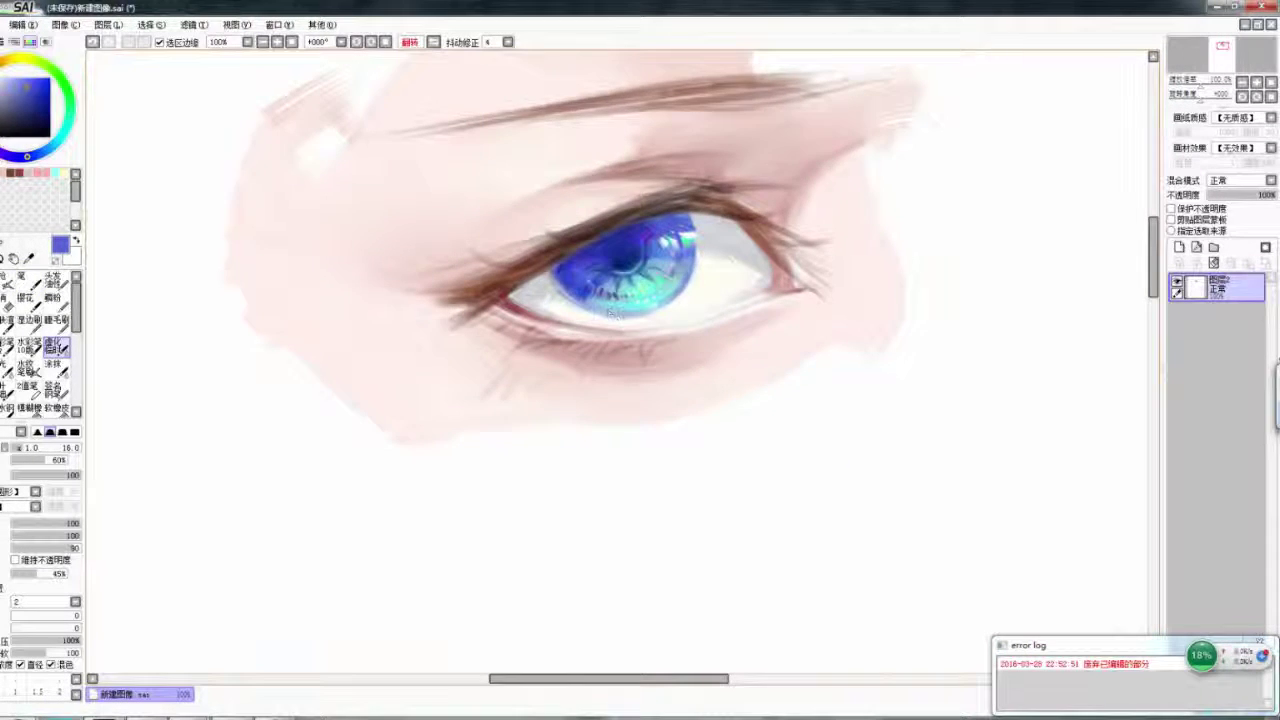
key(h)
key(bracketright)
key(bracketright)
key(bracketright)
key(bracketright)
key(bracketleft)
key(bracketleft)
key(bracketleft)
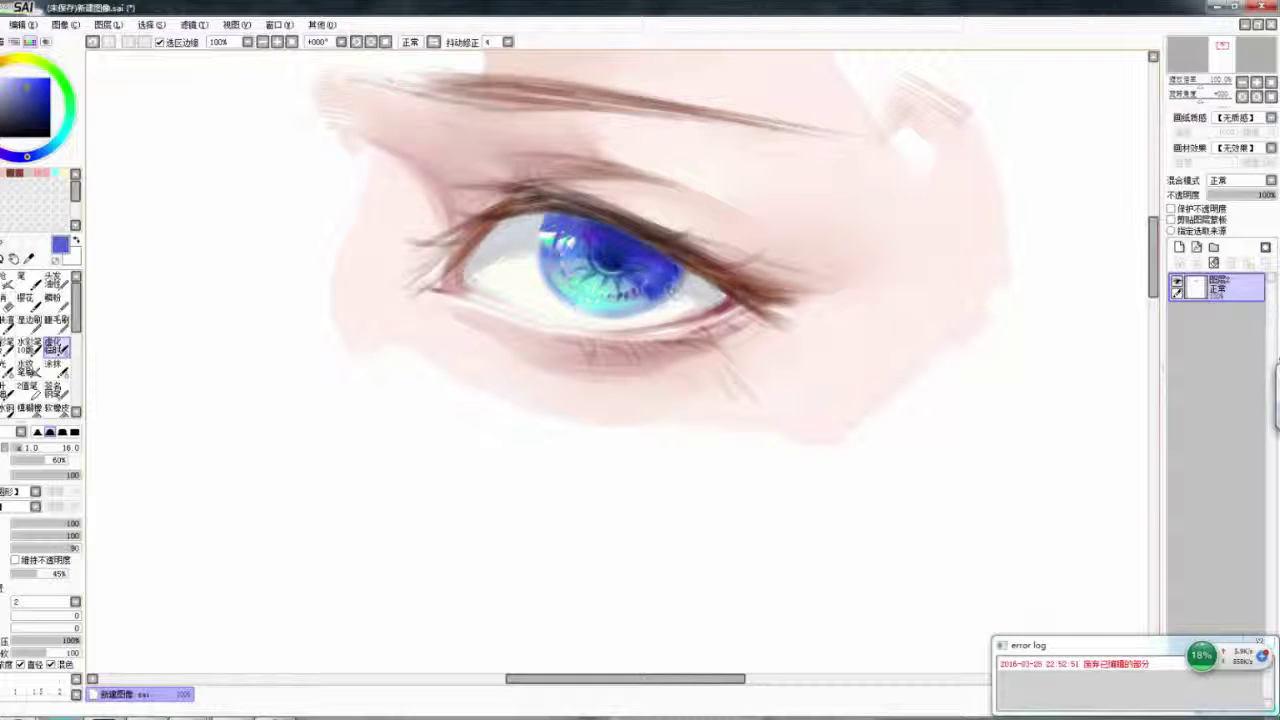
- Paint magenta and sampled violet strokes across the iris's upper outer area with the size 4 pen
key(h)
scroll(699, 225, down, 2)
scroll(699, 225, up, 4)
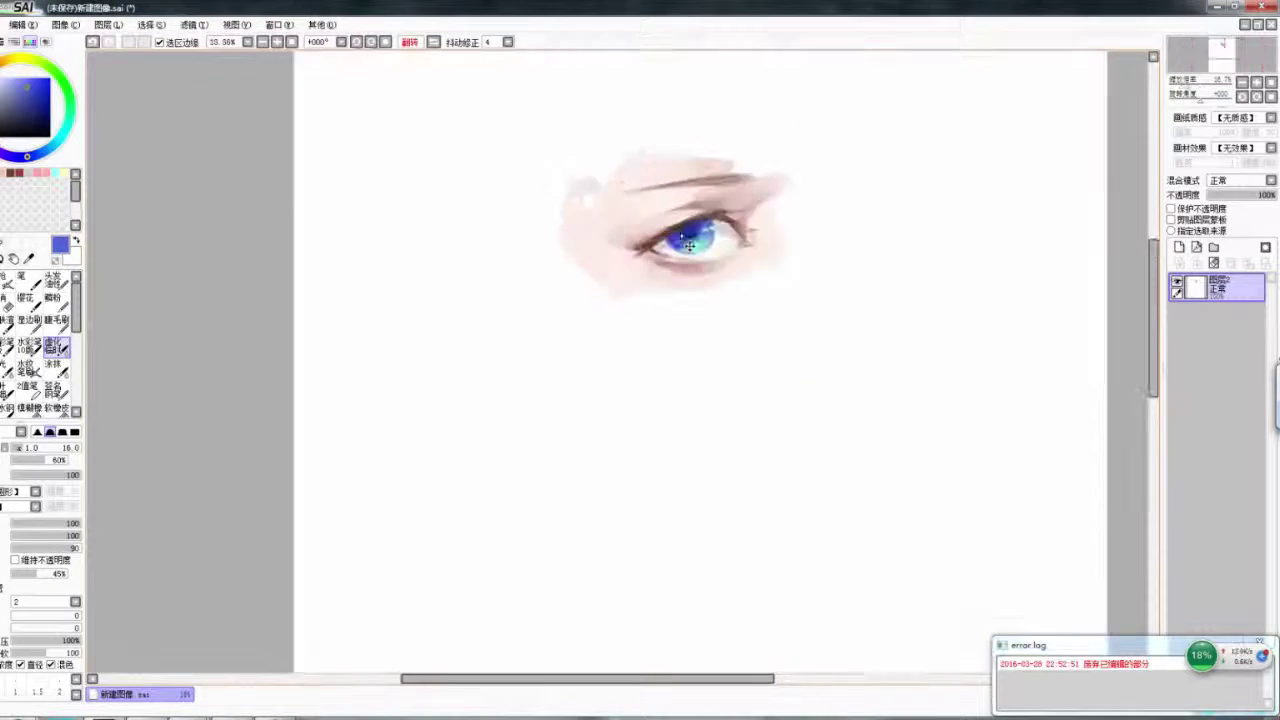
key(h)
key(n)
alt+click(612, 291)
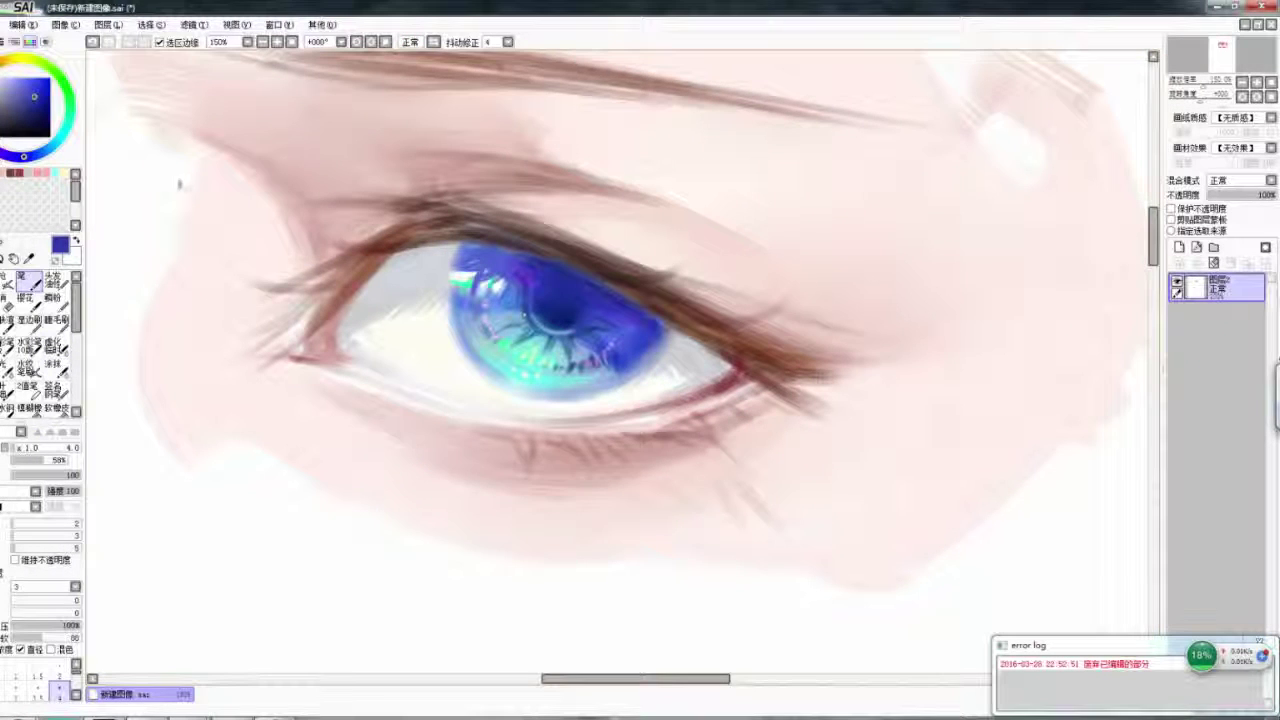
click(21, 77)
click(9, 95)
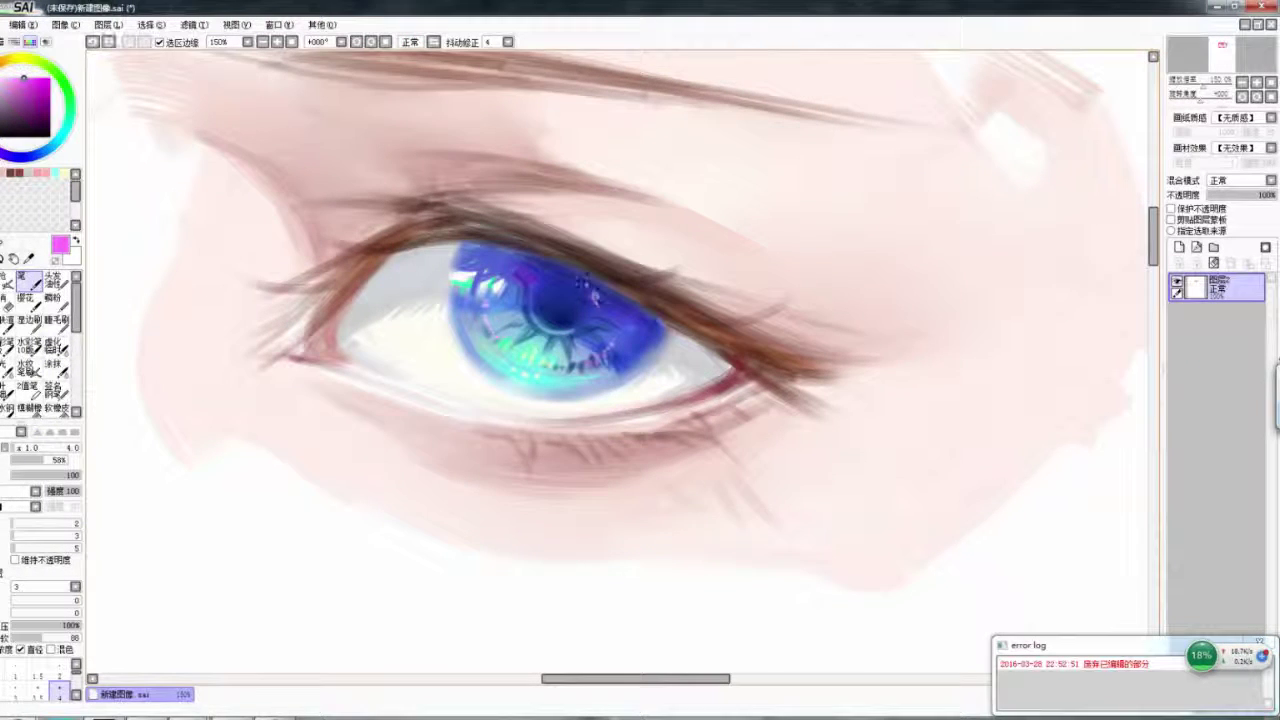
alt+click(596, 298)
key(h)
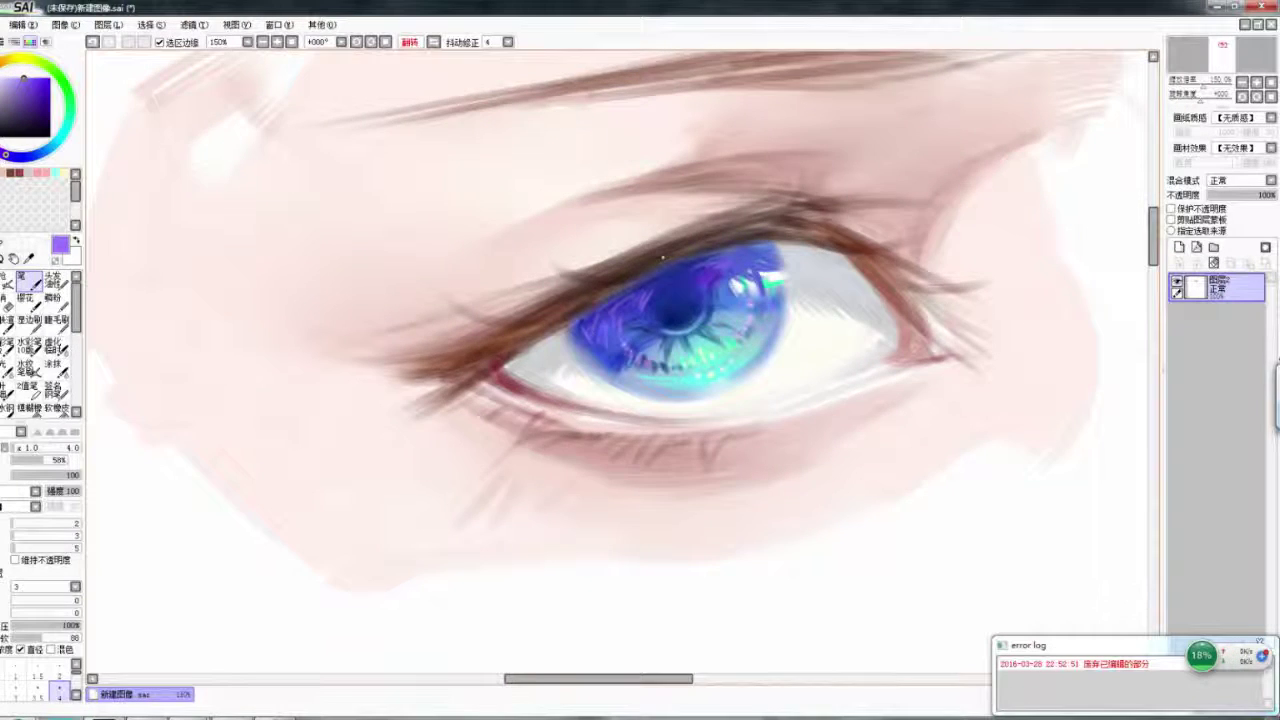
- Soften the violet strokes in the outer iris with the blending brush at size 16
key(h)
key(h)
scroll(683, 281, down, 4)
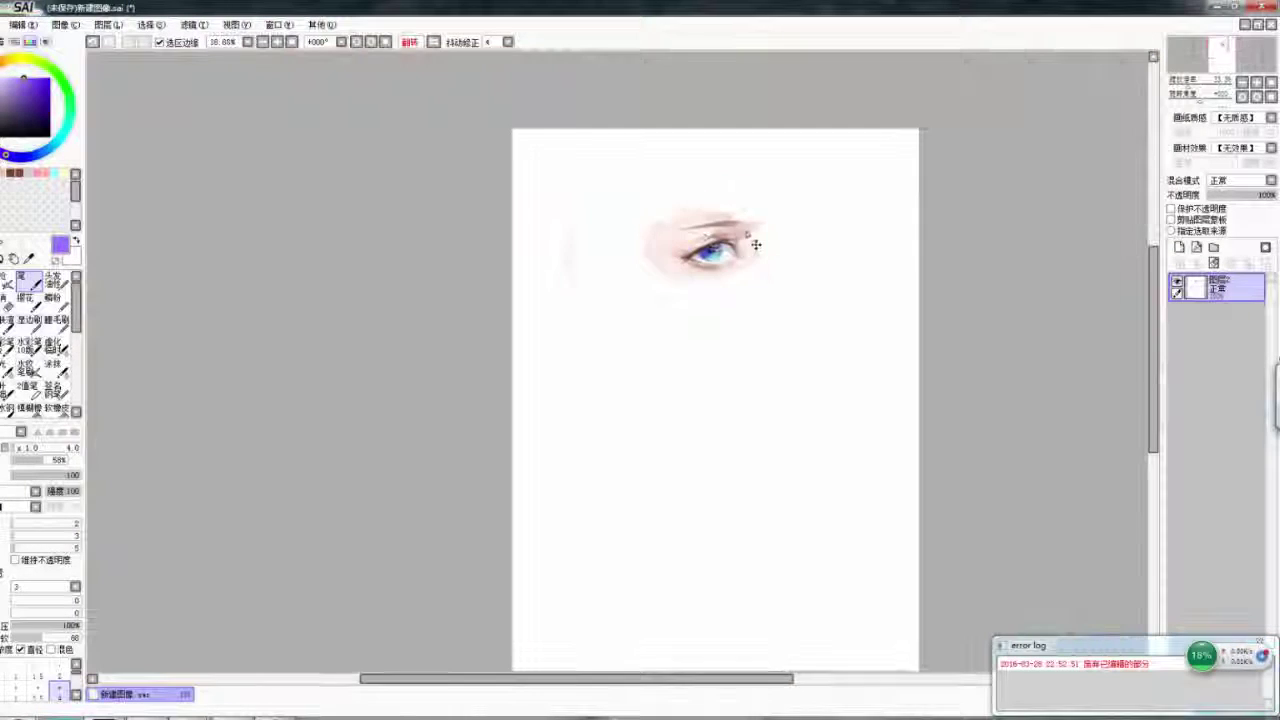
scroll(700, 278, up, 4)
key(b)
drag(668, 372, 658, 375)
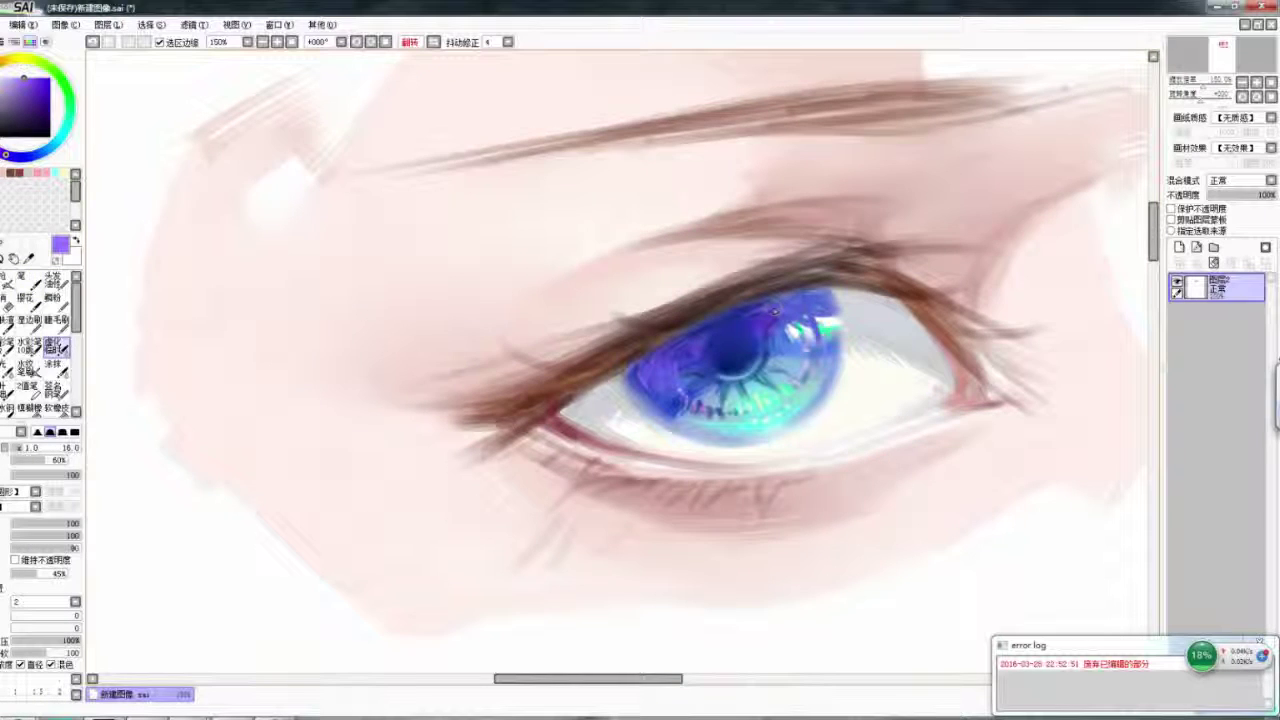
key(h)
- Add violet-blue and pink strokes to the iris's outer side and beside the highlight with the size 4 pen
key(n)
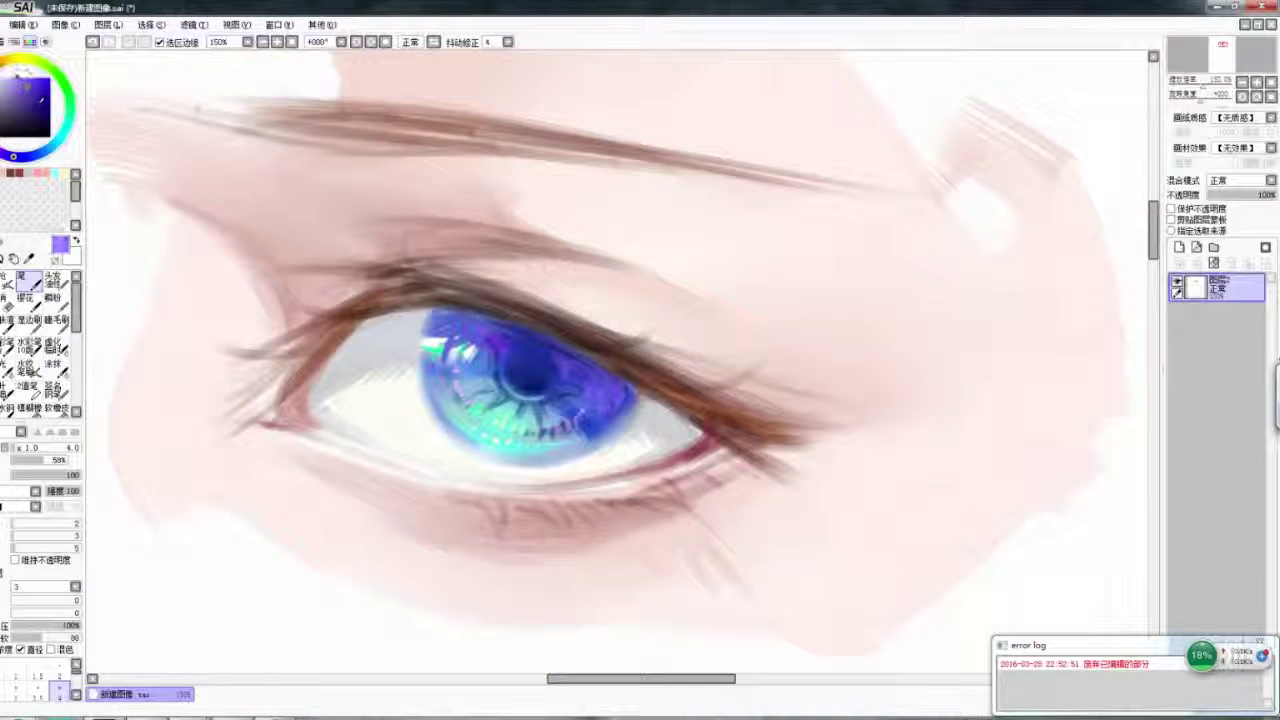
alt+click(612, 389)
alt+click(457, 336)
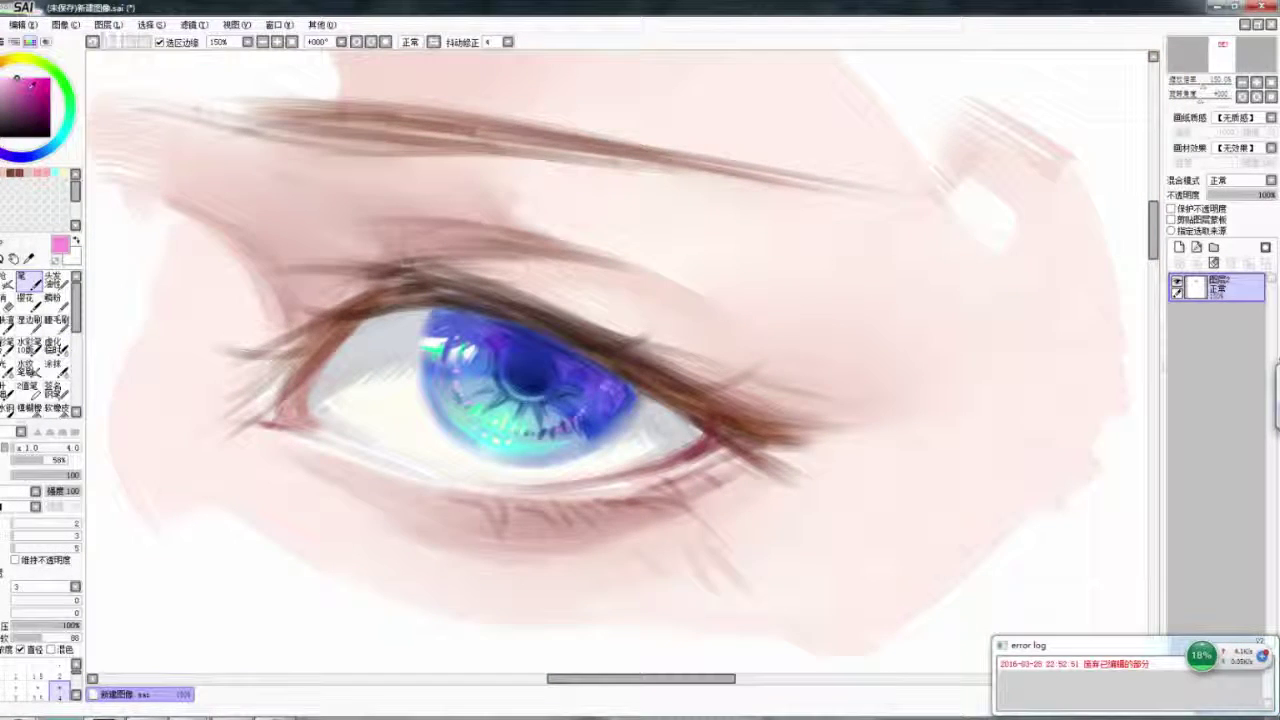
key(h)
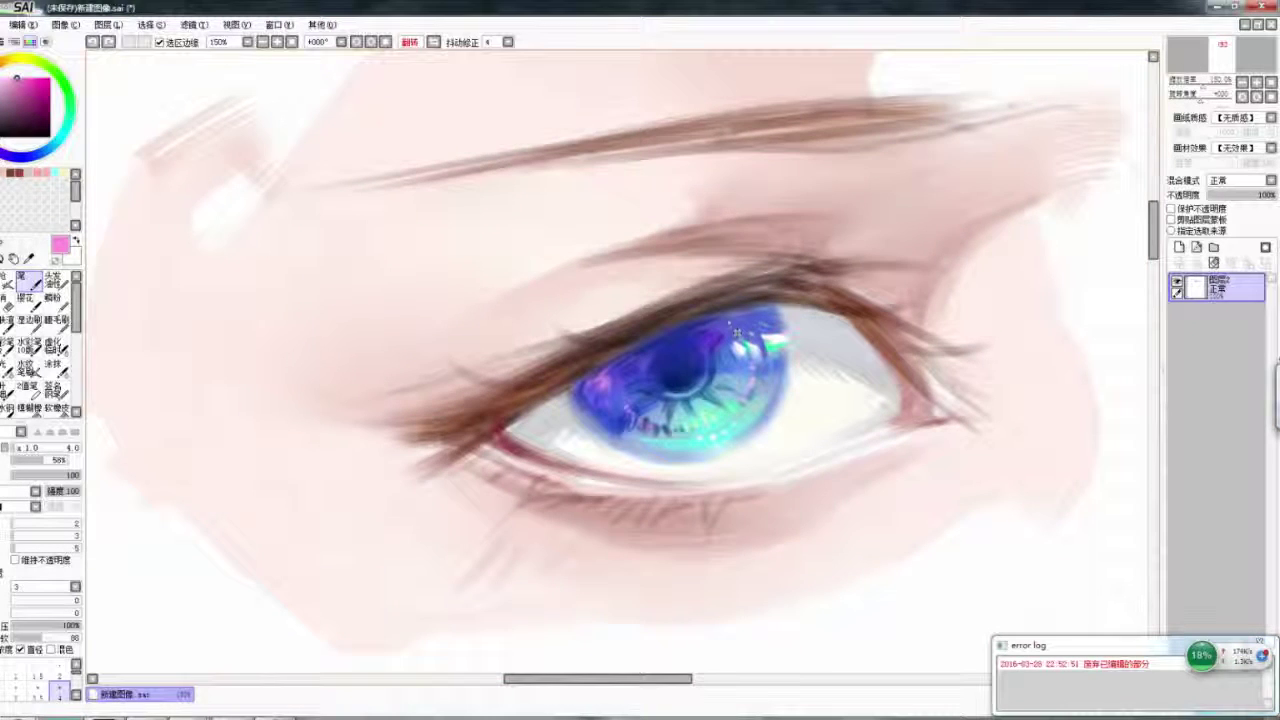
key(h)
key(h)
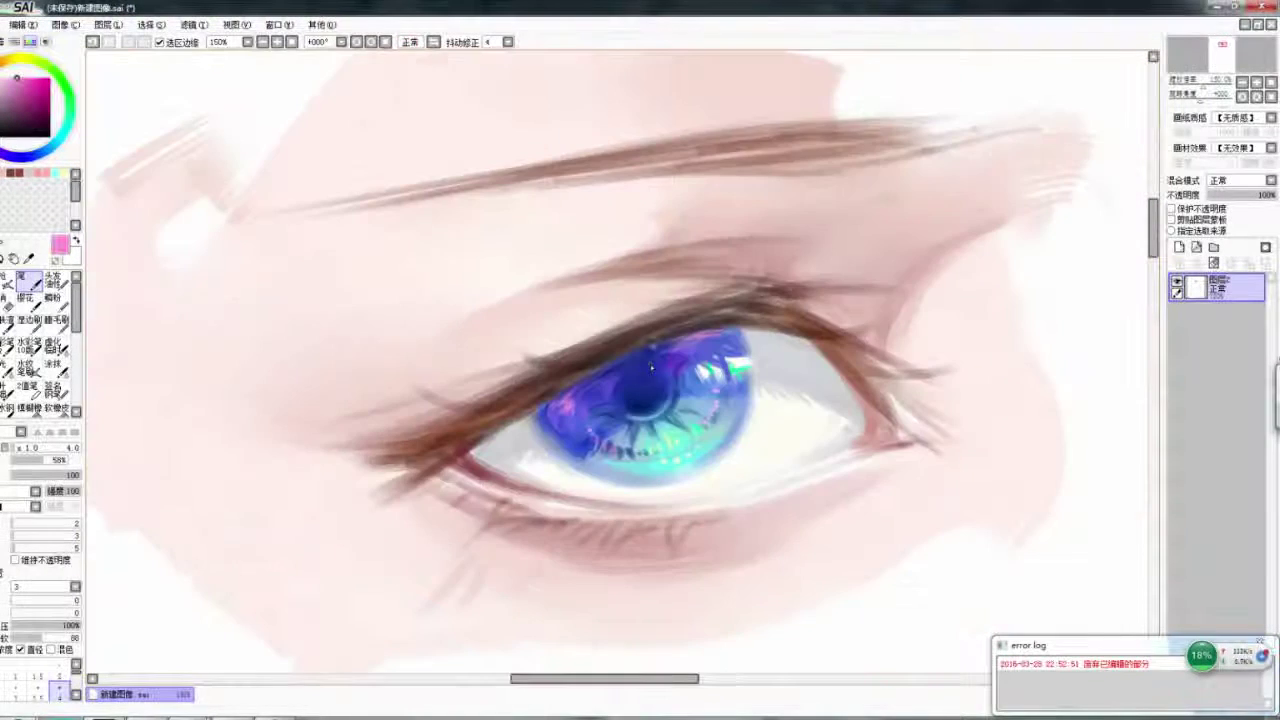
- Darken the upper lid edge above the iris with dark brown sampled from the lash line
alt+click(531, 333)
key(h)
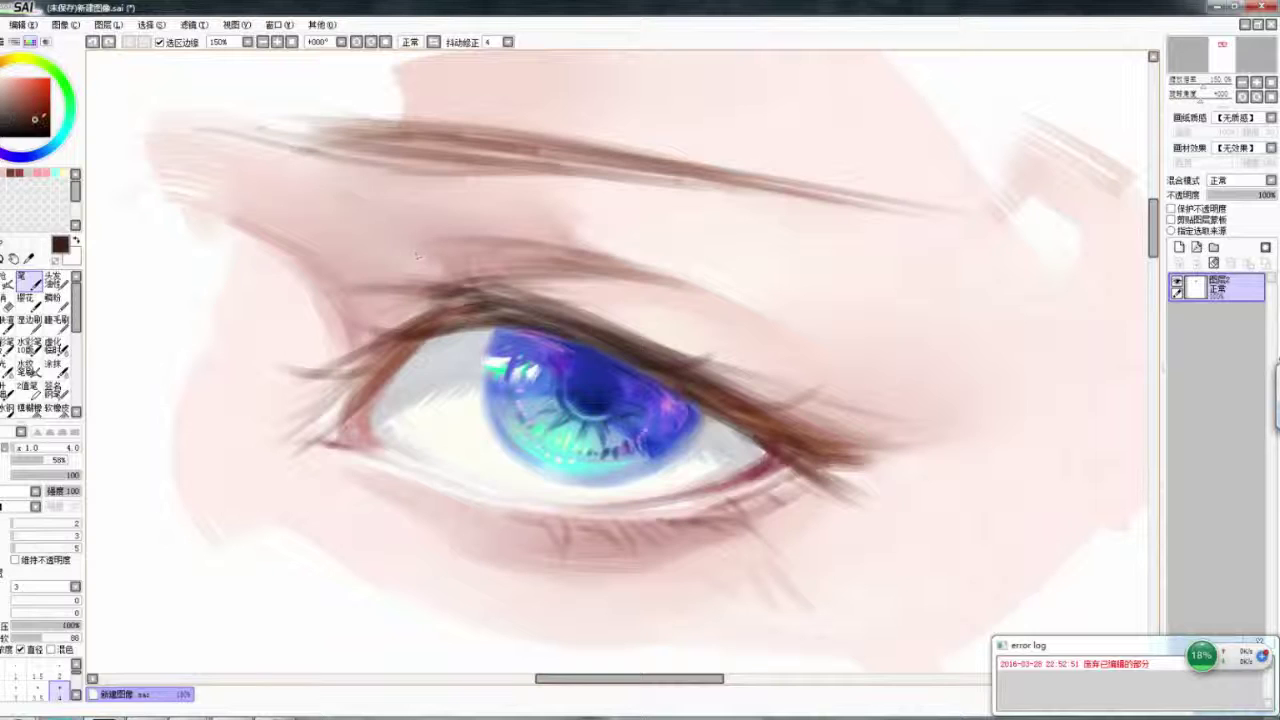
key(h)
key(h)
drag(612, 323, 645, 308)
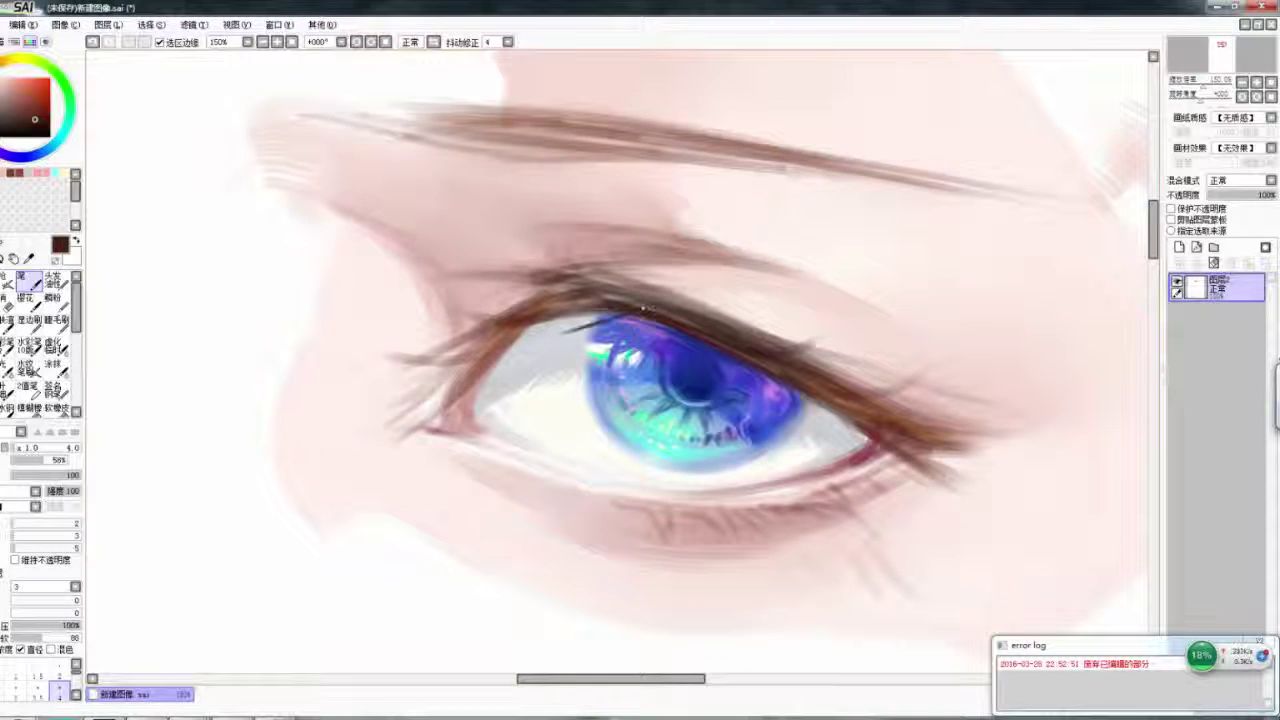
- Add sampled purple touches to the iris and paint saturated blue strokes around the top of the pupil
alt+click(772, 385)
key(h)
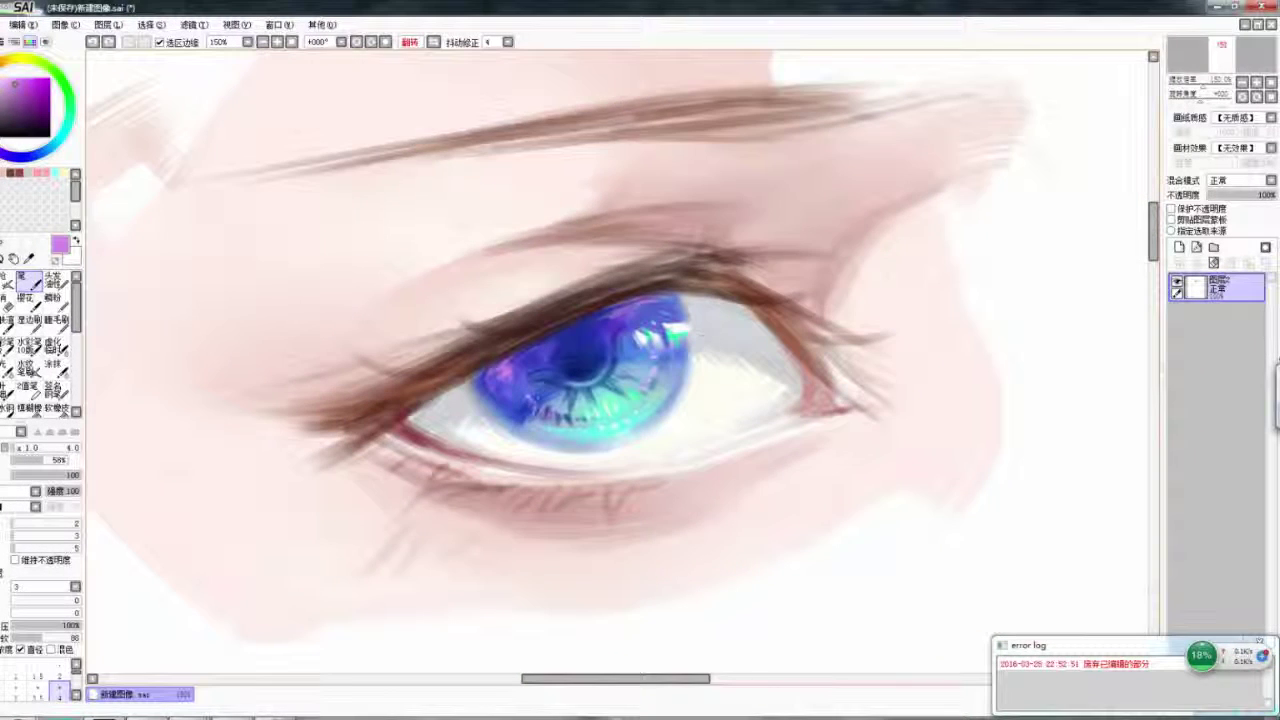
alt+click(569, 347)
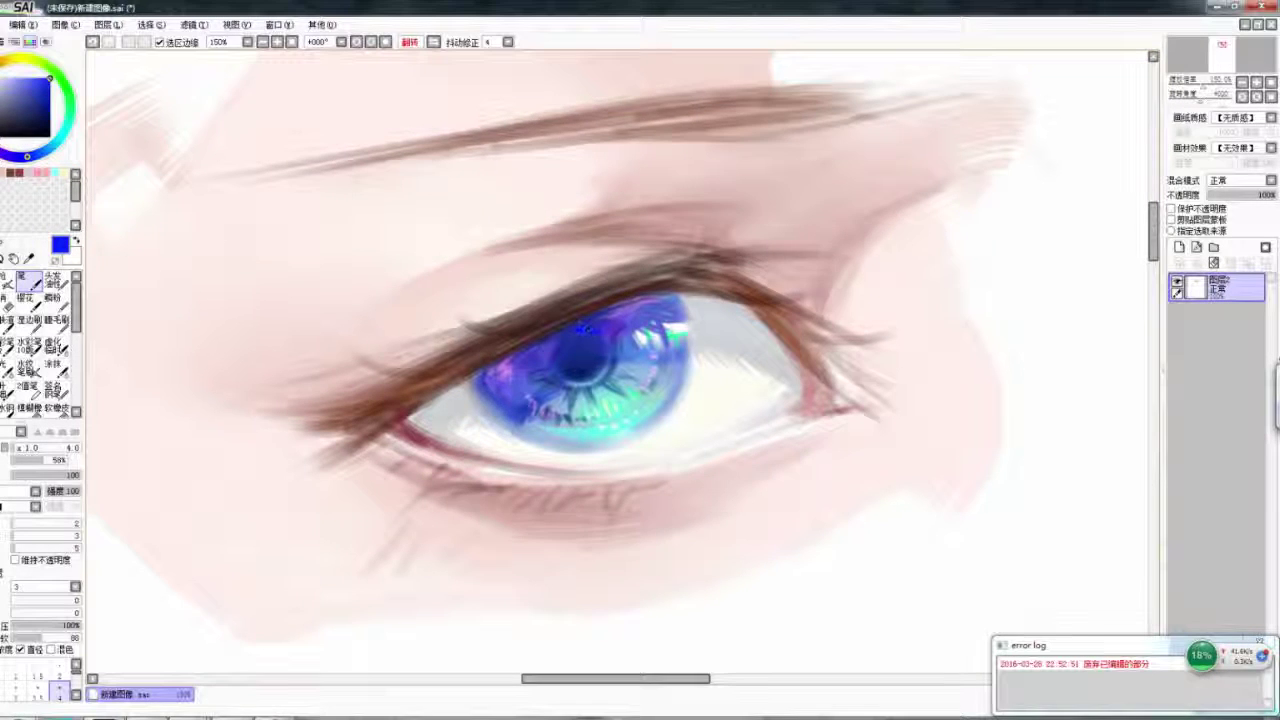
key(h)
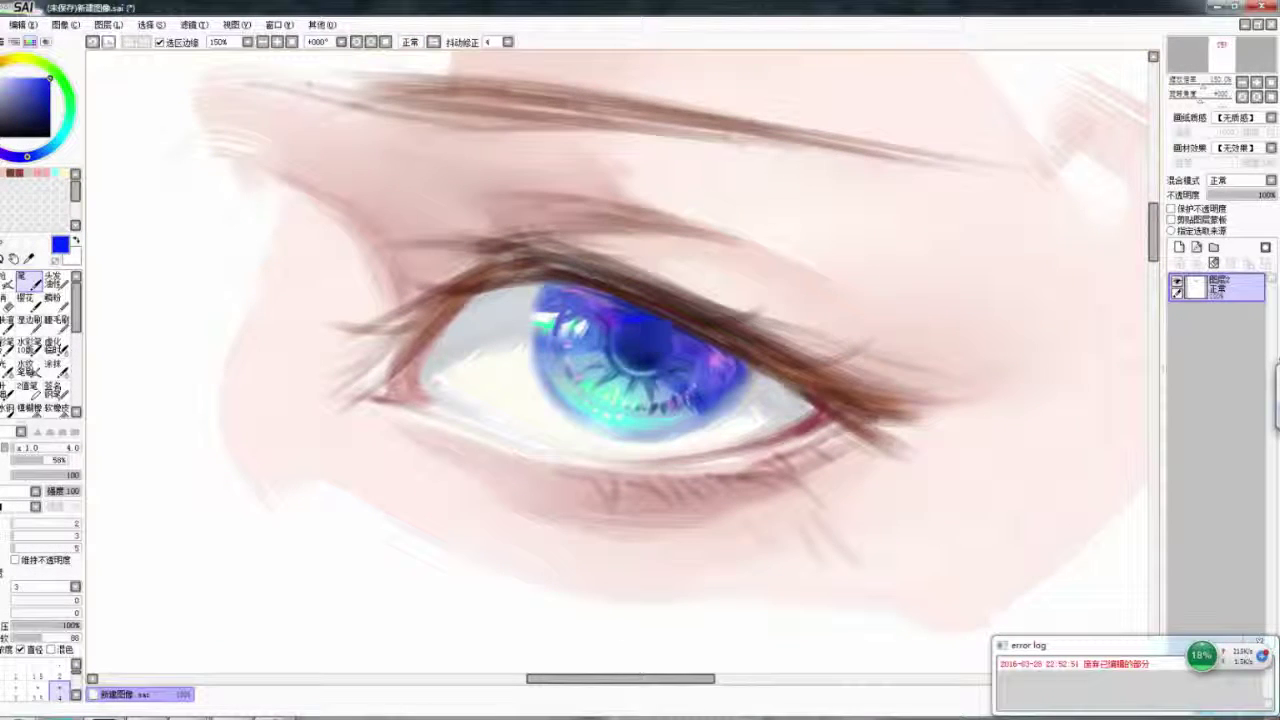
key(h)
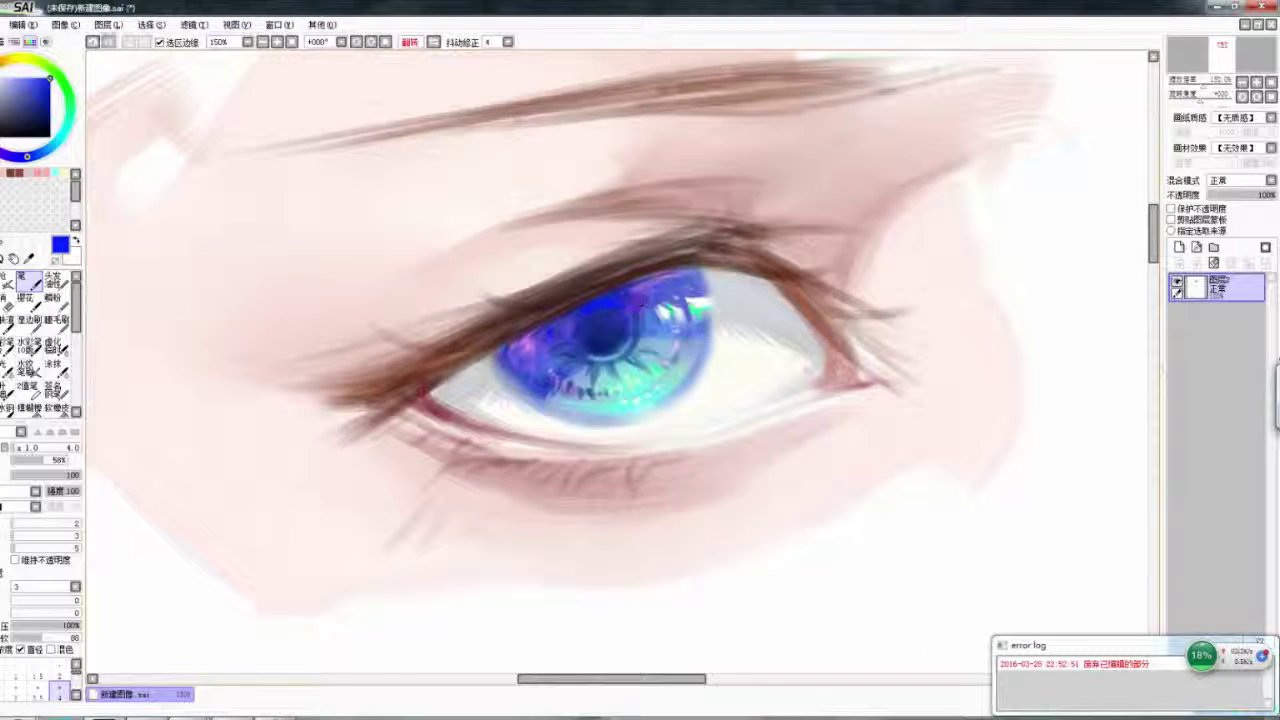
- Add deep blue strokes and small medium-blue dots along the iris's lower and outer rim
alt+click(530, 392)
key(h)
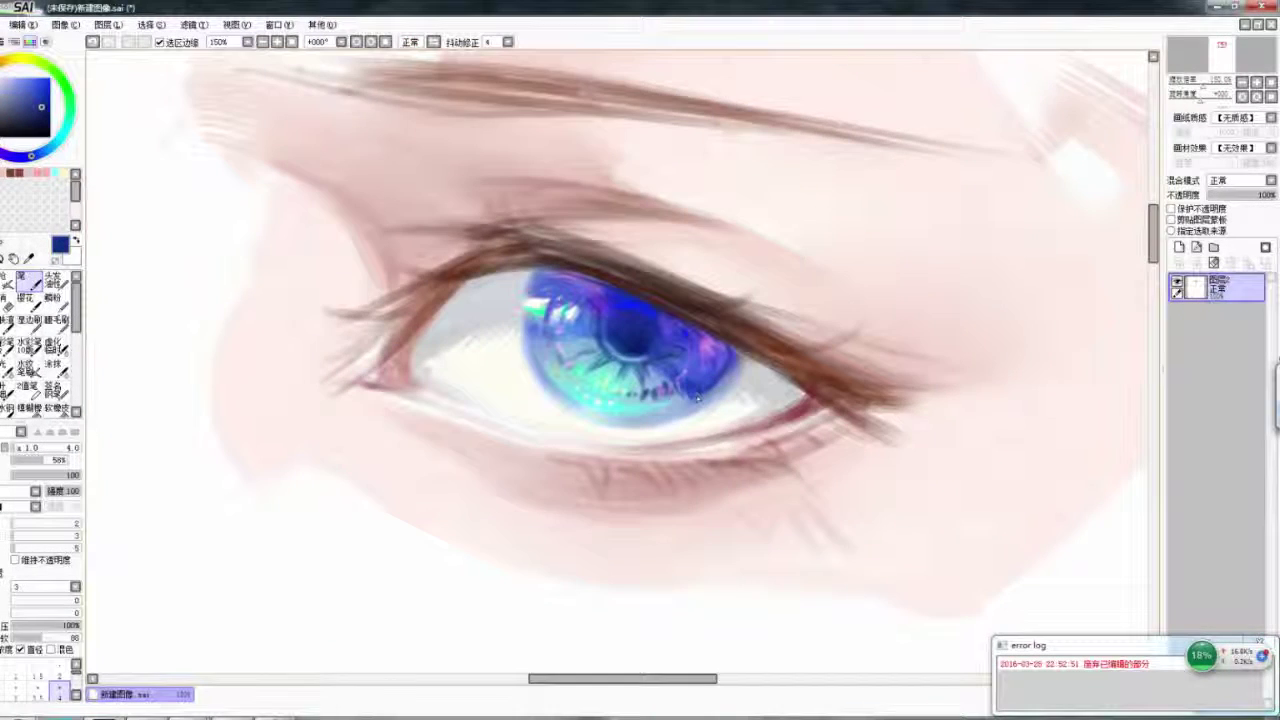
key(h)
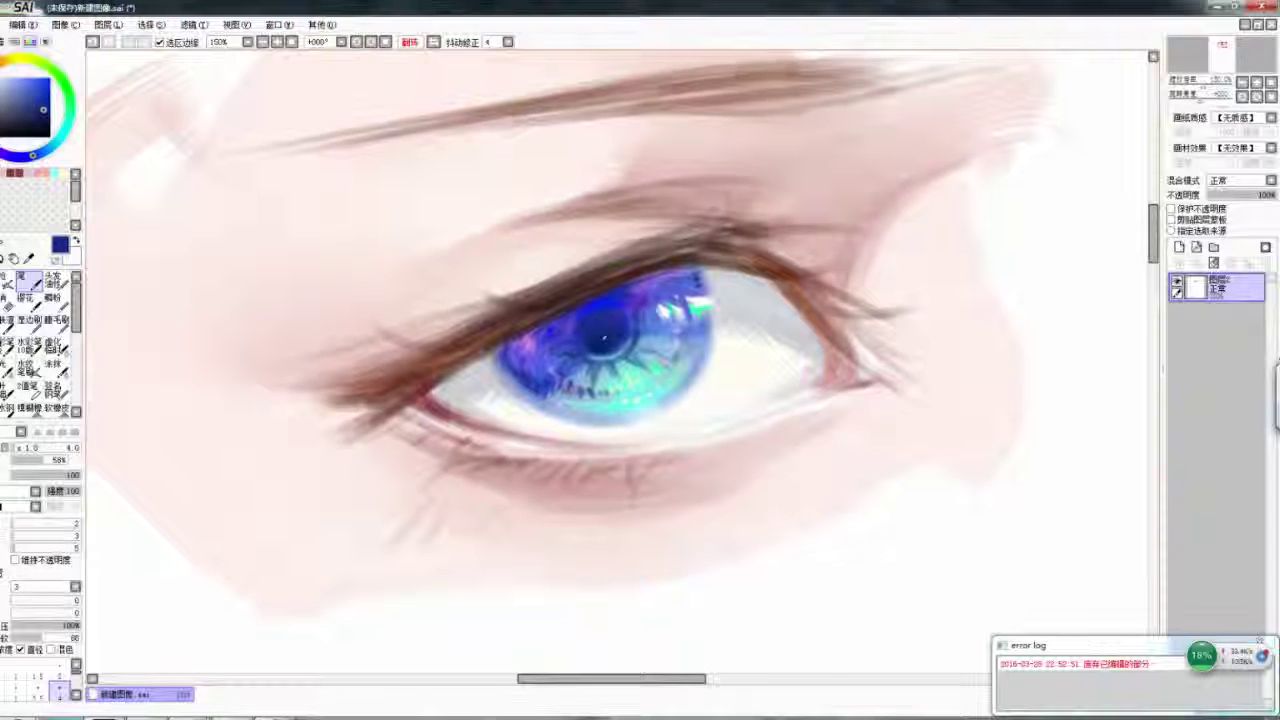
alt+click(598, 366)
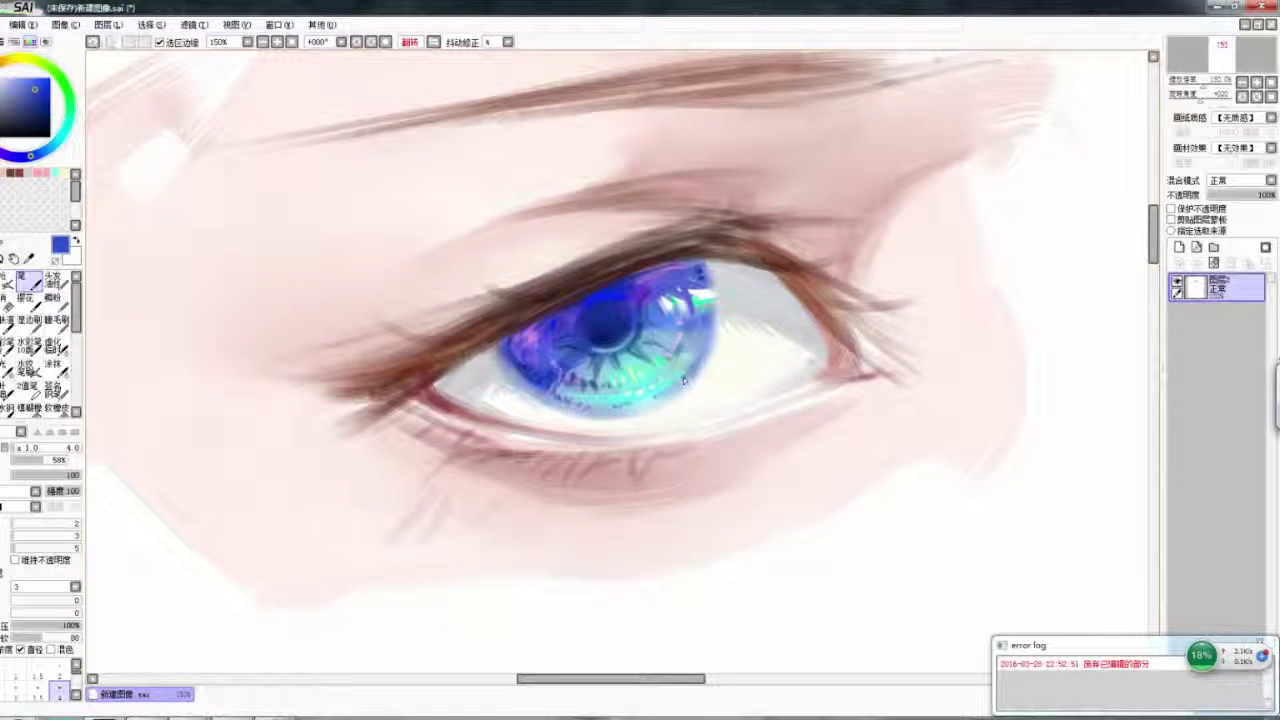
- Blend the new strokes along the lower iris rim with the blending brush at size 16
key(h)
key(b)
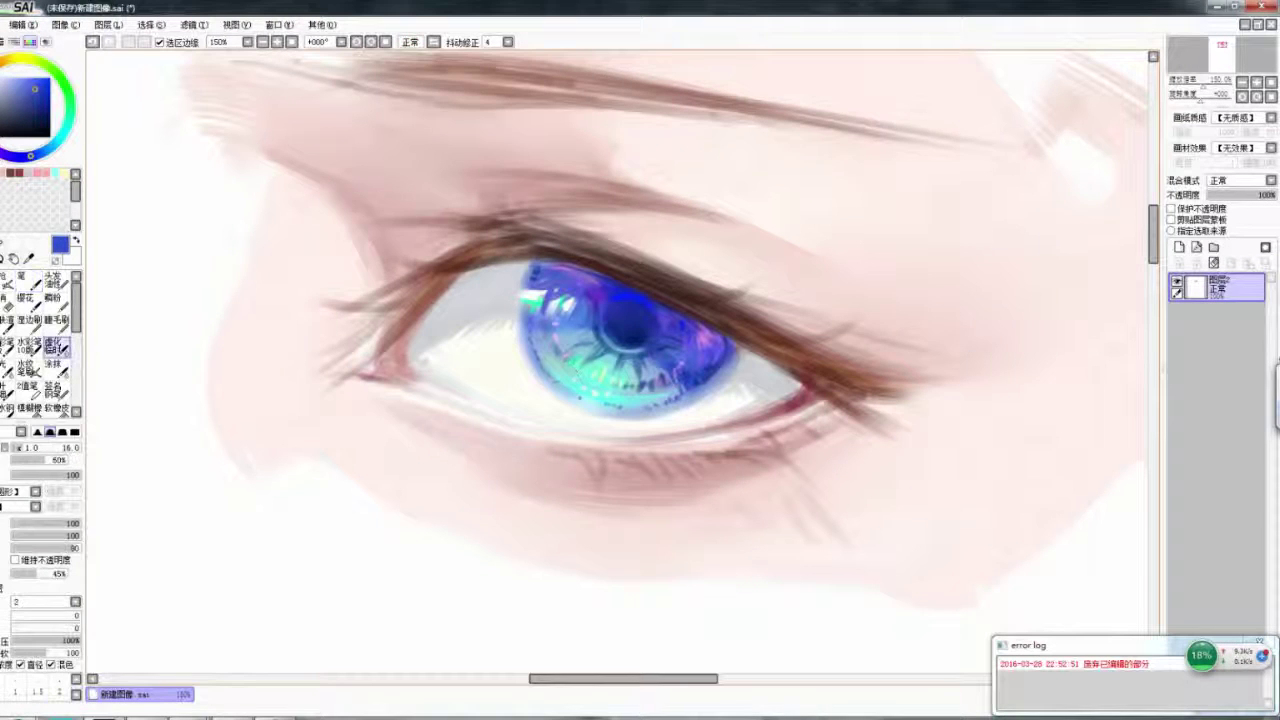
drag(650, 400, 585, 400)
scroll(585, 400, down, 5)
key(h)
scroll(777, 257, up, 3)
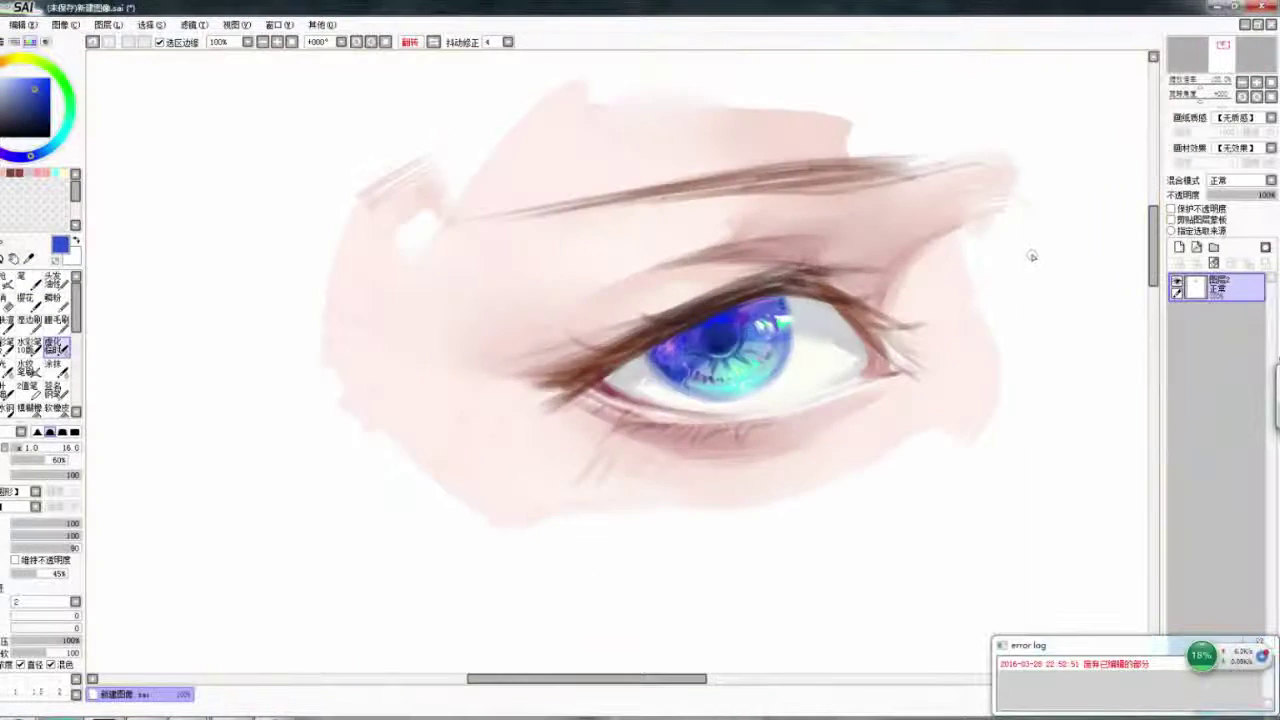
- Create a new layer in Overlay (覆盖) mode and brighten the lower iris with pale blue using the airbrush at size 50
click(1179, 247)
click(1240, 180)
click(1235, 220)
click(6, 79)
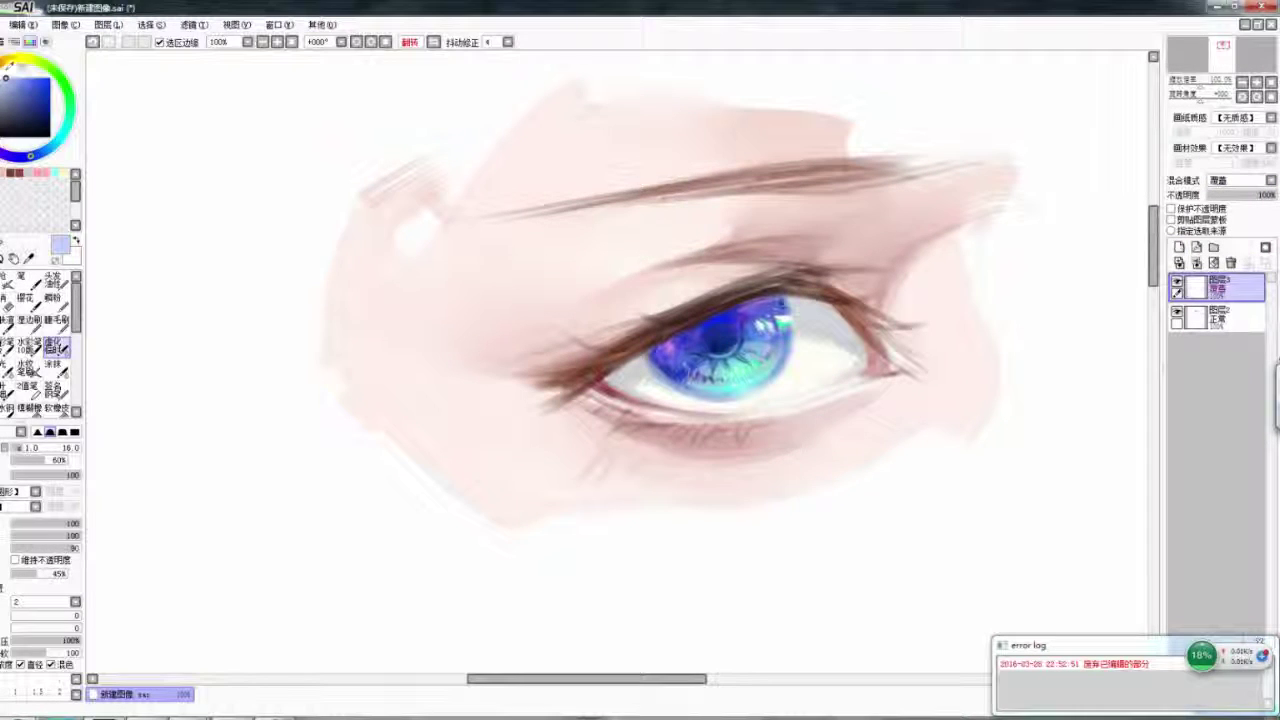
key(n)
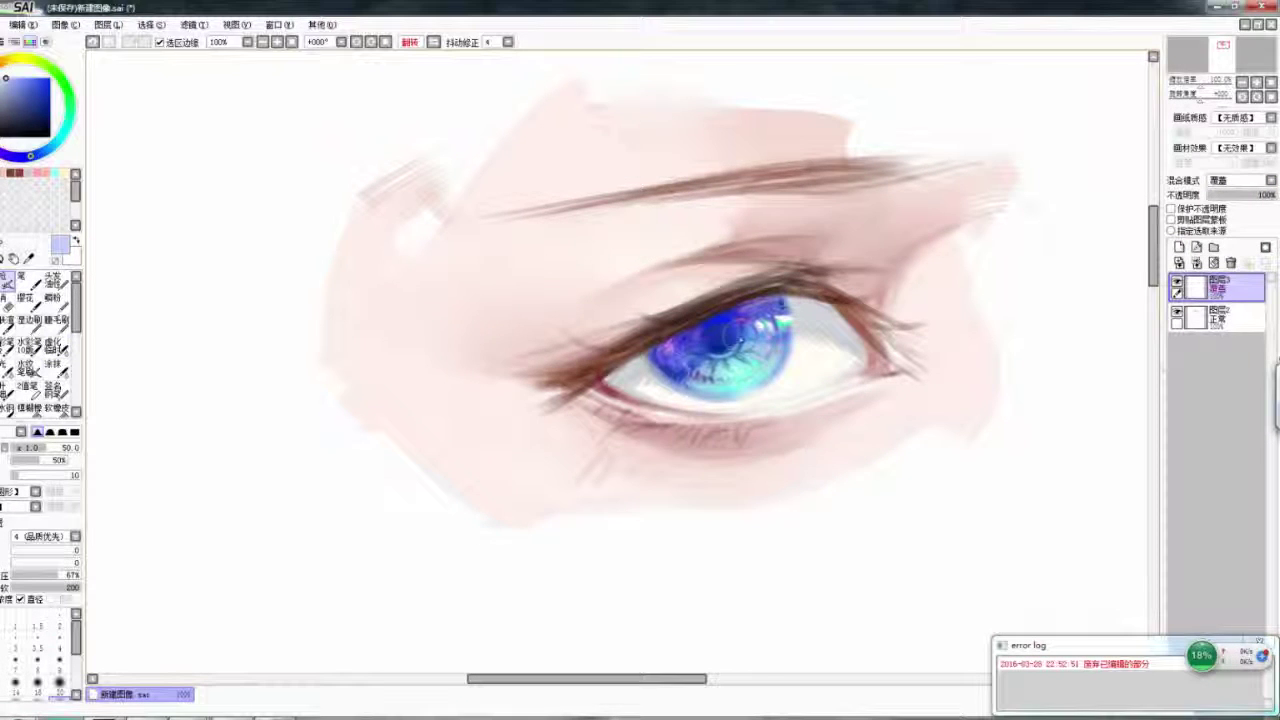
mouse_move(728, 341)
mouse_down()
mouse_move(690, 352)
mouse_move(725, 372)
mouse_move(762, 355)
mouse_up()
- Glaze the lower iris with pale yellow on the overlay layer
click(20, 78)
click(14, 58)
click(6, 78)
key(h)
mouse_move(588, 380)
mouse_down()
mouse_move(552, 360)
mouse_move(562, 347)
mouse_up()
key(b)
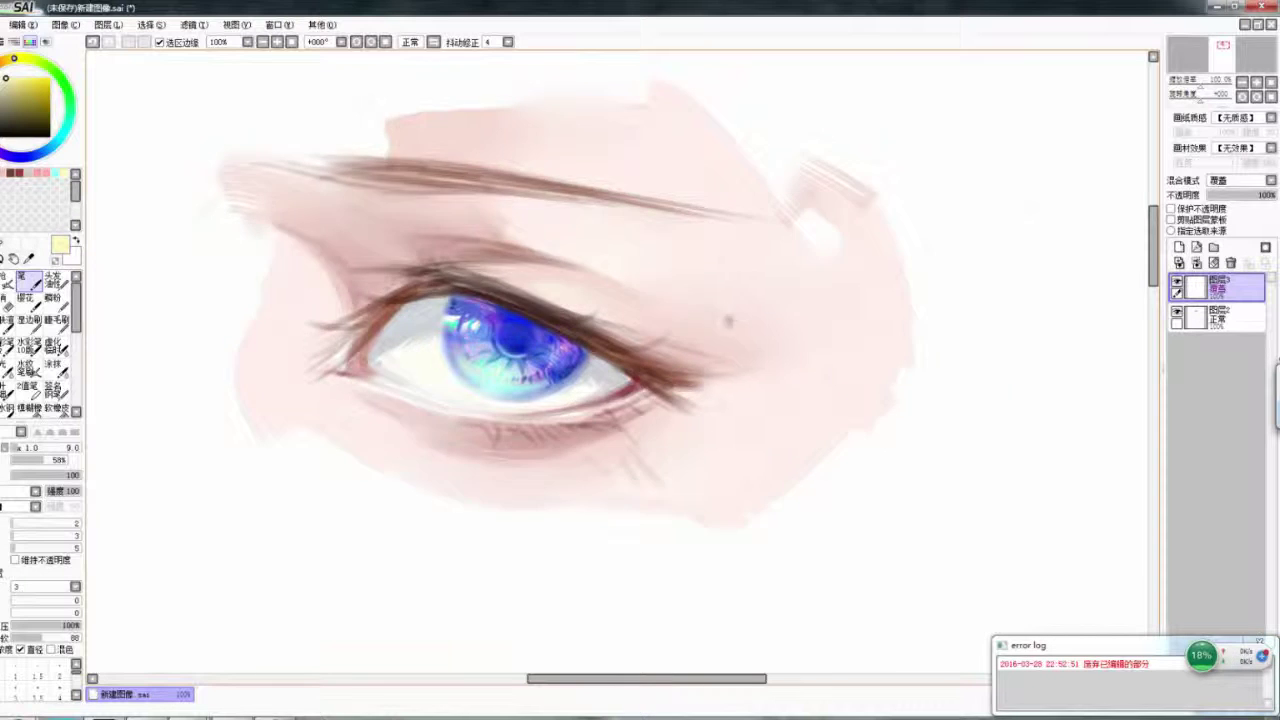
key(h)
key(h)
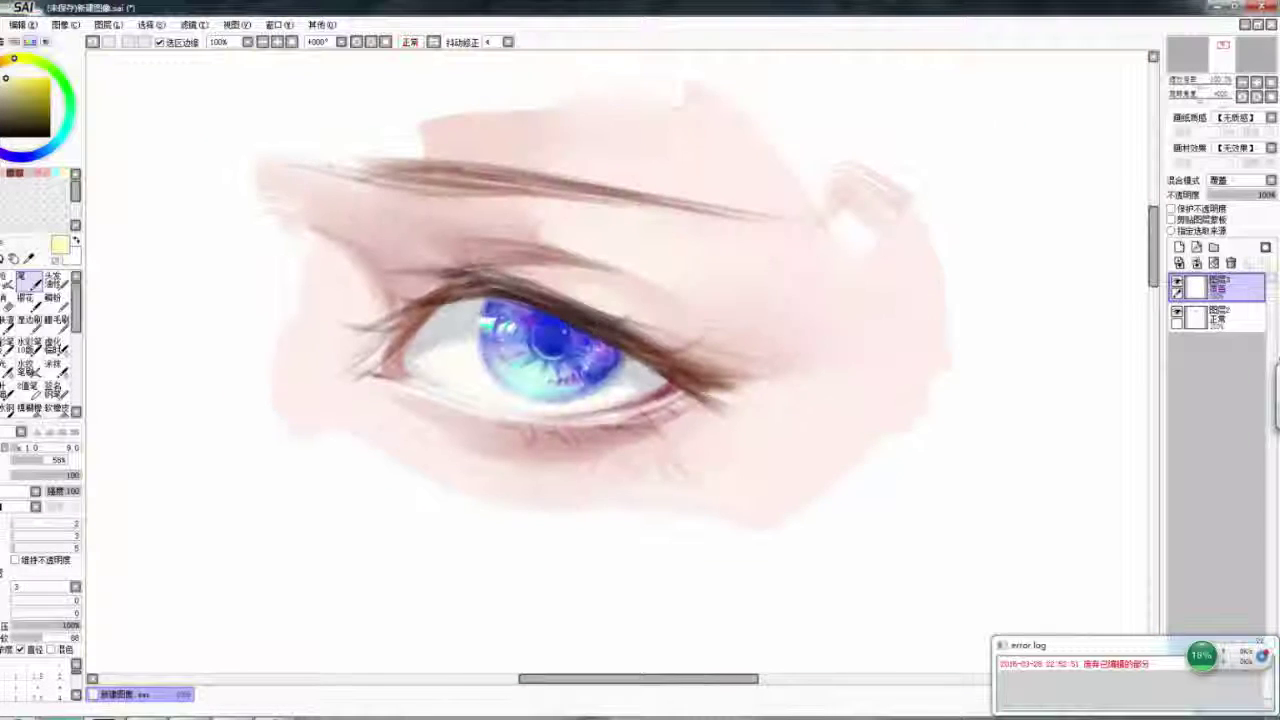
- Add pink touches to the outer iris and deepen the pupil with sampled deep blue using the size 9 pen
alt+click(622, 362)
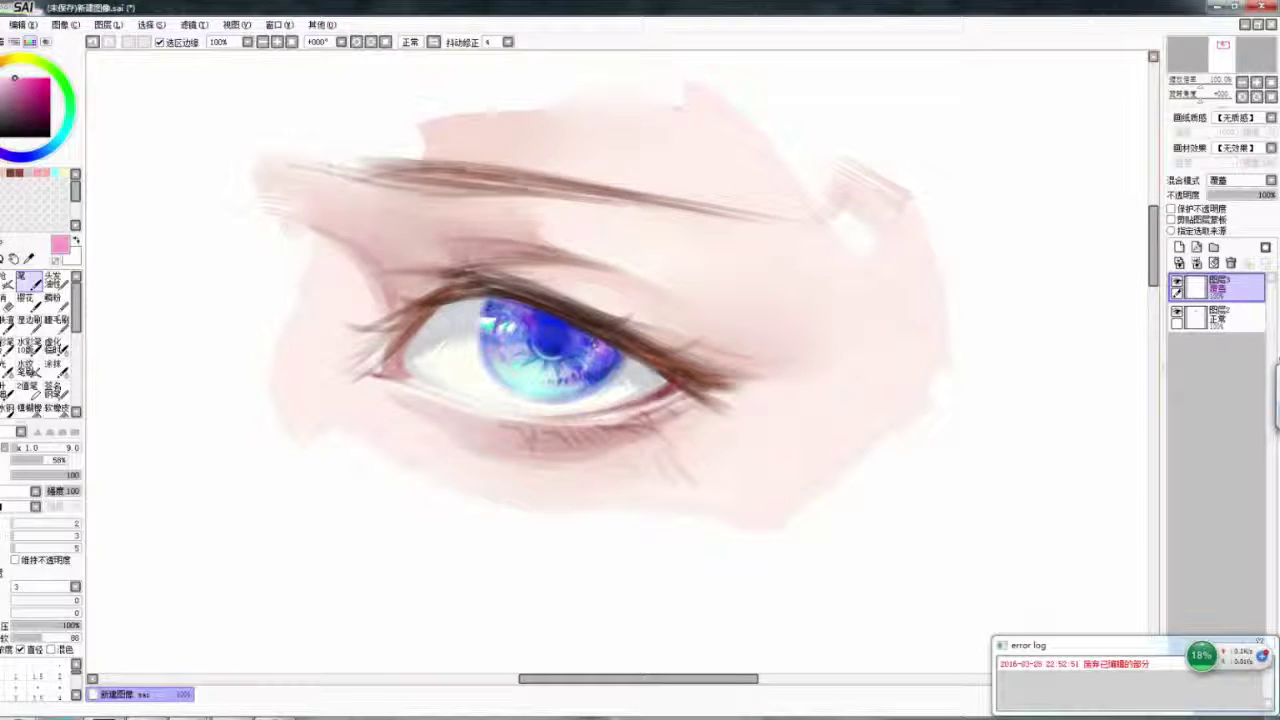
key(h)
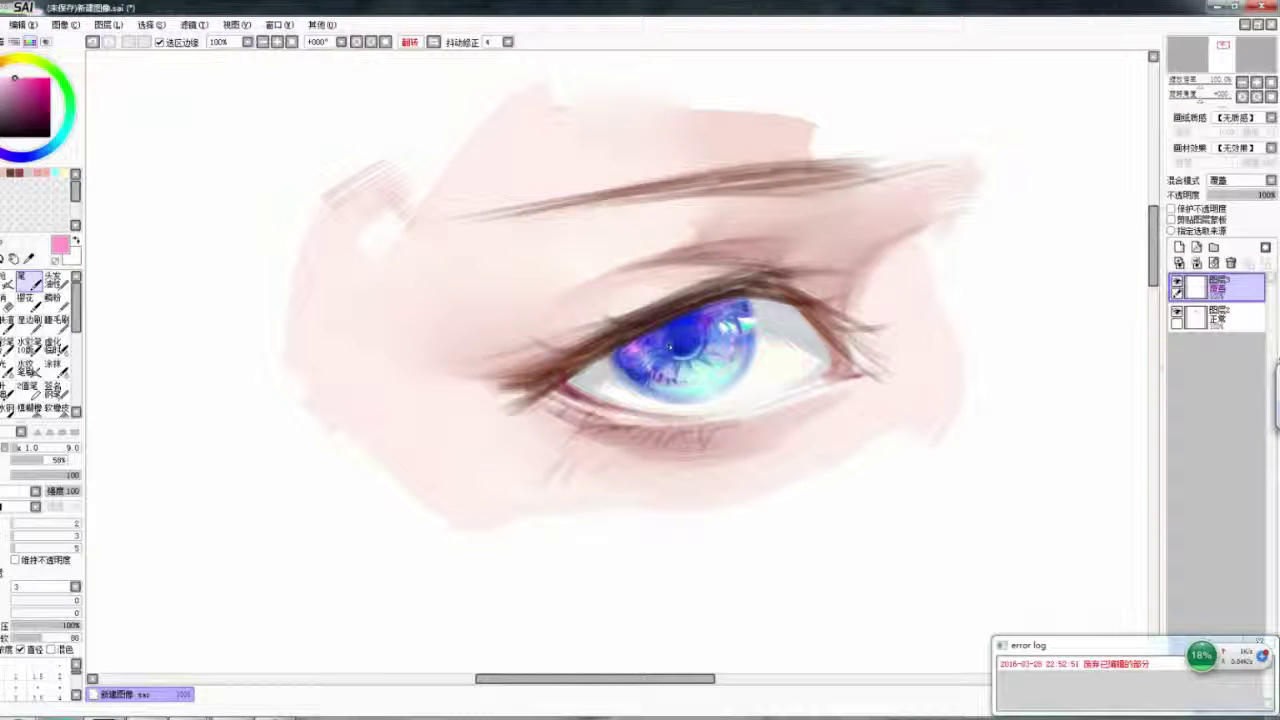
alt+click(679, 341)
drag(679, 341, 692, 355)
key(h)
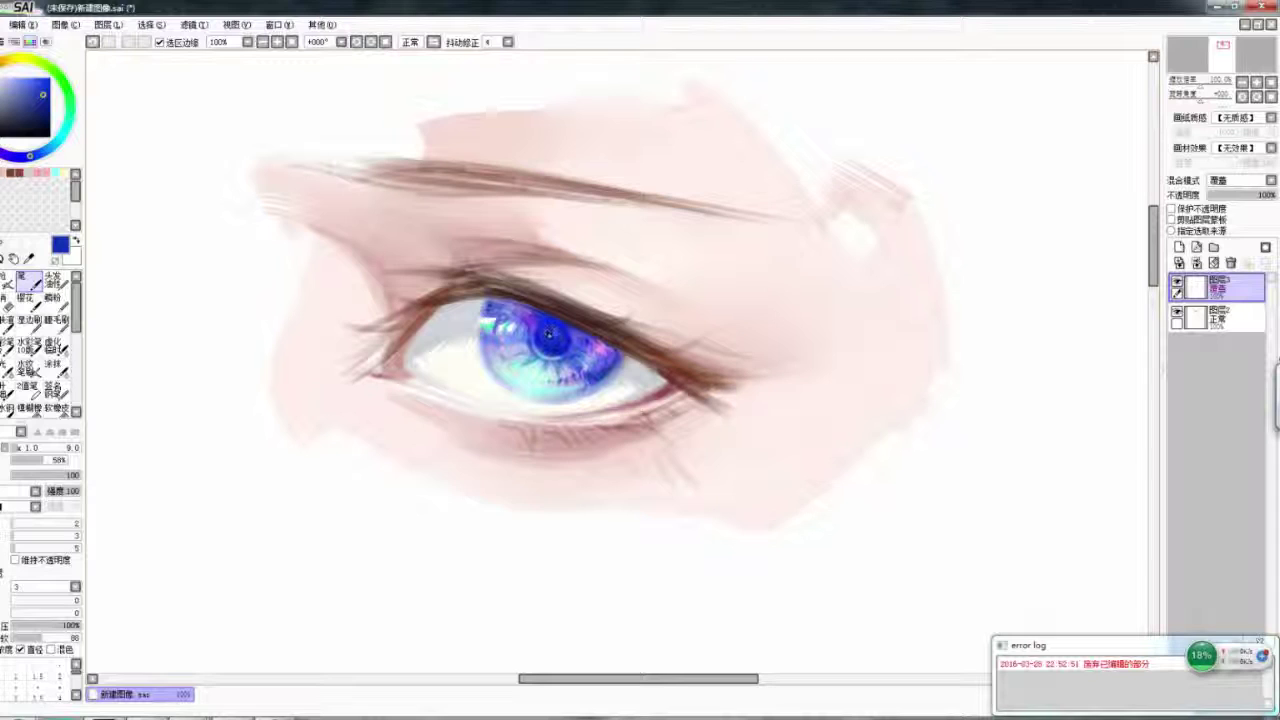
- Blend the deep blue pupil strokes on the overlay layer with the blending brush at size 16
key(h)
key(b)
drag(688, 330, 670, 336)
key(h)
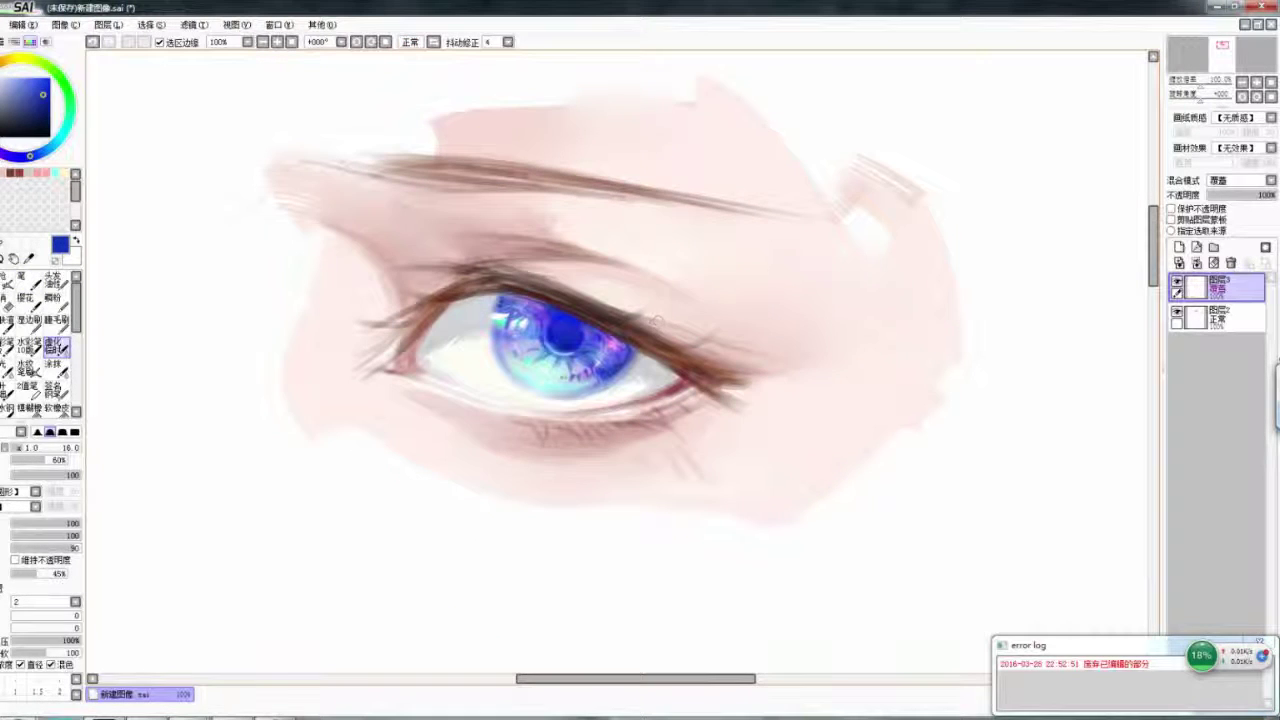
- Touch up the pupil area with deep blue and merge the overlay layer into the painting layer below
key(n)
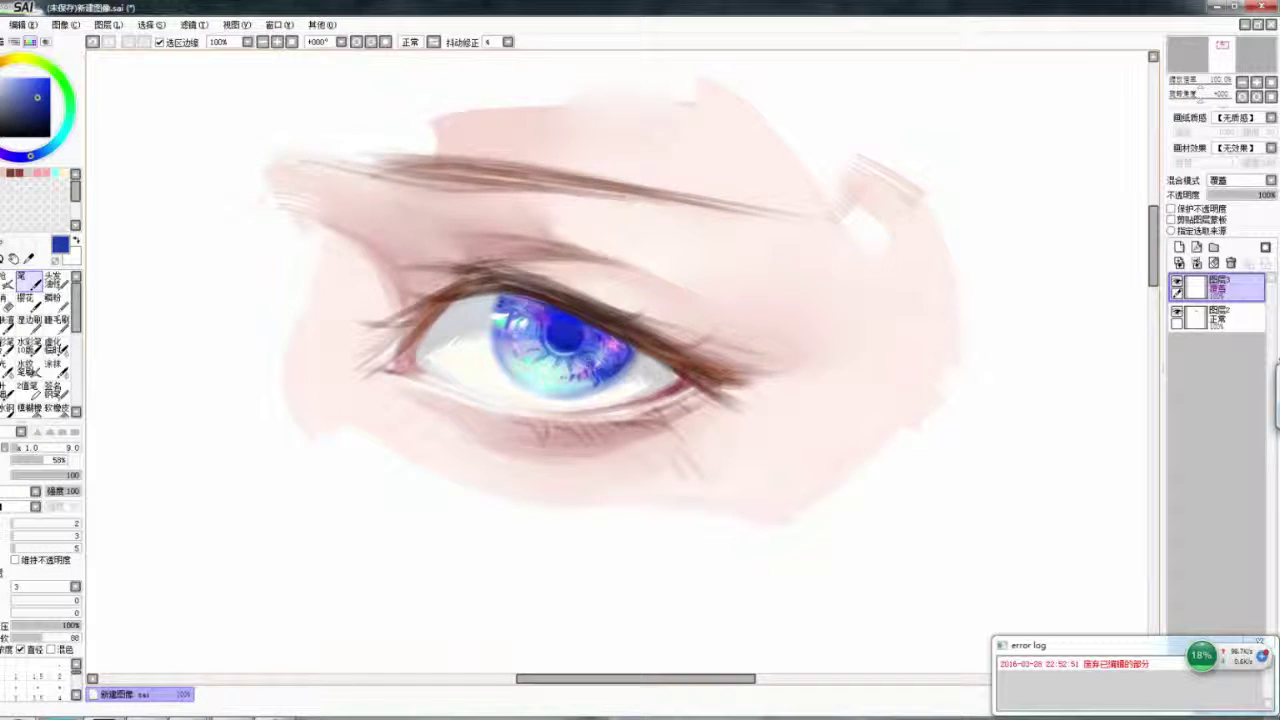
key(h)
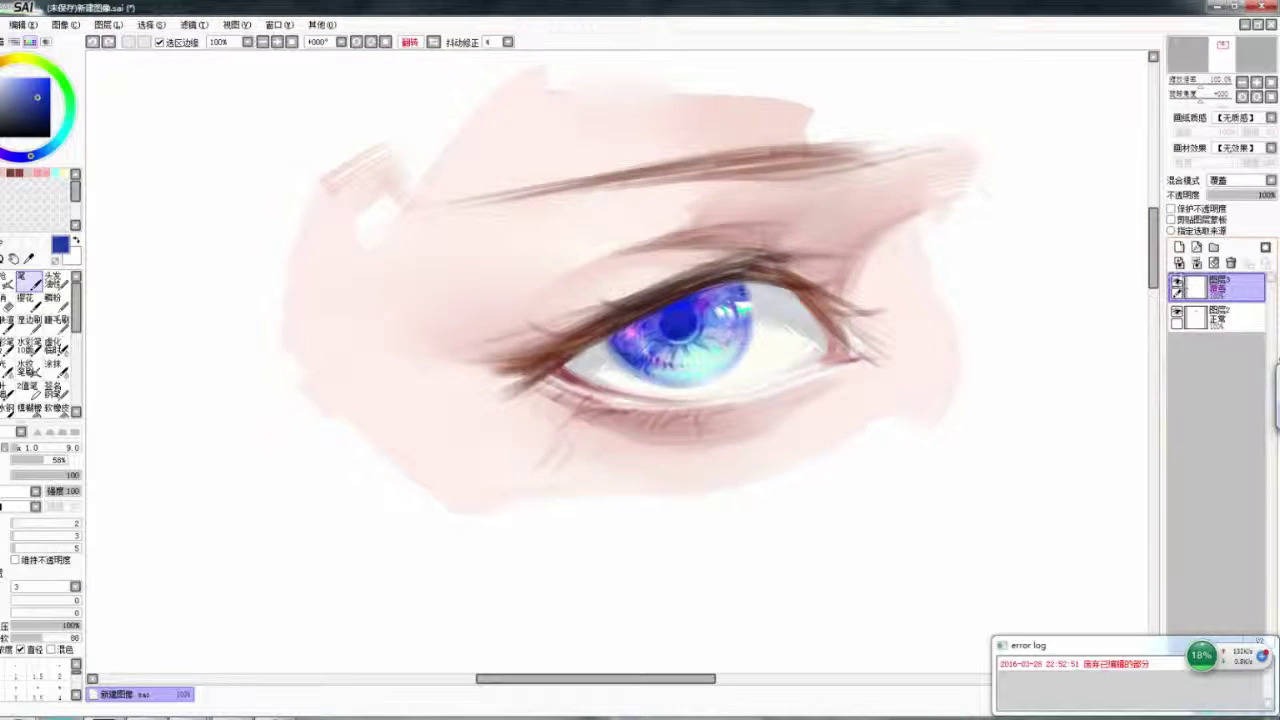
scroll(930, 305, down, 2)
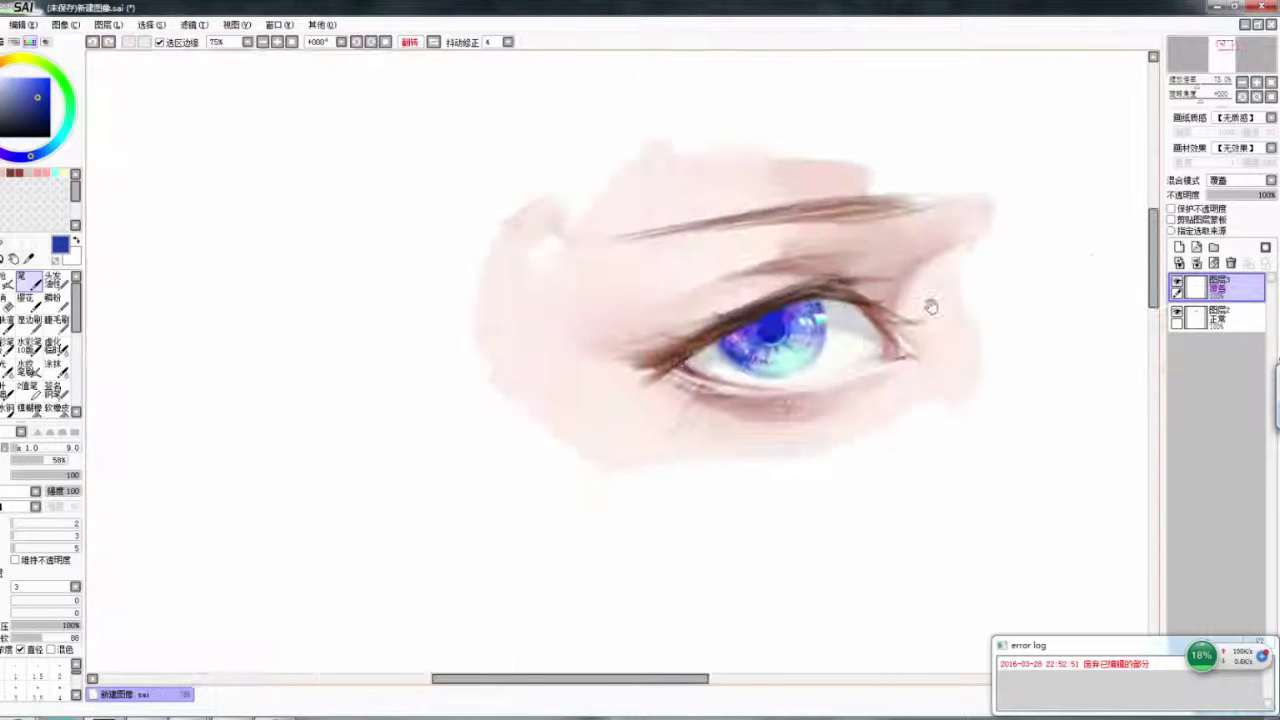
scroll(930, 305, up, 1)
key(ctrl+e)
scroll(930, 305, up, 2)
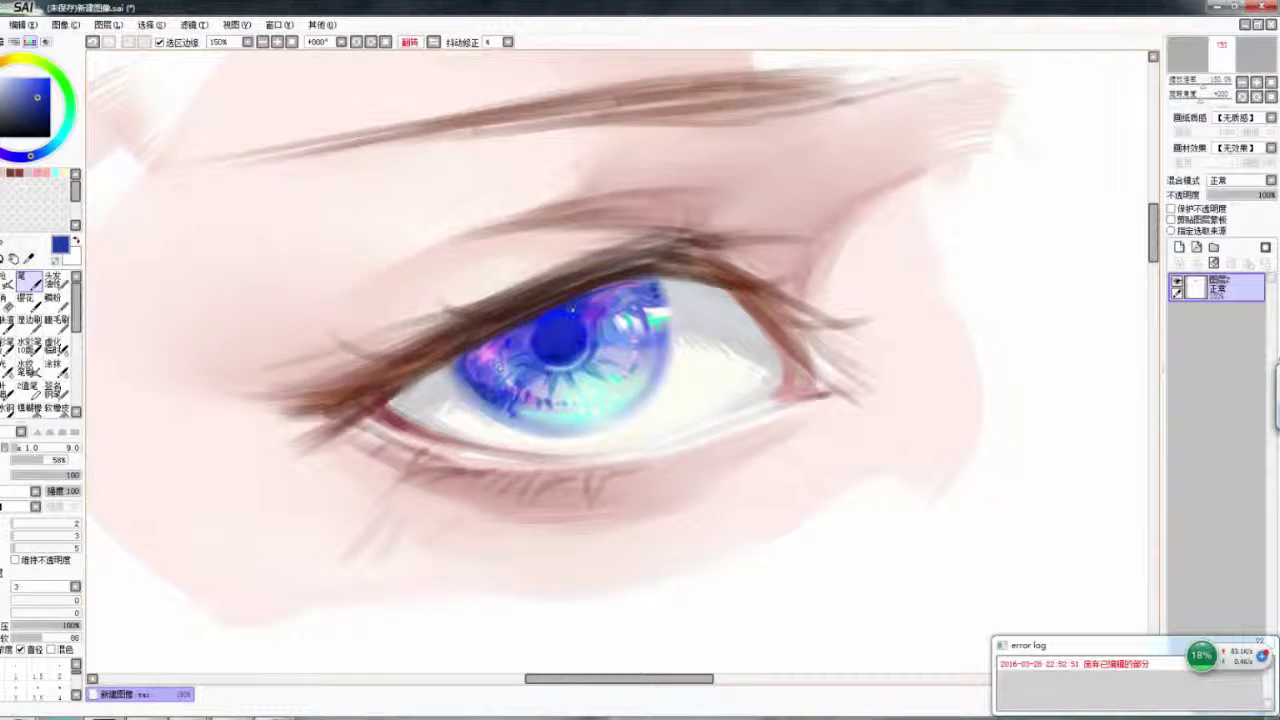
- Airbrush soft pink over the skin around the eye
key(h)
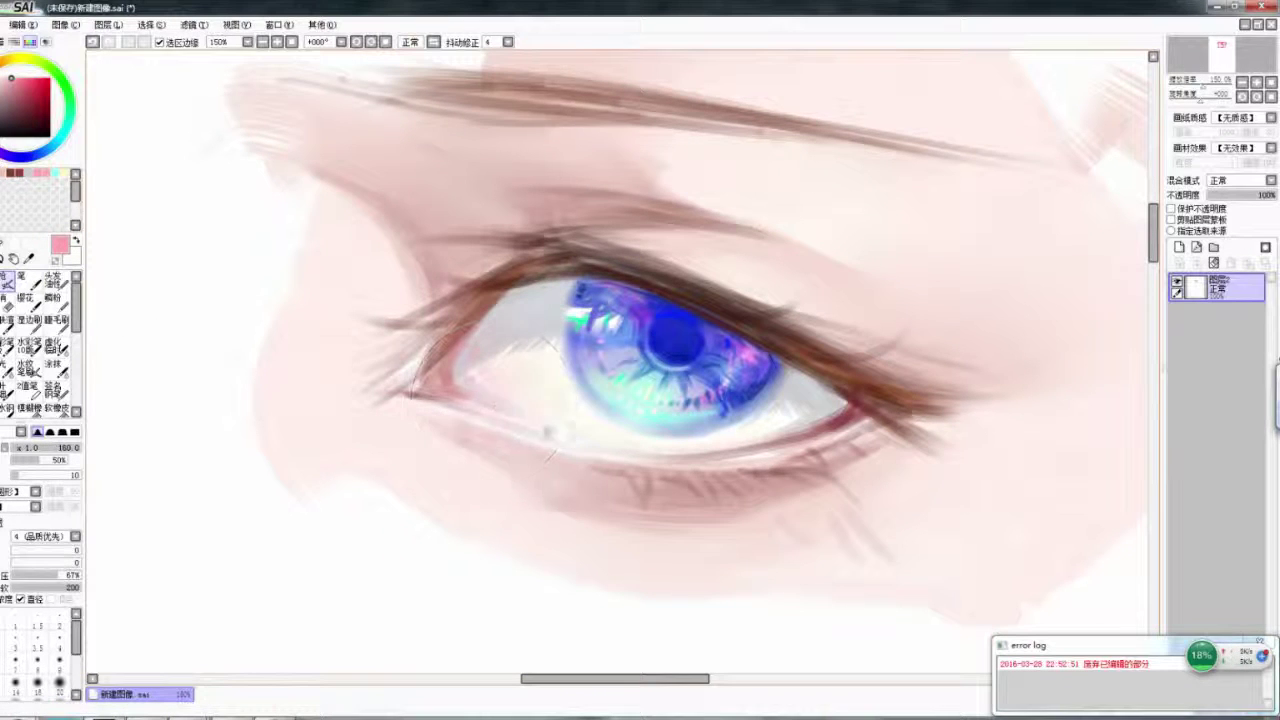
key(h)
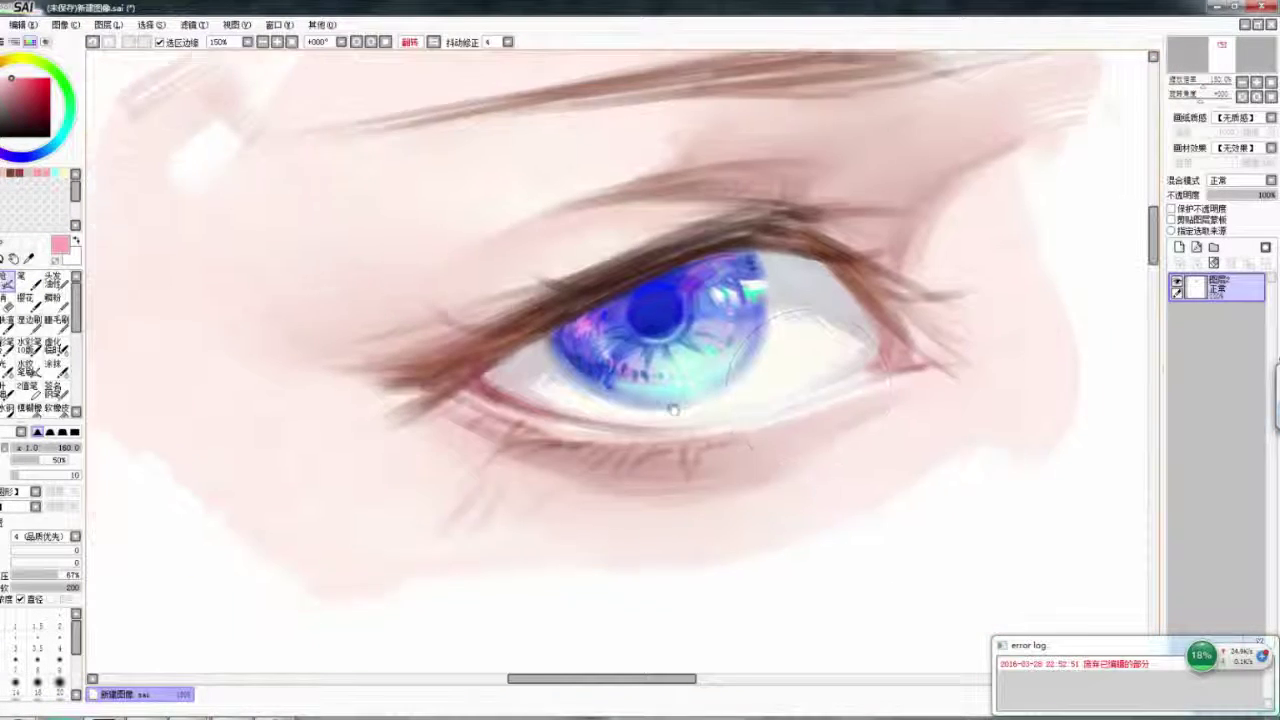
drag(415, 292, 549, 421)
drag(820, 378, 732, 355)
- Shade the upper lash line softly with sampled dark brown using the airbrush at size 70
alt+click(732, 355)
key(h)
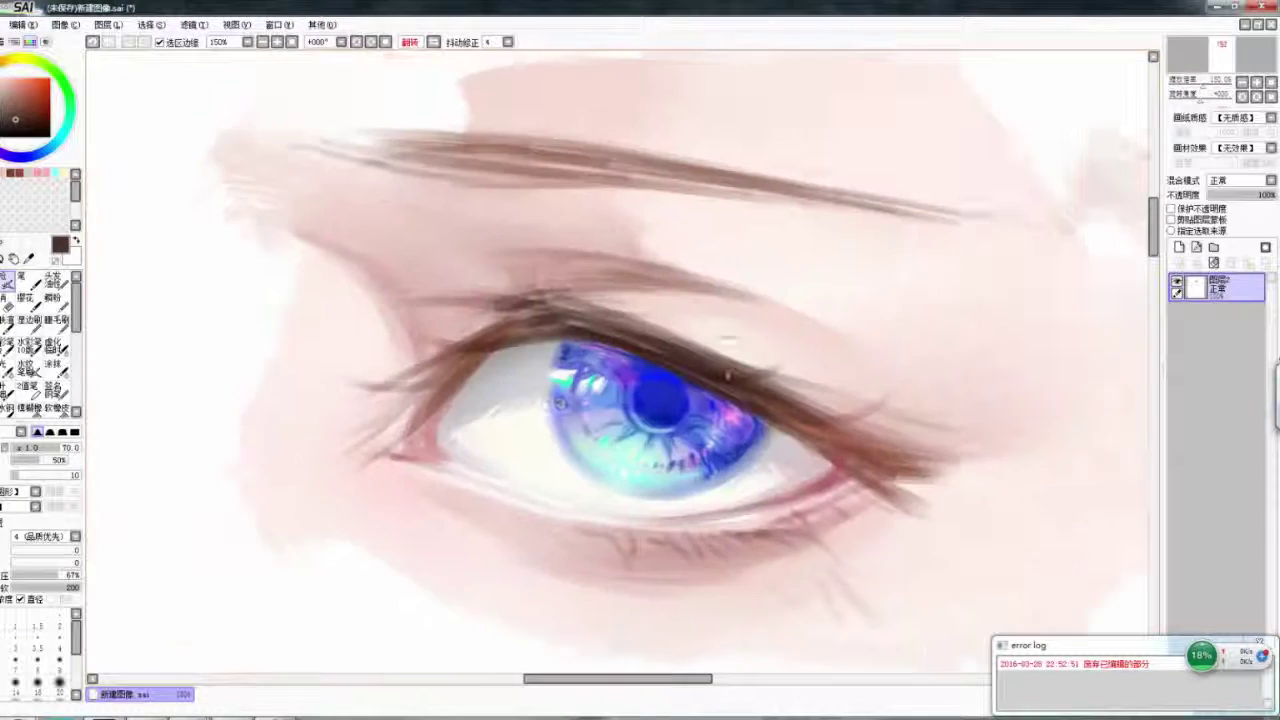
drag(623, 400, 745, 436)
key(h)
scroll(566, 306, down, 4)
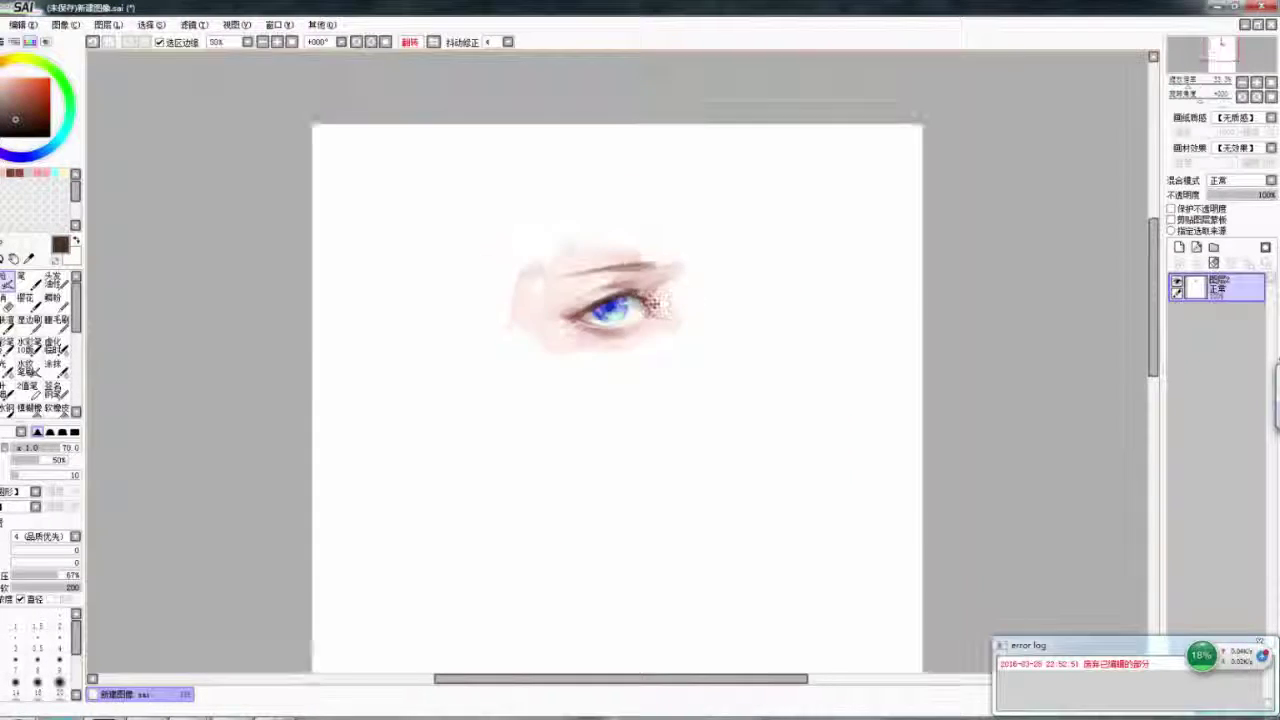
- Airbrush sampled dark red along the upper eyelid crease to warm and deepen it
scroll(566, 306, up, 3)
key(h)
drag(637, 380, 586, 322)
alt+click(585, 320)
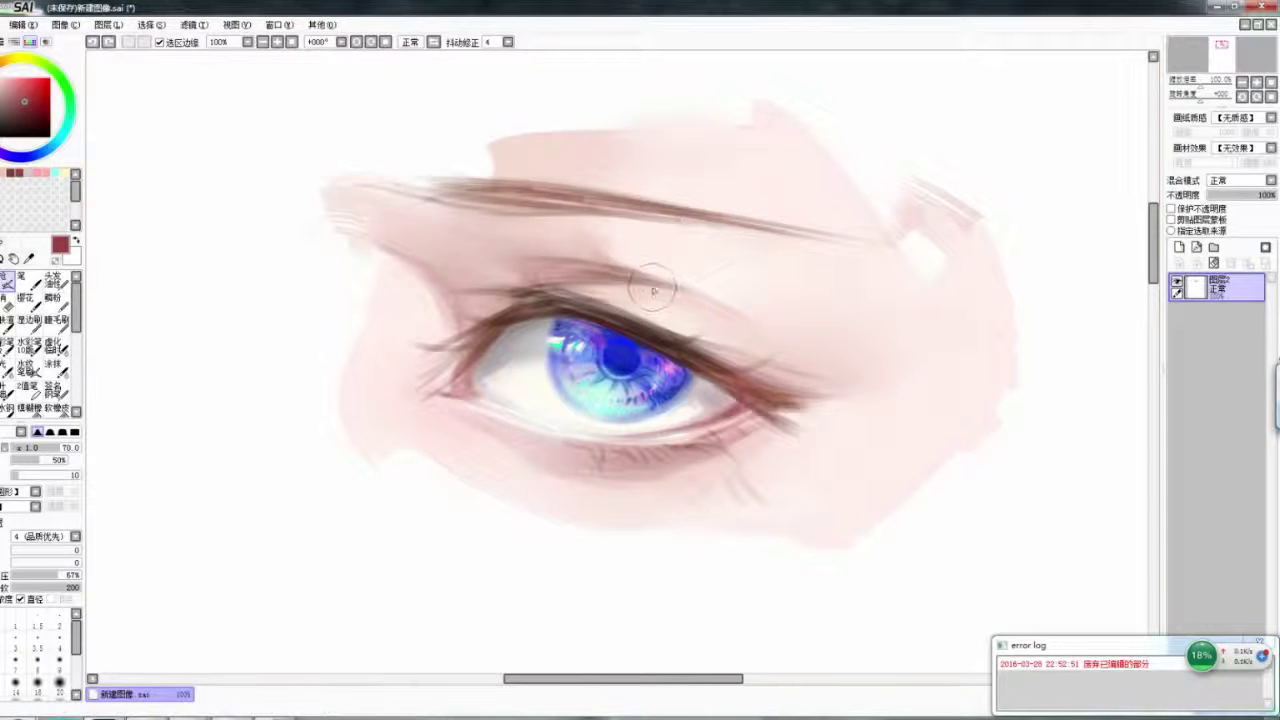
key(h)
key(h)
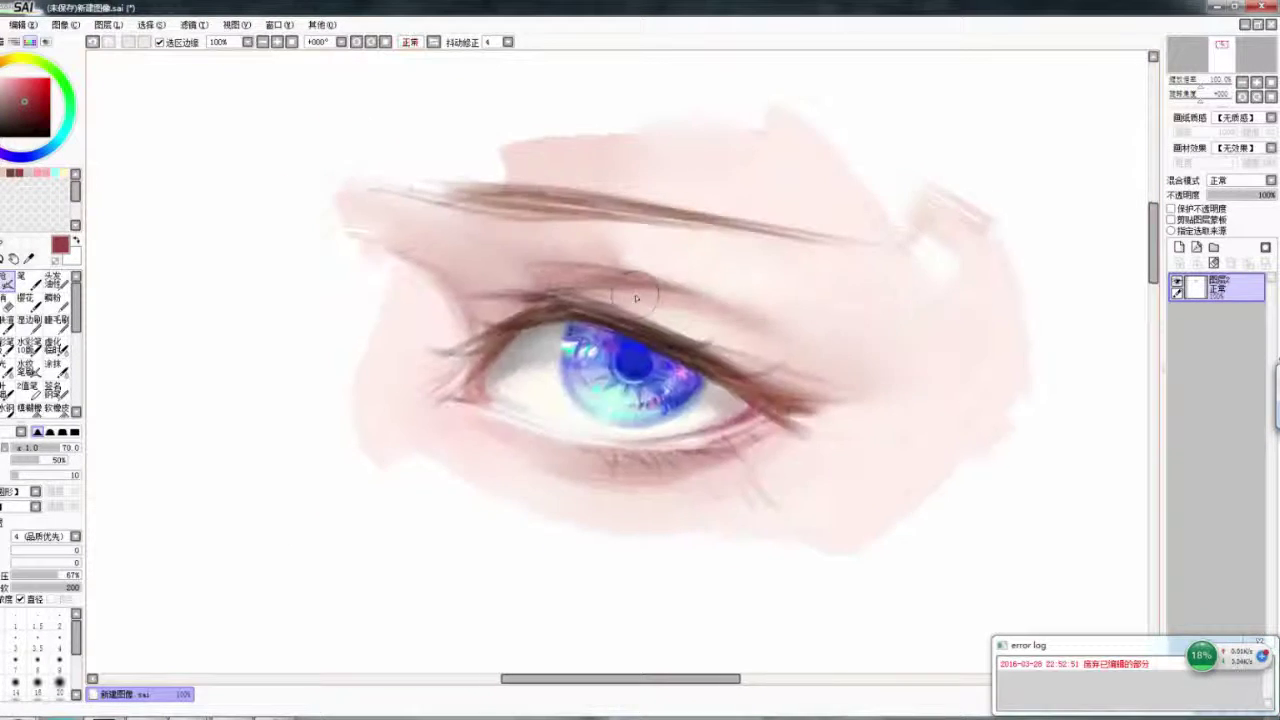
- Smooth the shading on the white of the eye with near-white tones using a size 10 brush
key(e)
scroll(643, 357, up, 2)
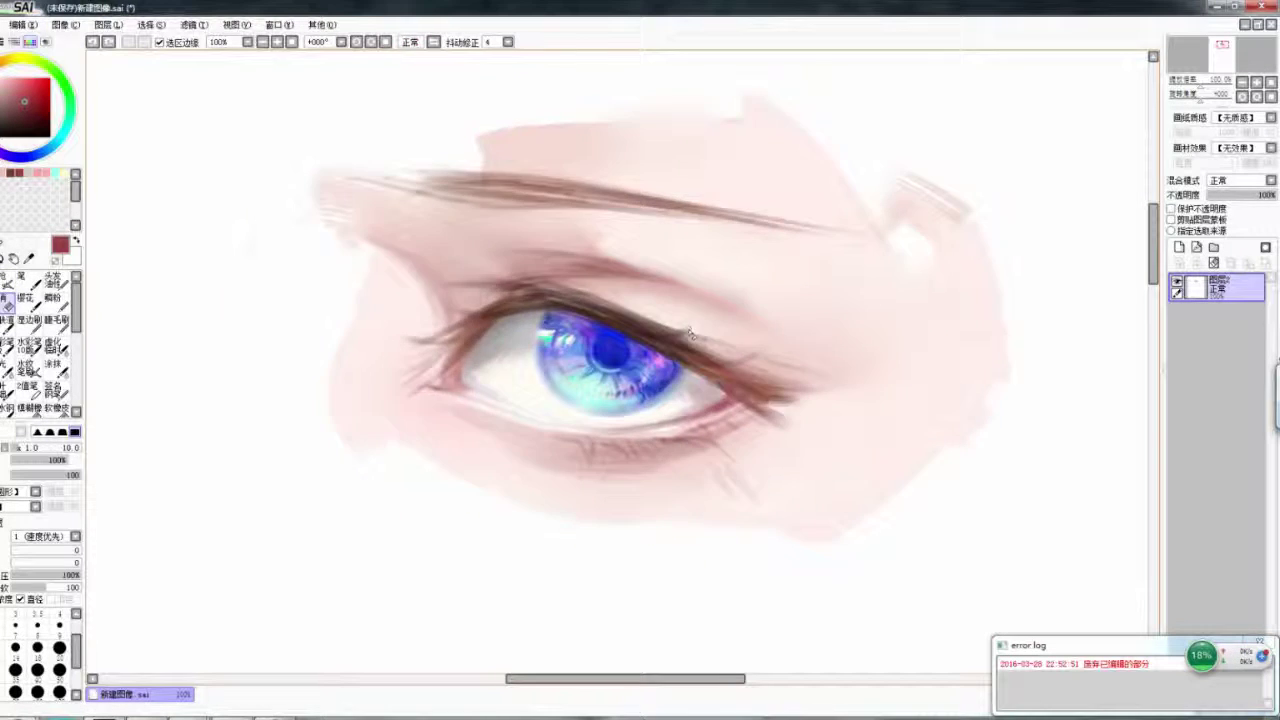
key(h)
key(e)
key(h)
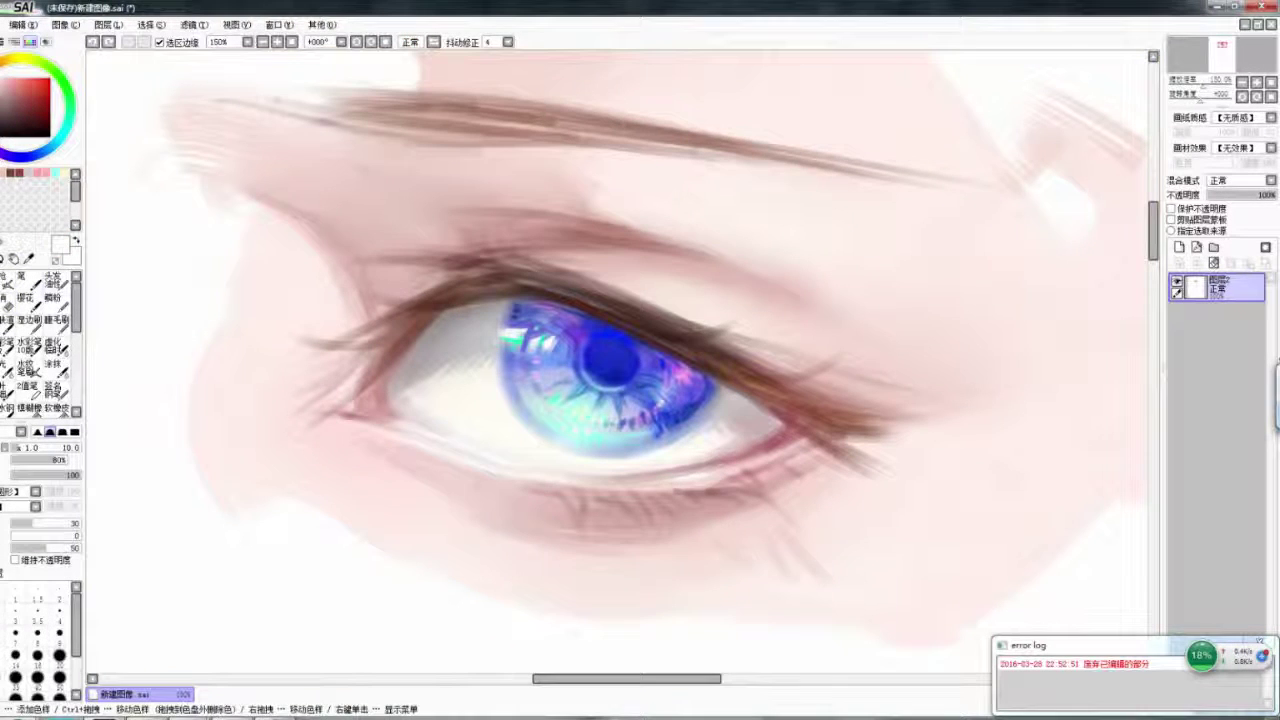
key(h)
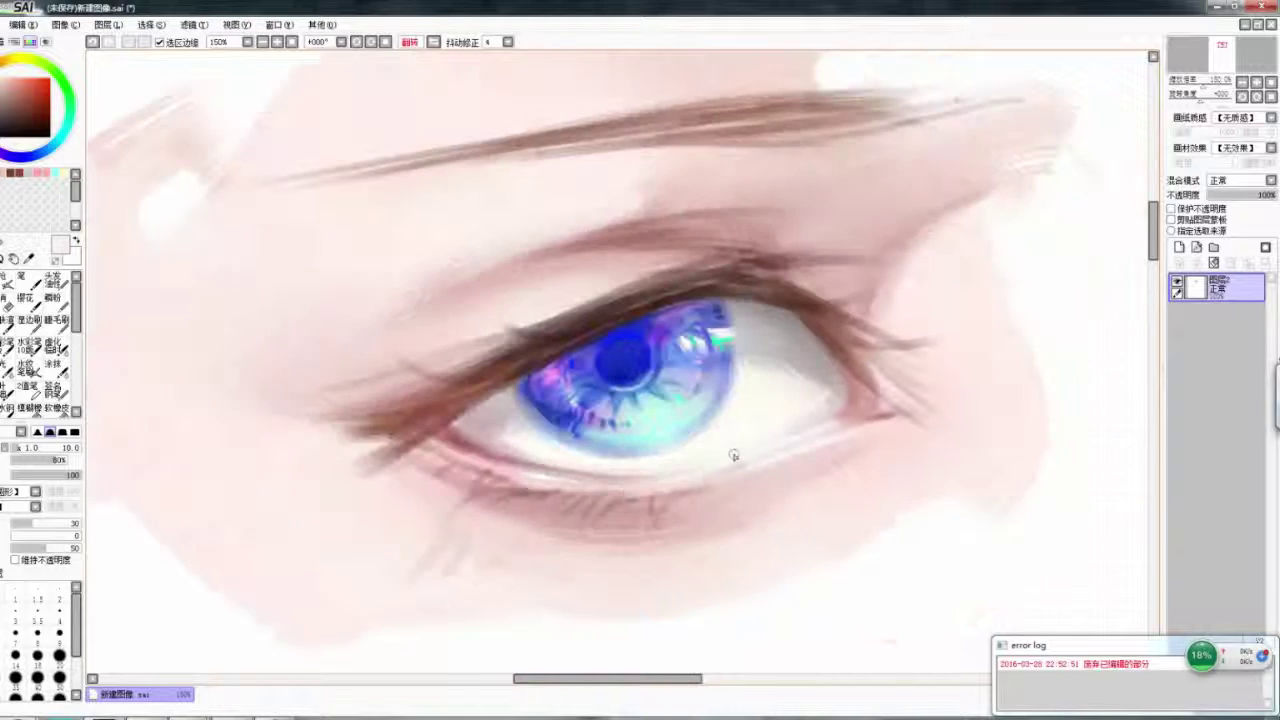
key(e)
scroll(940, 395, down, 4)
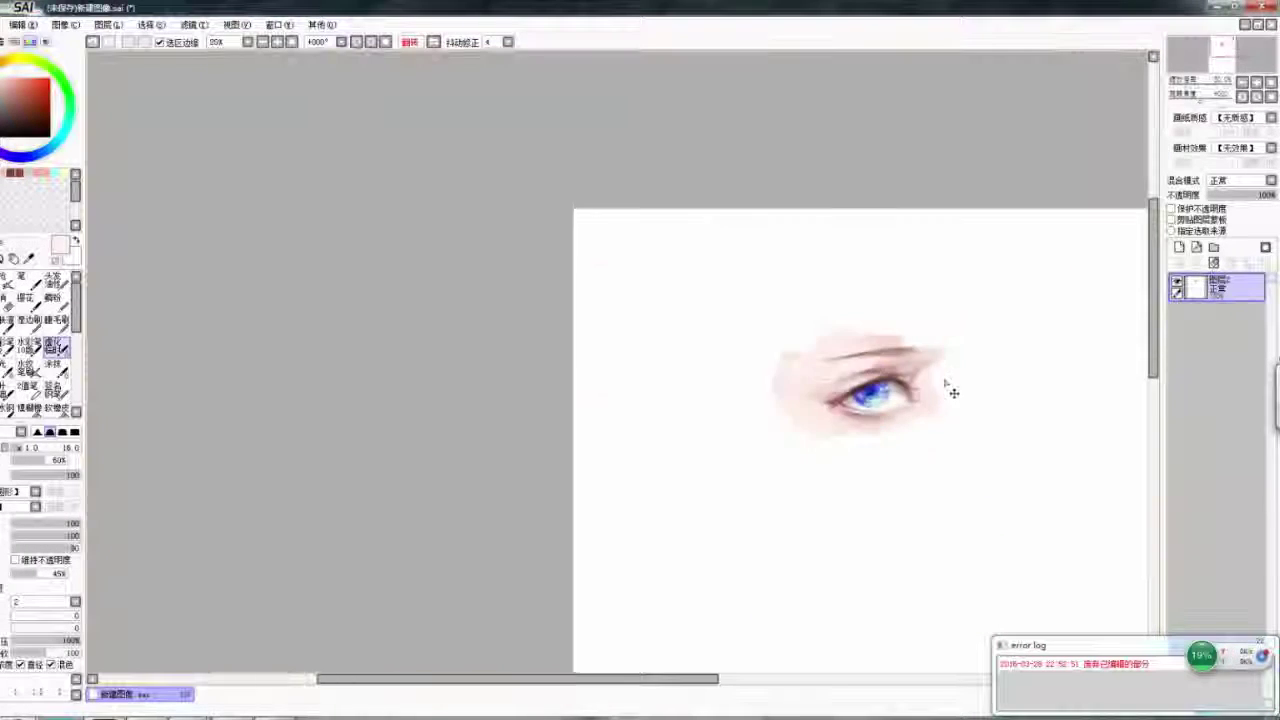
- Paint a small white catchlight at the pupil's edge with the size 9 pen
scroll(930, 400, up, 5)
key(h)
scroll(912, 407, up, 2)
key(n)
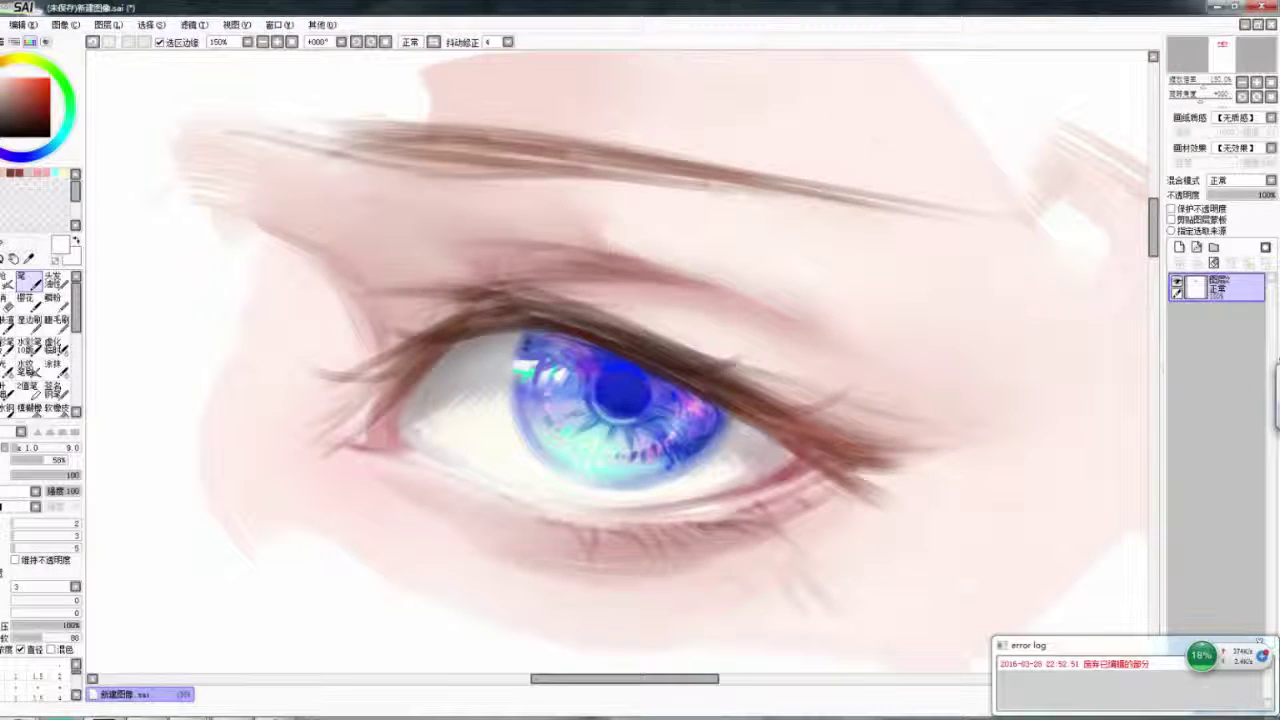
key(h)
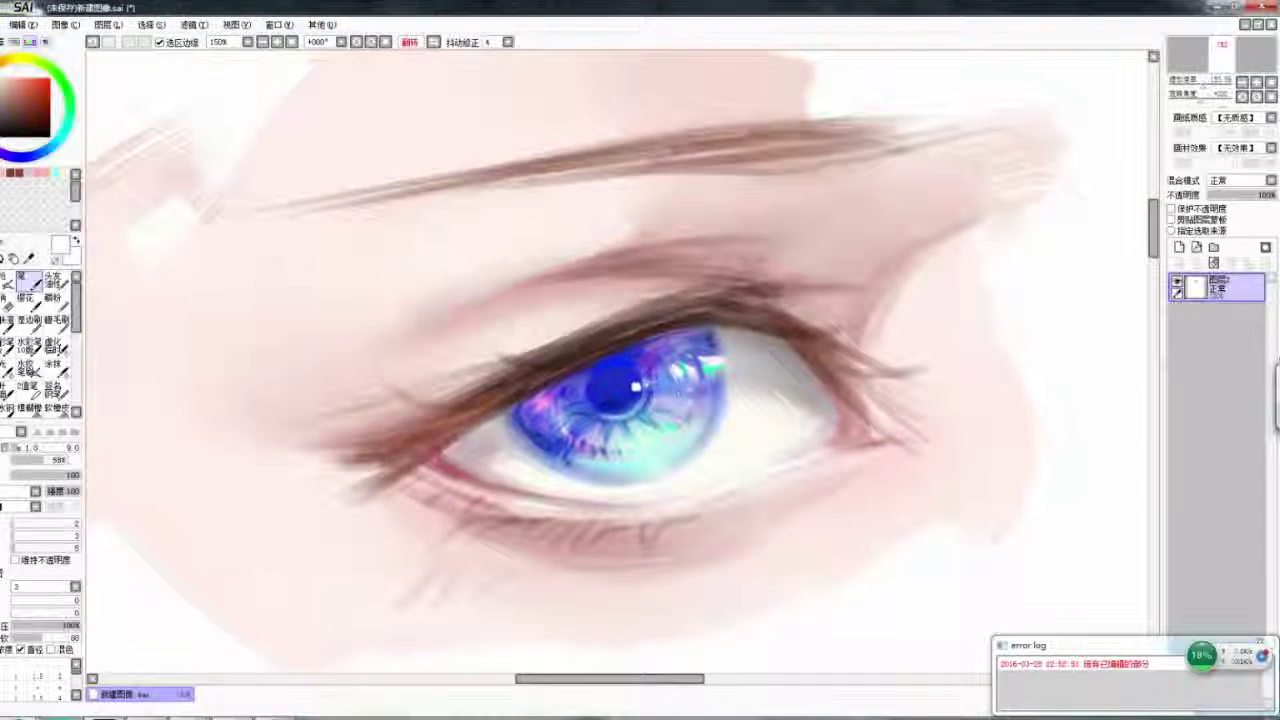
key(e)
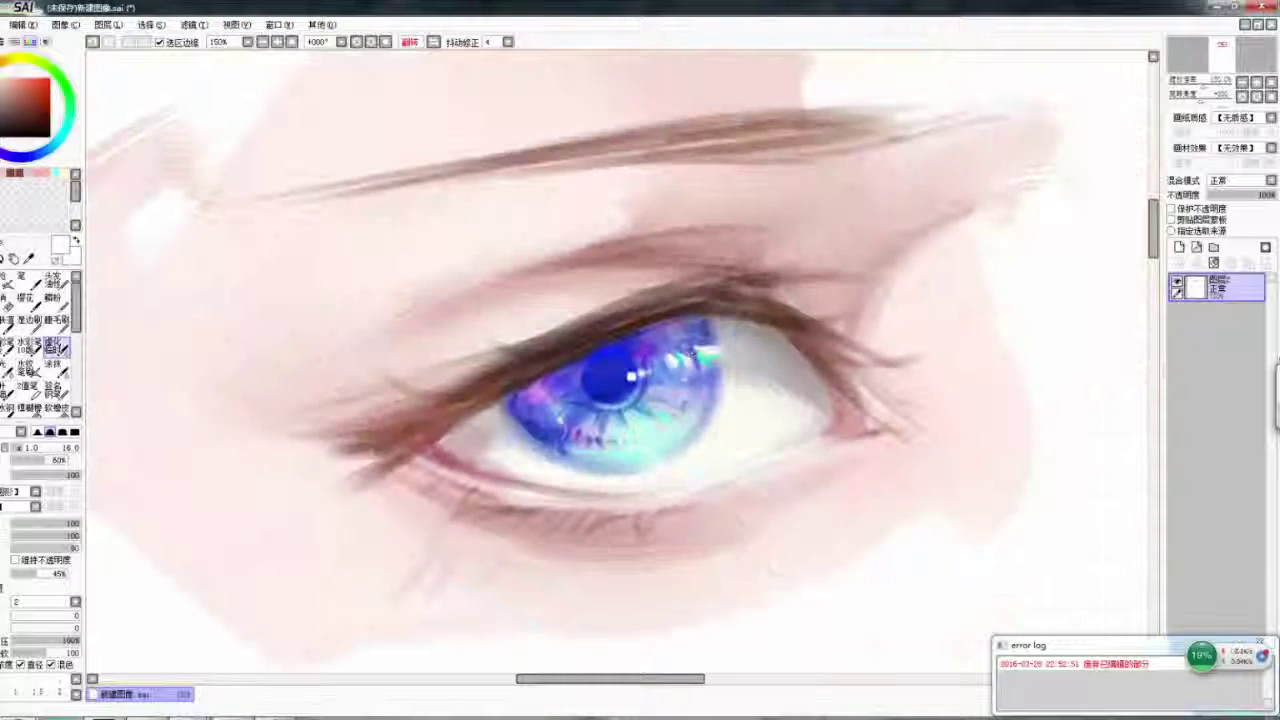
- Darken the upper lash line with sampled dark brown using the size 9 pen, extending it to a pointed tip at the outer corner
key(n)
alt+click(490, 338)
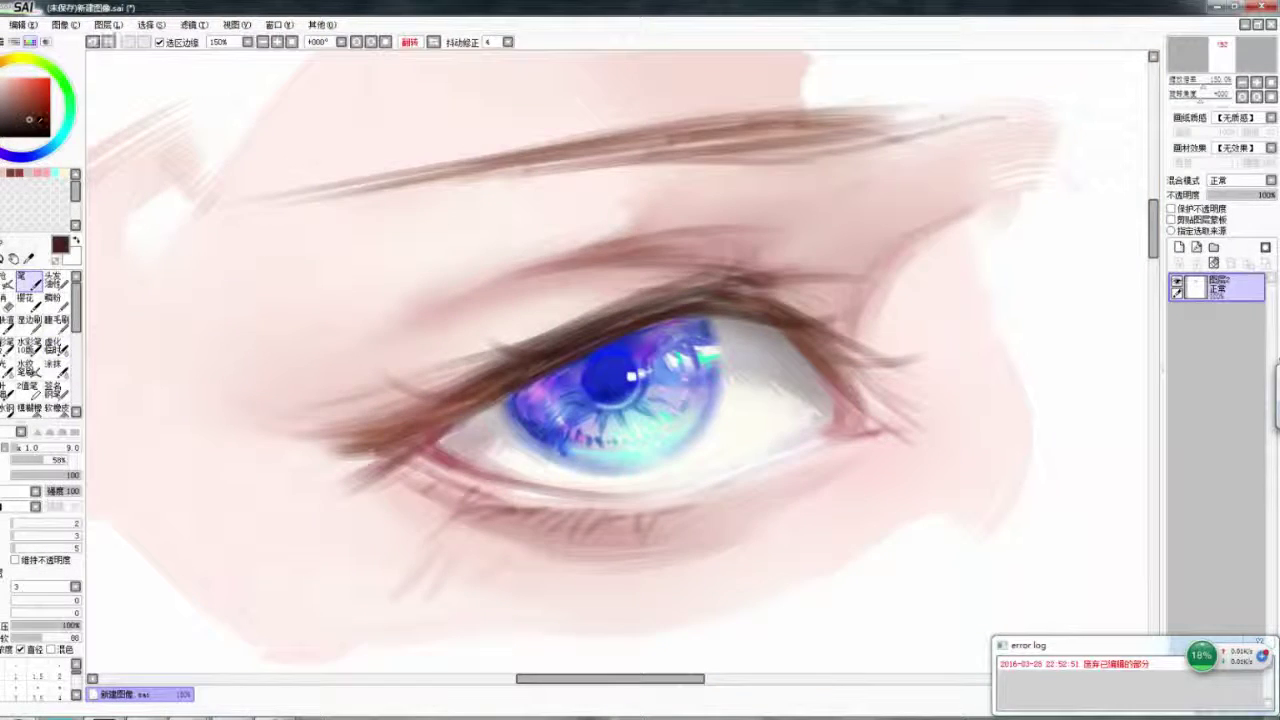
key(h)
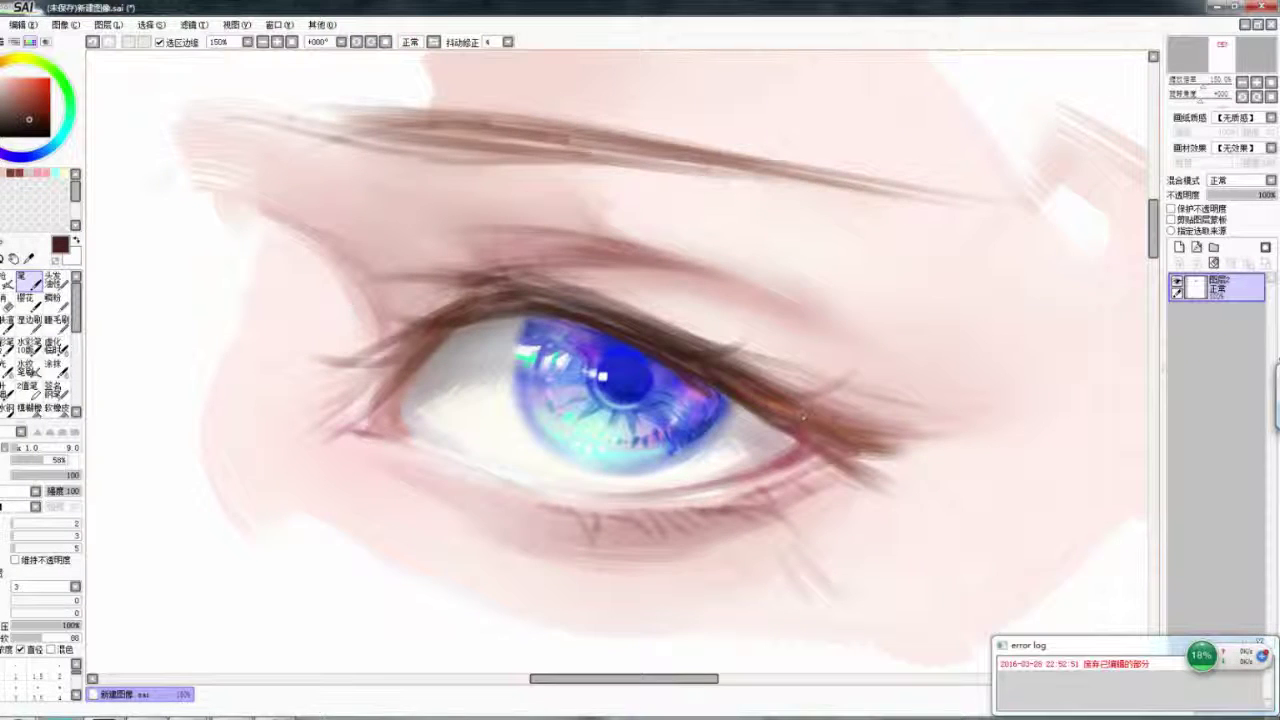
key(h)
drag(676, 309, 780, 300)
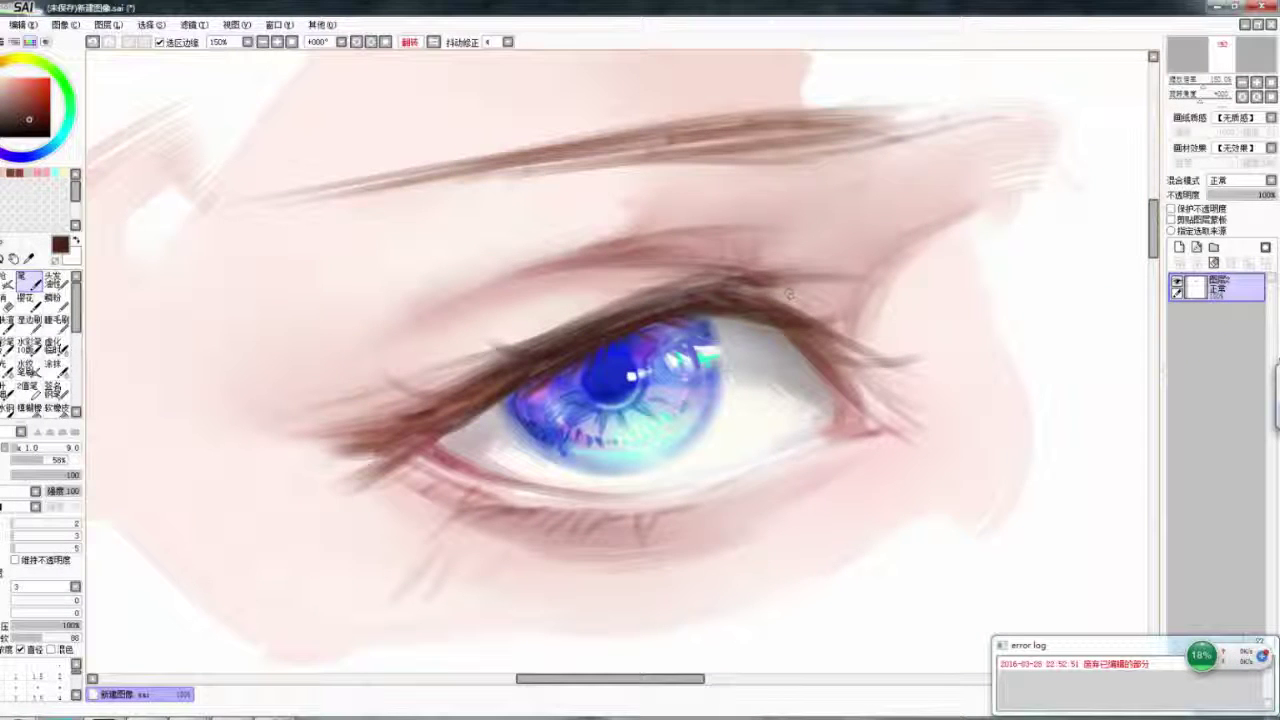
key(h)
mouse_move(740, 395)
mouse_down()
mouse_move(730, 420)
mouse_move(920, 440)
mouse_up()
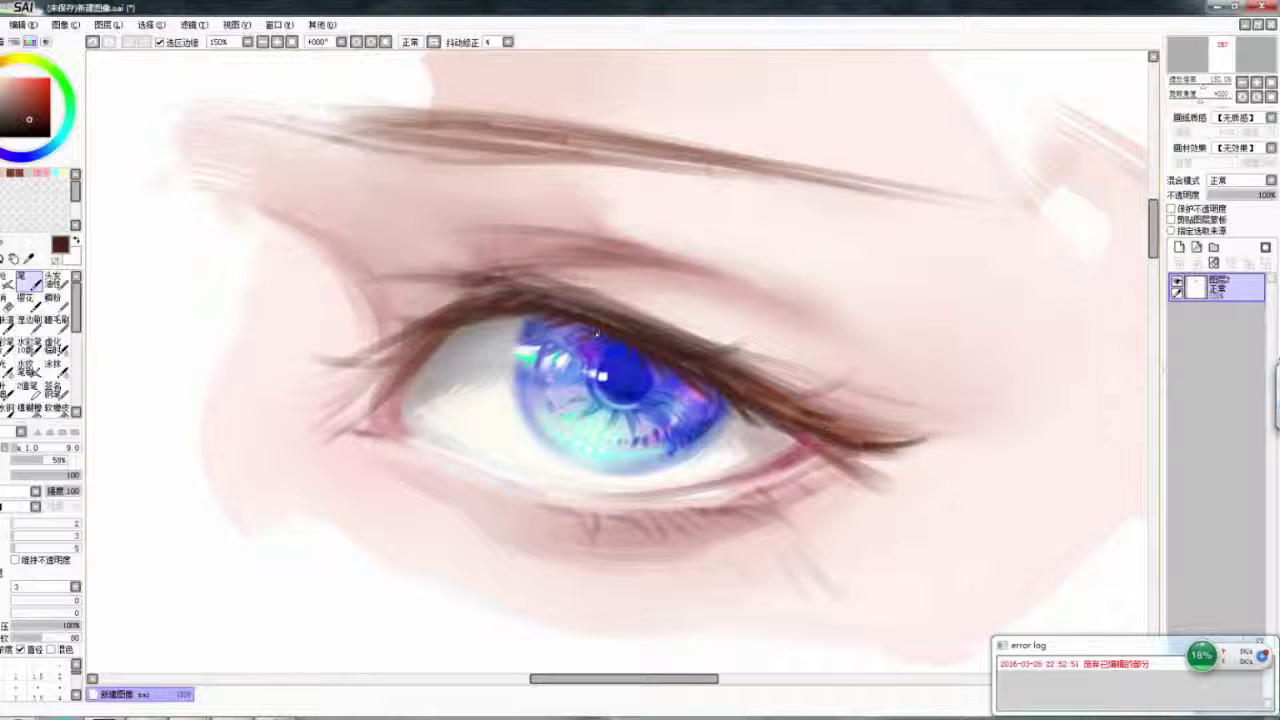
- Paint dark brown lash clumps along the outer half of the upper lid with the pen at size 6
key(h)
mouse_move(640, 335)
mouse_down()
mouse_move(735, 318)
mouse_move(836, 347)
mouse_up()
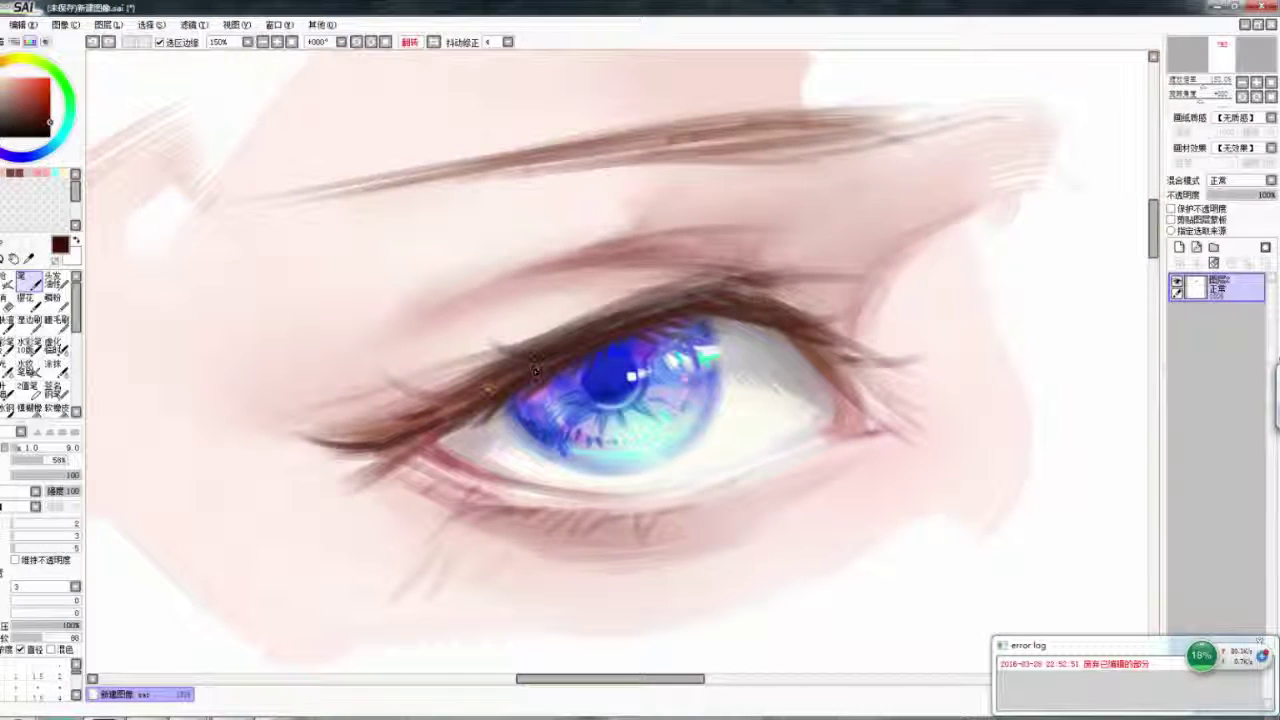
key(h)
mouse_move(661, 333)
mouse_down()
mouse_move(740, 345)
mouse_move(768, 388)
mouse_move(824, 408)
mouse_move(895, 396)
mouse_up()
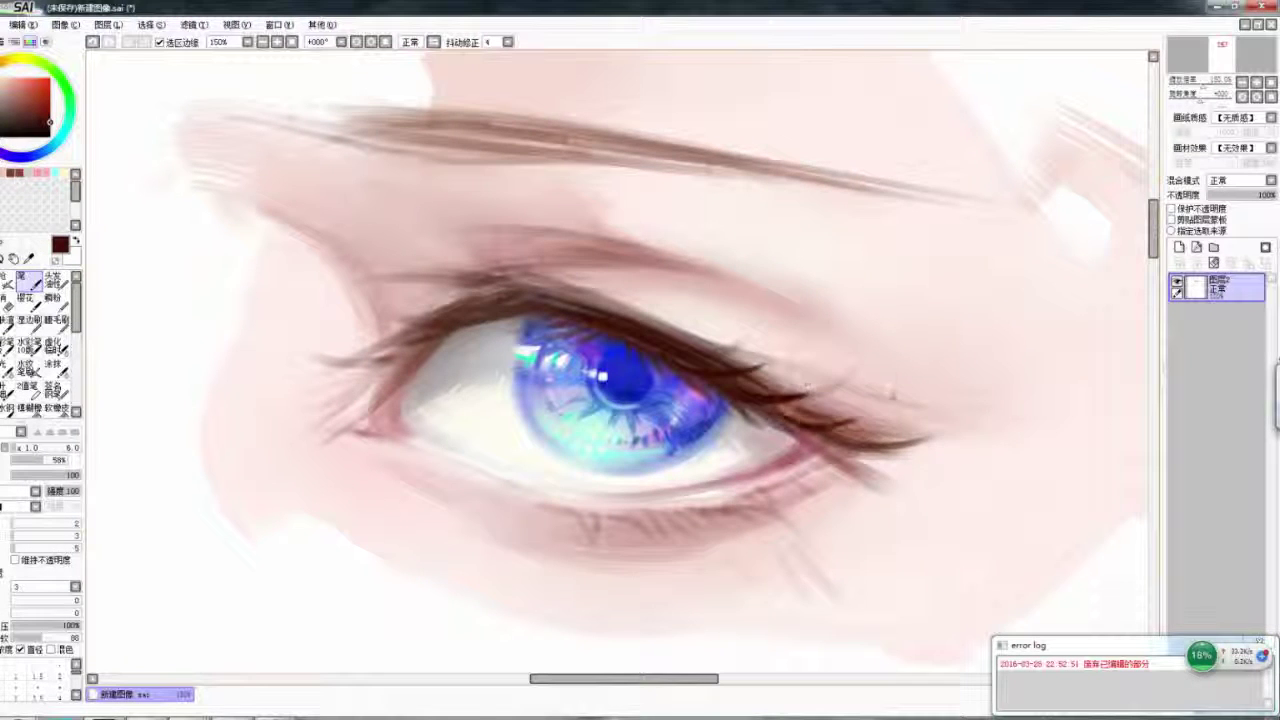
key(h)
key(h)
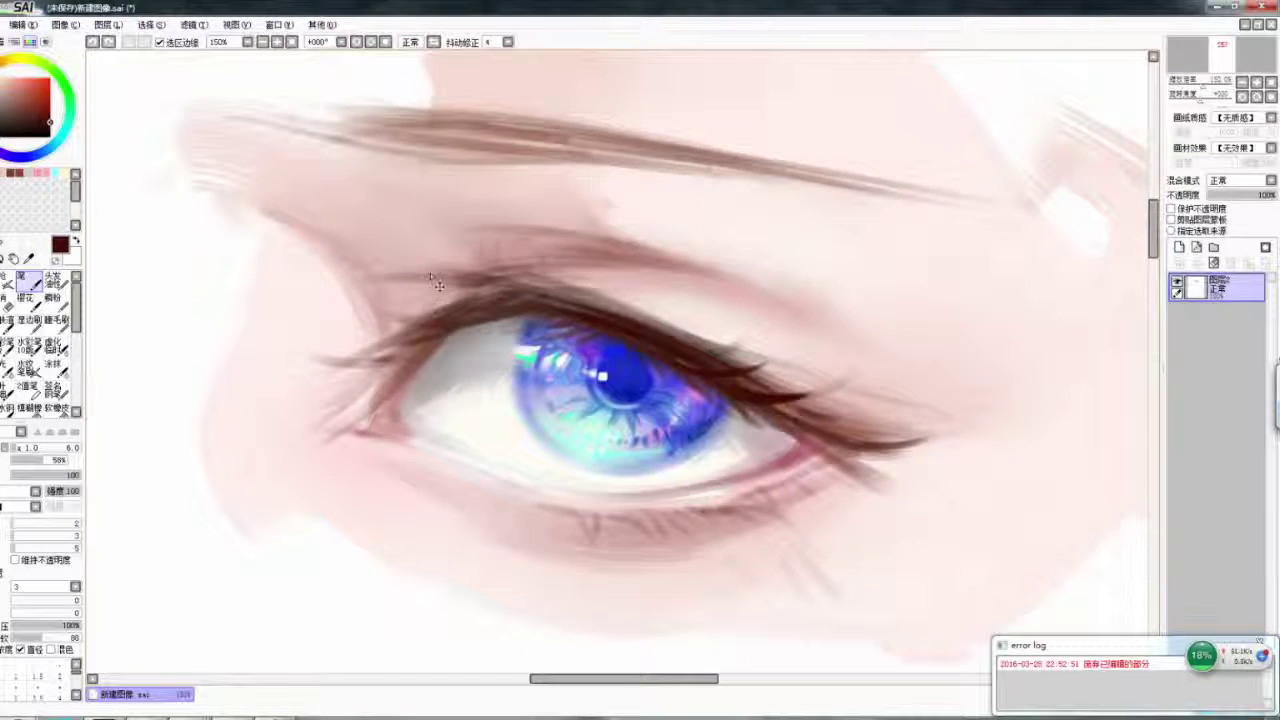
- Add short, upward-curving dark lashes on the inner half of the upper lid
drag(470, 305, 430, 280)
drag(560, 320, 504, 262)
key(h)
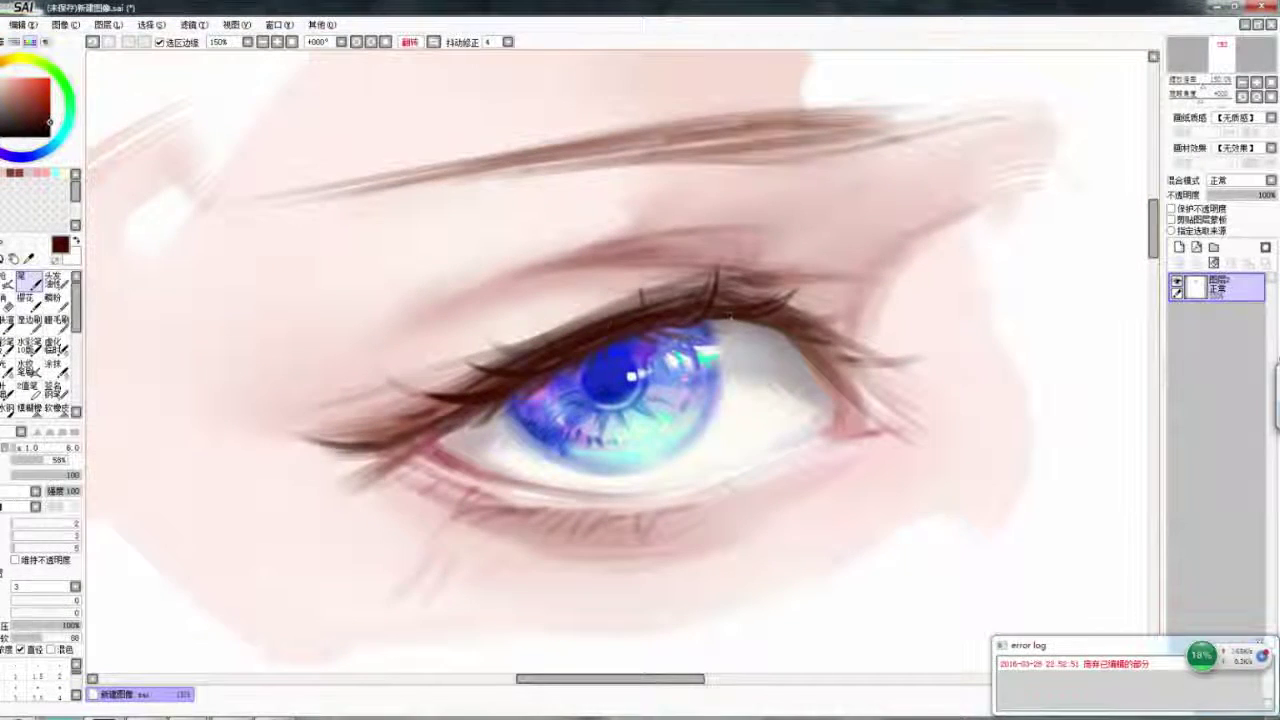
- Add thin pale pink hair strokes over the upper lash line with a sampled skin color
key(h)
alt+click(612, 302)
drag(578, 310, 628, 300)
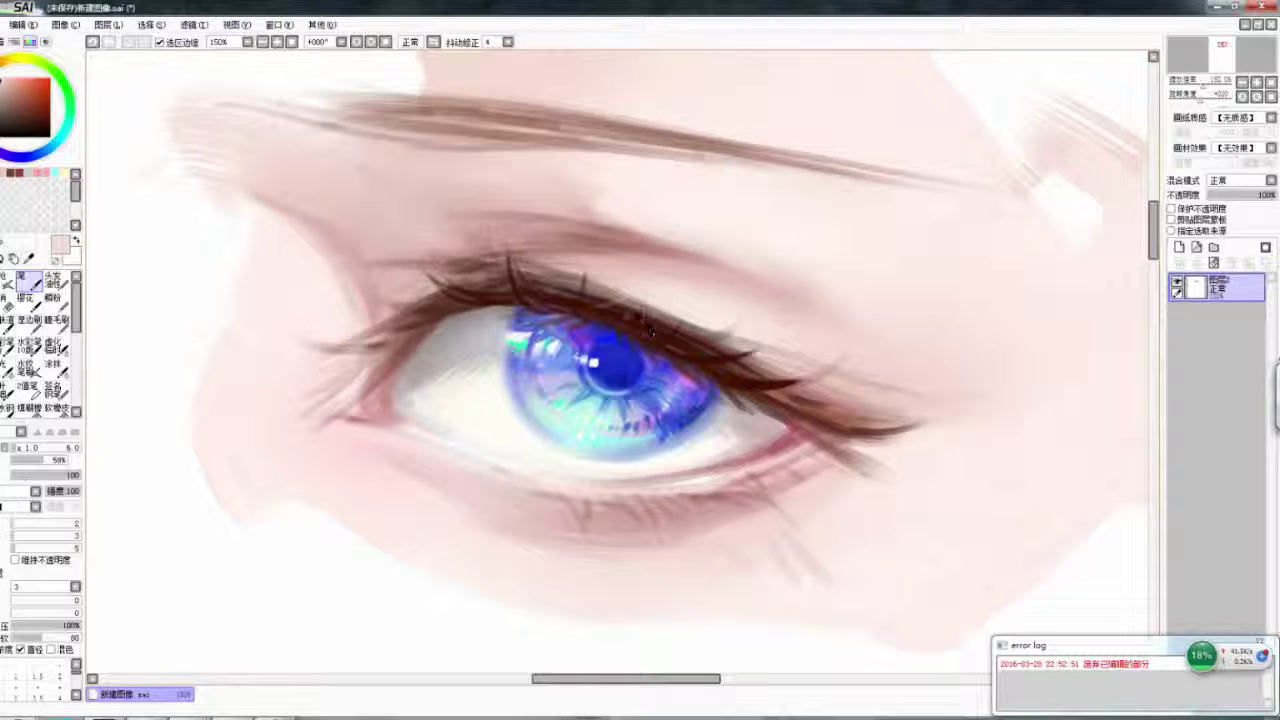
key(h)
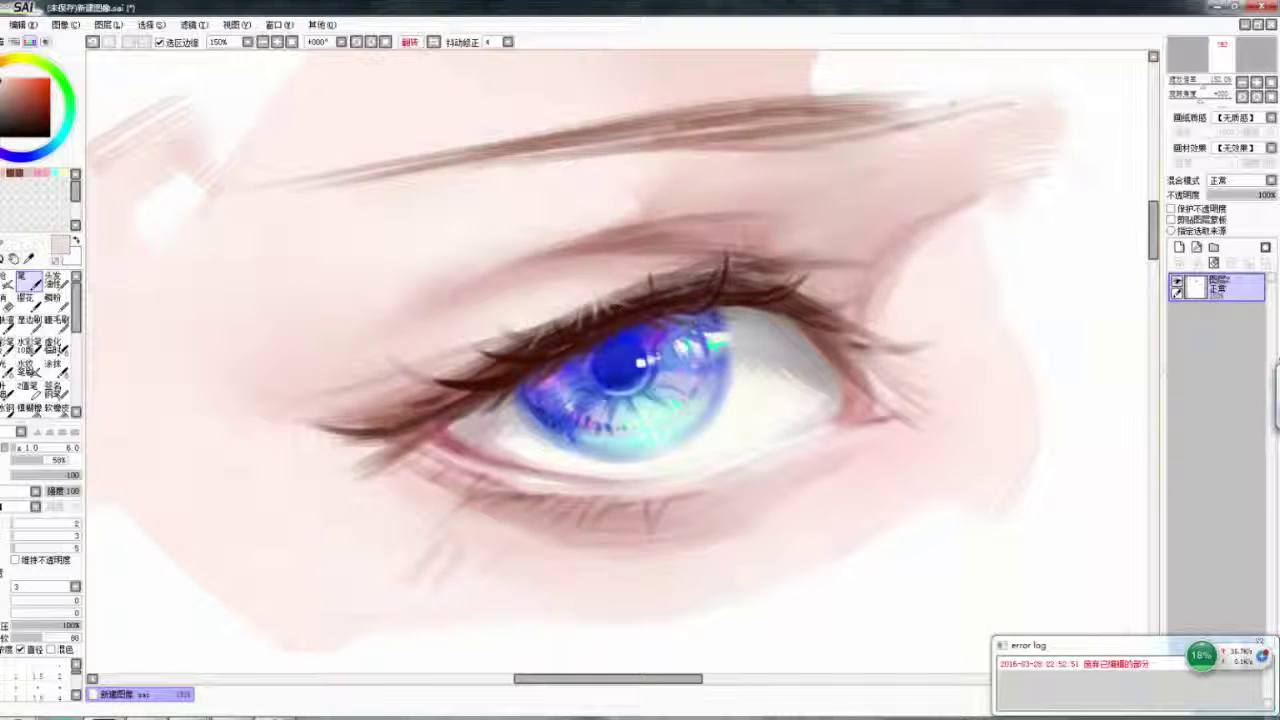
- Draw fine, curved lower lashes from the middle of the lid to the outer corner with sampled dark brown
scroll(620, 370, down, 2)
alt+click(510, 430)
key(h)
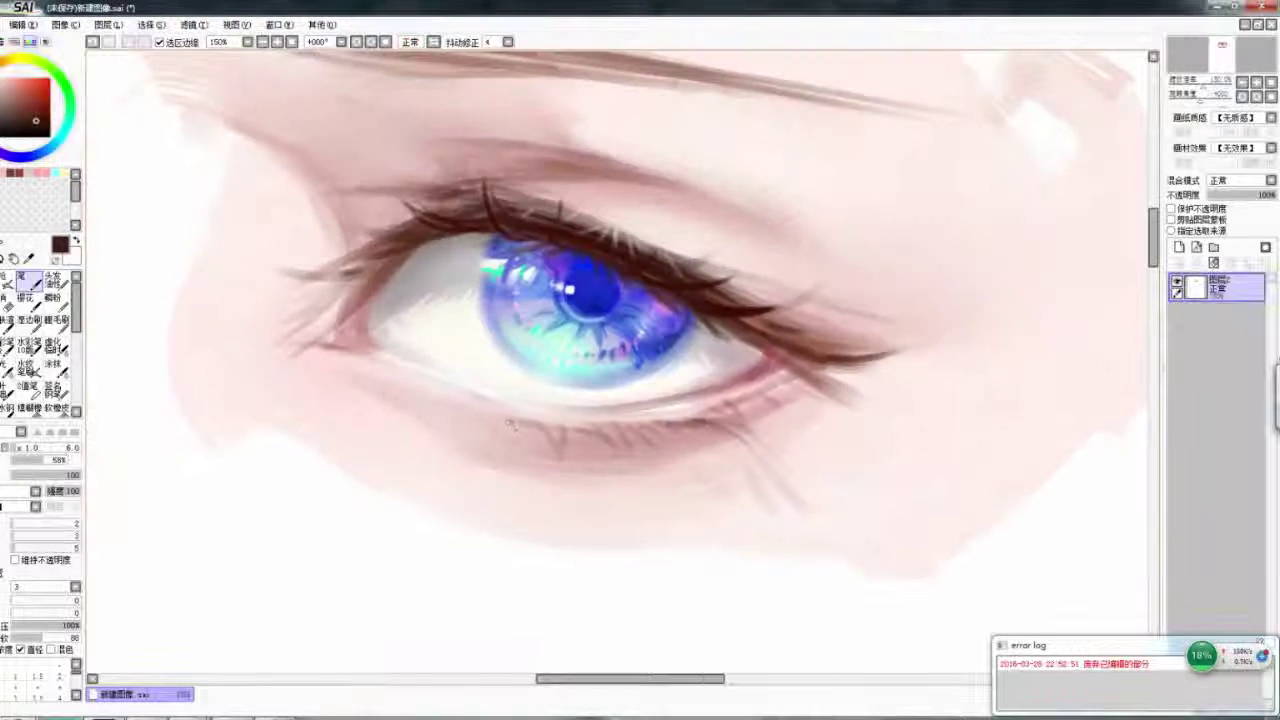
drag(531, 422, 541, 504)
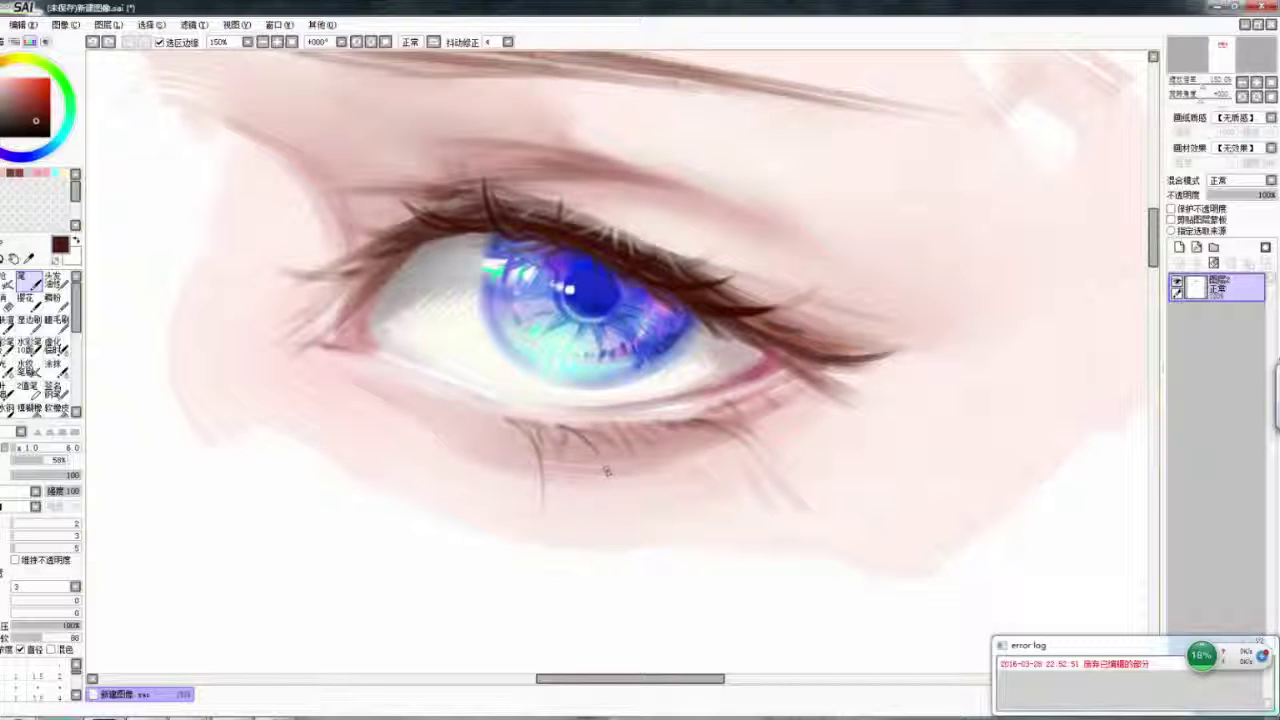
scroll(620, 450, right, 1)
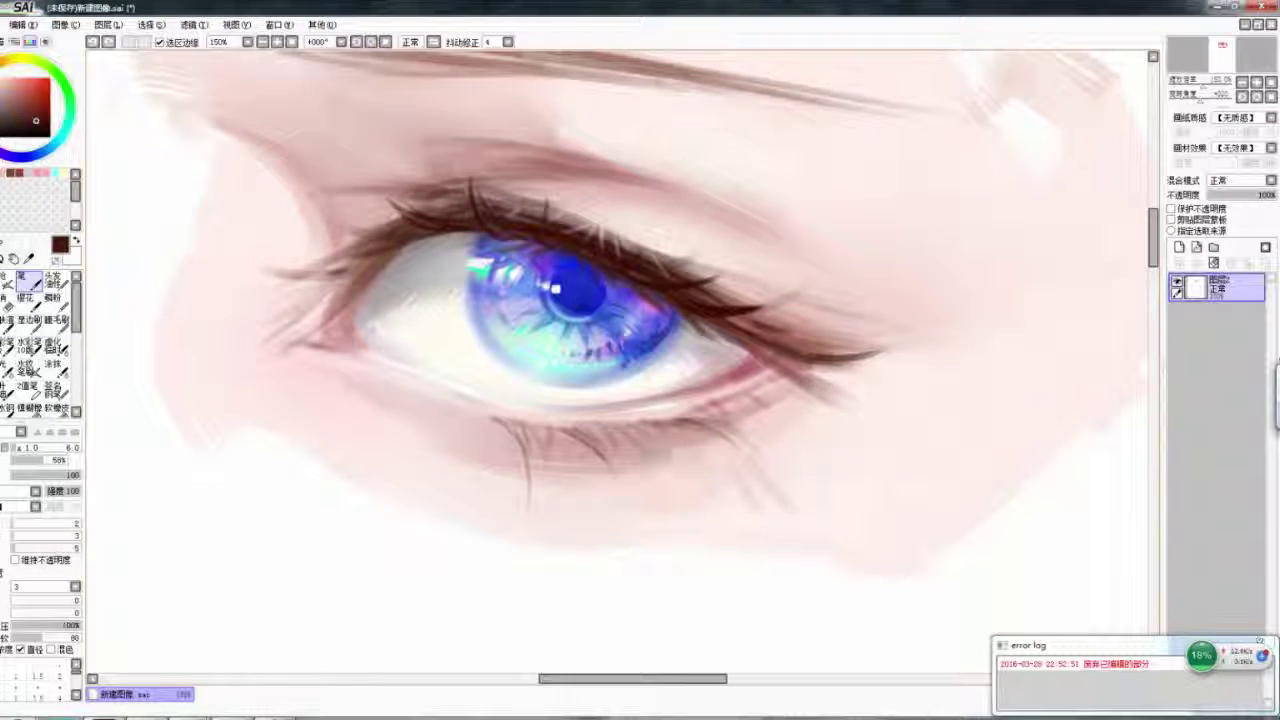
key(h)
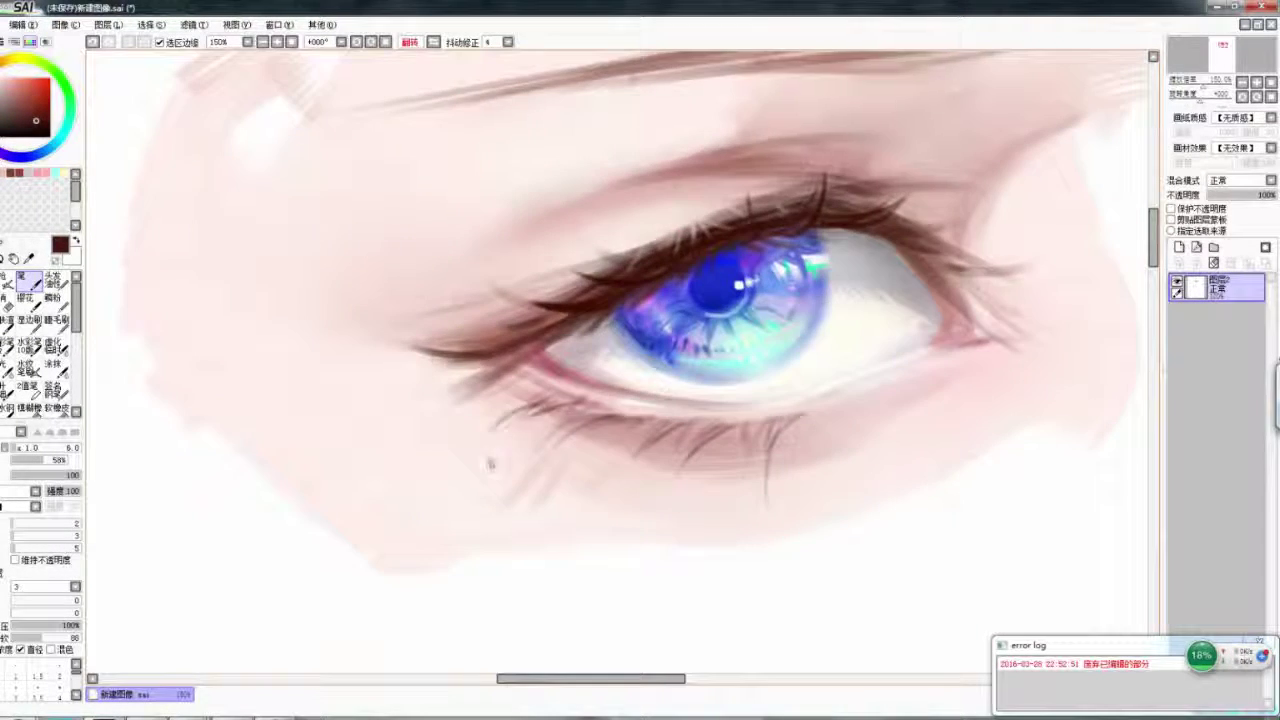
- Extend the lower lashes toward the inner corner with fine strokes, using a sampled muted pink for the faintest ones
scroll(490, 463, right, 1)
scroll(780, 420, right, 5)
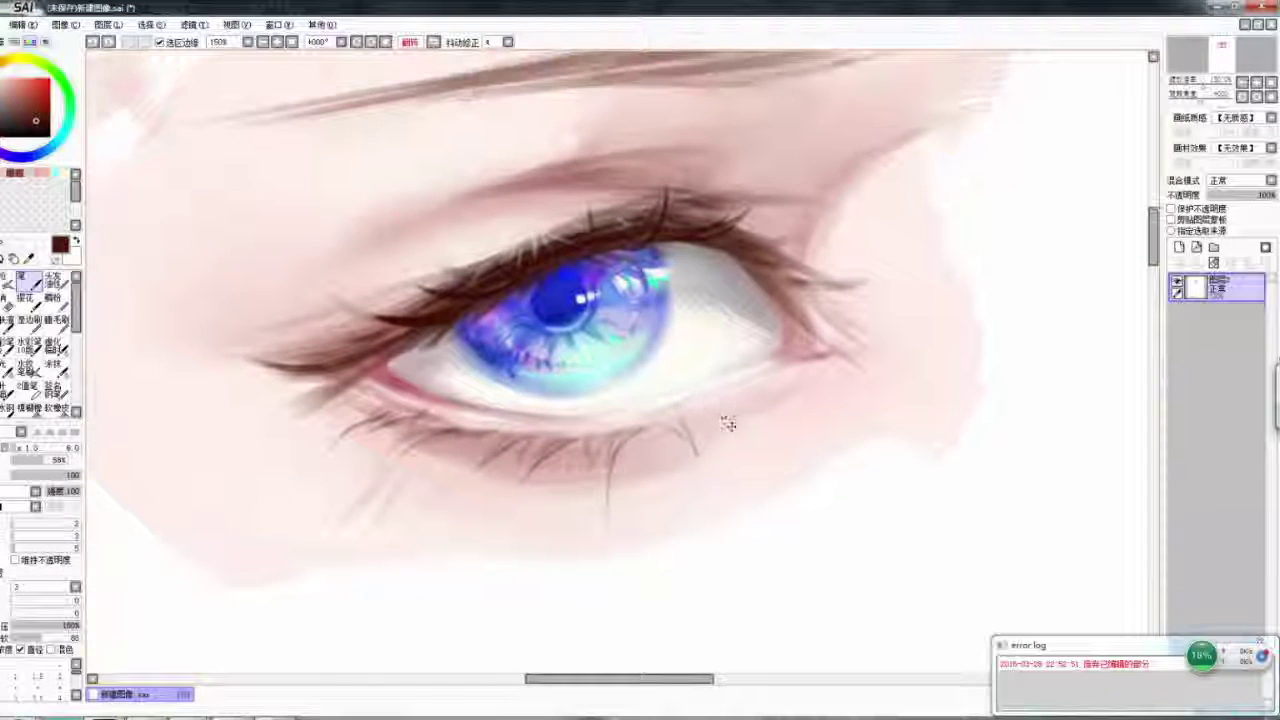
alt+click(738, 430)
mouse_move(740, 434)
mouse_down()
mouse_move(730, 418)
mouse_move(790, 425)
mouse_move(772, 403)
mouse_up()
key(h)
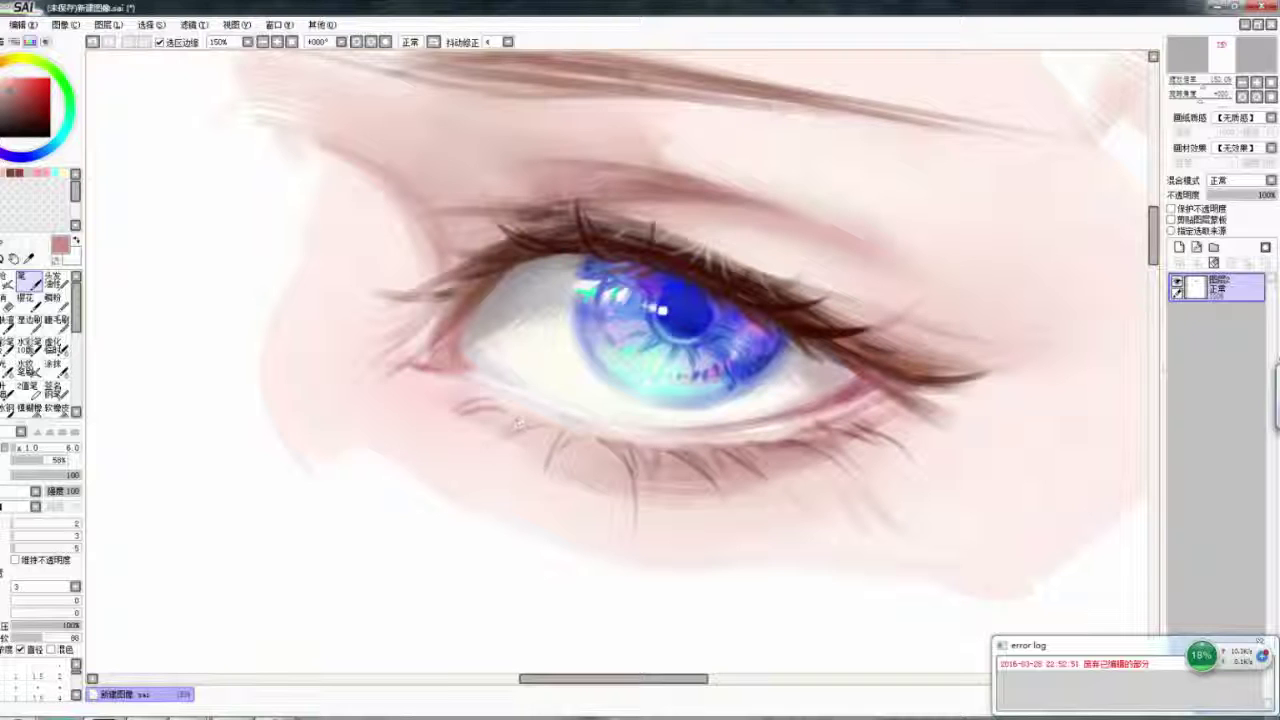
- Paint crimson accents along the lid rims at the outer and inner corners of the eye
key(h)
alt+click(400, 384)
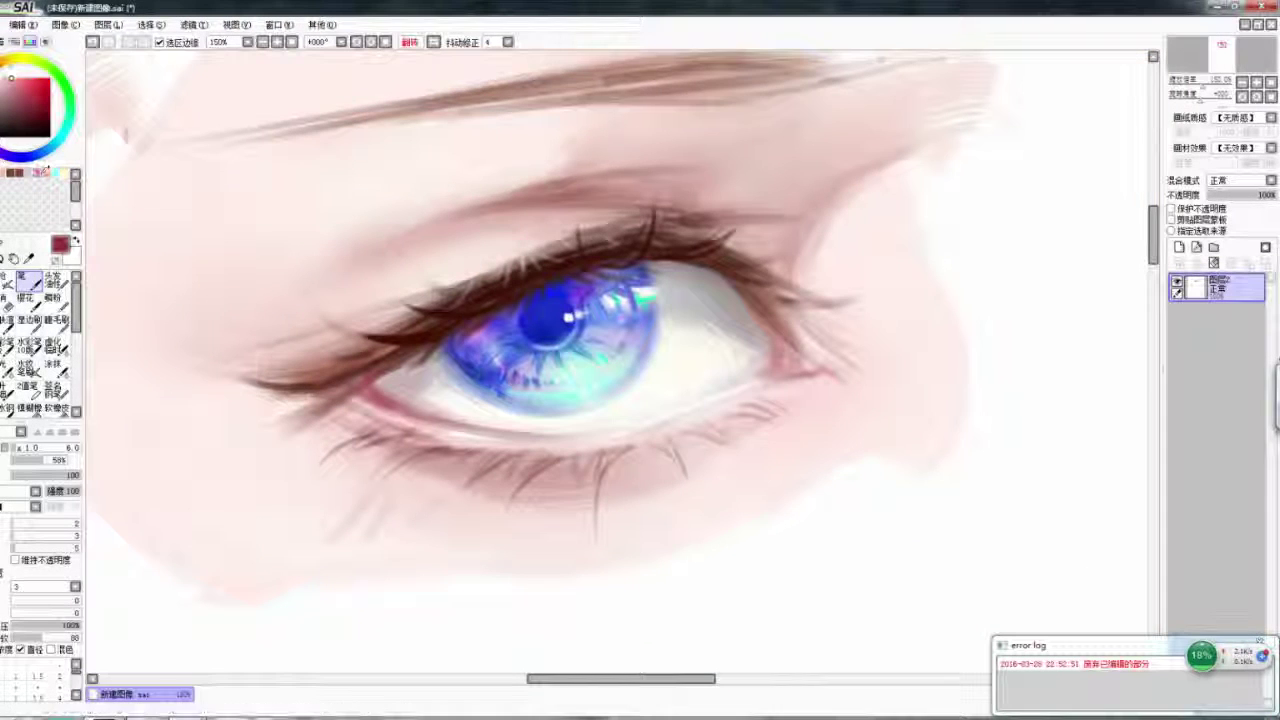
key(h)
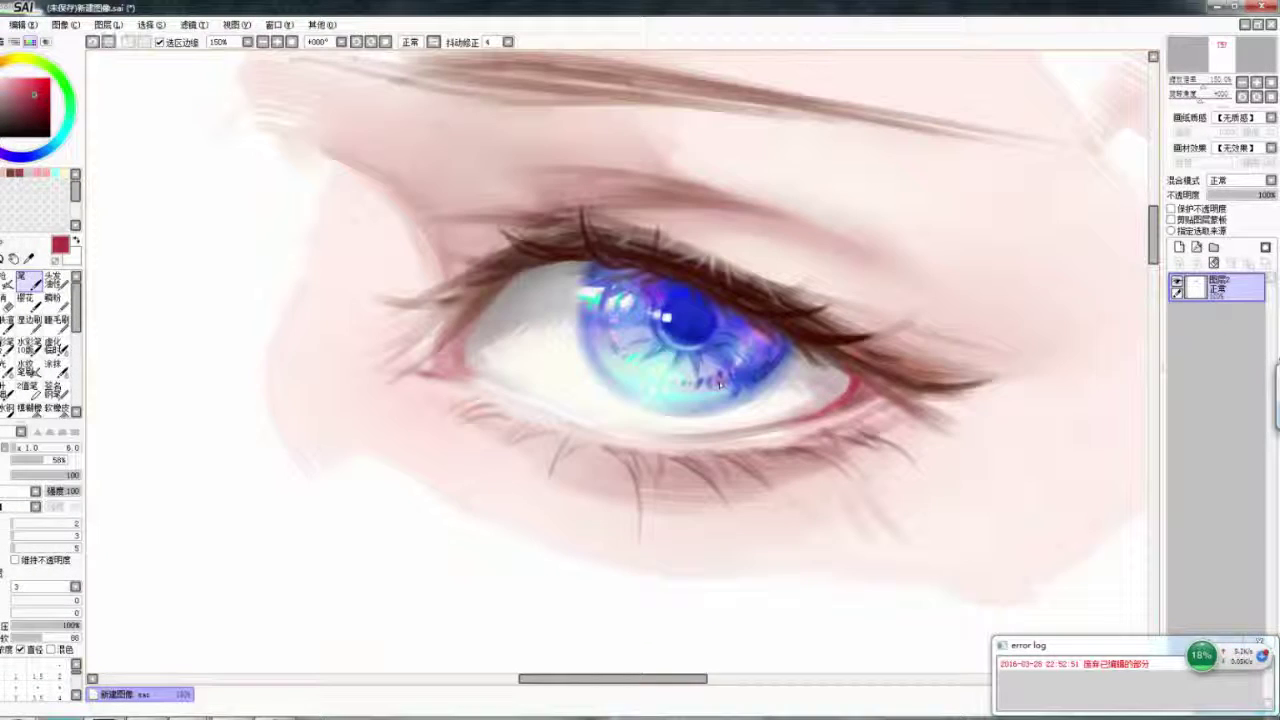
drag(470, 362, 495, 356)
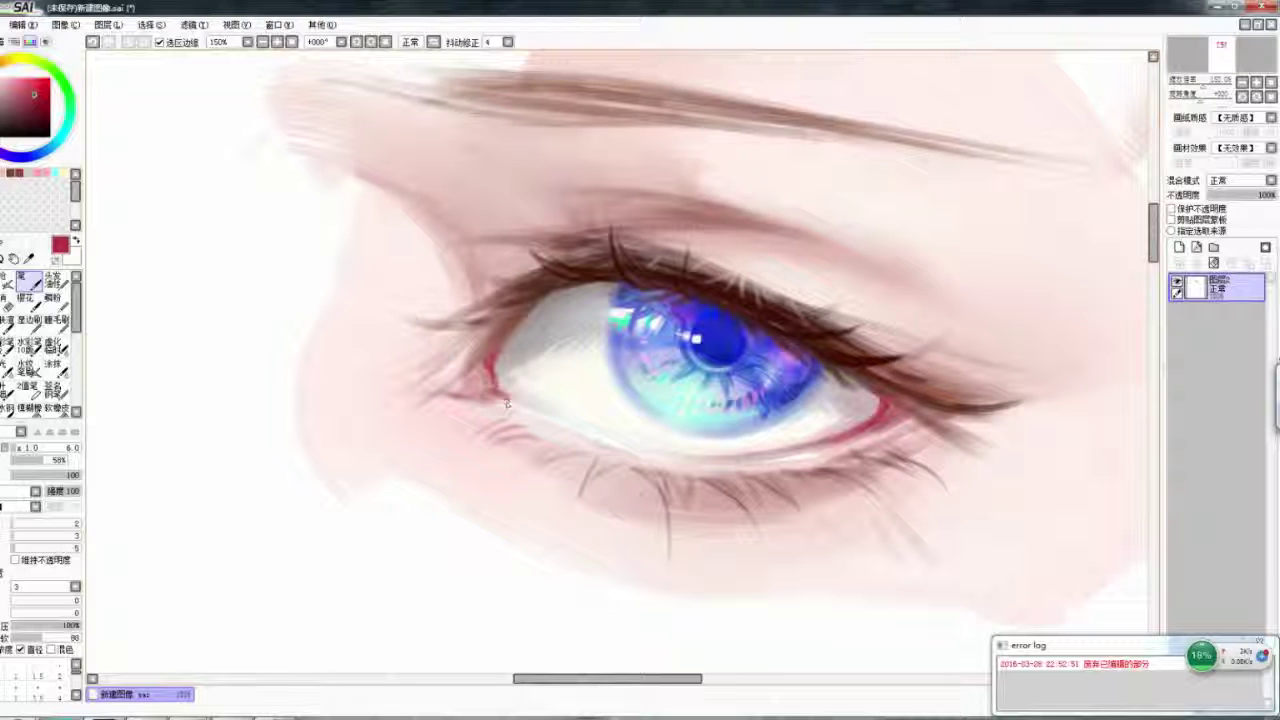
key(h)
- Add white highlights at the iris edge and along the lower lid rim with the size 6 pen
click(40, 173)
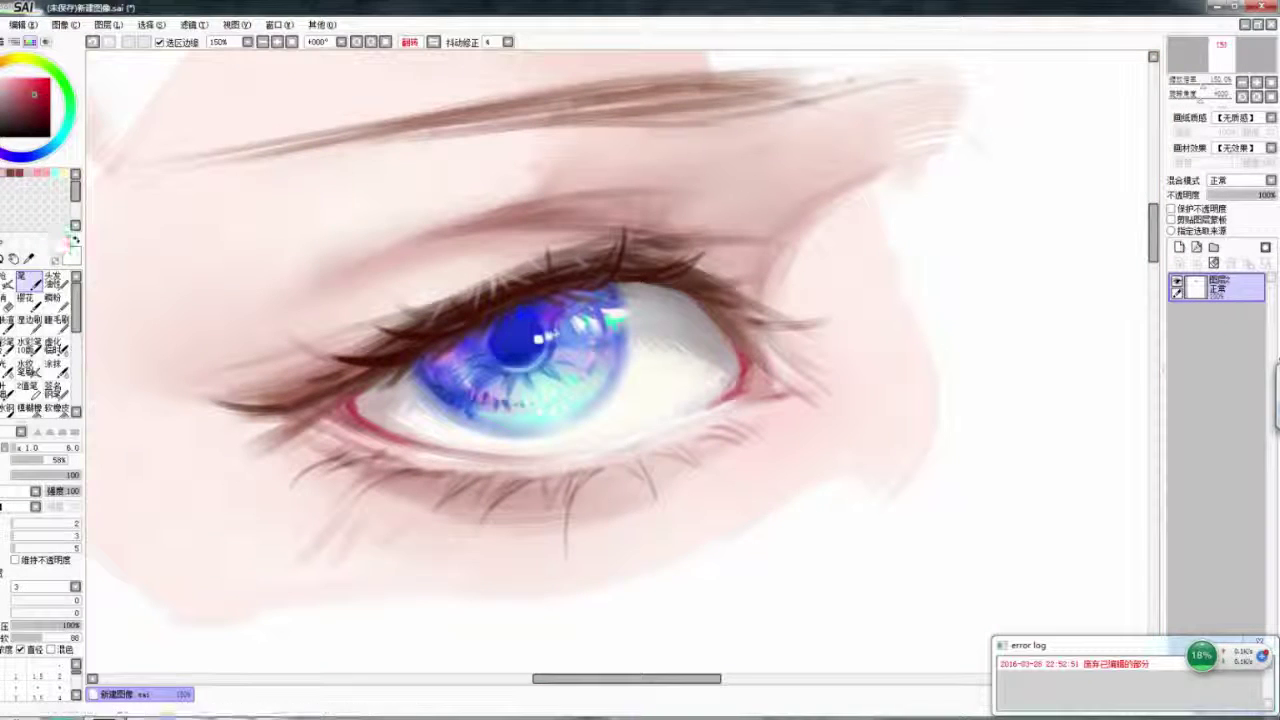
key(h)
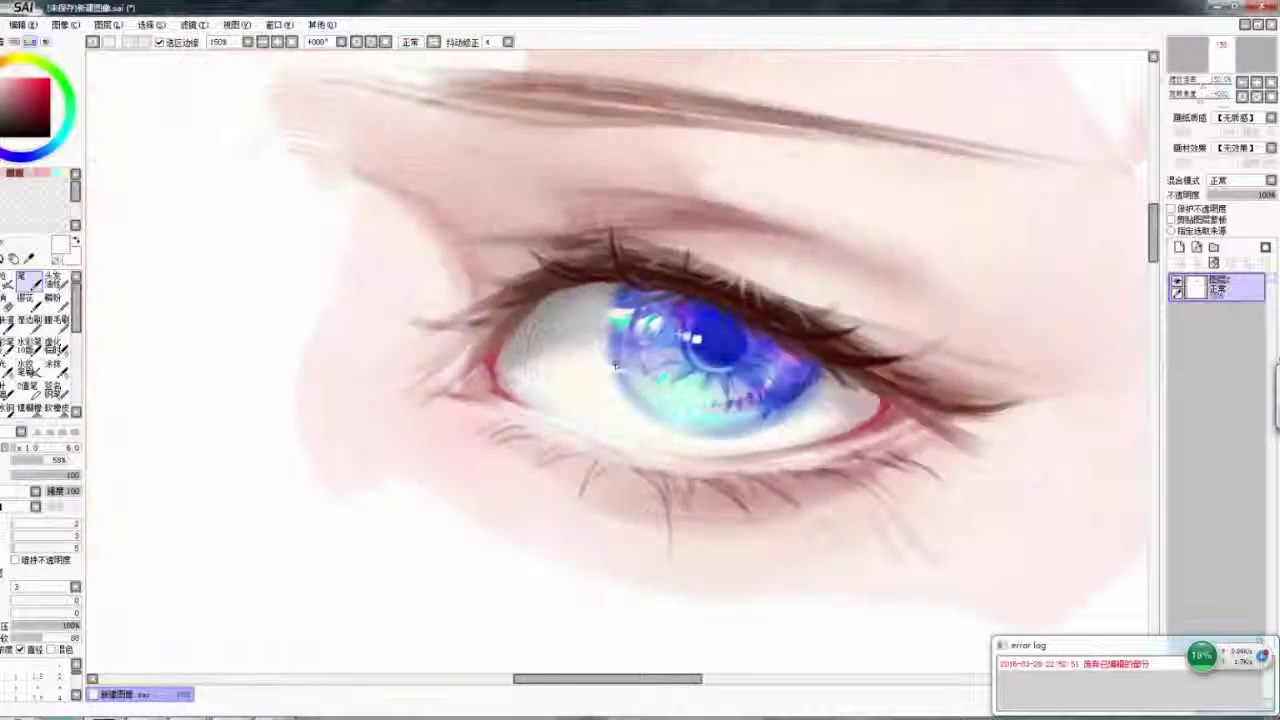
drag(594, 444, 553, 423)
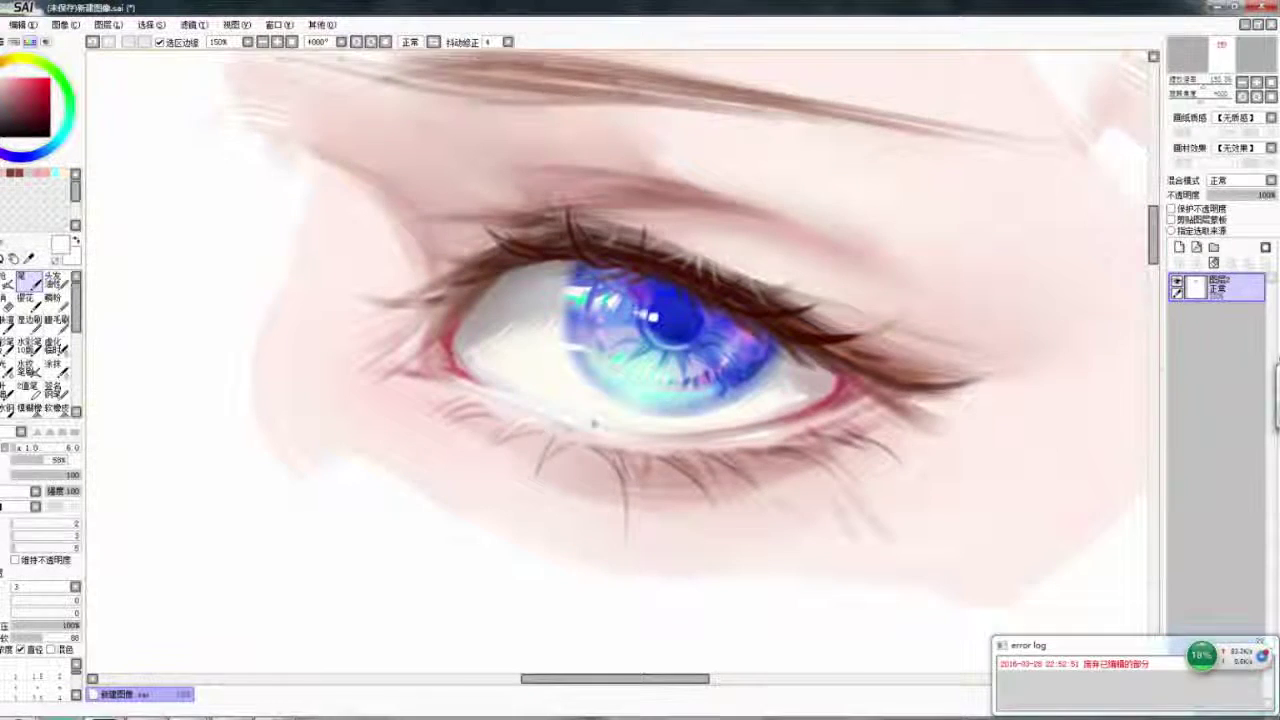
- Soften the white of the eye and the lower lid rim near the inner corner with the size 50 blending brush
key(h)
key(h)
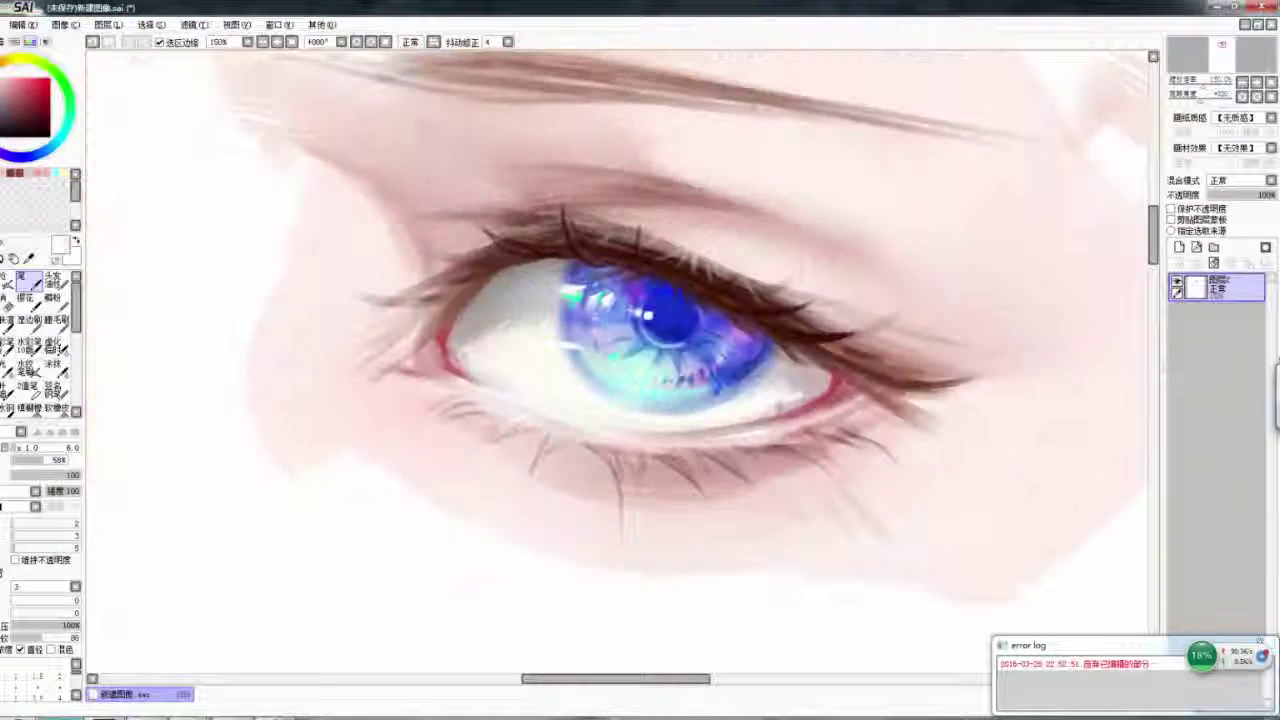
click(56, 345)
key(h)
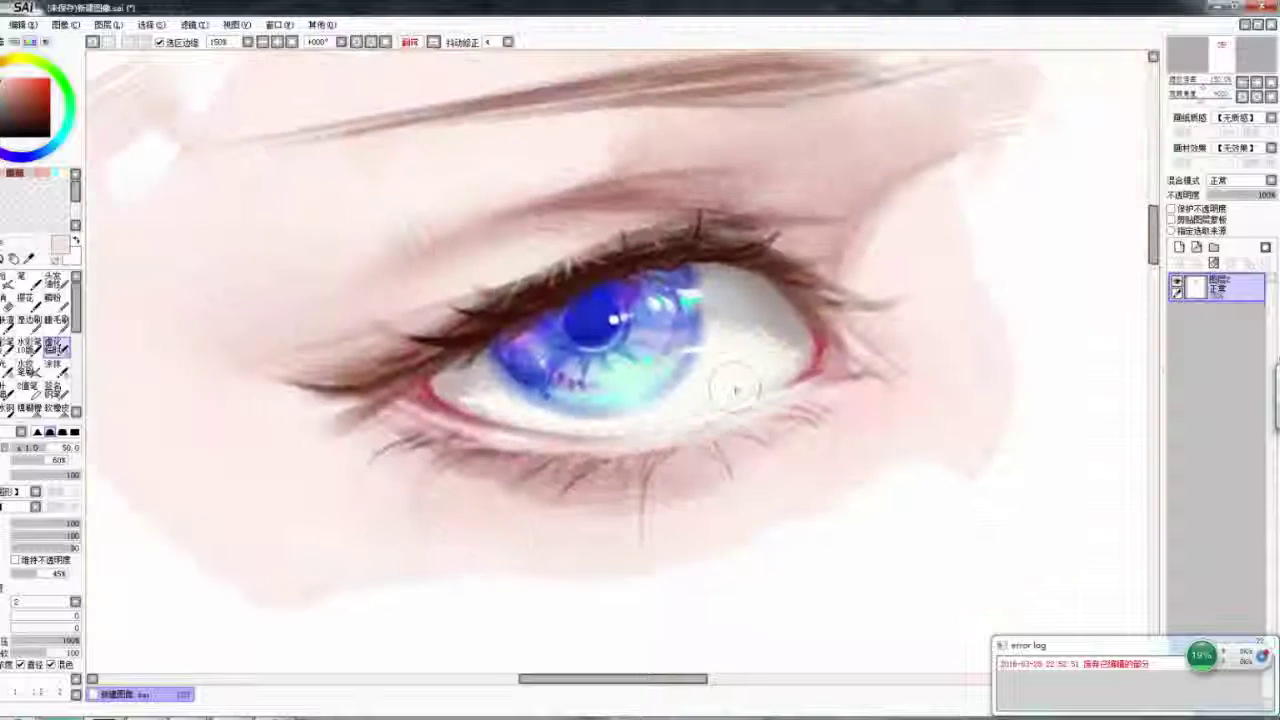
key(b)
- Deepen the upper eyelid crease with a sampled muted reddish brown and blend the fold shading toward the inner corner
key(h)
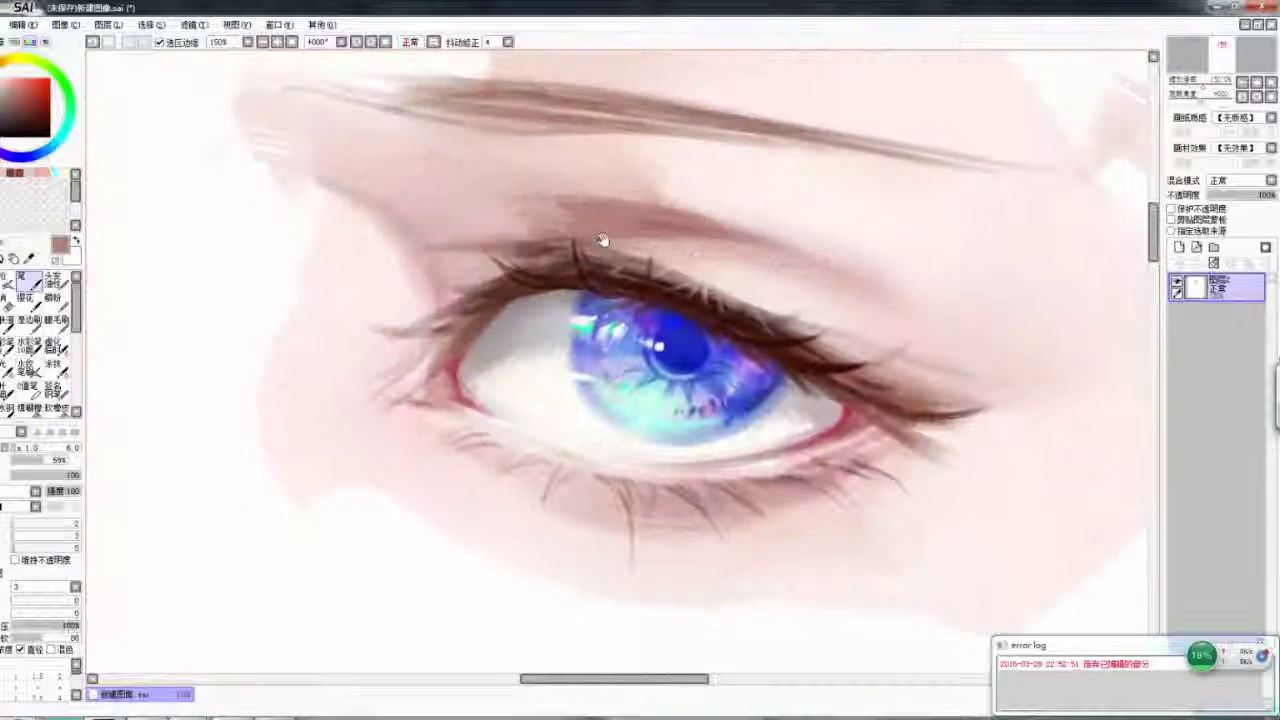
key(h)
key(h)
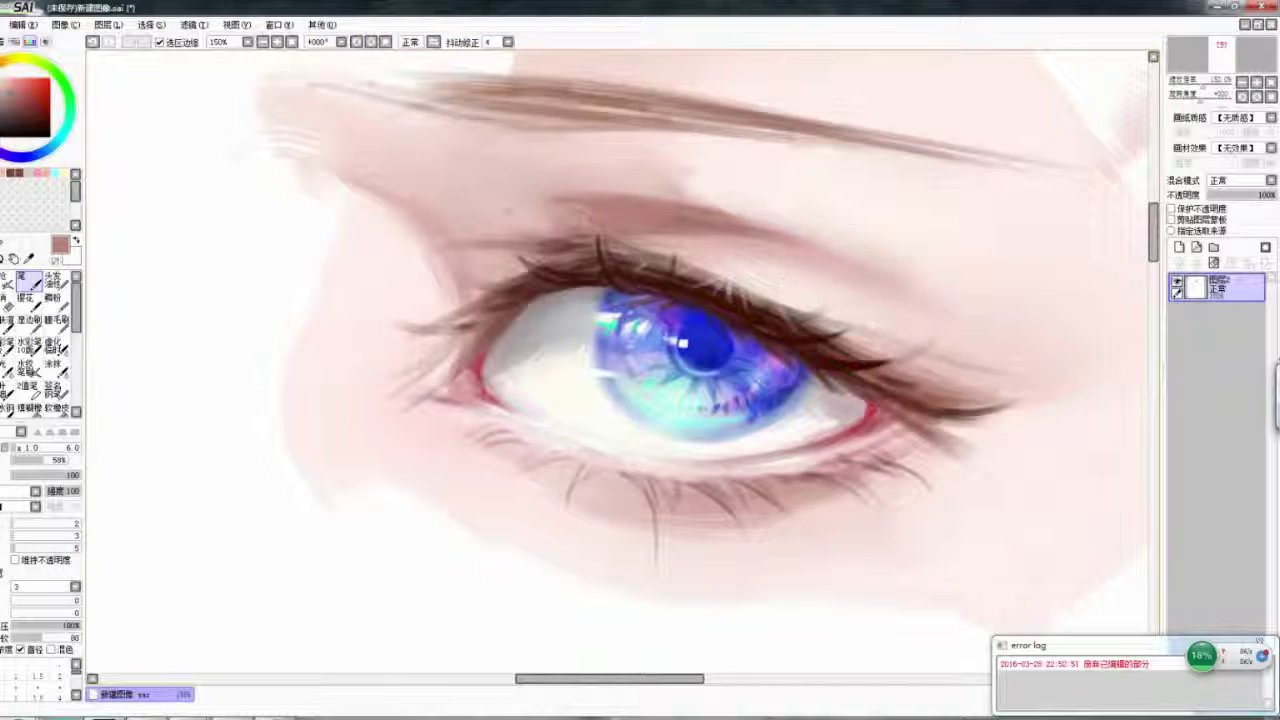
key(h)
key(b)
drag(808, 253, 800, 292)
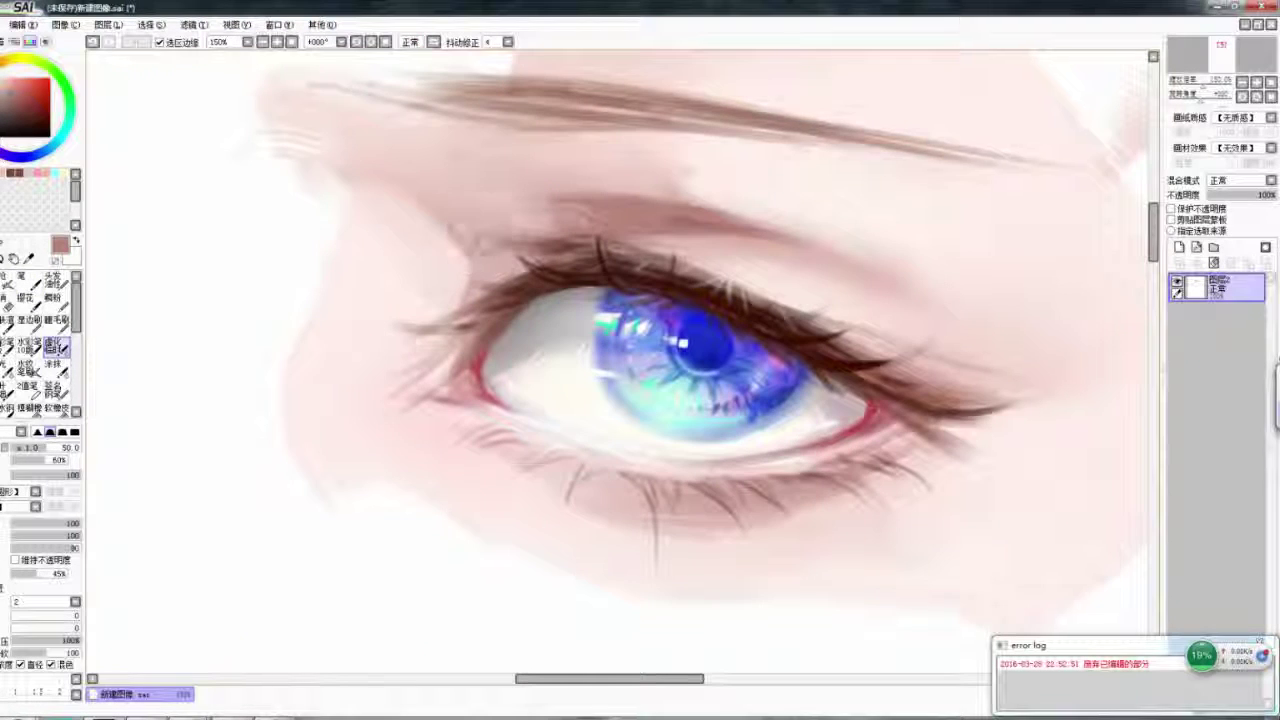
- Paint white highlights along the lower lid rim toward the inner corner with the size 6 pen
key(h)
key(n)
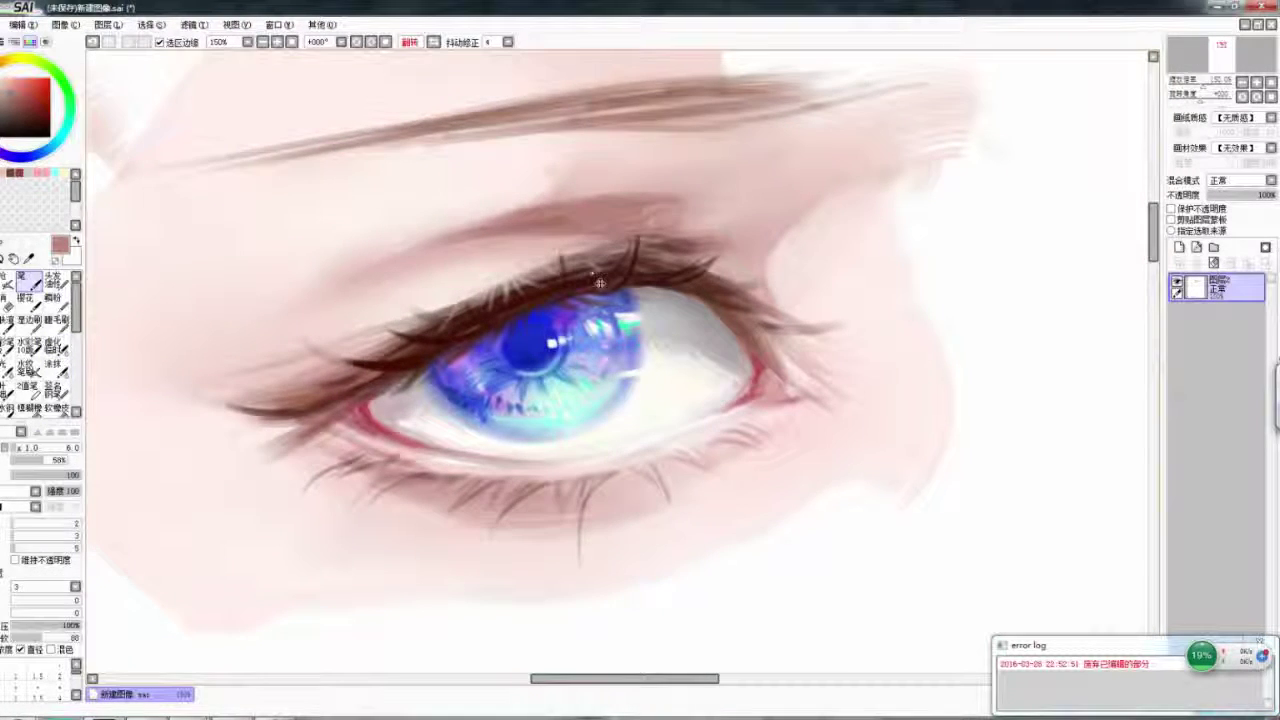
scroll(600, 284, down, 5)
scroll(760, 257, up, 4)
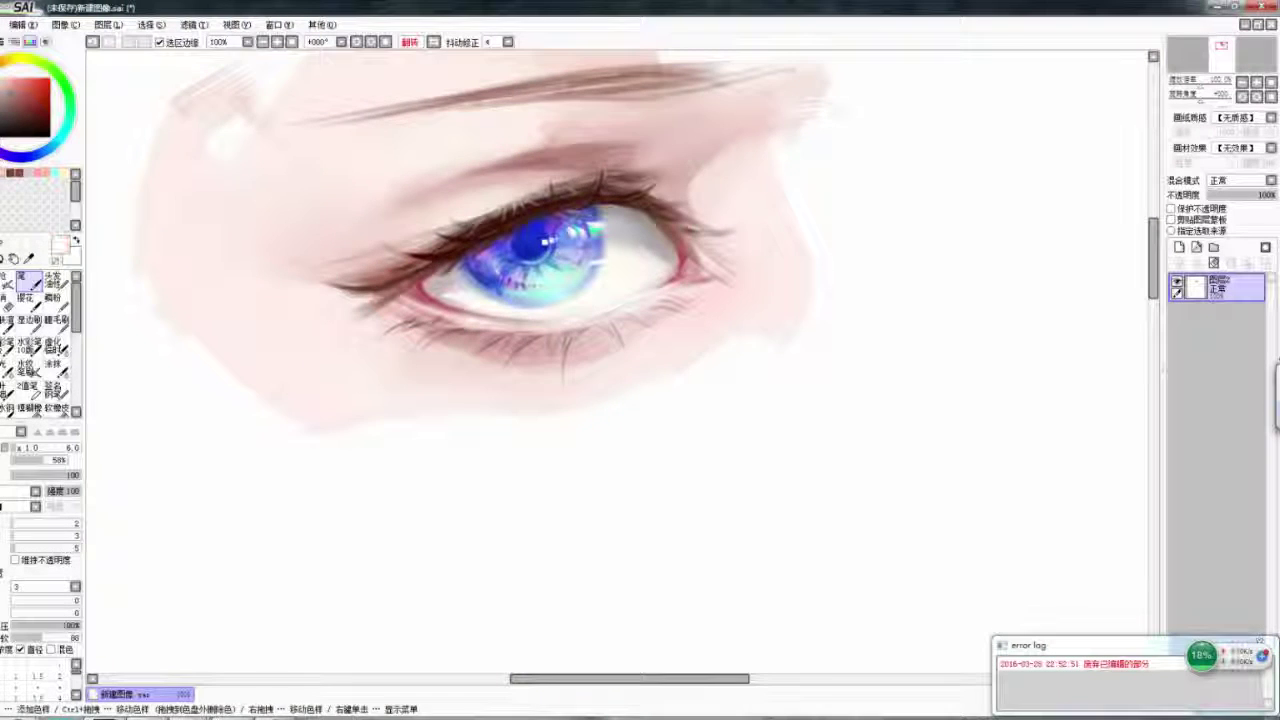
scroll(460, 248, up, 3)
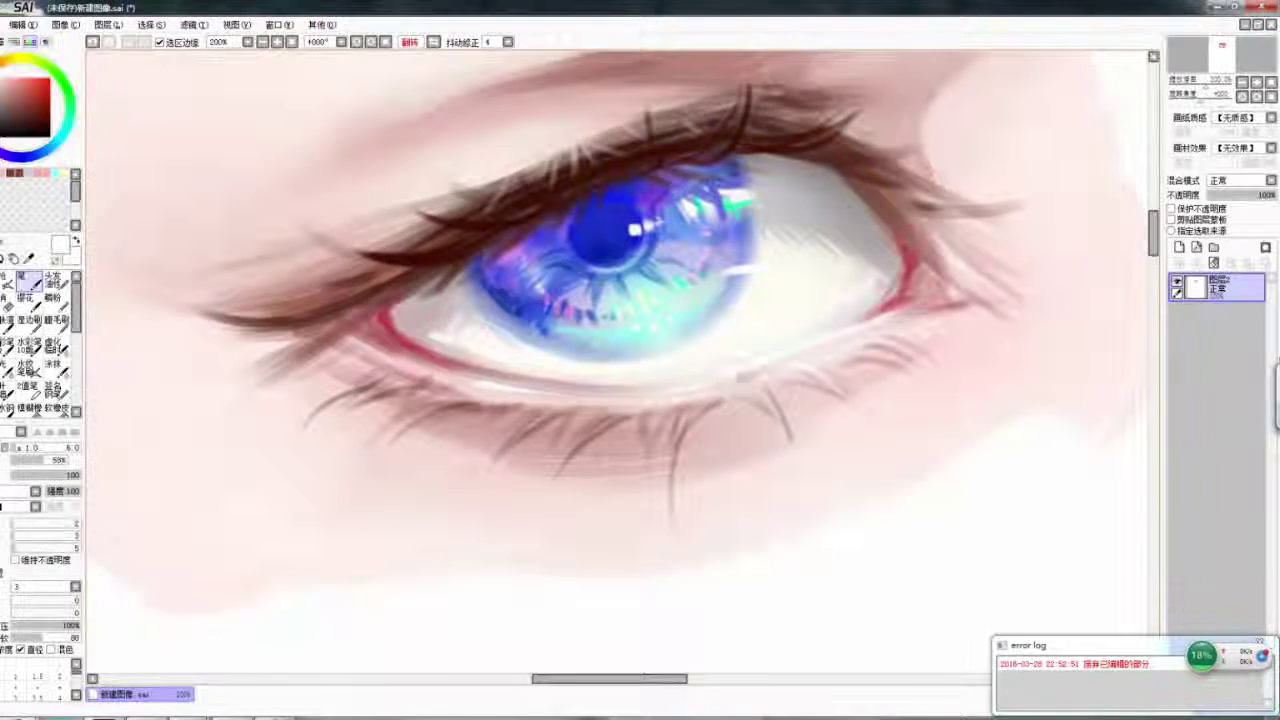
key(h)
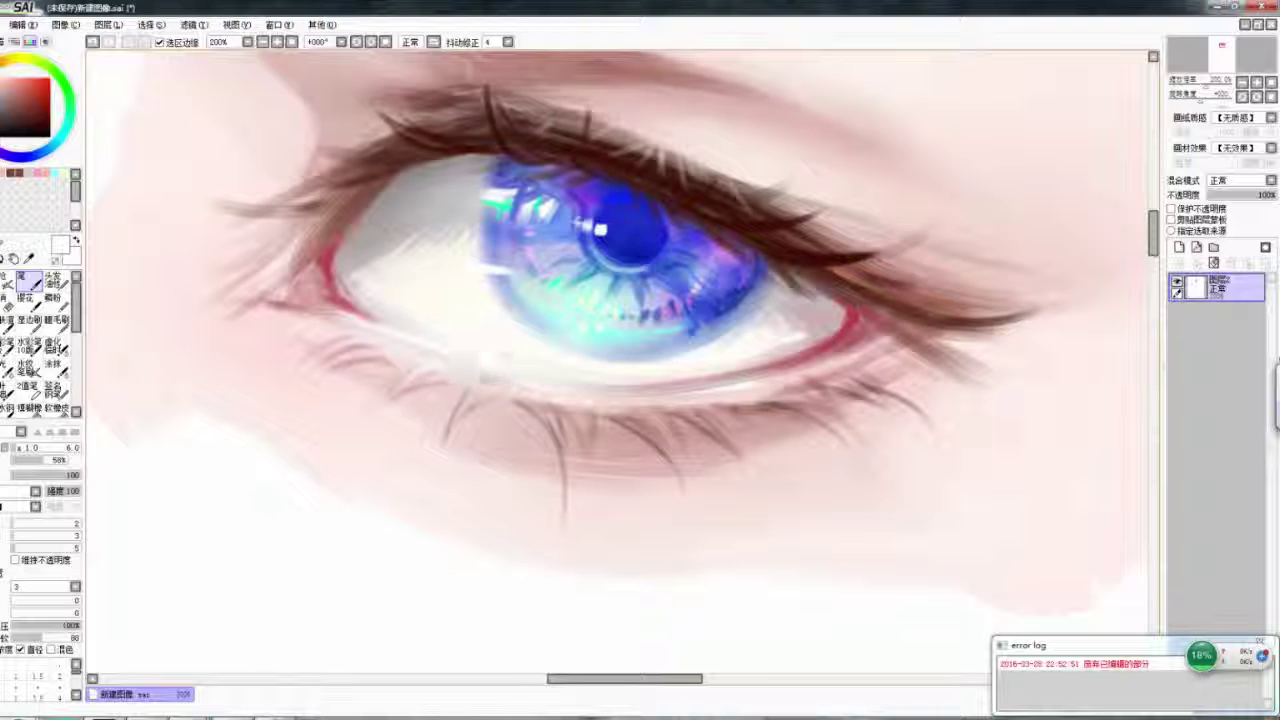
key(h)
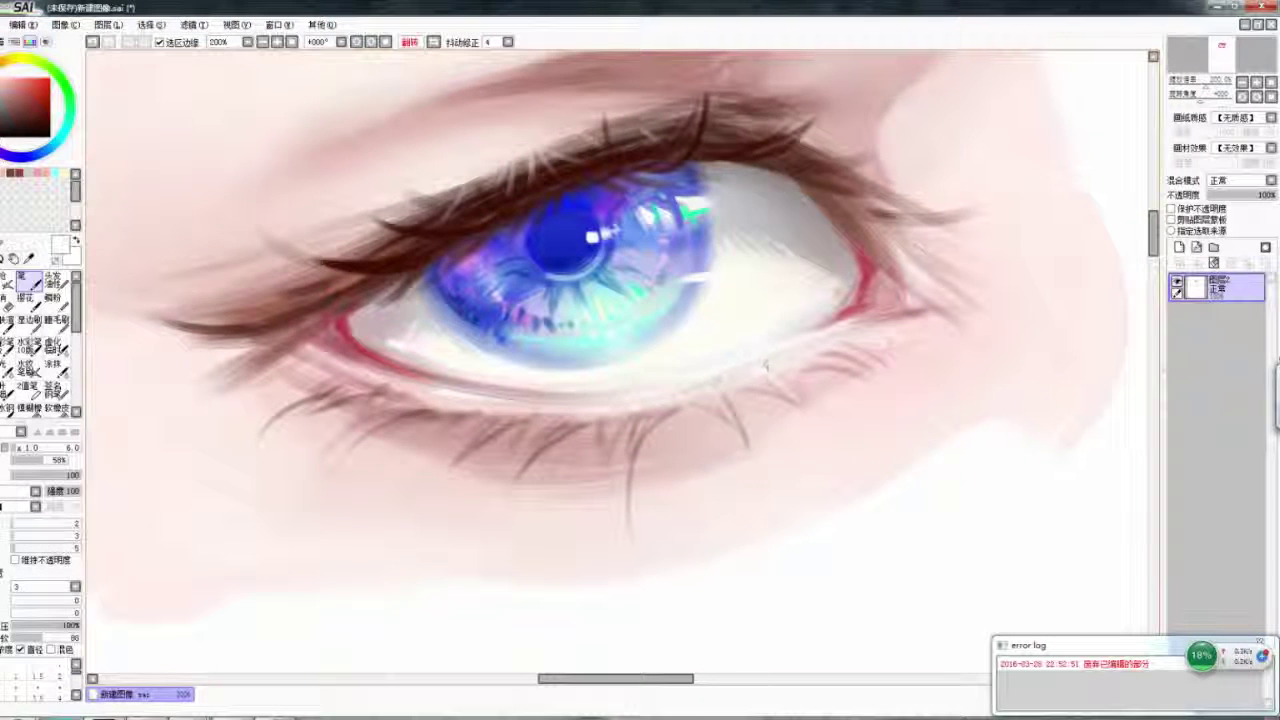
key(h)
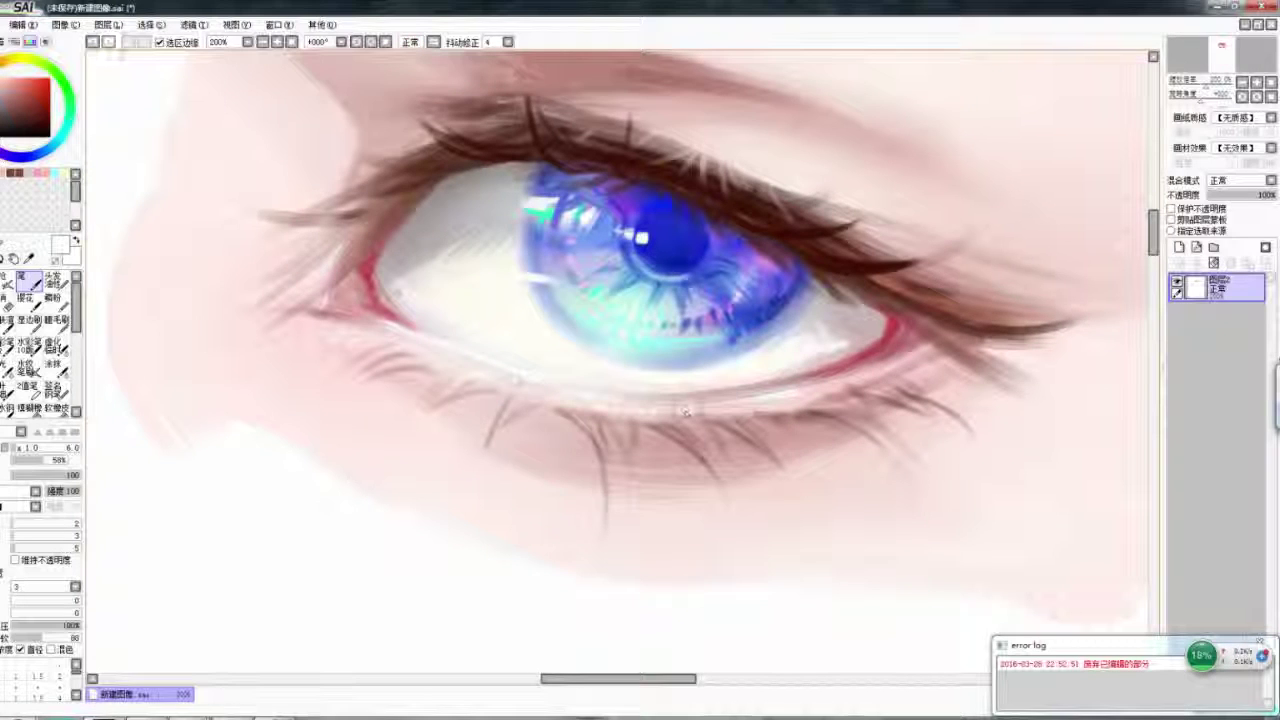
- Reduce the pen size to 2.6 and add fine white strokes among the lower lashes and along the lid rim
key(bracketleft)
key(bracketleft)
key(bracketleft)
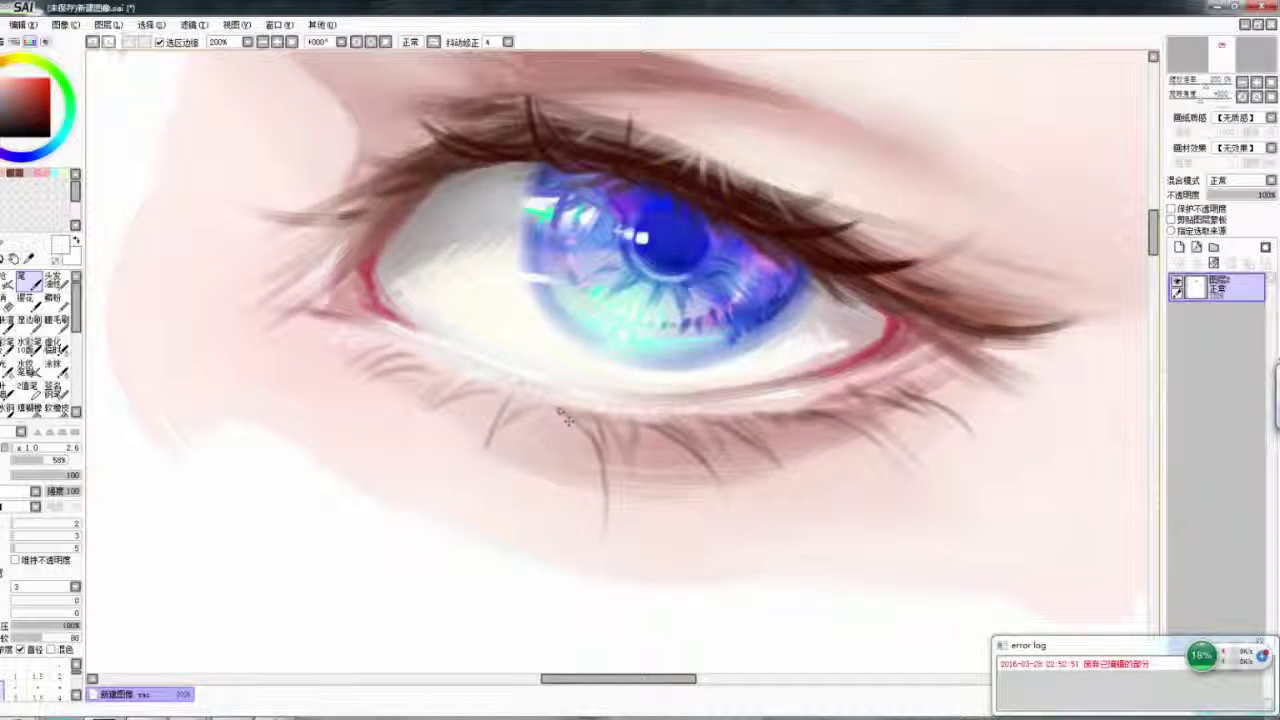
key(h)
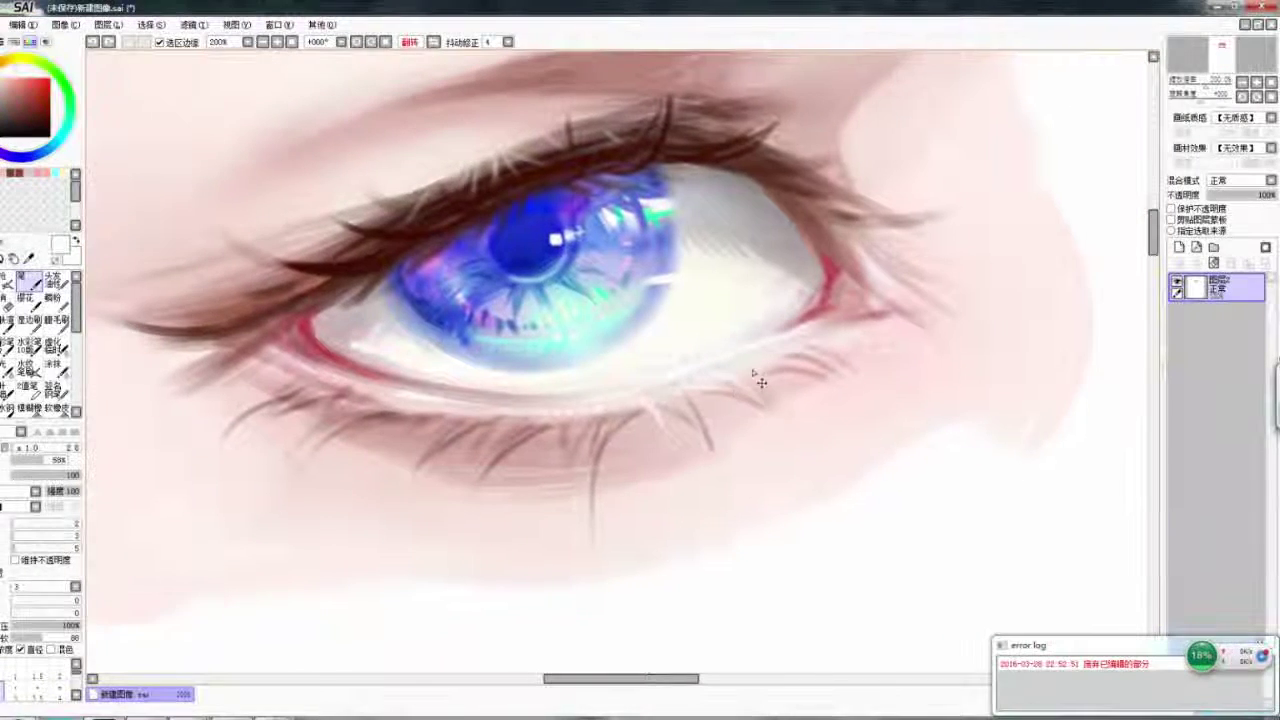
- Blend the skin shading under the eyebrow's tail and around the inner end of the upper lid with the size 50 brush
scroll(760, 382, down, 4)
scroll(652, 287, up, 2)
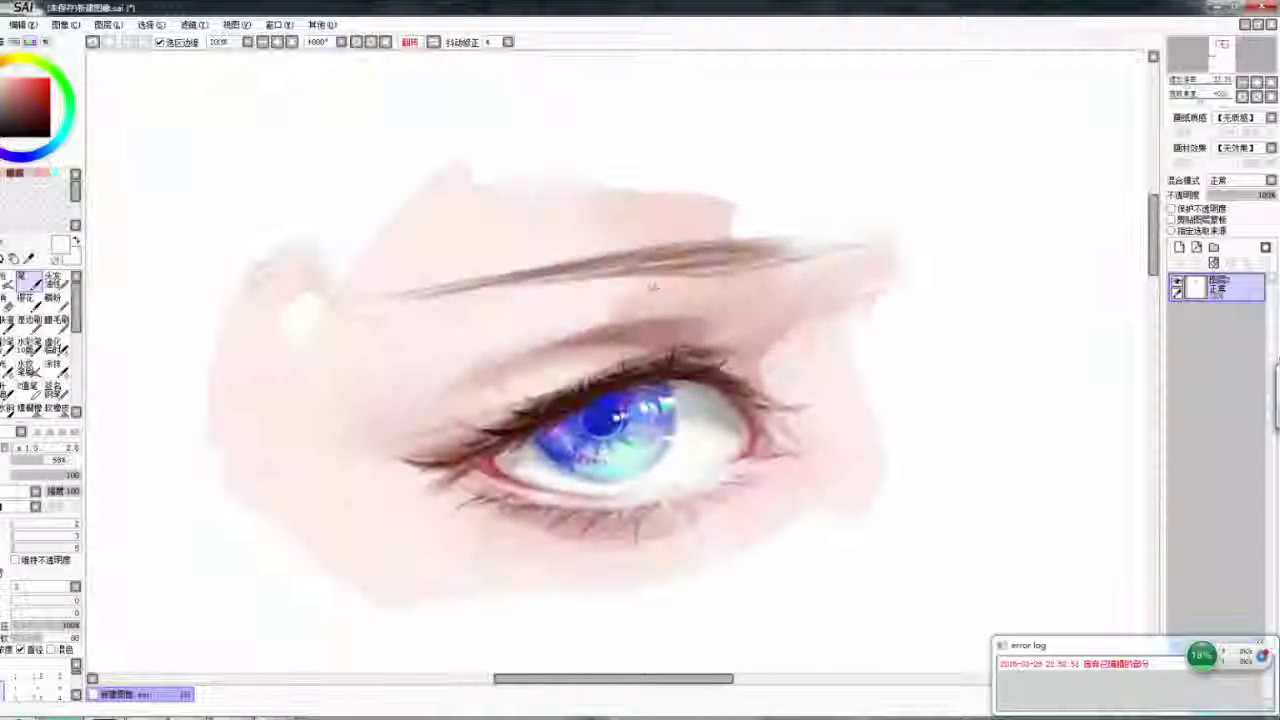
key(h)
key(c)
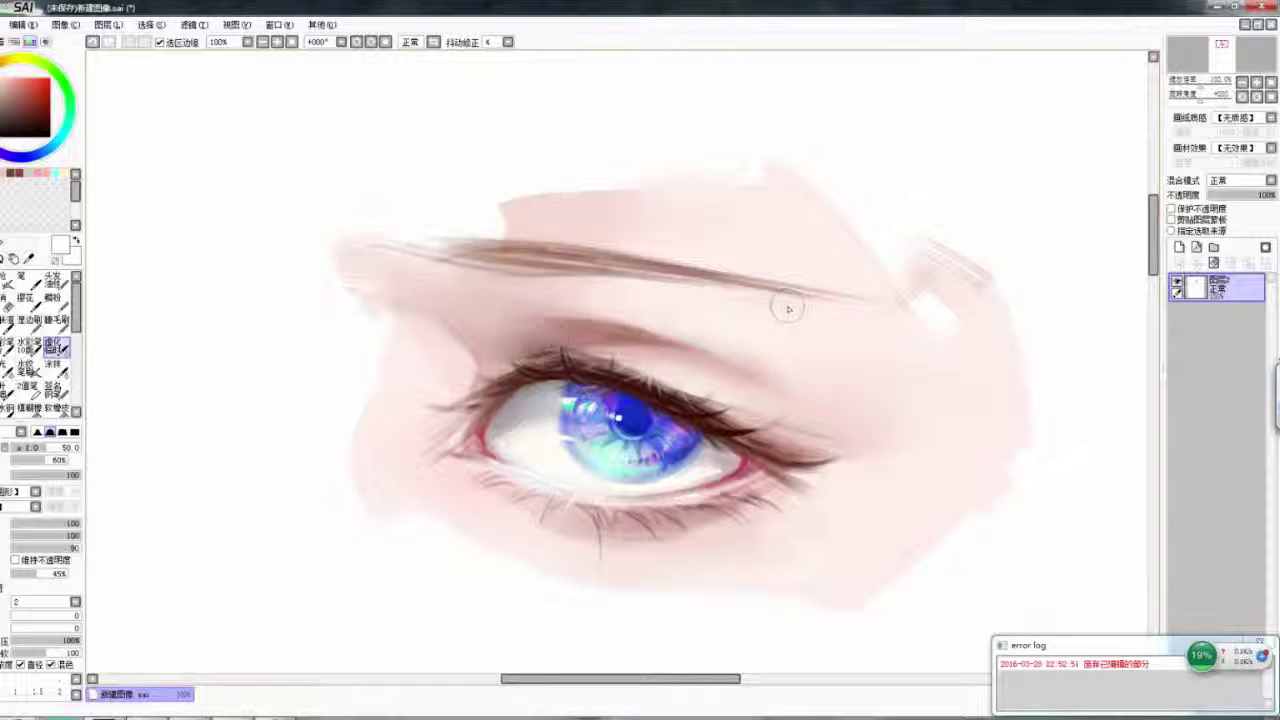
key(h)
key(h)
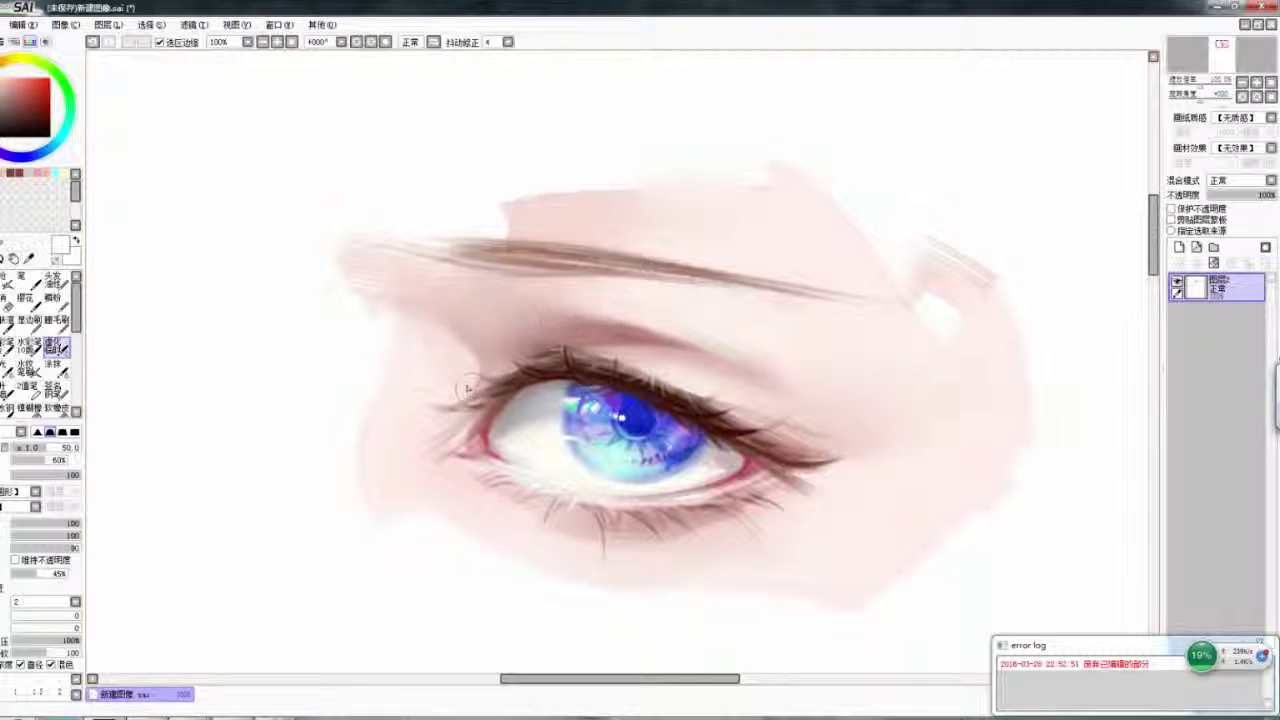
- Draw fine upper lashes near the inner corner with the size 2.6 pen in a sampled dark brown
key(n)
alt+click(527, 355)
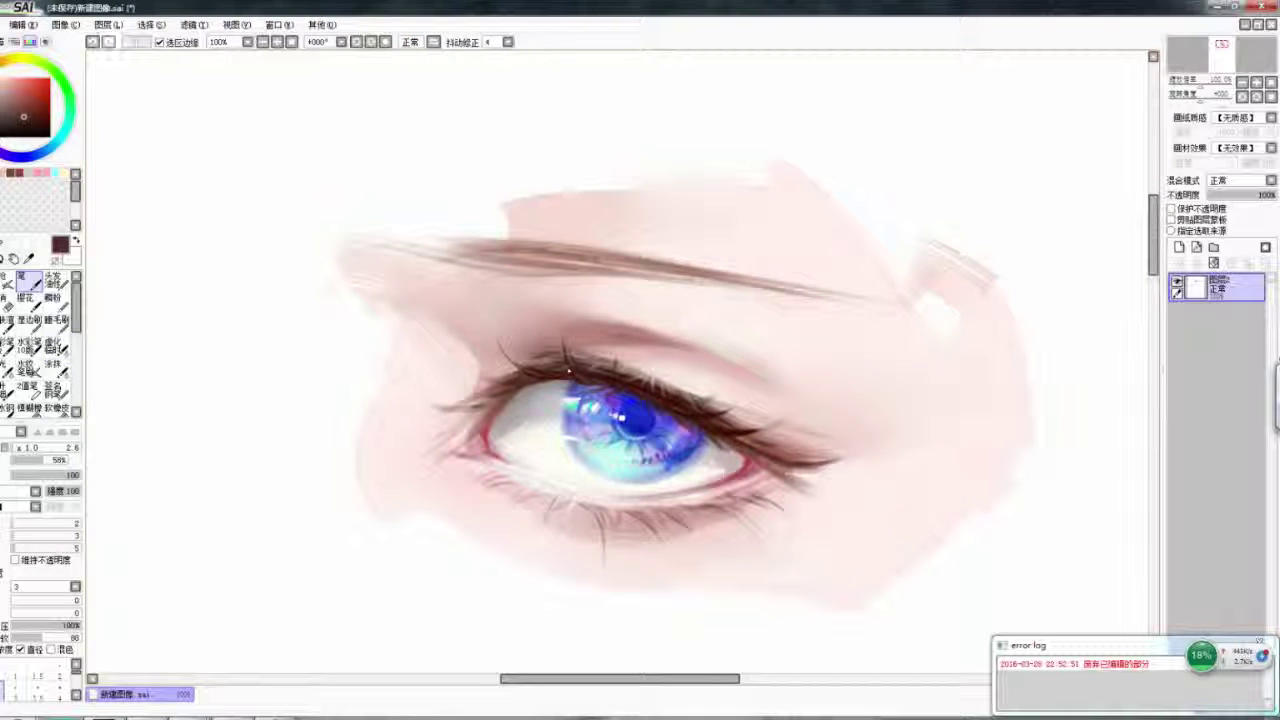
mouse_move(130, 716)
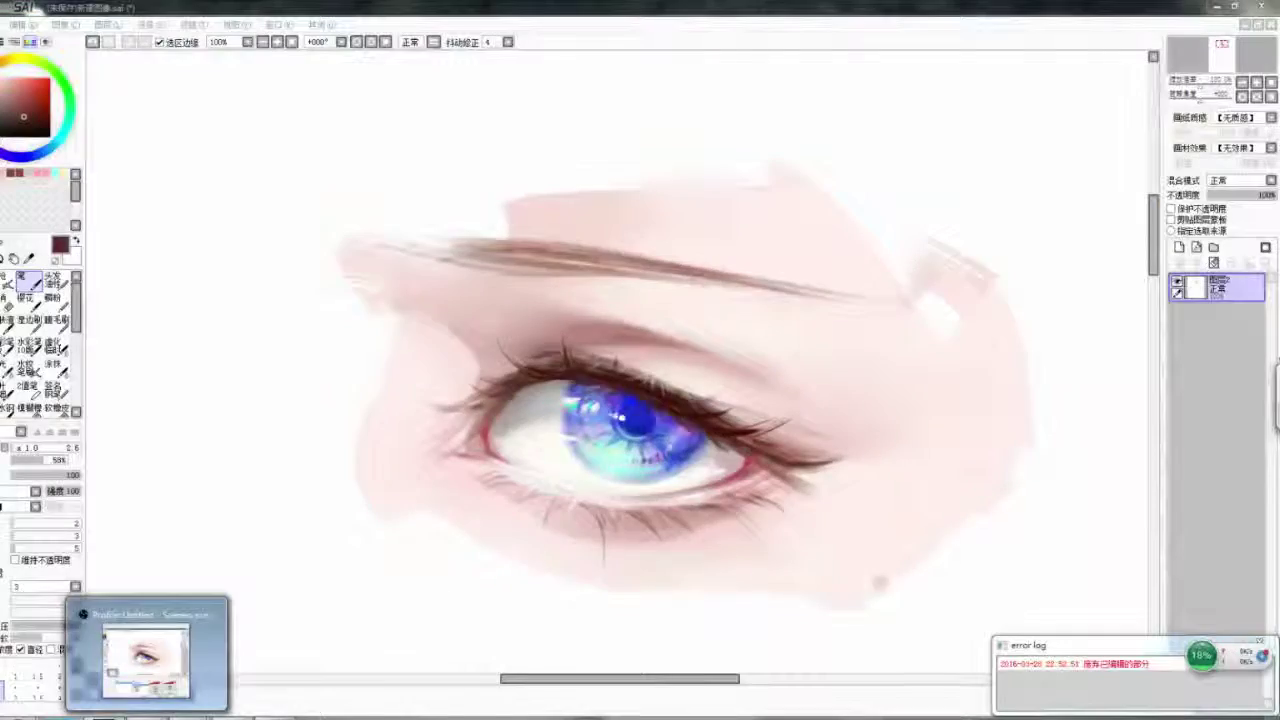